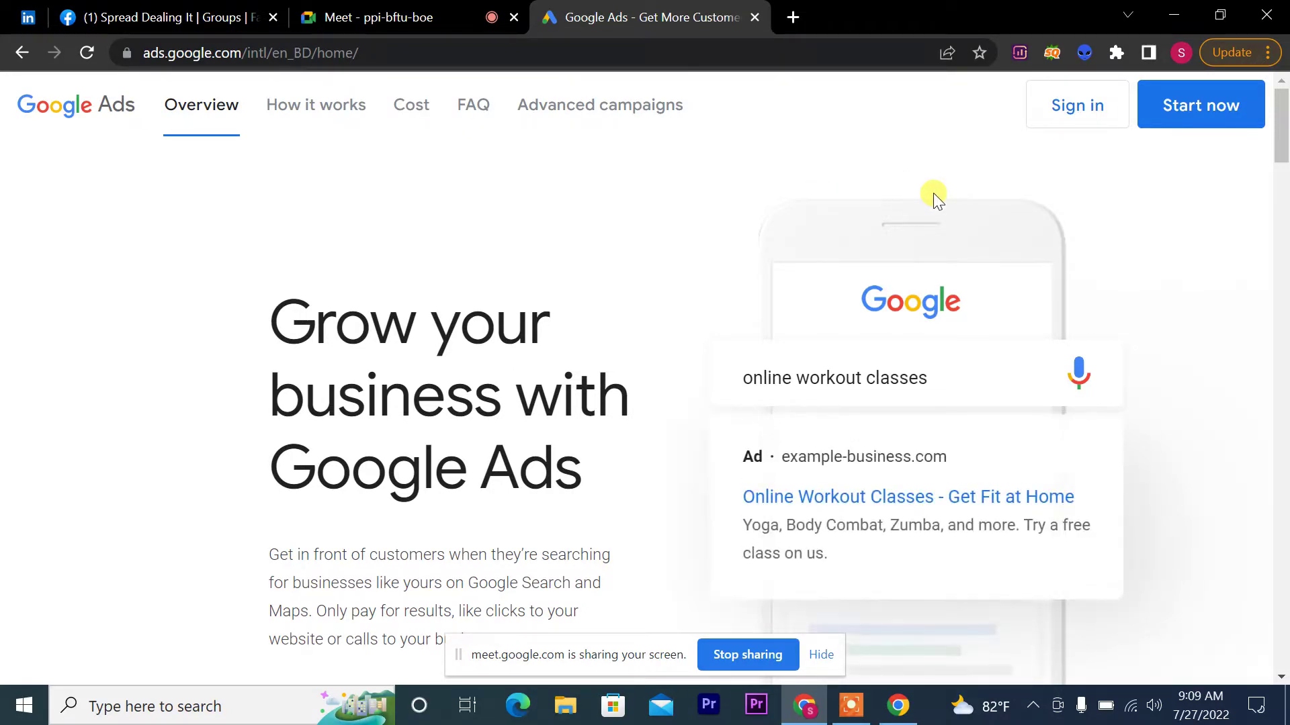
Step: Sign in to the Google Ads account from the Google Ads home page
click(1090, 124)
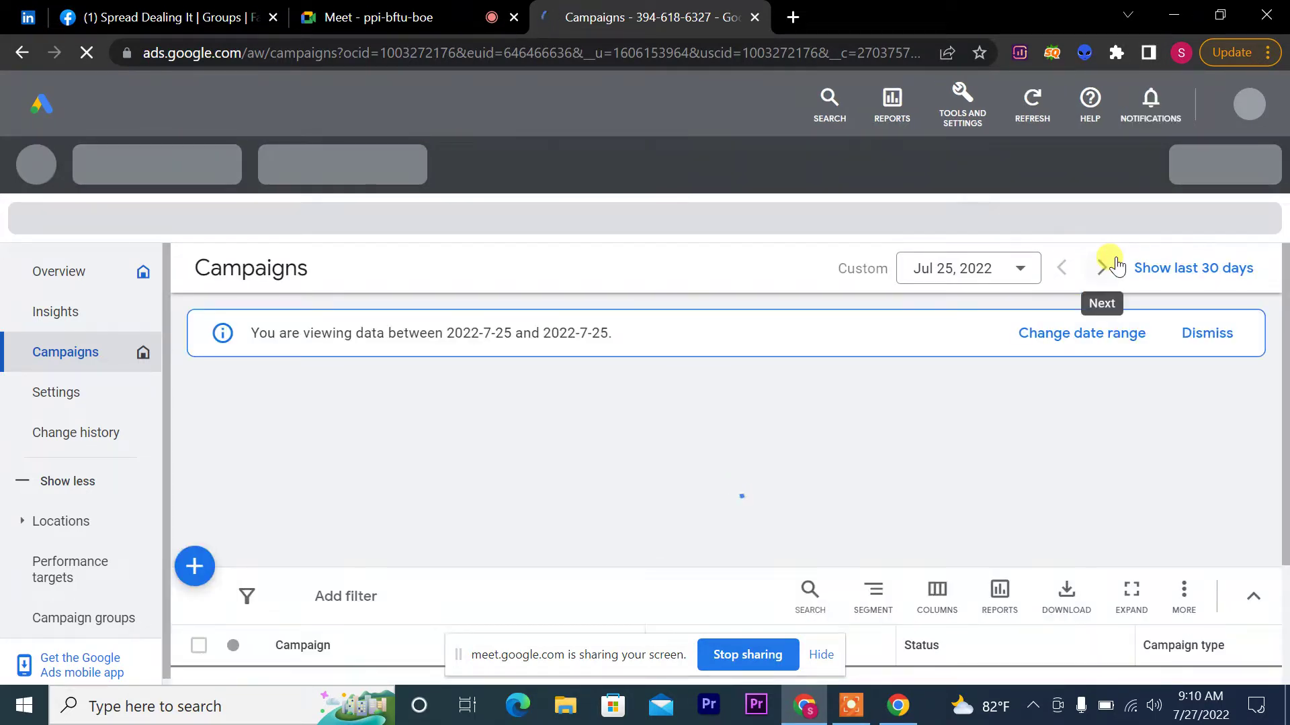
Step: Admit both waiting participants to the Google Meet call as their requests arrive, returning to the Google Ads campaigns page each time
click(454, 15)
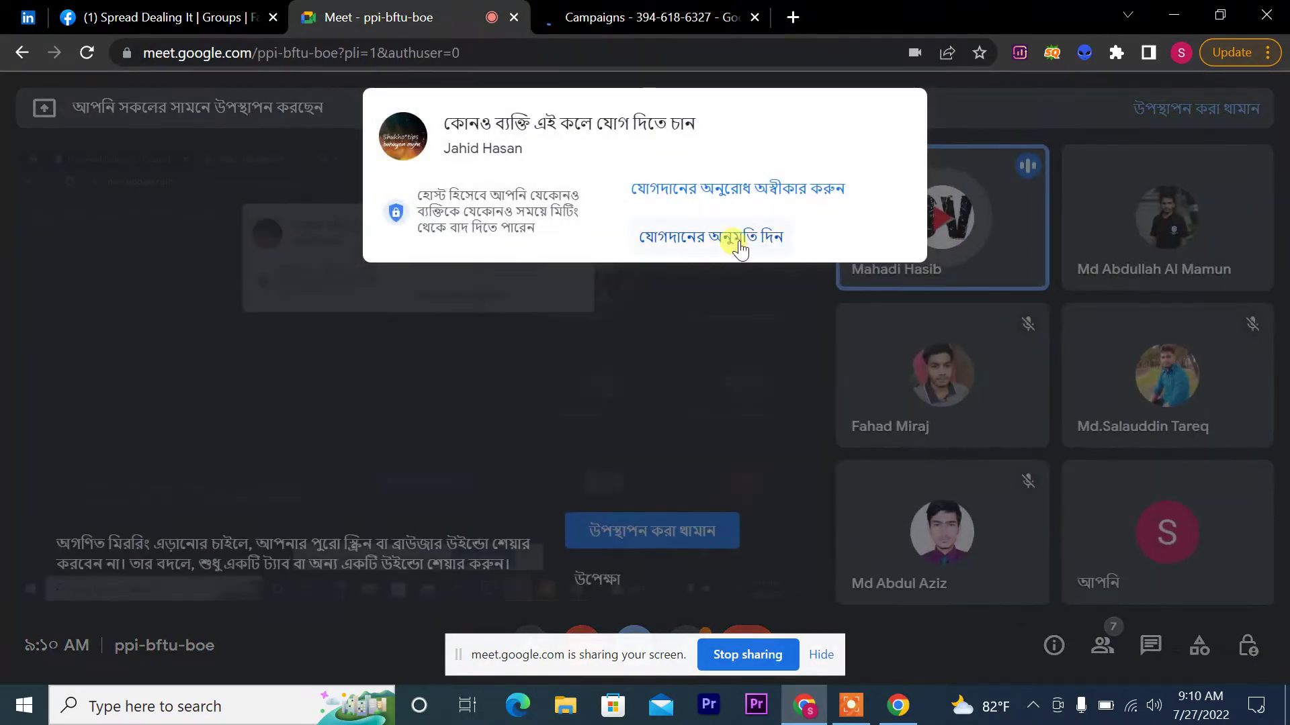
click(739, 246)
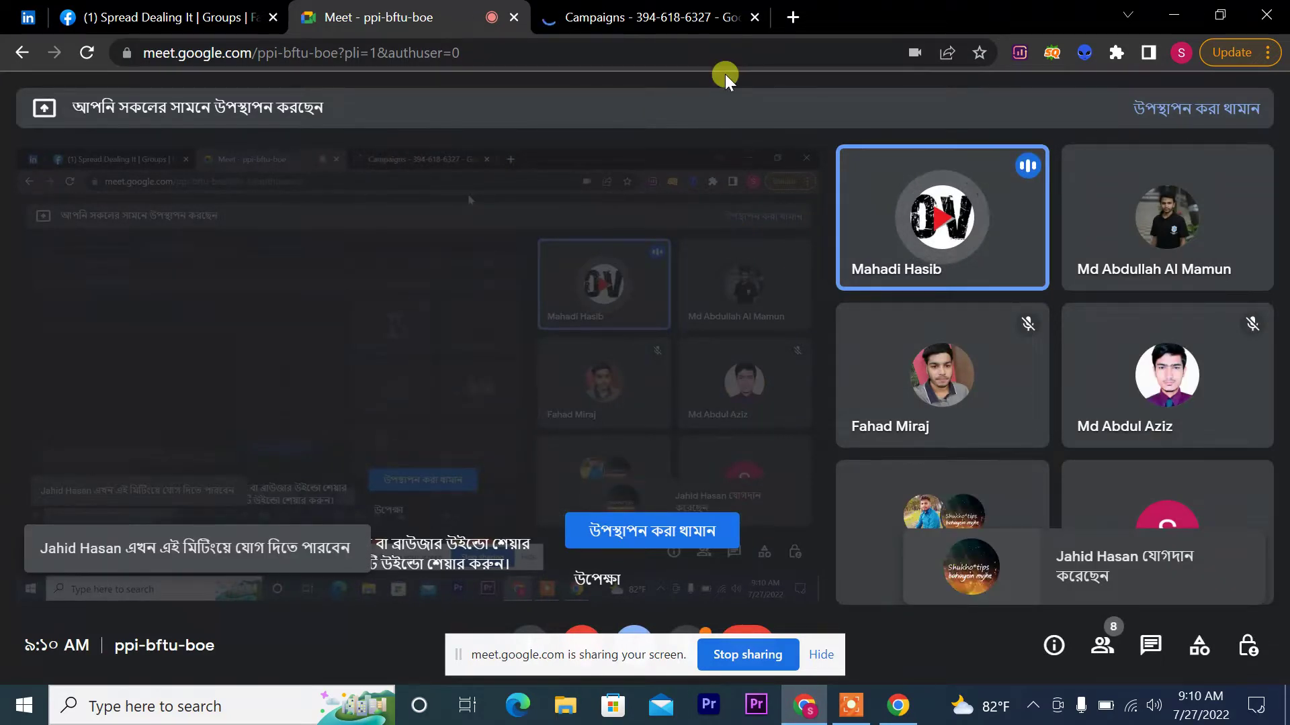
click(700, 8)
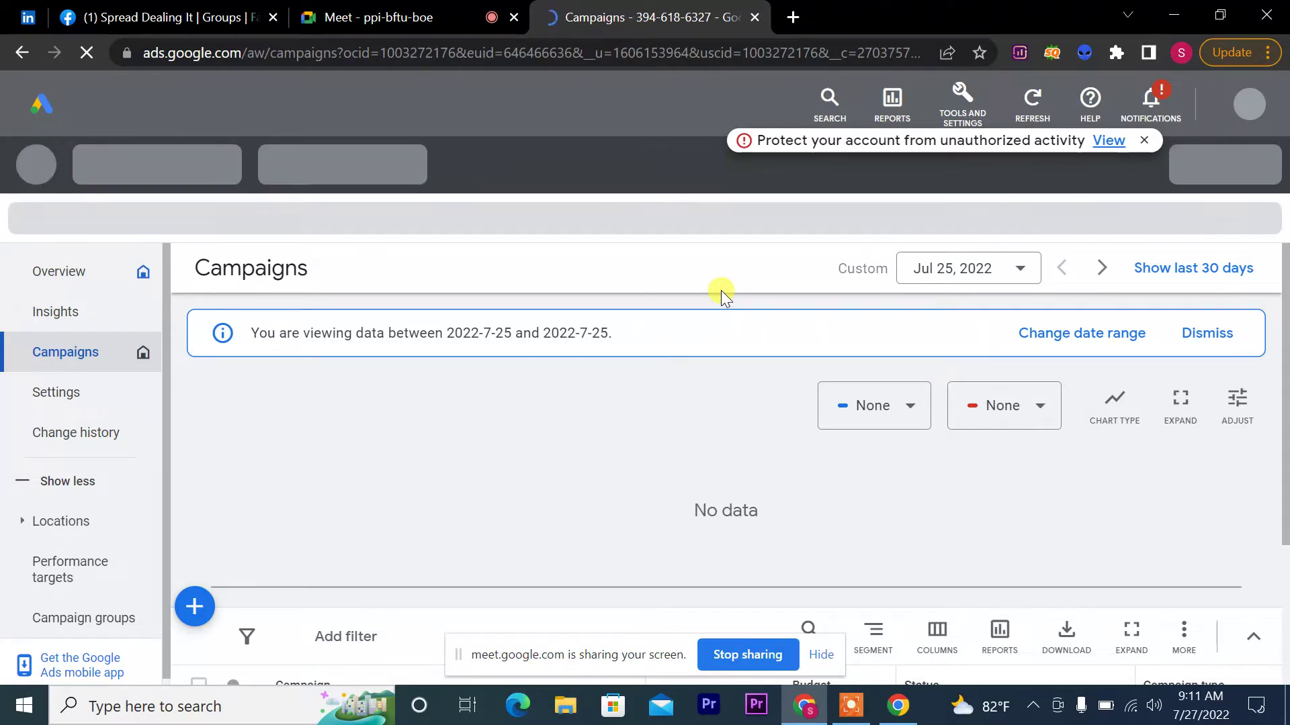
click(329, 9)
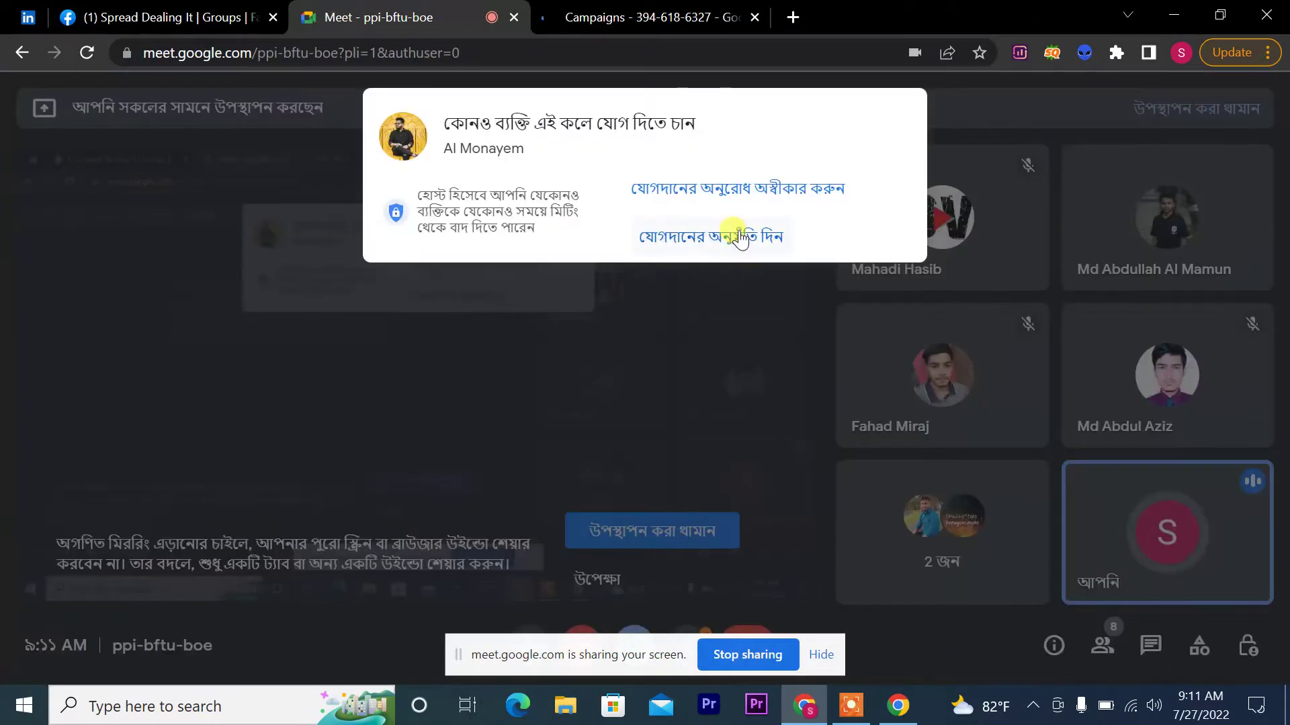
click(739, 232)
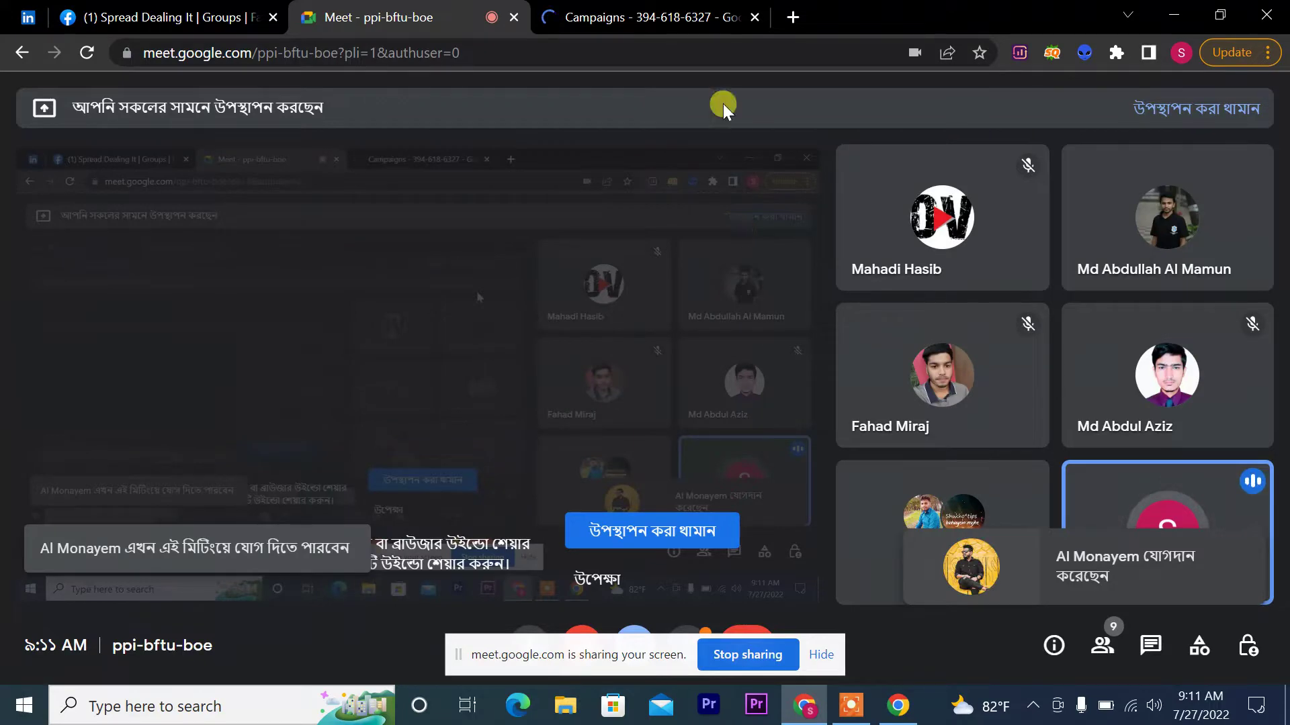
click(697, 8)
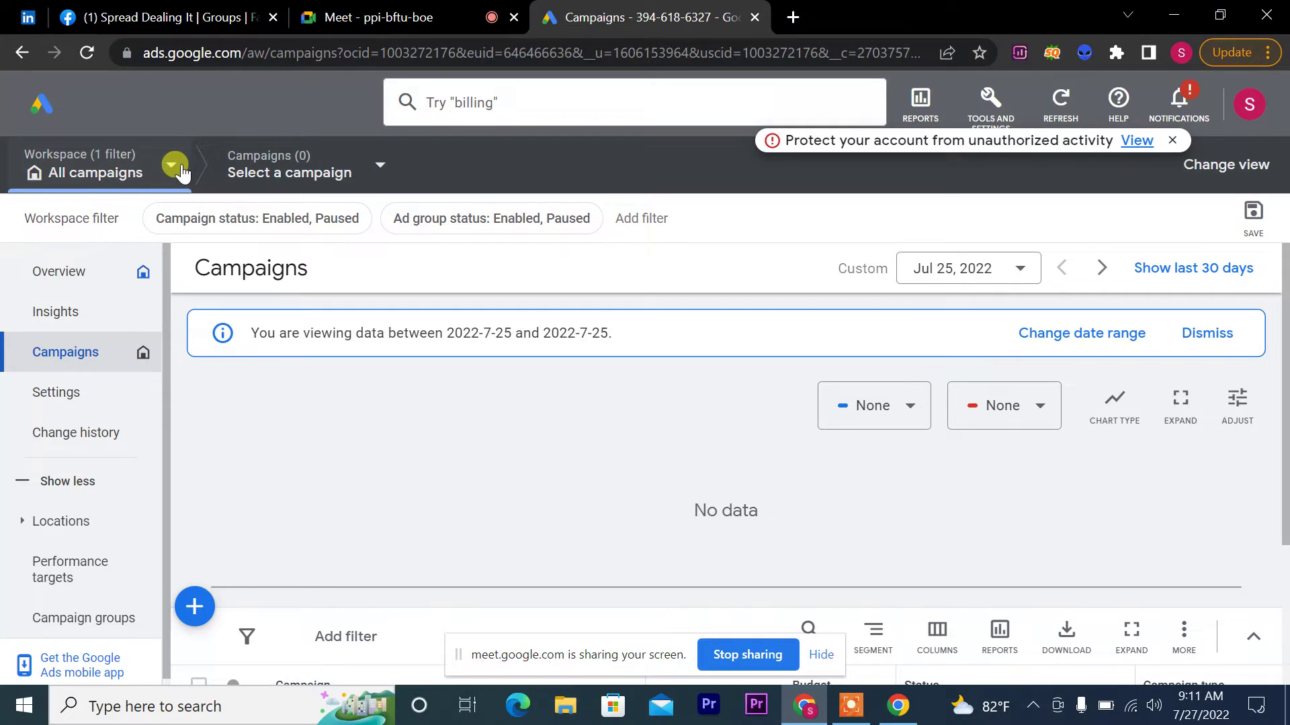
Step: Close the Workspace filters guide and confirm leaving it
mouse_move(86, 171)
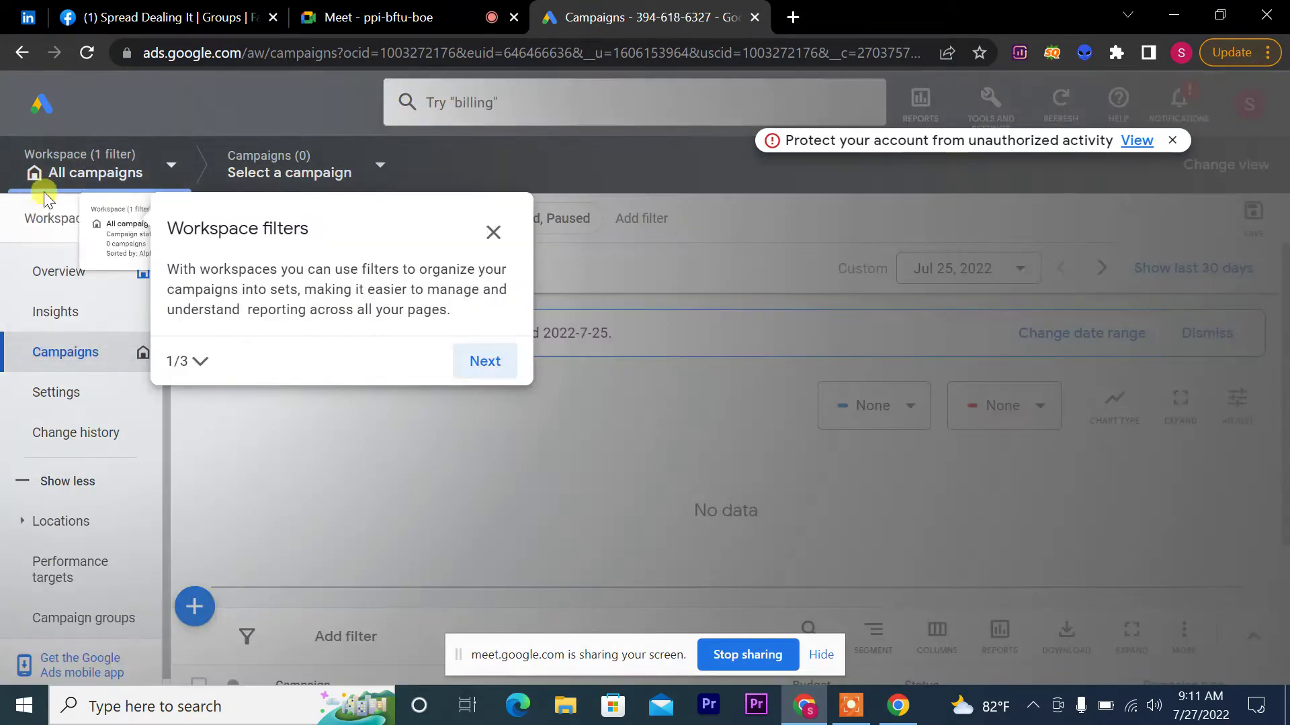
click(493, 232)
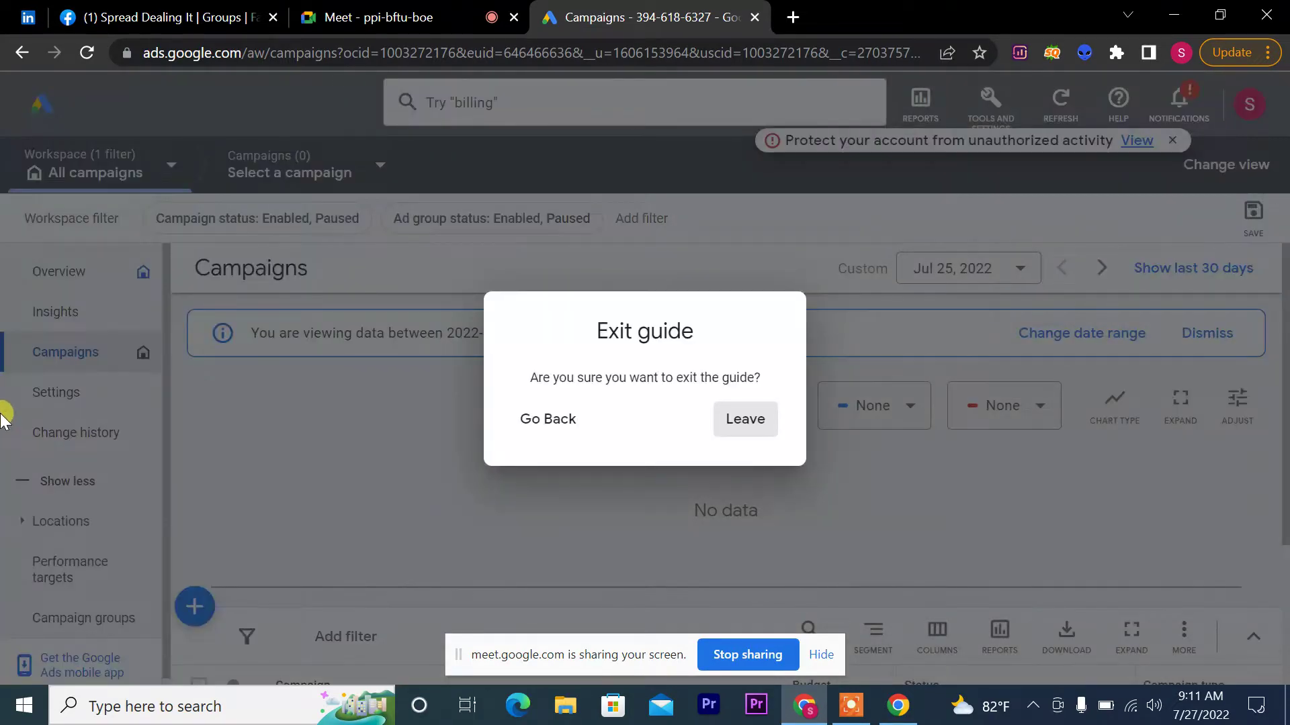
click(736, 421)
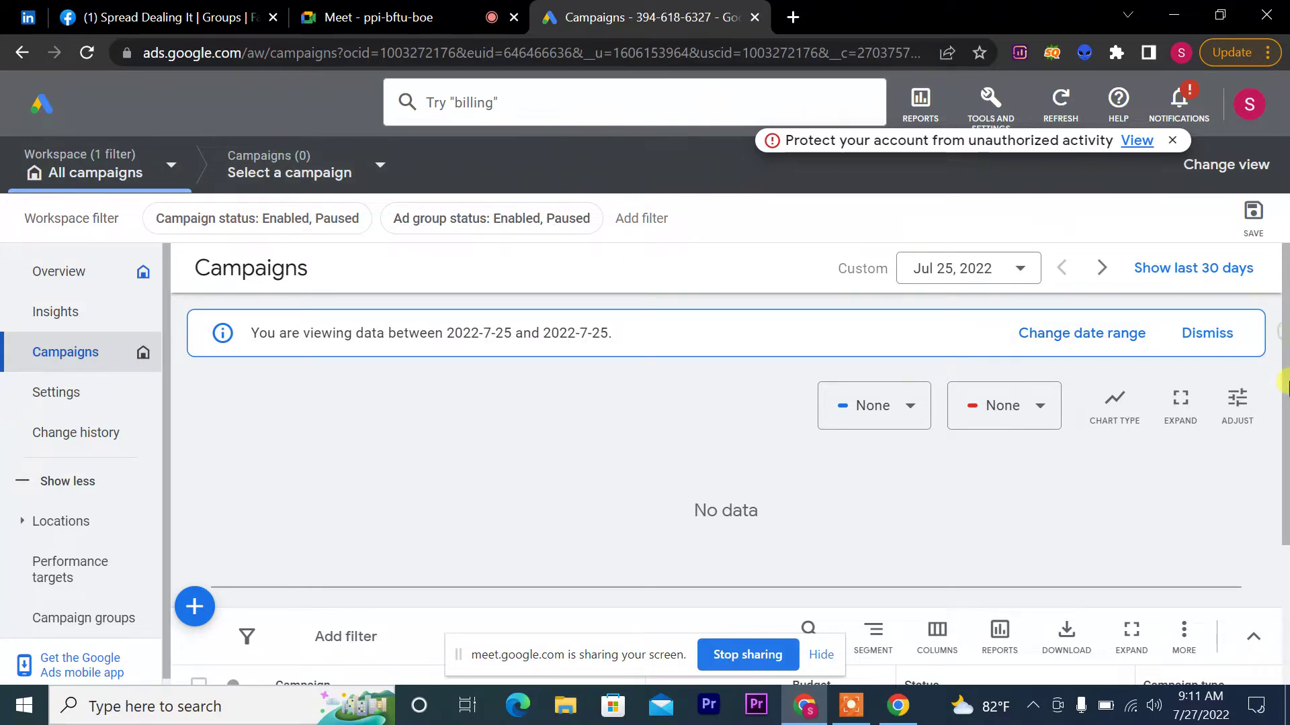
Step: Open the account overview and set its date range to Yesterday
key(ctrl+a)
click(105, 267)
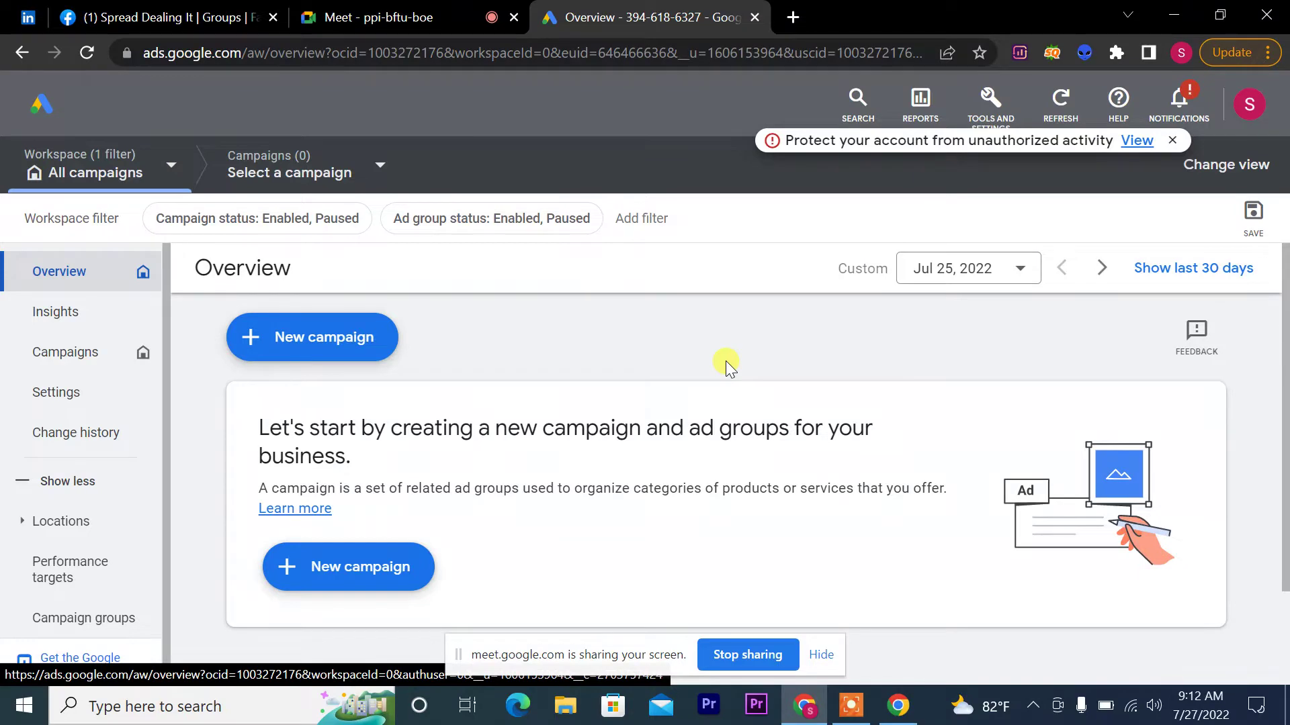
click(1151, 282)
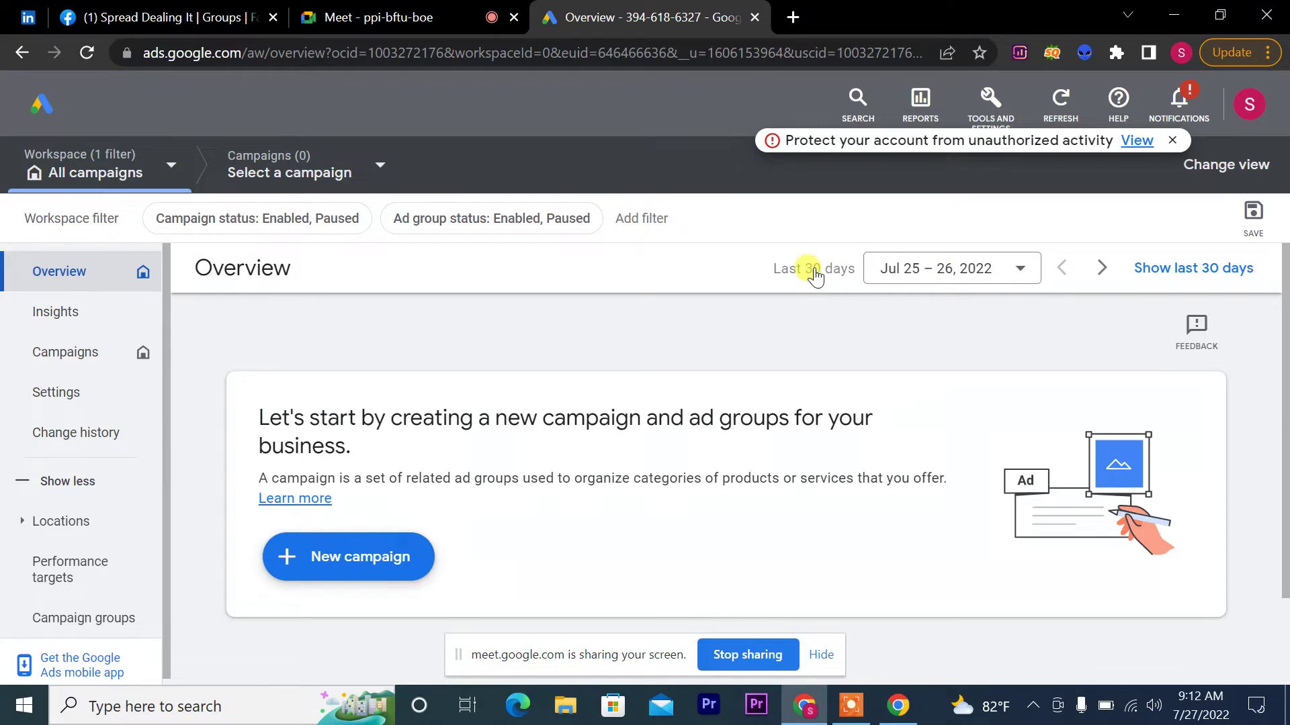
click(927, 268)
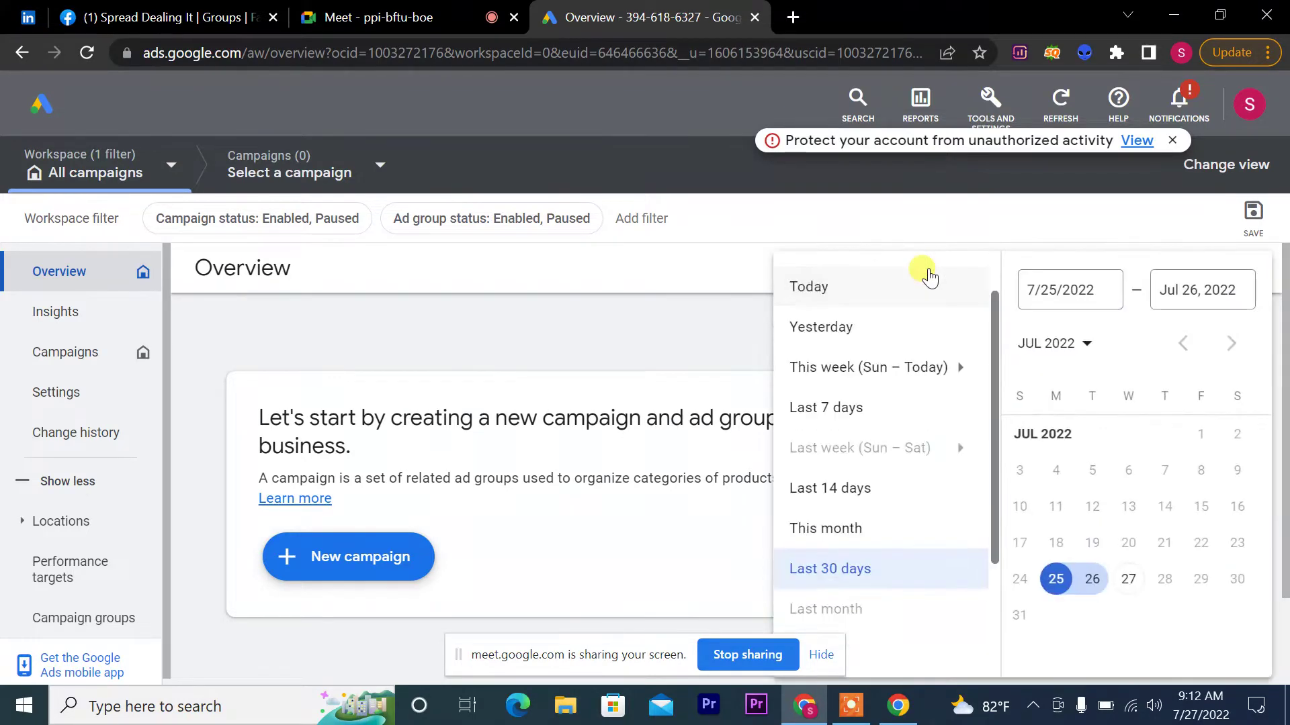
click(830, 335)
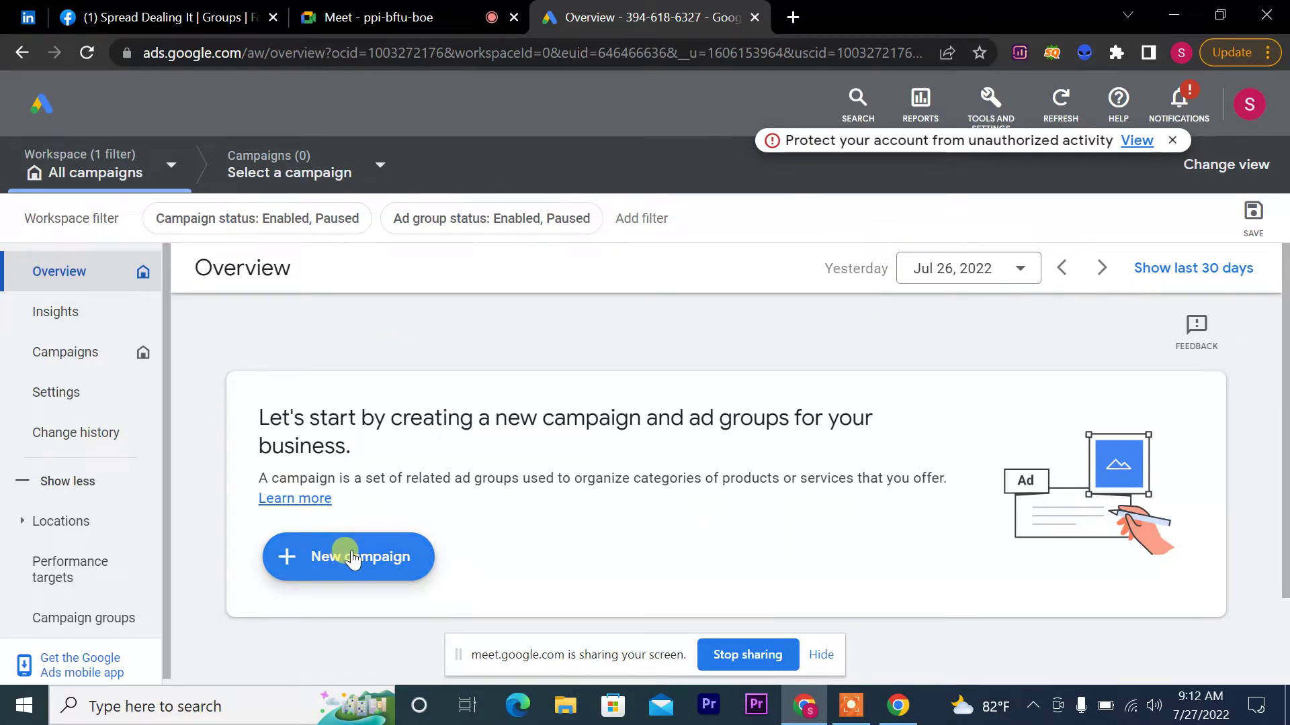
Step: Start a new campaign from the Campaigns page and look over the available campaign objectives
click(82, 356)
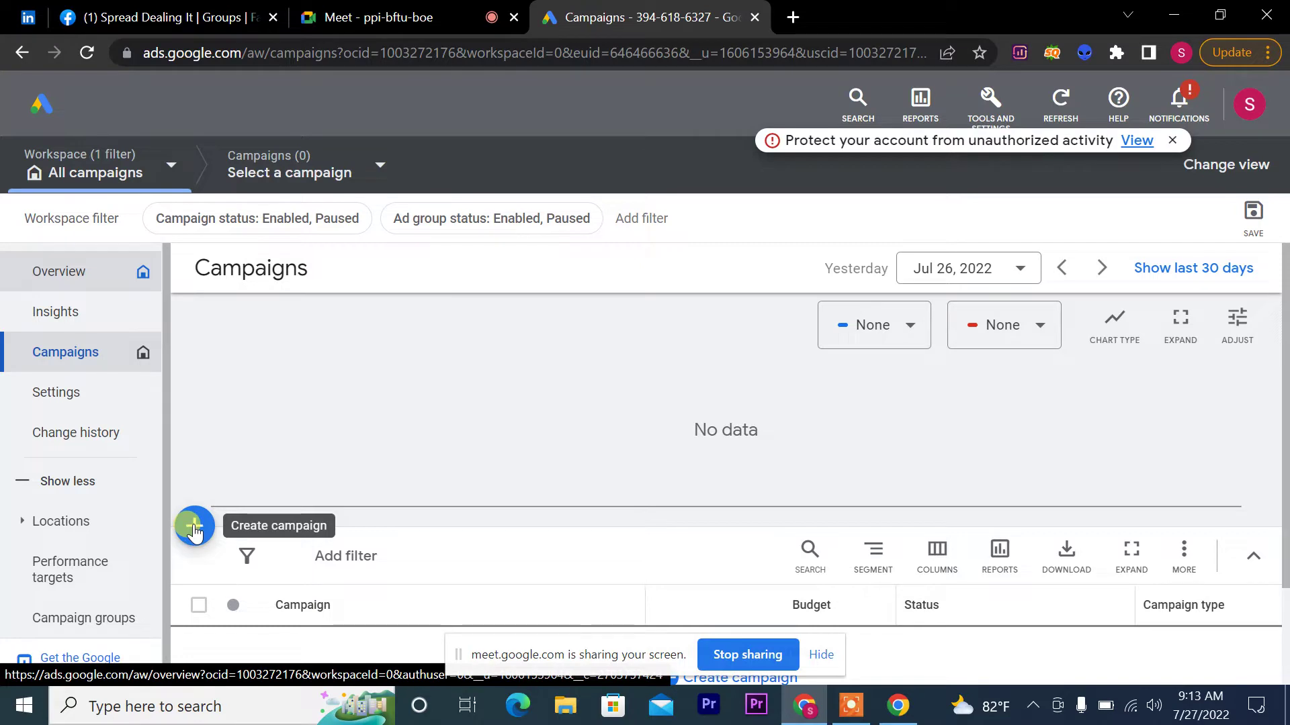
click(195, 533)
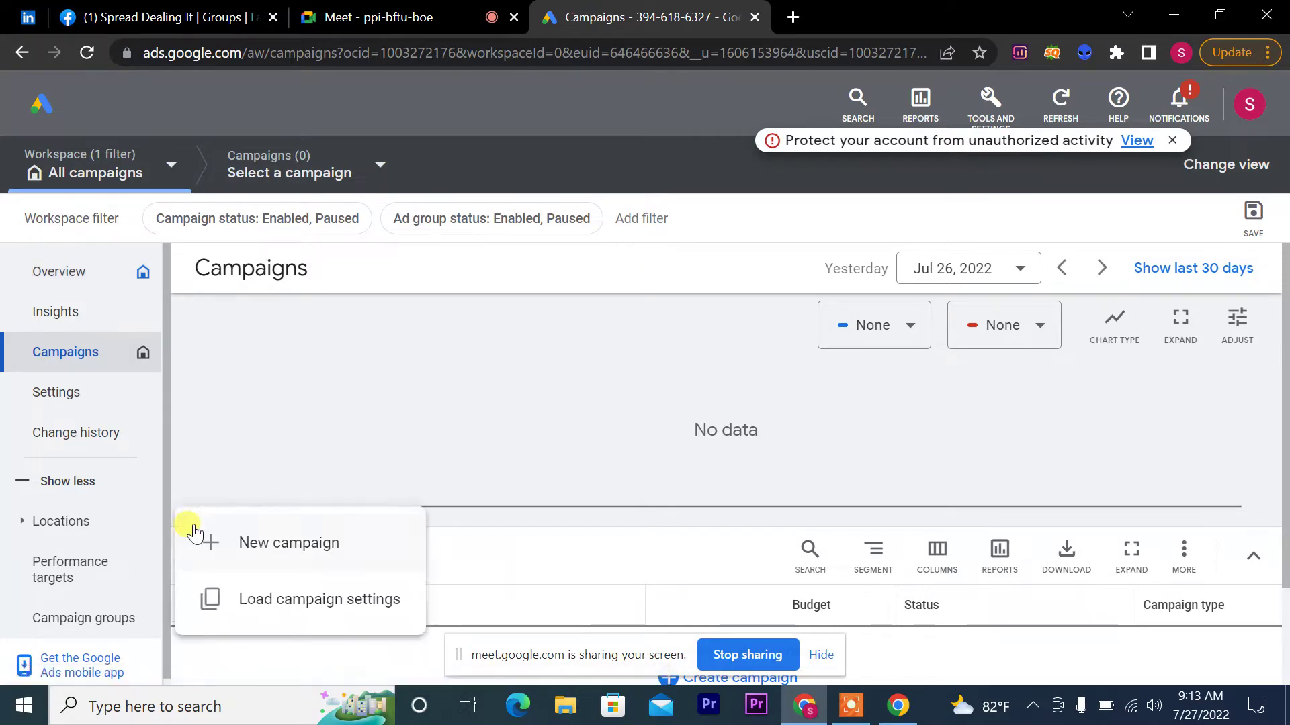
click(293, 552)
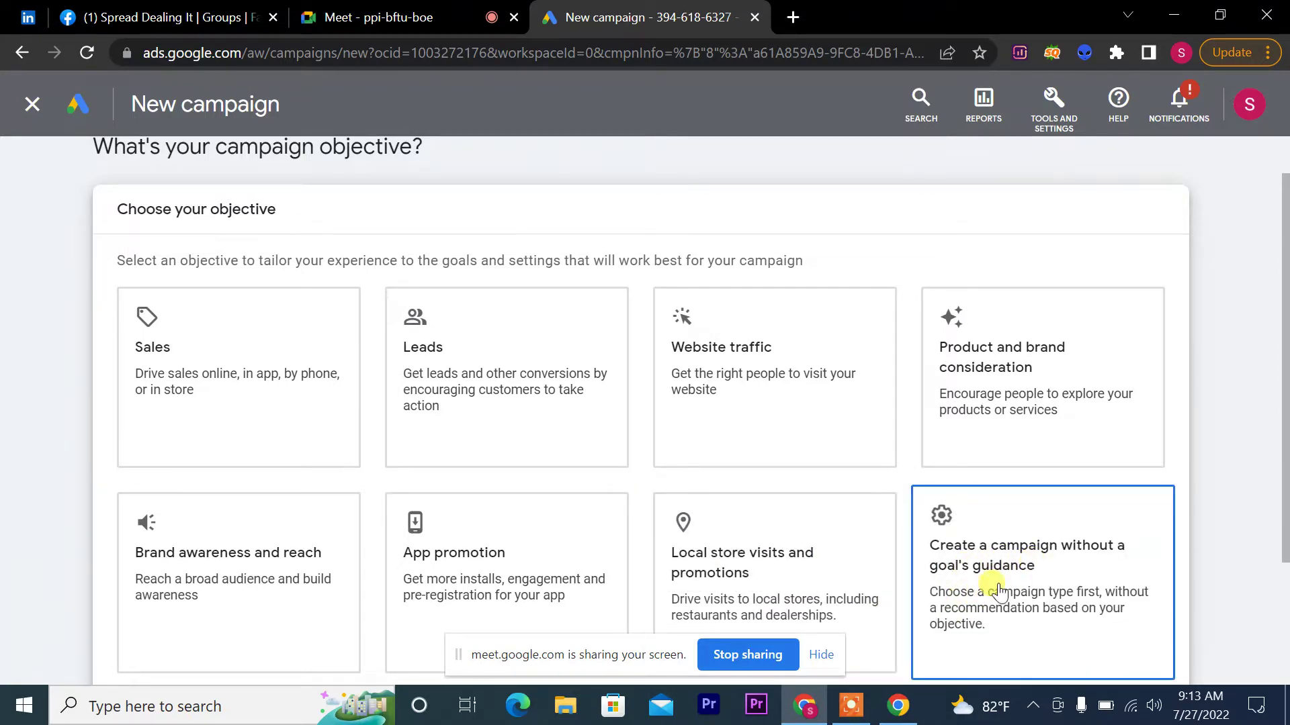
drag(1284, 361, 1284, 419)
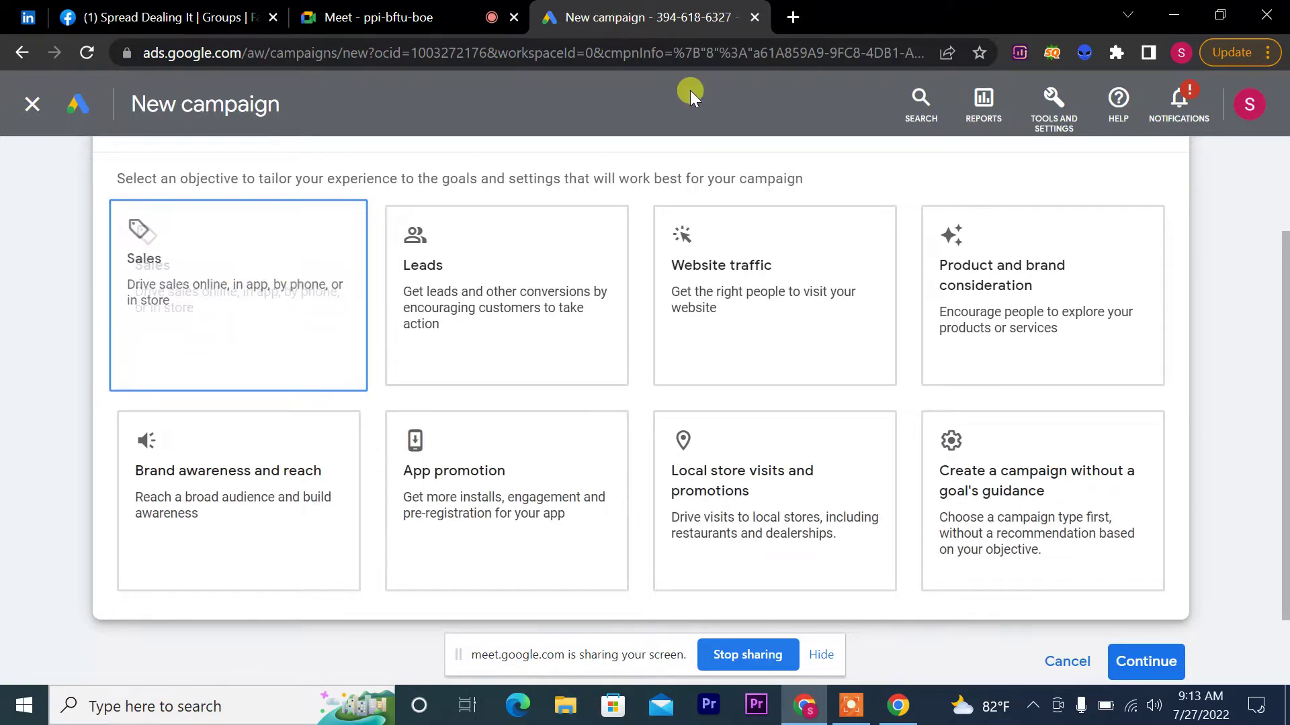
Step: Open daraz.com in a new browser tab
click(803, 14)
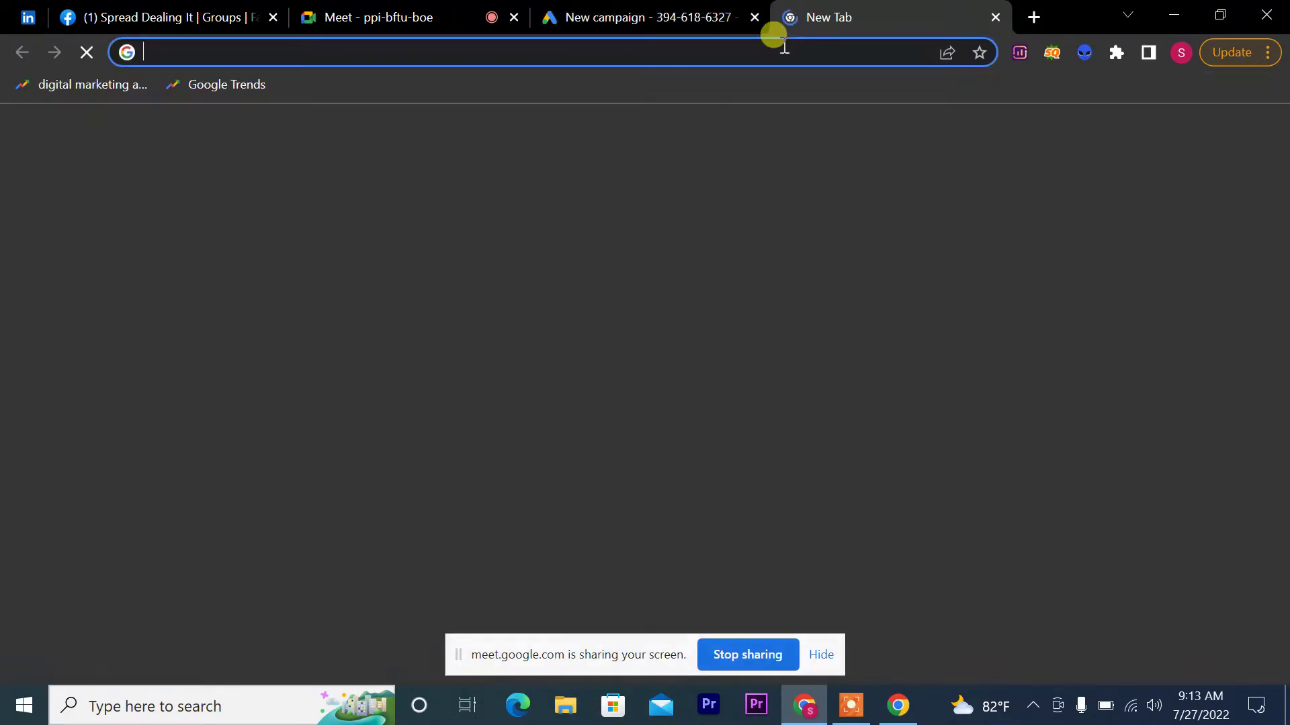
text(dr)
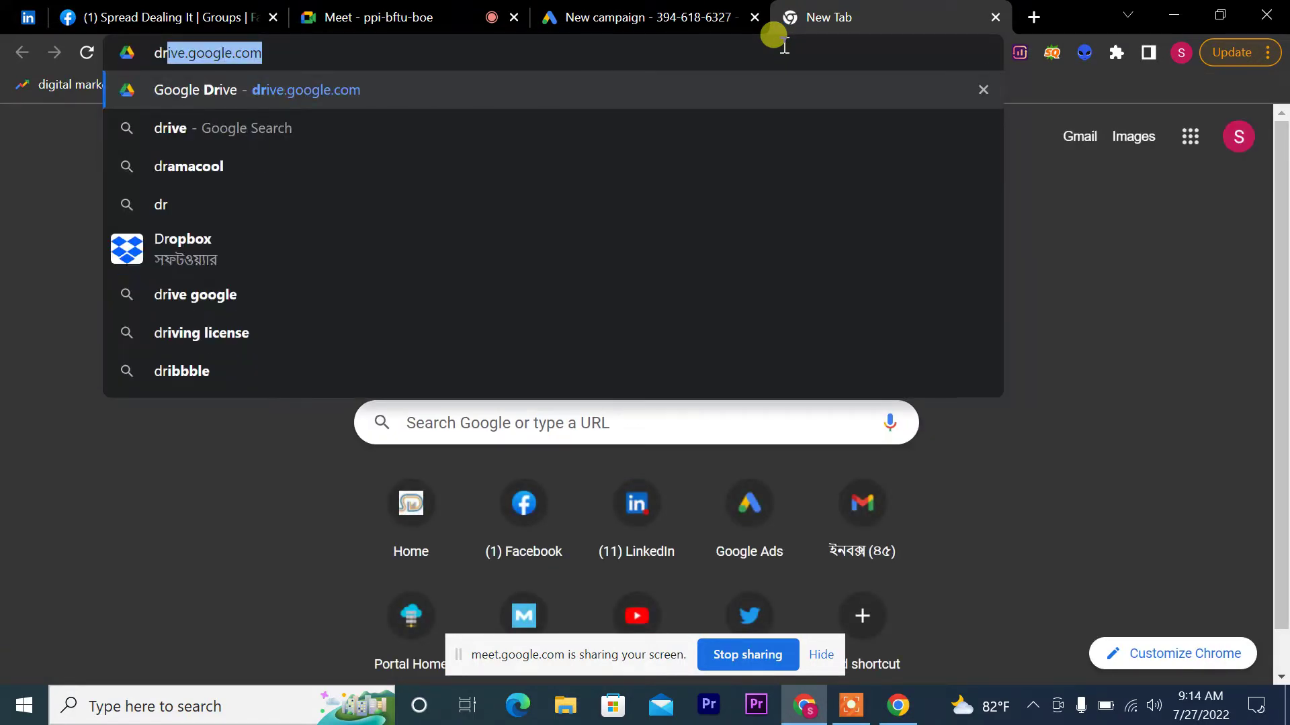
key(BackSpace)
key(BackSpace)
text(a)
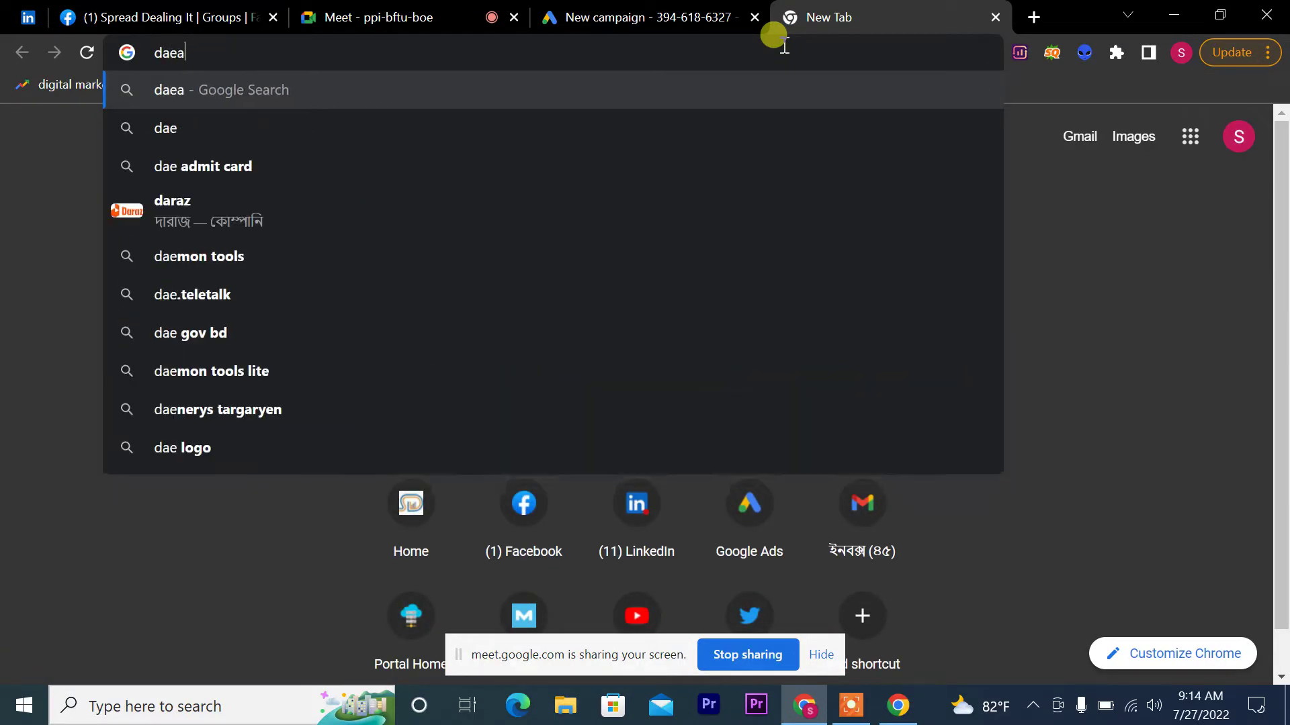
key(BackSpace)
text(araz)
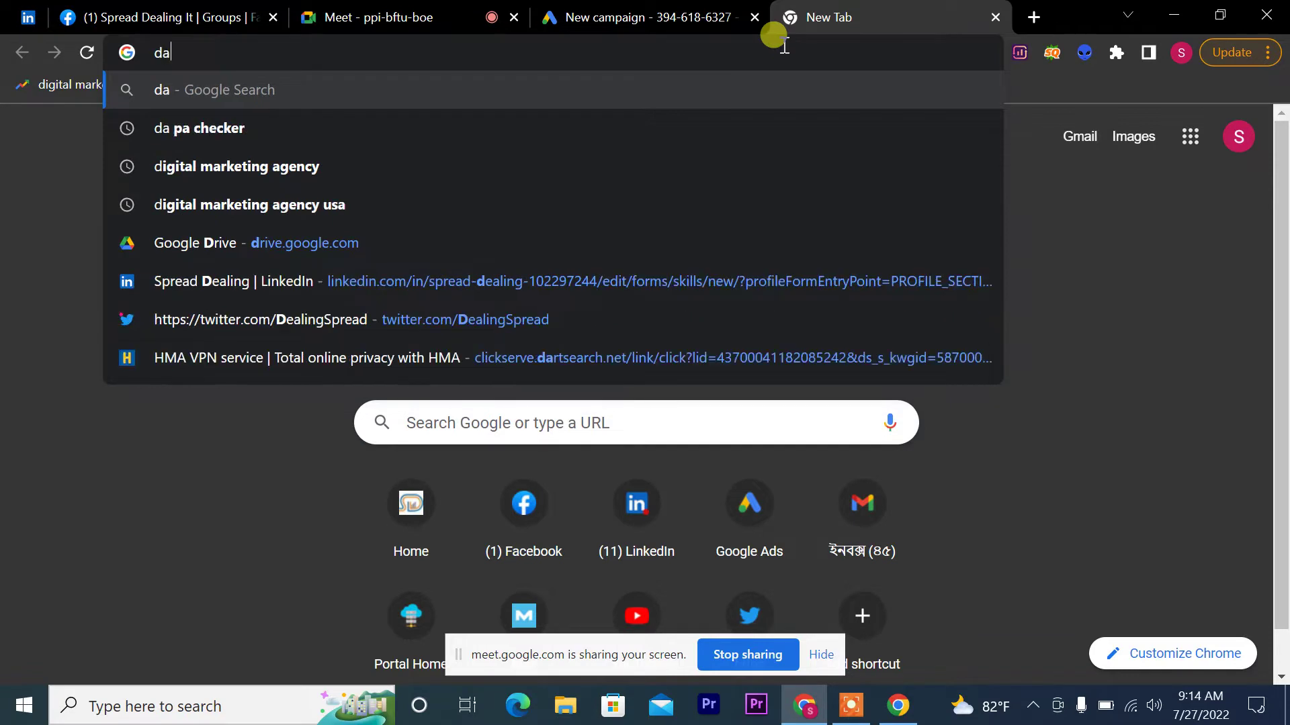
text(.com)
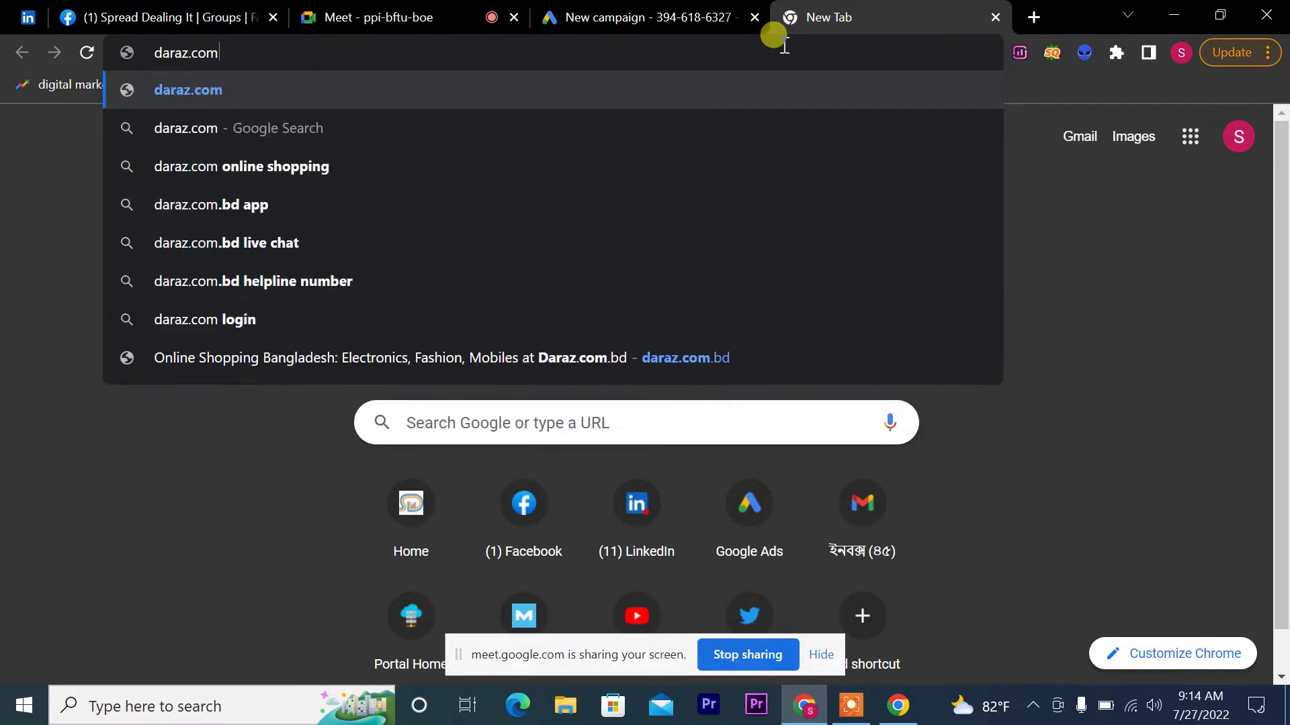
key(Return)
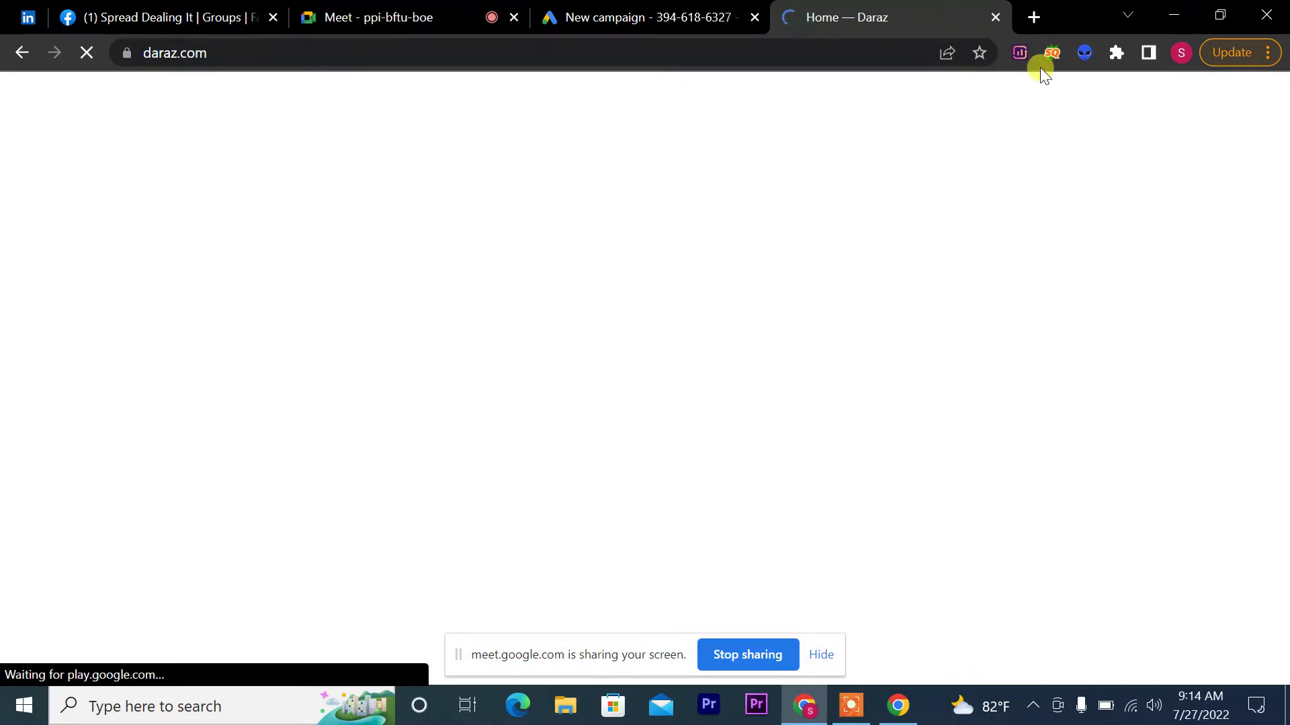
click(722, 7)
click(890, 8)
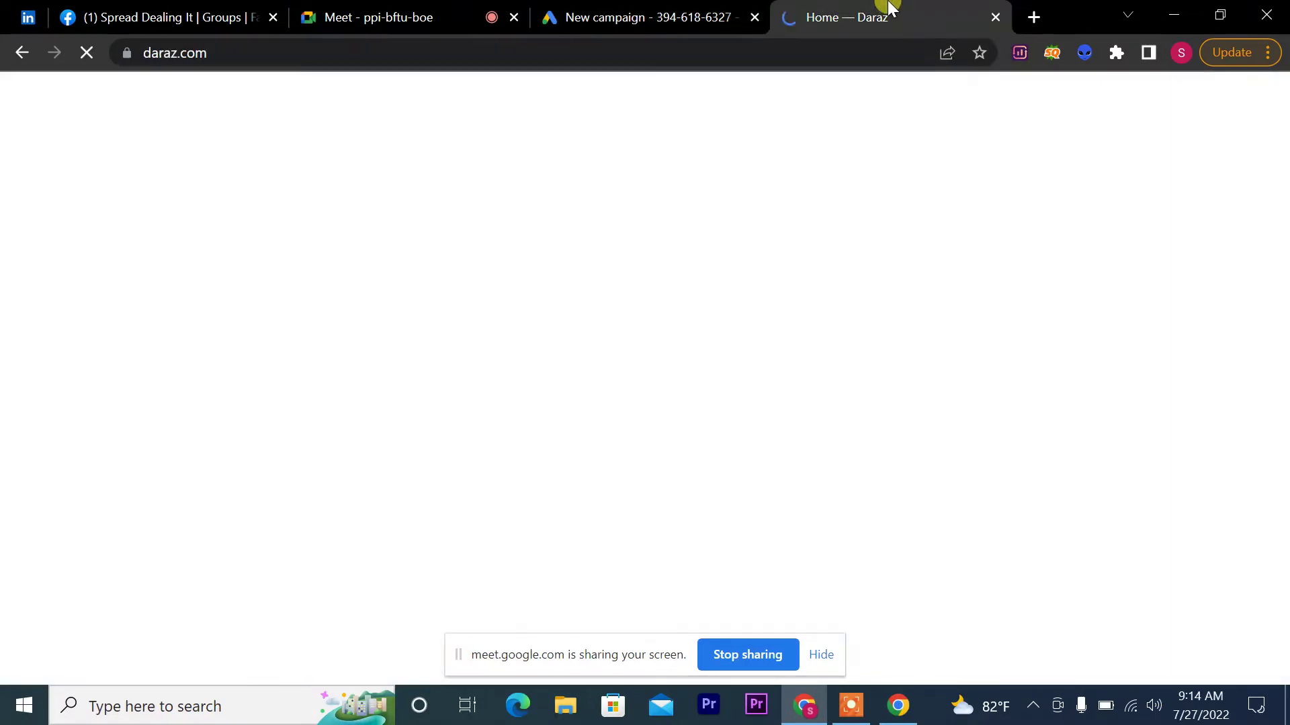
Step: Search Google for aliexpress in another new browser tab
click(1033, 18)
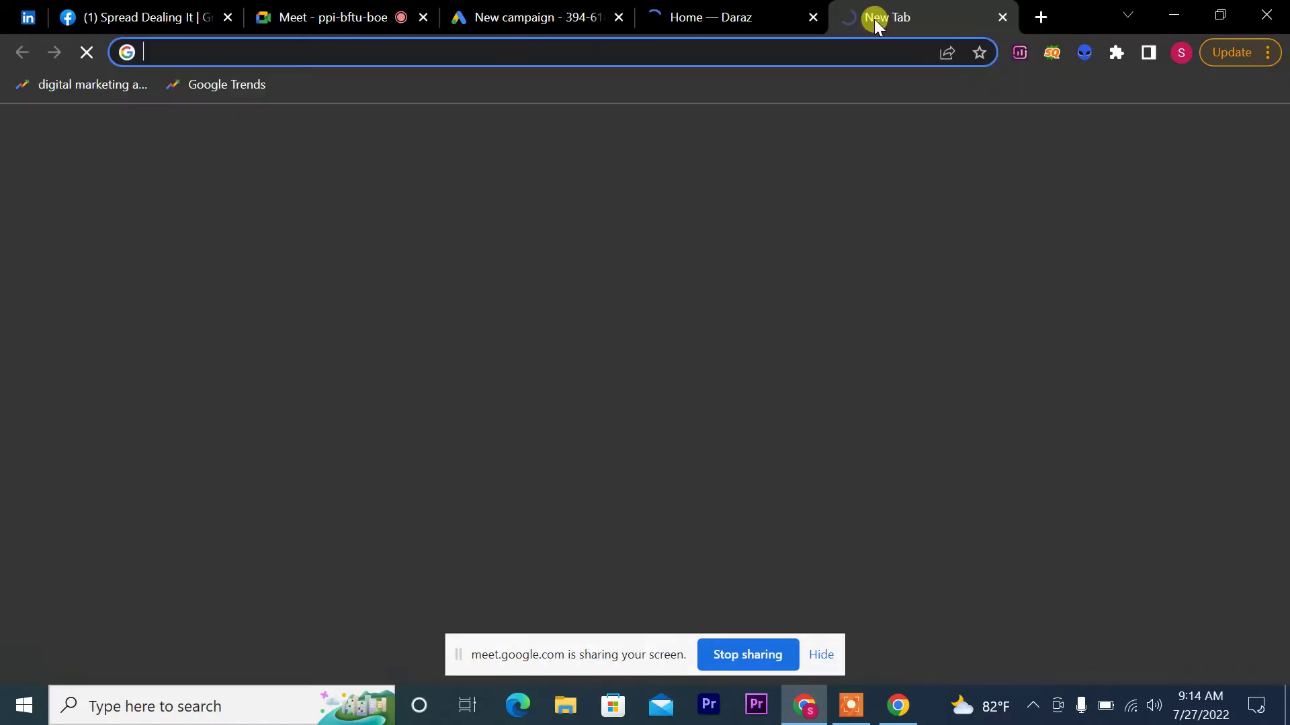
click(844, 48)
text(ali)
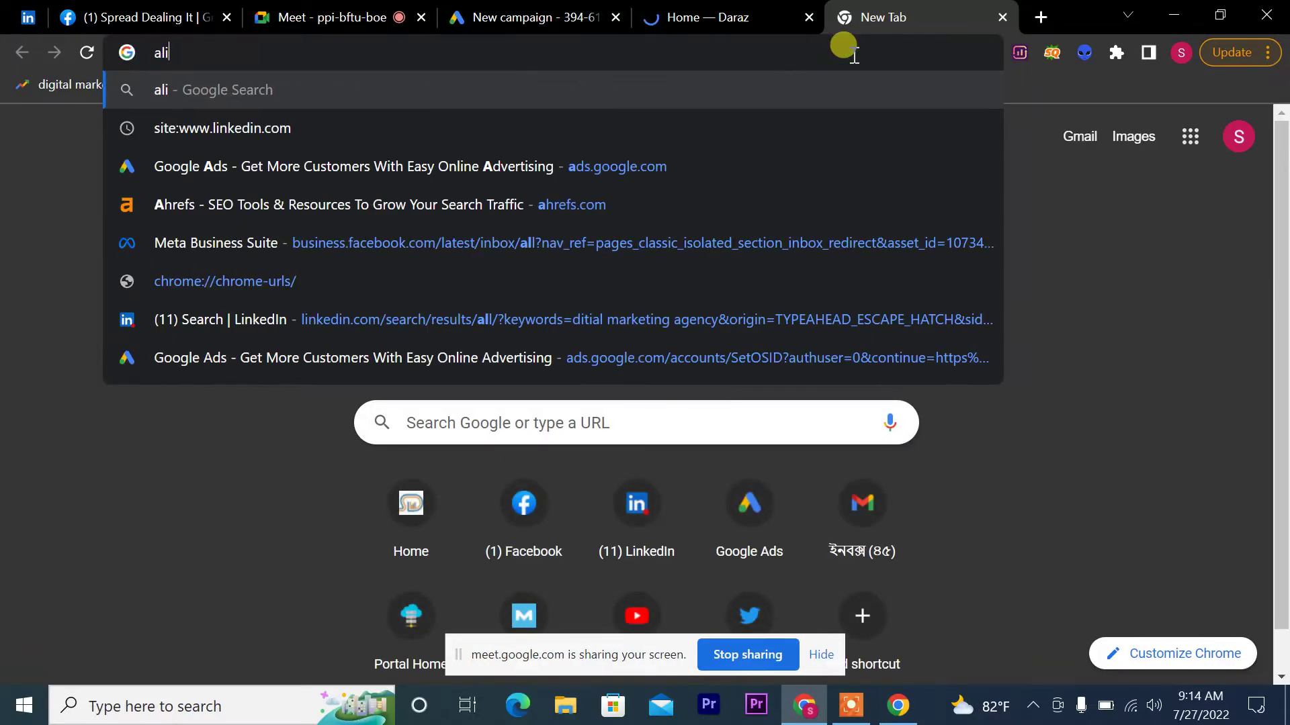
key(Down)
key(Down)
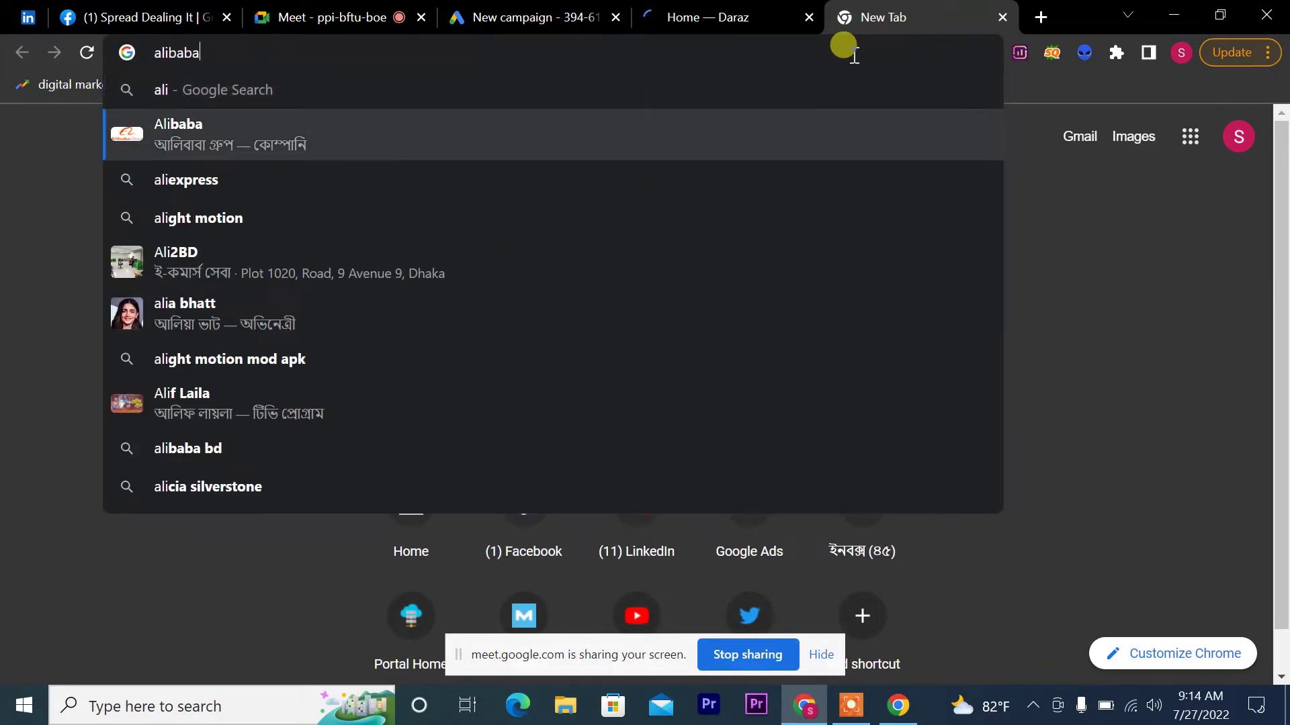
key(Return)
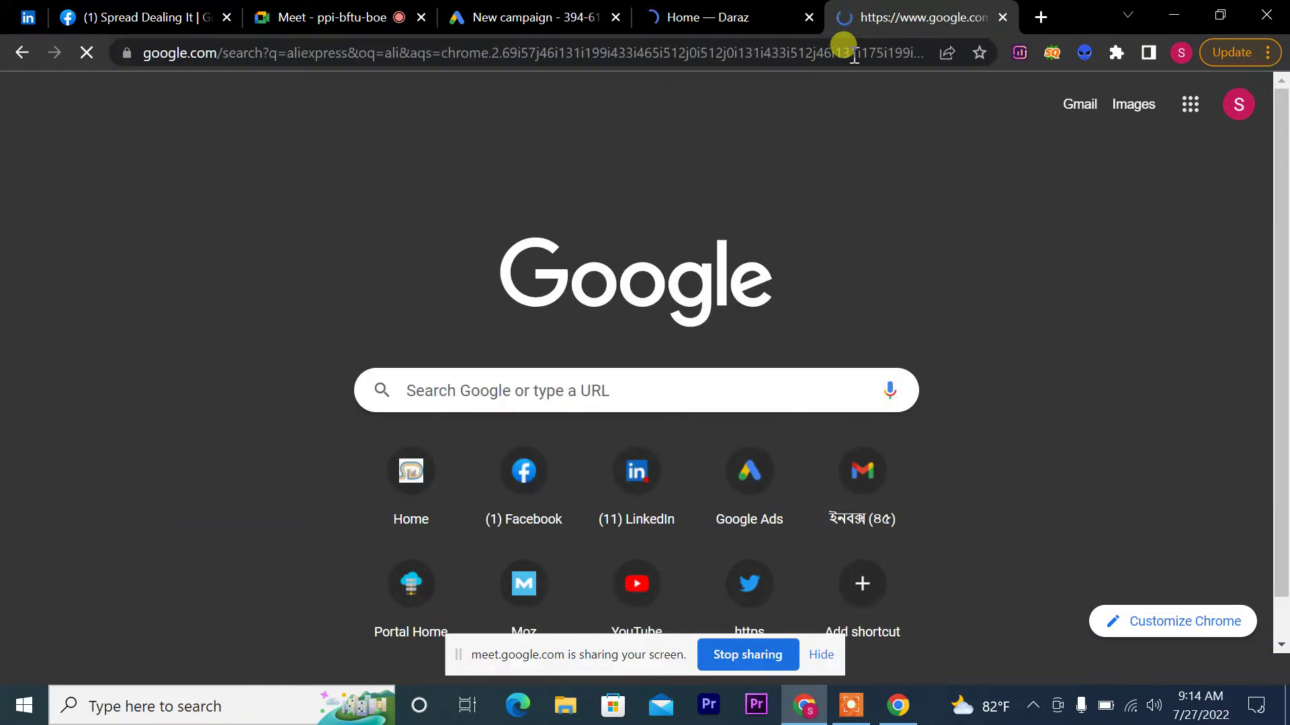
Step: Return to the new campaign page, select a screenshot area of about 1696 x 728 pixels over the objective cards, and outline Sales in red
click(745, 10)
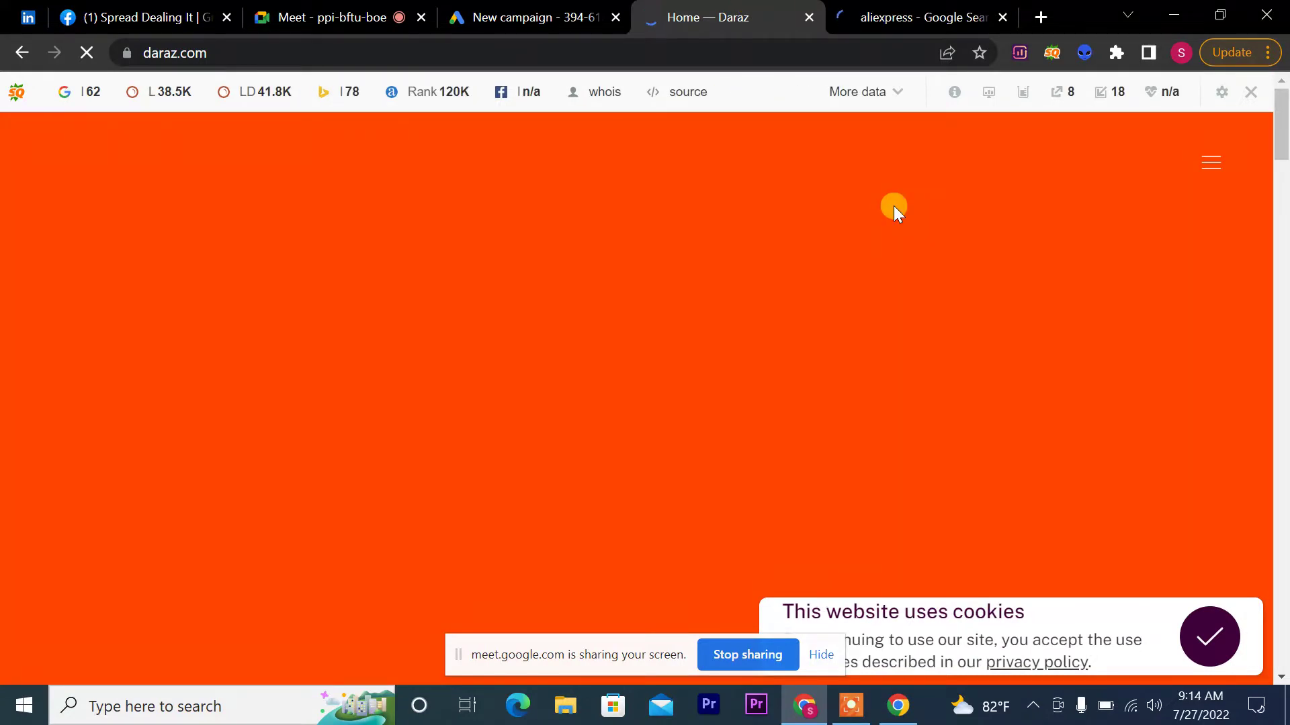
click(538, 8)
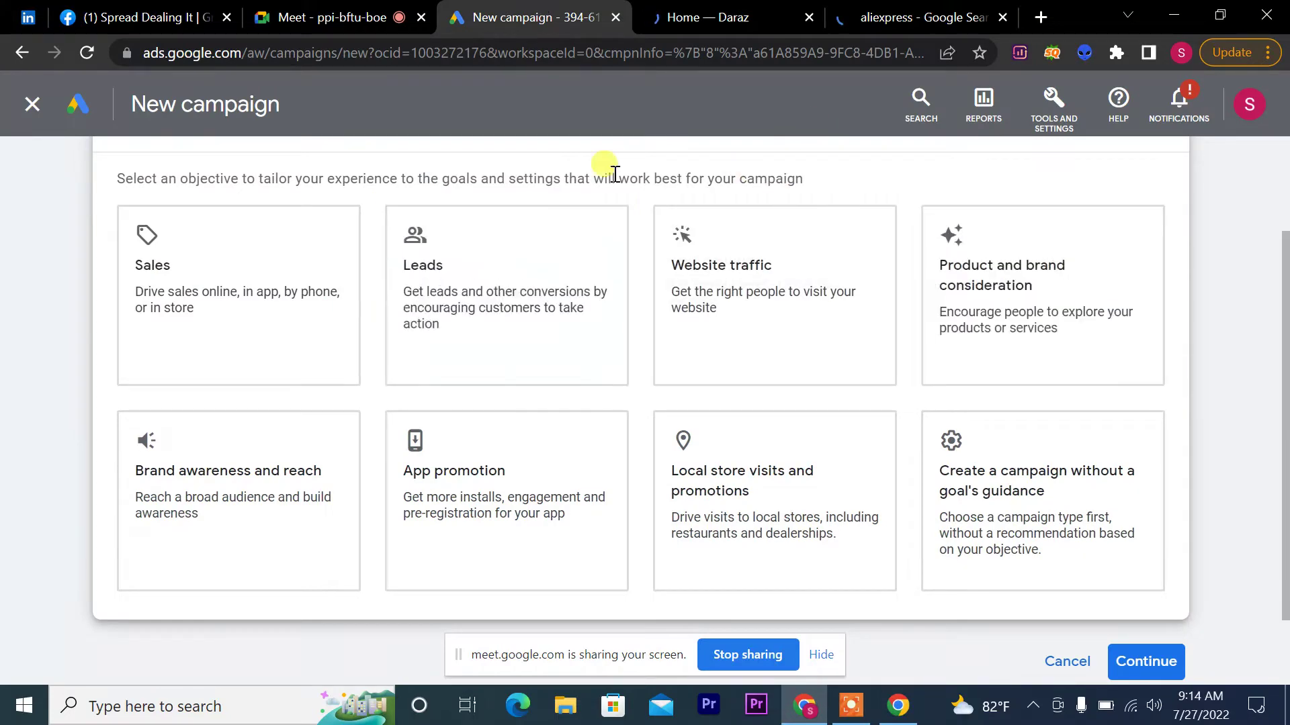
key(Print)
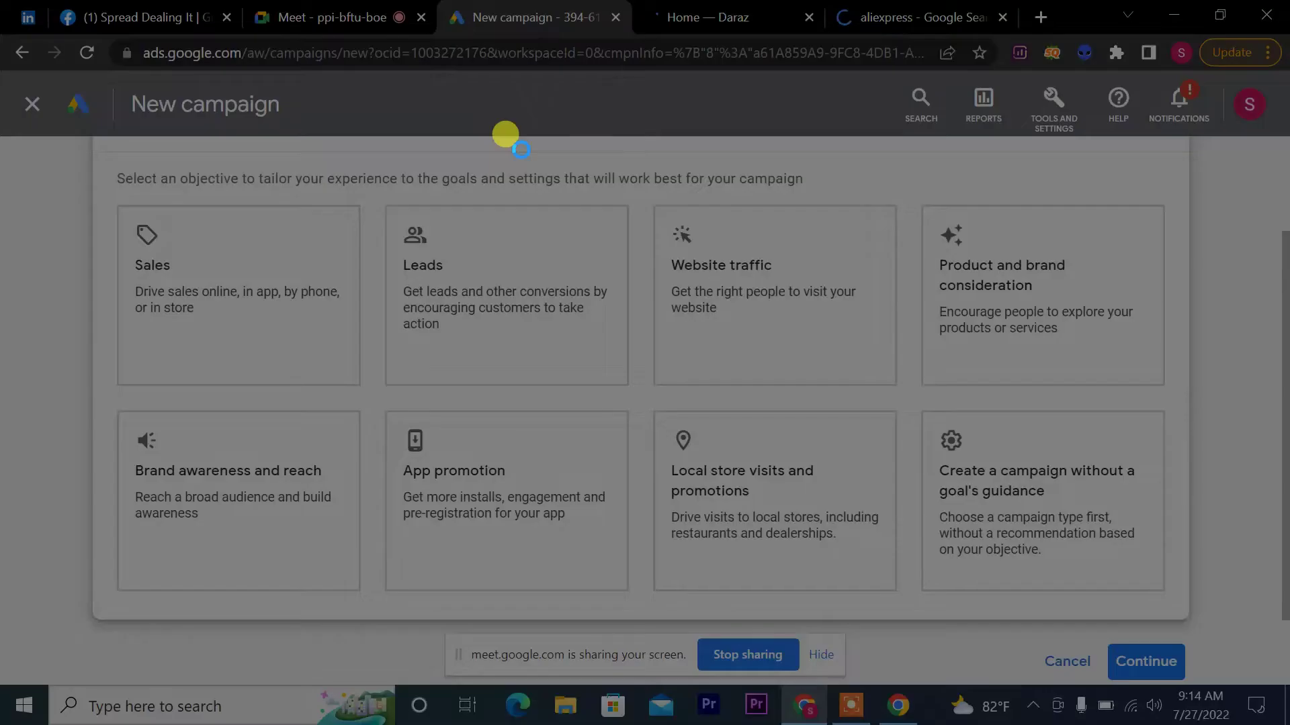
mouse_move(77, 144)
mouse_down()
mouse_move(1289, 506)
mouse_move(1224, 670)
mouse_move(1215, 632)
mouse_up()
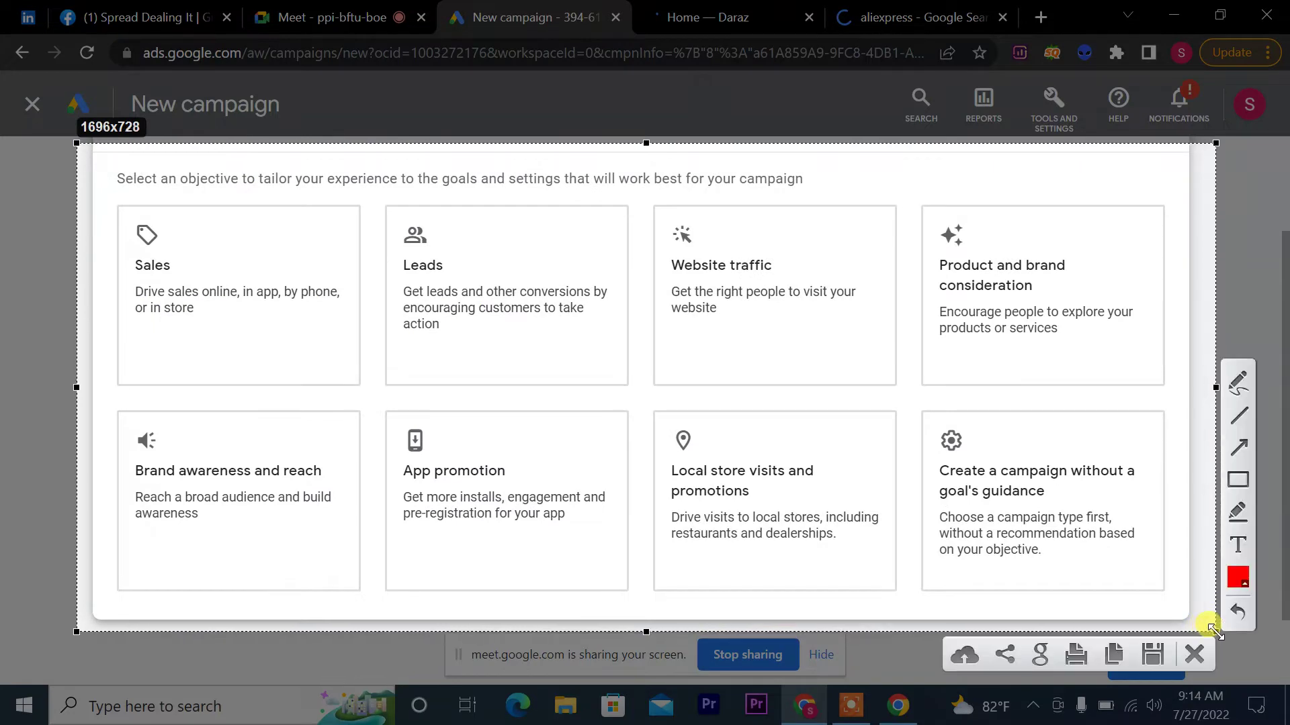
click(1238, 491)
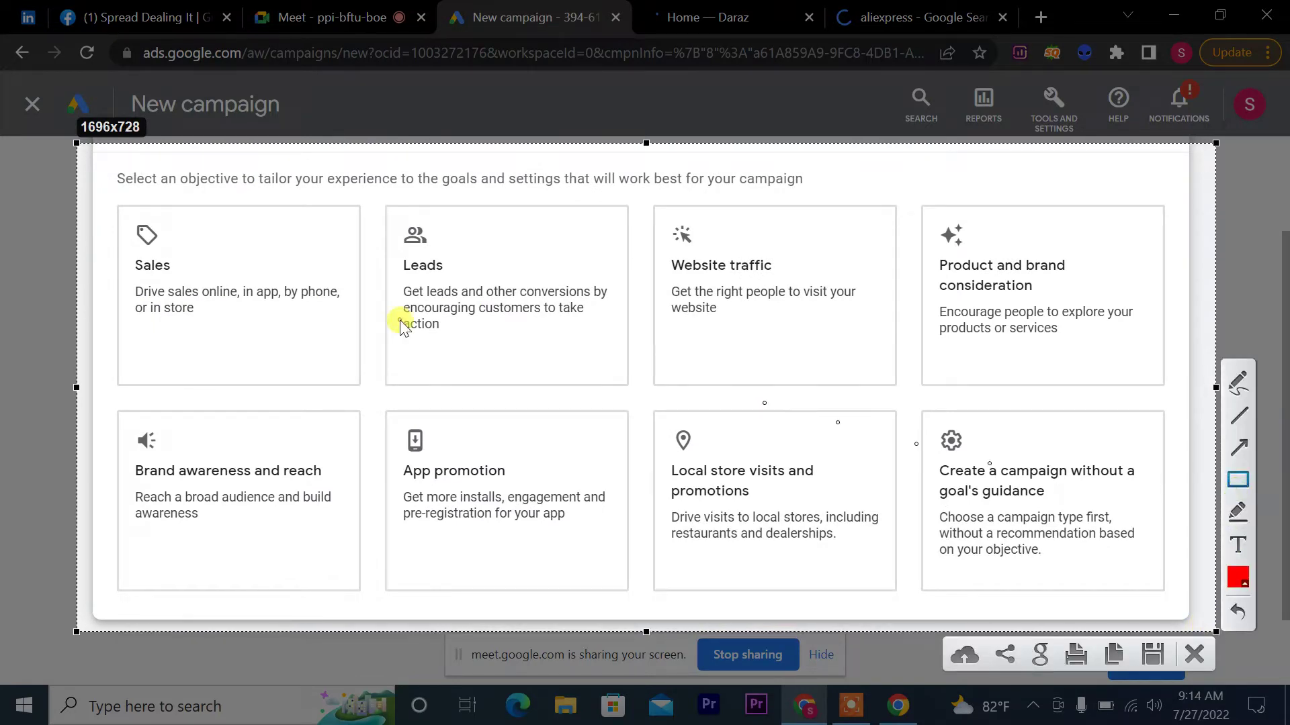
mouse_move(104, 196)
mouse_down()
mouse_move(314, 378)
mouse_move(368, 392)
mouse_up()
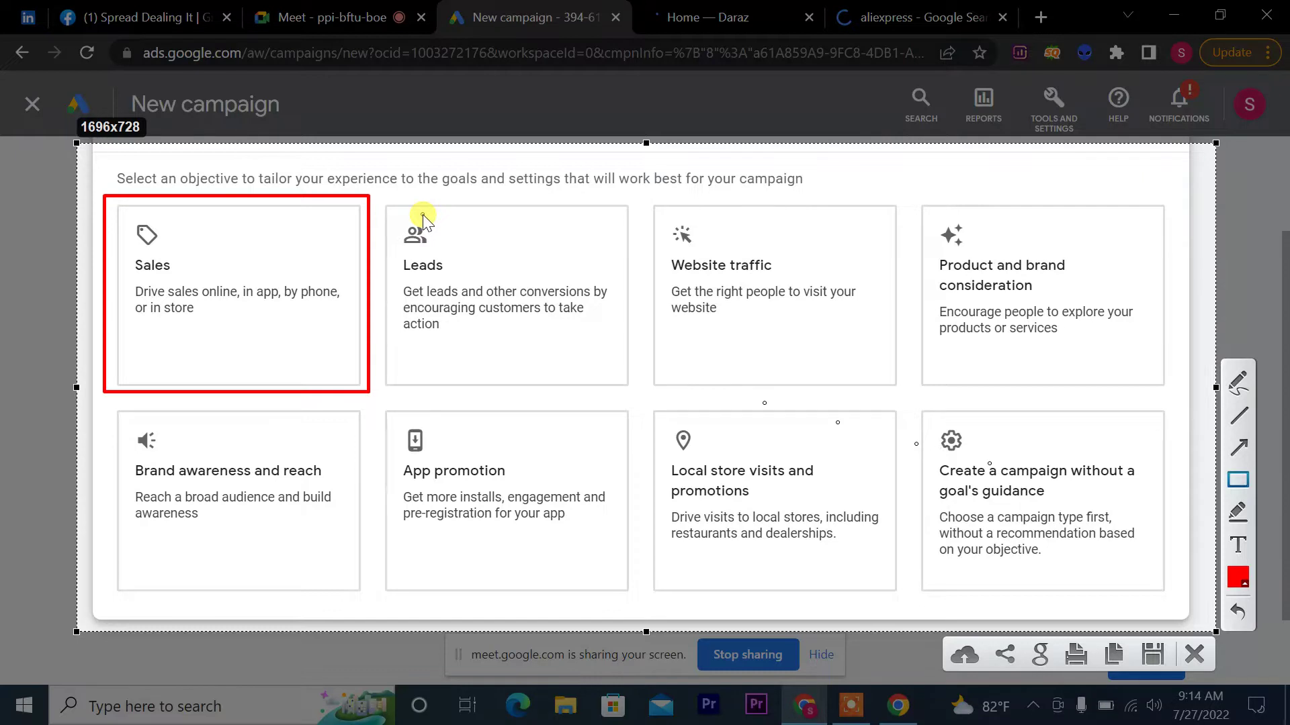
Step: Outline the Leads, Website traffic, and Product and brand consideration cards in red, plus one larger frame around Sales and Leads together
mouse_move(381, 198)
mouse_down()
mouse_move(708, 361)
mouse_move(653, 393)
mouse_move(626, 391)
mouse_move(635, 398)
mouse_up()
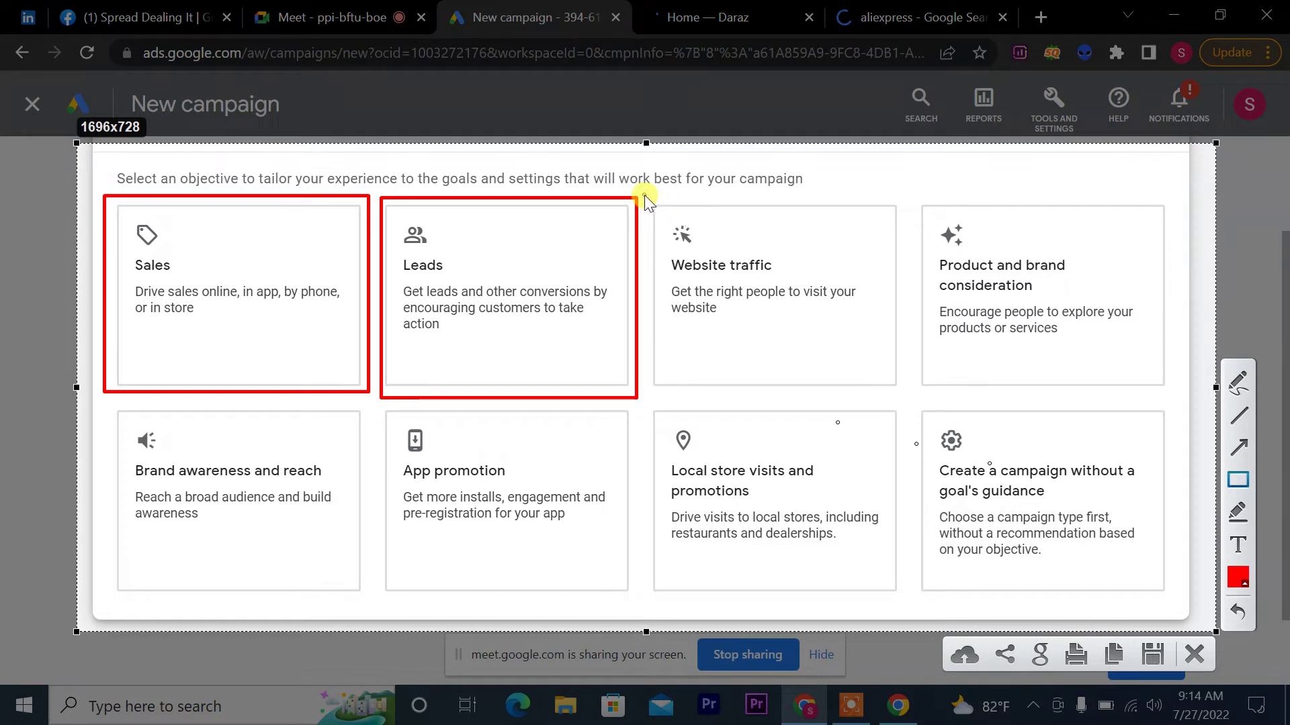
mouse_move(647, 200)
mouse_down()
mouse_move(844, 322)
mouse_move(901, 374)
mouse_move(902, 397)
mouse_up()
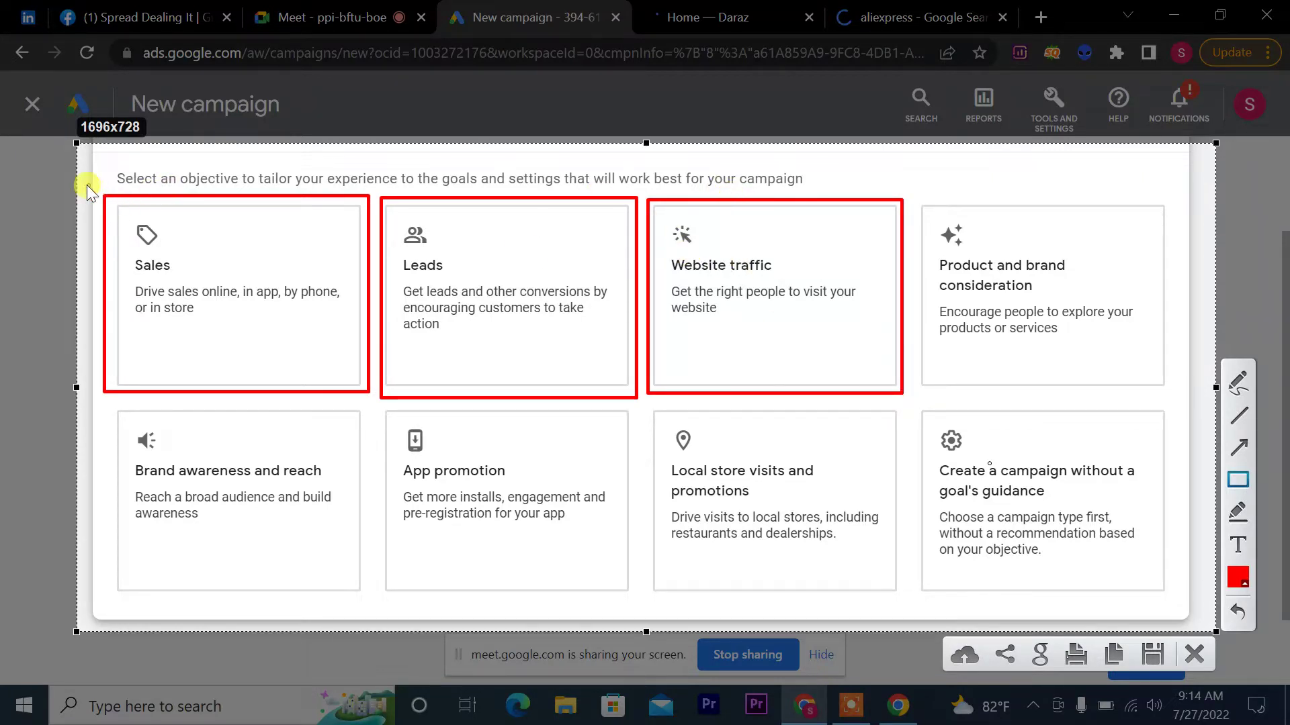
mouse_move(86, 184)
mouse_down()
mouse_move(646, 235)
mouse_move(615, 329)
mouse_move(639, 412)
mouse_up()
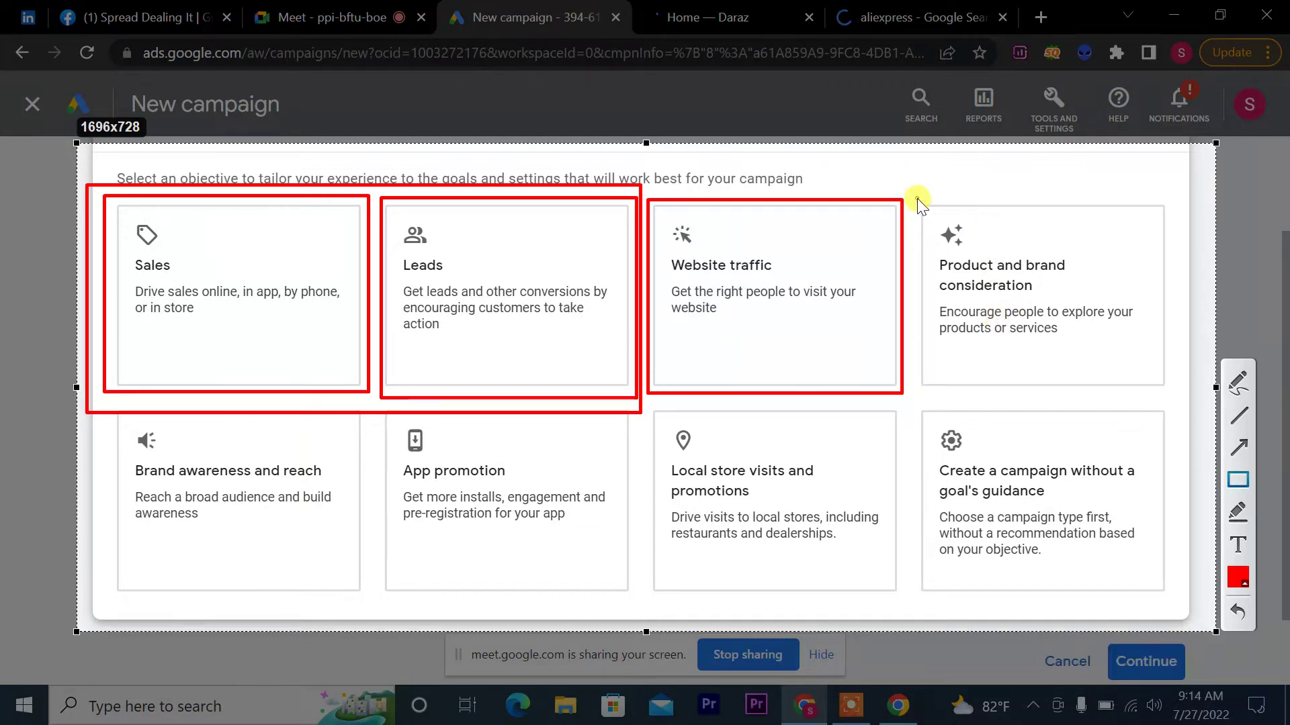
mouse_move(917, 198)
mouse_down()
mouse_move(1166, 352)
mouse_move(1177, 405)
mouse_move(1187, 390)
mouse_move(1171, 391)
mouse_up()
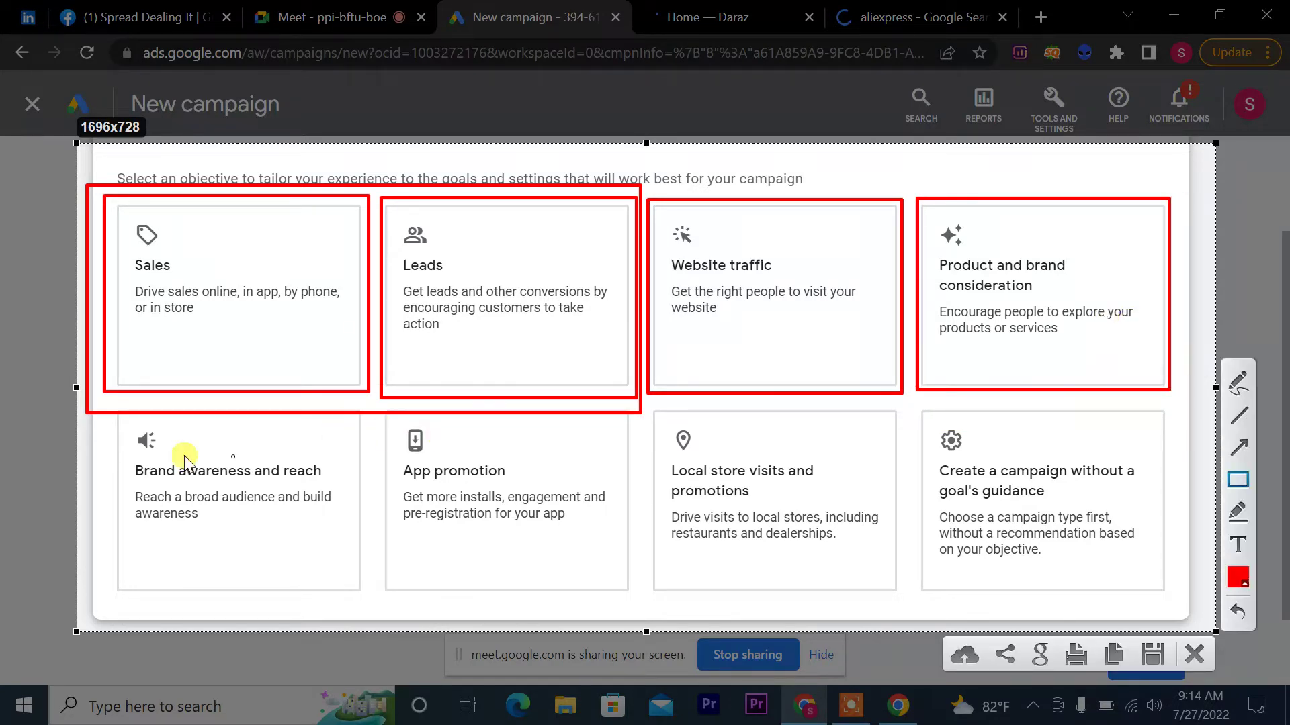
Step: Outline the Brand awareness and reach and App promotion cards in red, each with a second, smaller rectangle inside
mouse_move(107, 410)
mouse_down()
mouse_move(159, 413)
mouse_move(316, 473)
mouse_move(357, 568)
mouse_move(360, 633)
mouse_move(365, 595)
mouse_up()
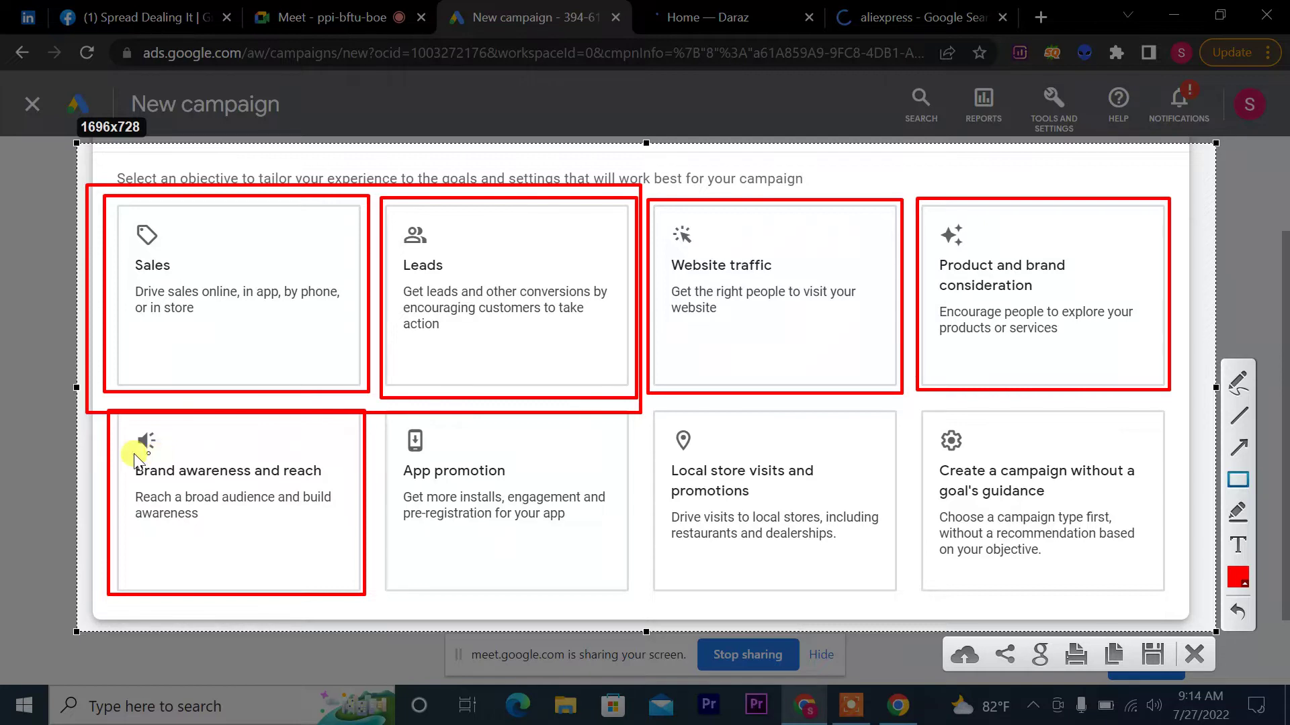
mouse_move(124, 427)
mouse_down()
mouse_move(306, 478)
mouse_move(342, 597)
mouse_move(342, 575)
mouse_up()
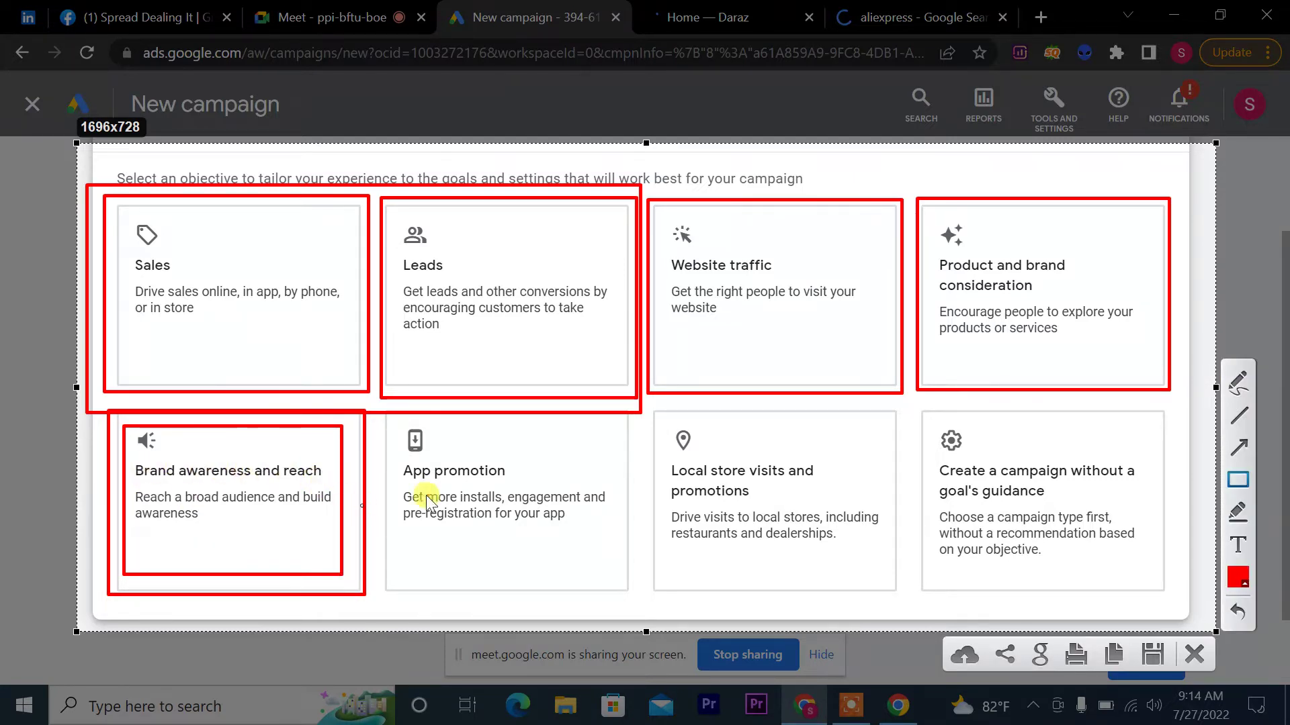
mouse_move(380, 417)
mouse_down()
mouse_move(613, 553)
mouse_move(634, 600)
mouse_up()
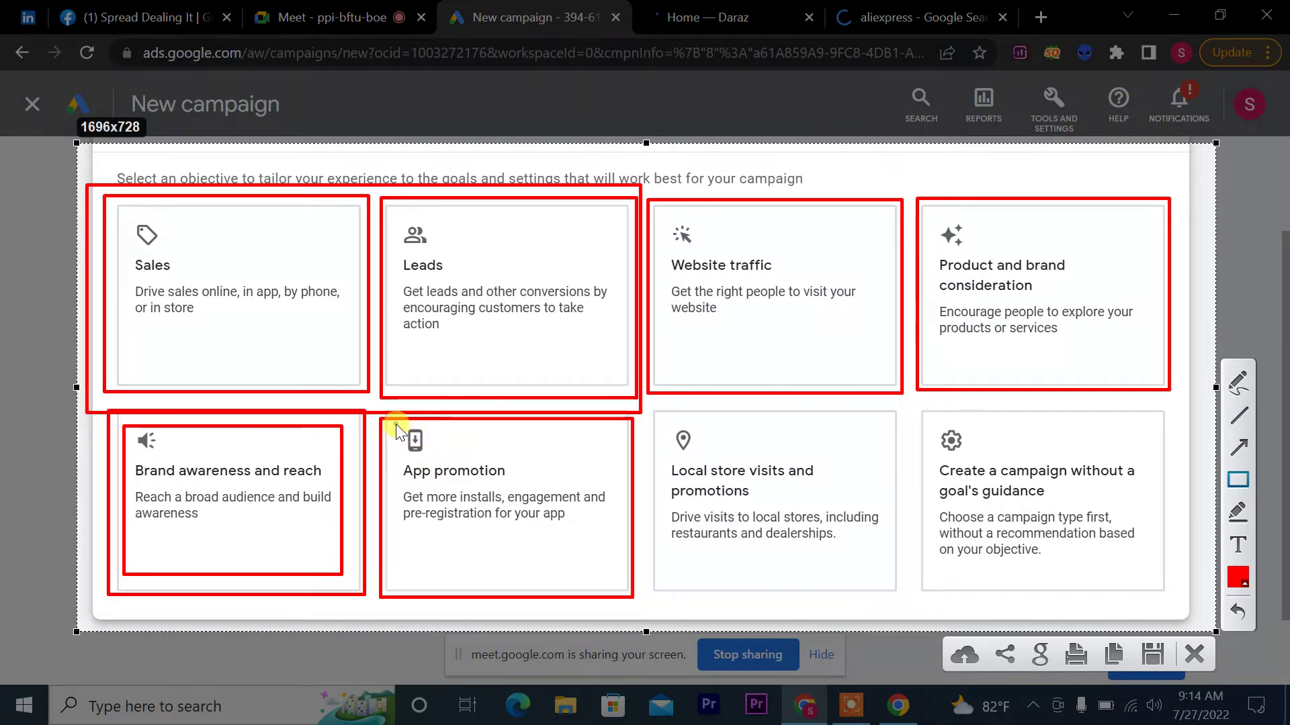
drag(396, 426, 618, 541)
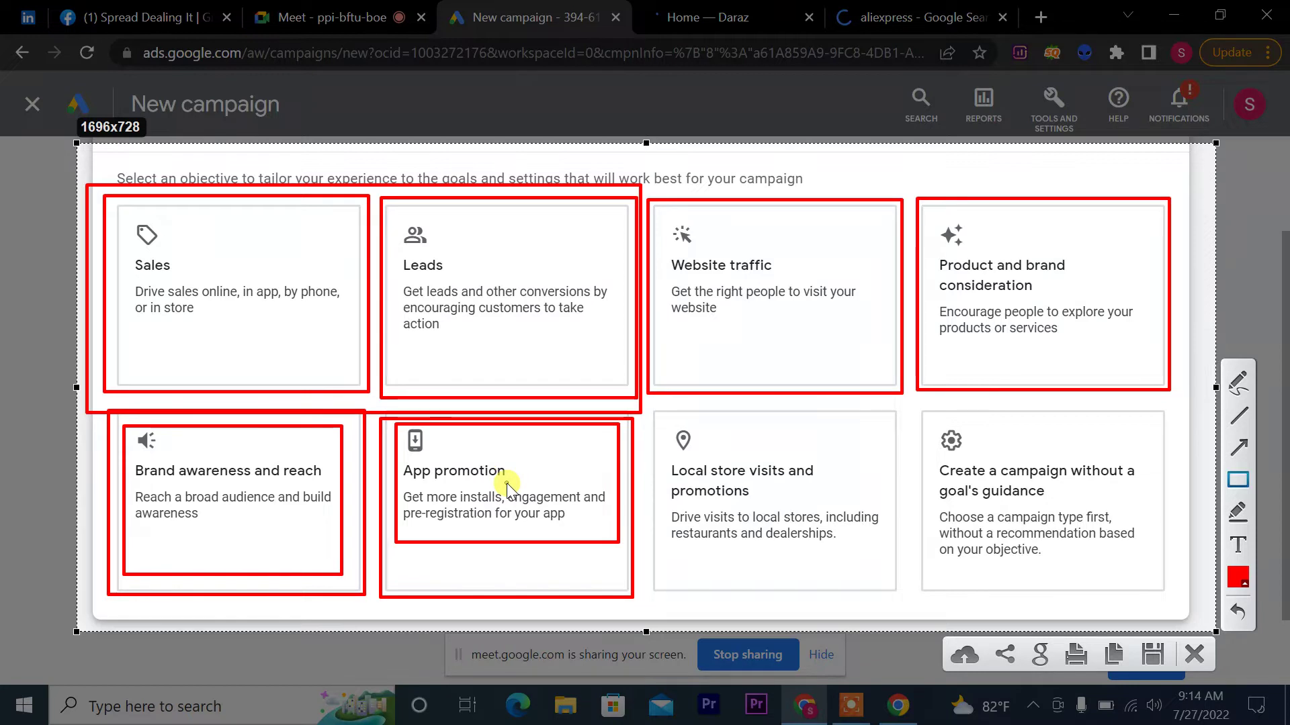
Step: Draw three nested red rectangles on Local store visits and promotions and one around Create a campaign without a goal's guidance
drag(647, 404, 895, 575)
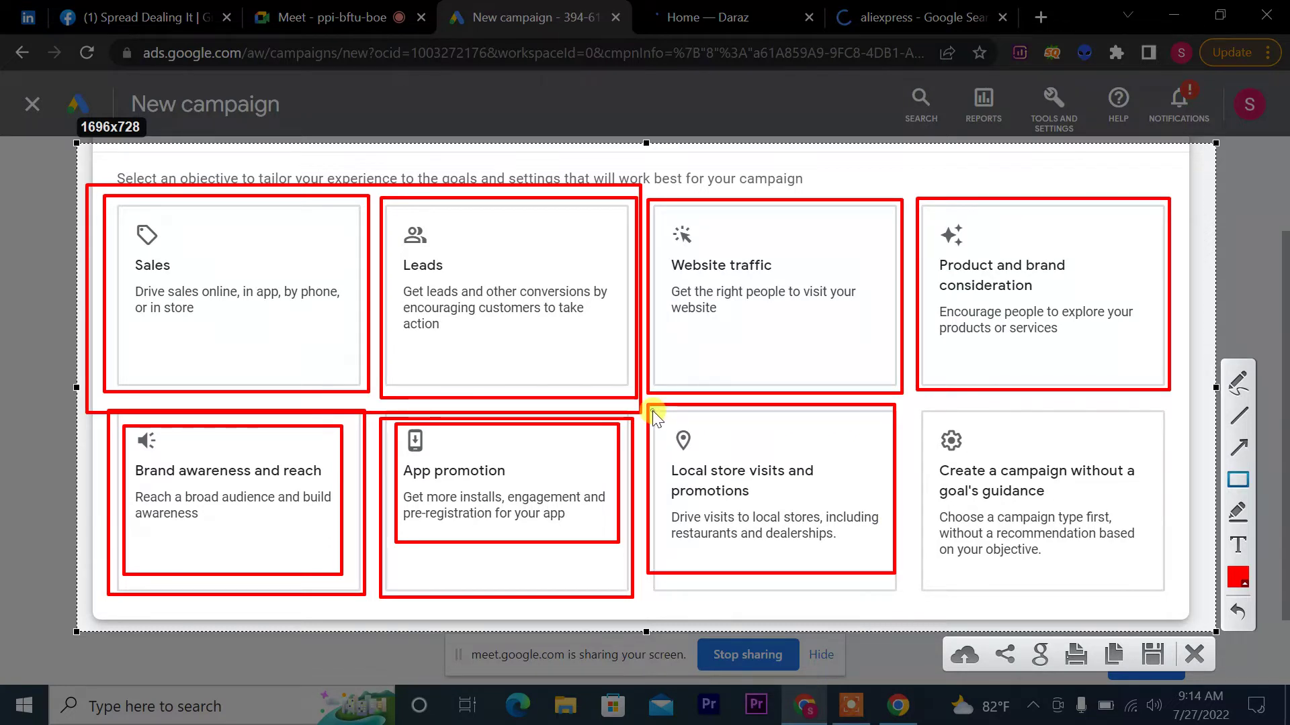
mouse_move(651, 411)
mouse_down()
mouse_move(853, 494)
mouse_move(893, 546)
mouse_move(893, 570)
mouse_up()
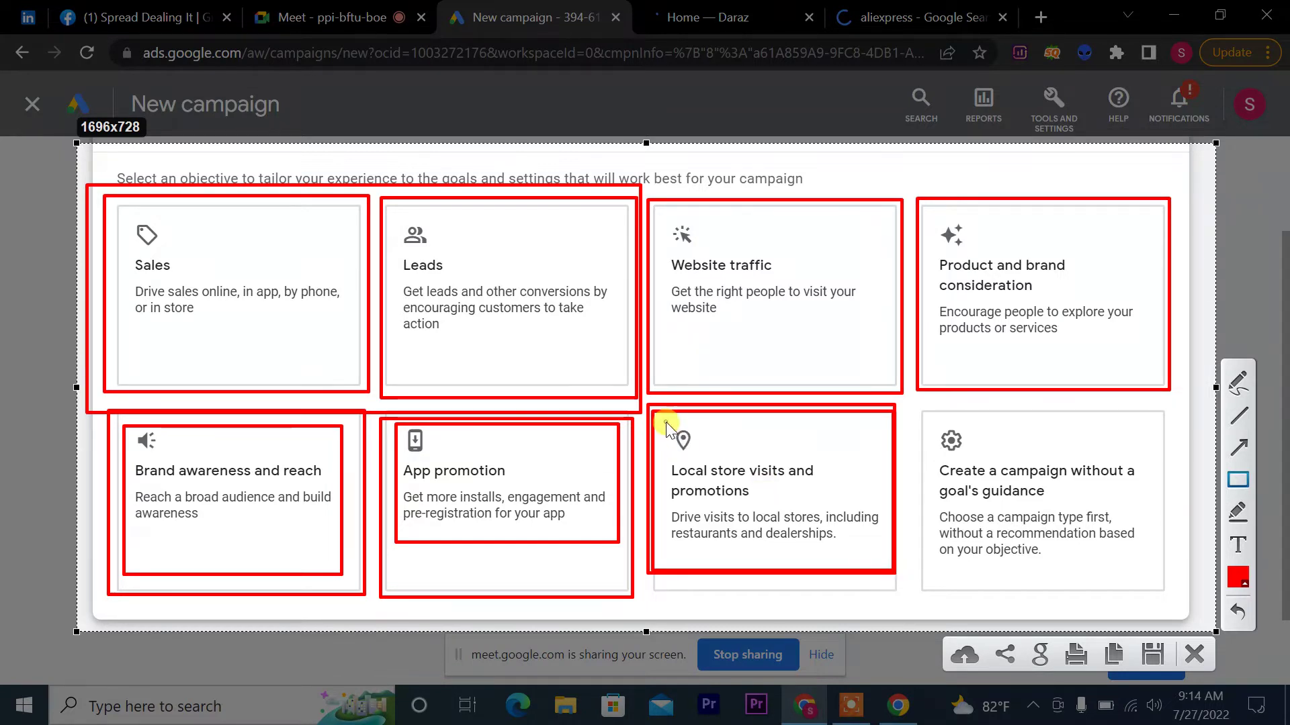
drag(663, 419, 848, 500)
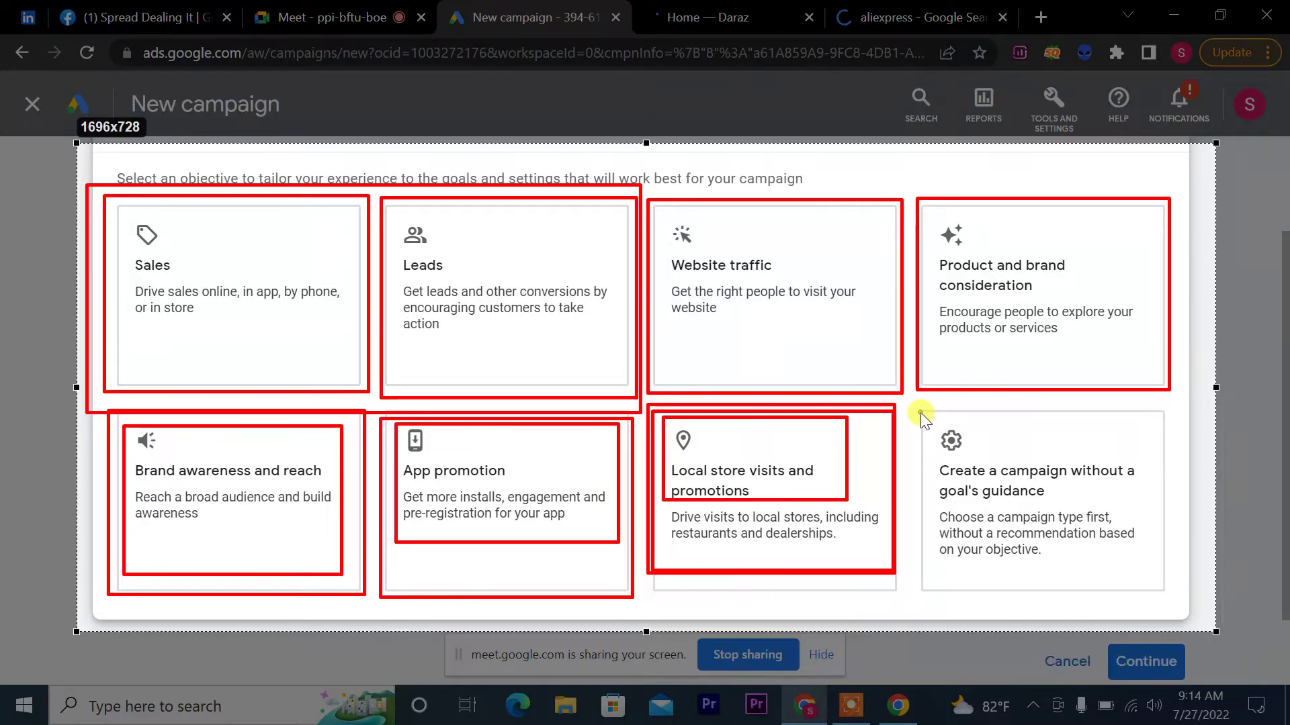
mouse_move(920, 412)
mouse_down()
mouse_move(1193, 547)
mouse_move(1166, 591)
mouse_up()
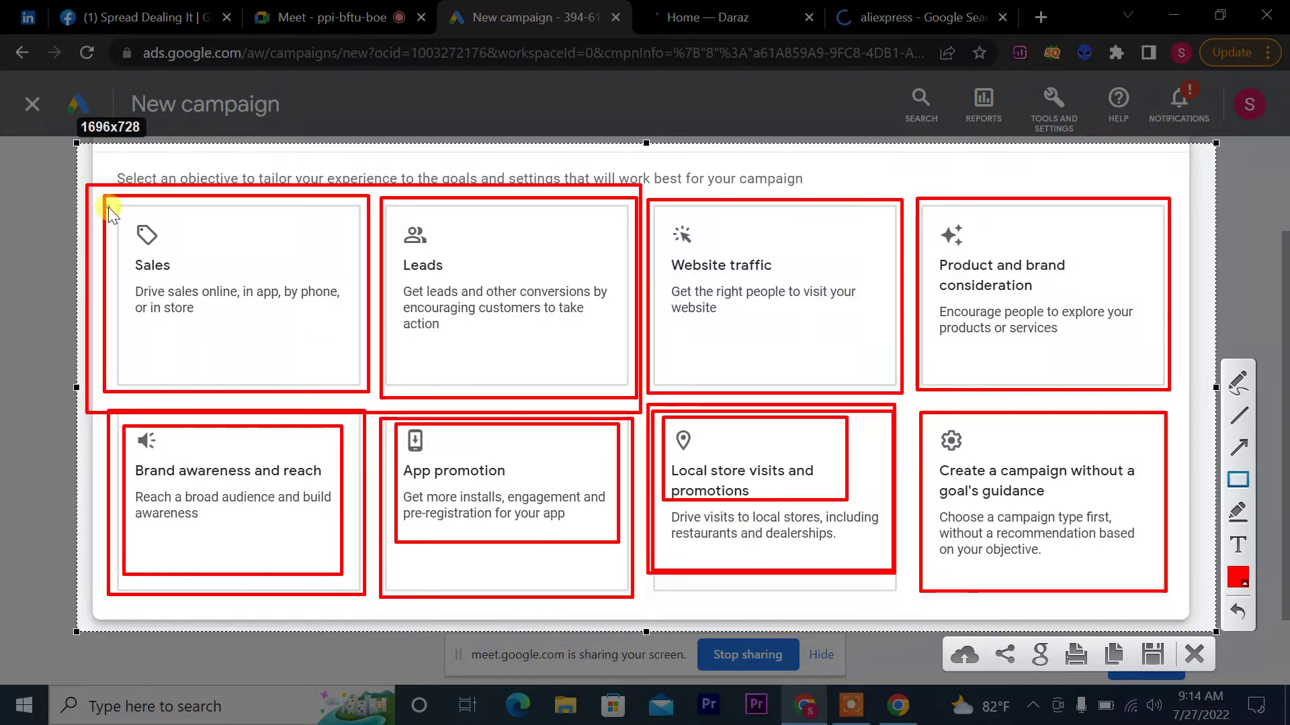
Step: Add inner red frames to Sales and Leads, mark Sales, Leads, App promotion and Local store visits with small rectangles, and discard the annotated screenshot
mouse_move(110, 203)
mouse_down()
mouse_move(231, 226)
mouse_move(359, 346)
mouse_move(356, 365)
mouse_up()
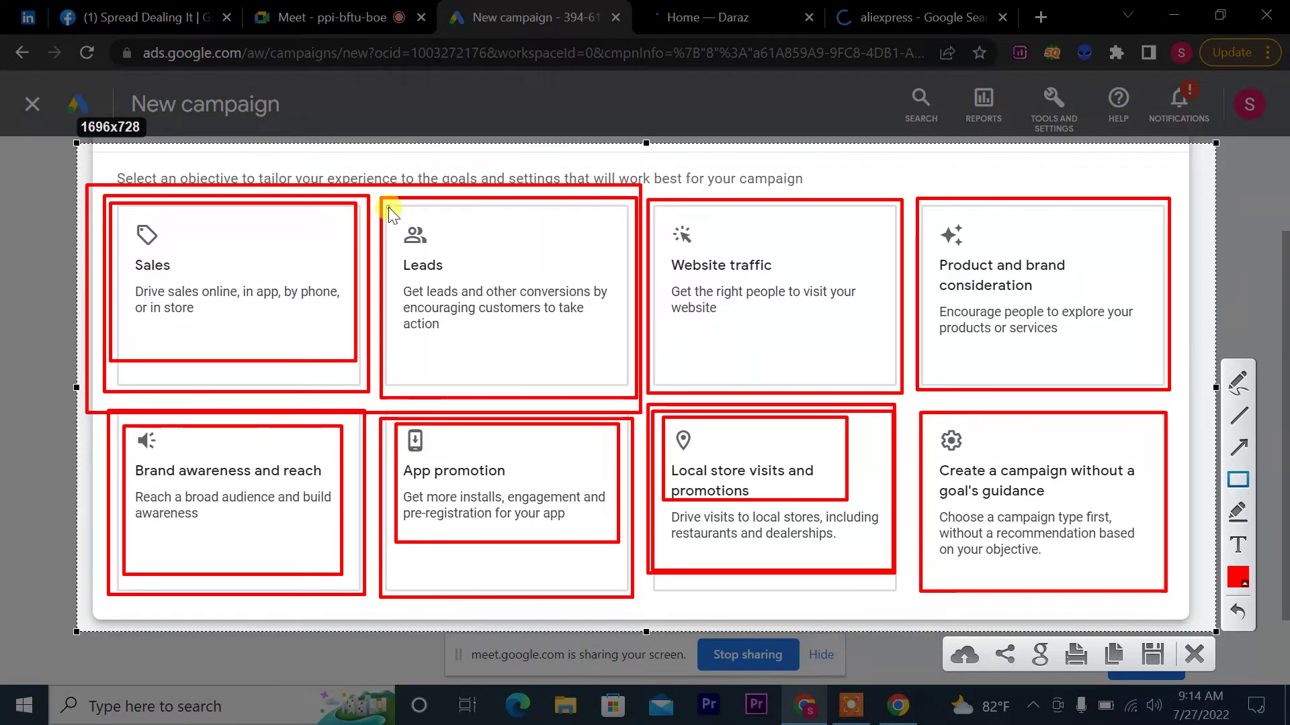
drag(389, 209, 629, 375)
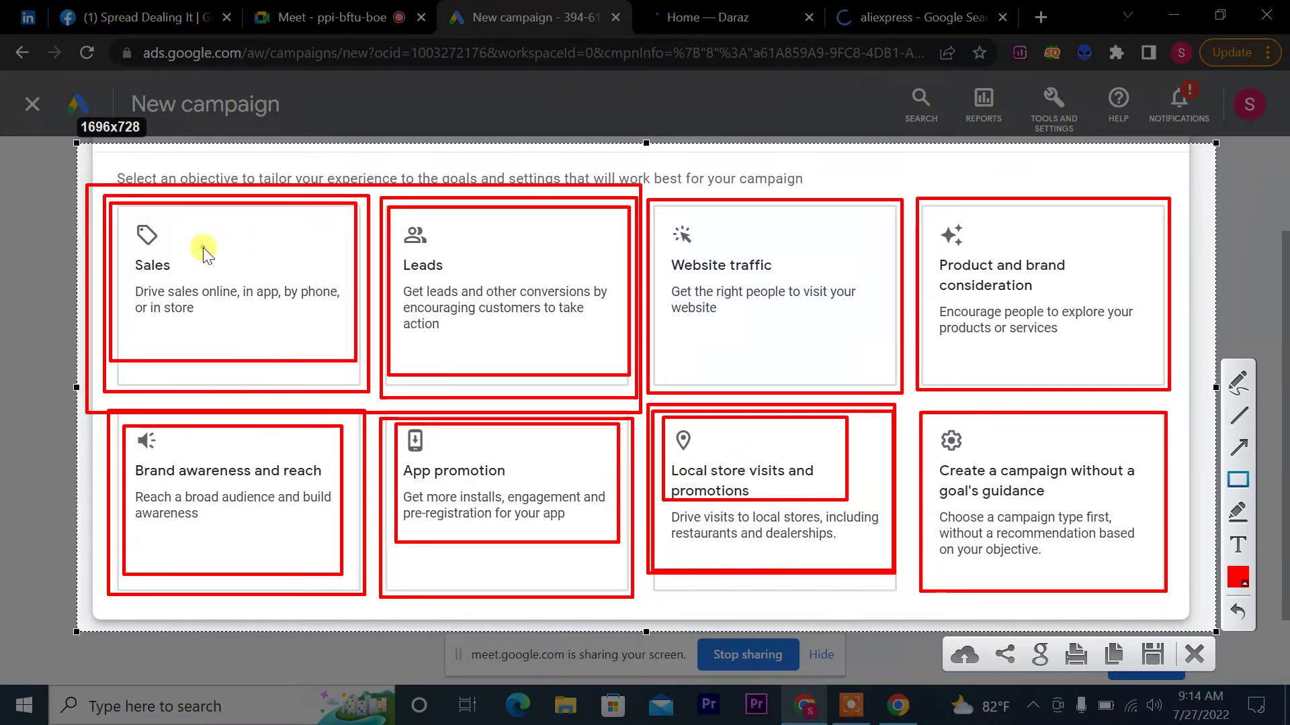
drag(203, 247, 266, 262)
drag(491, 225, 586, 263)
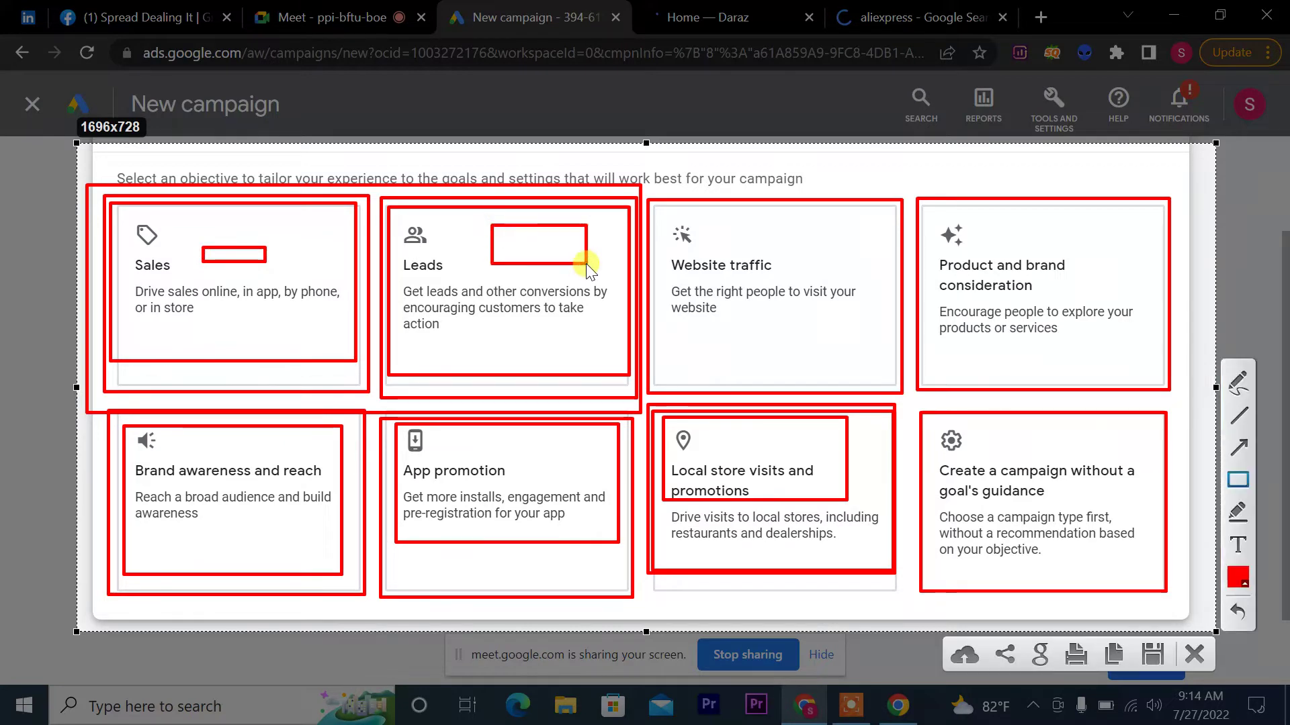
drag(492, 445, 556, 474)
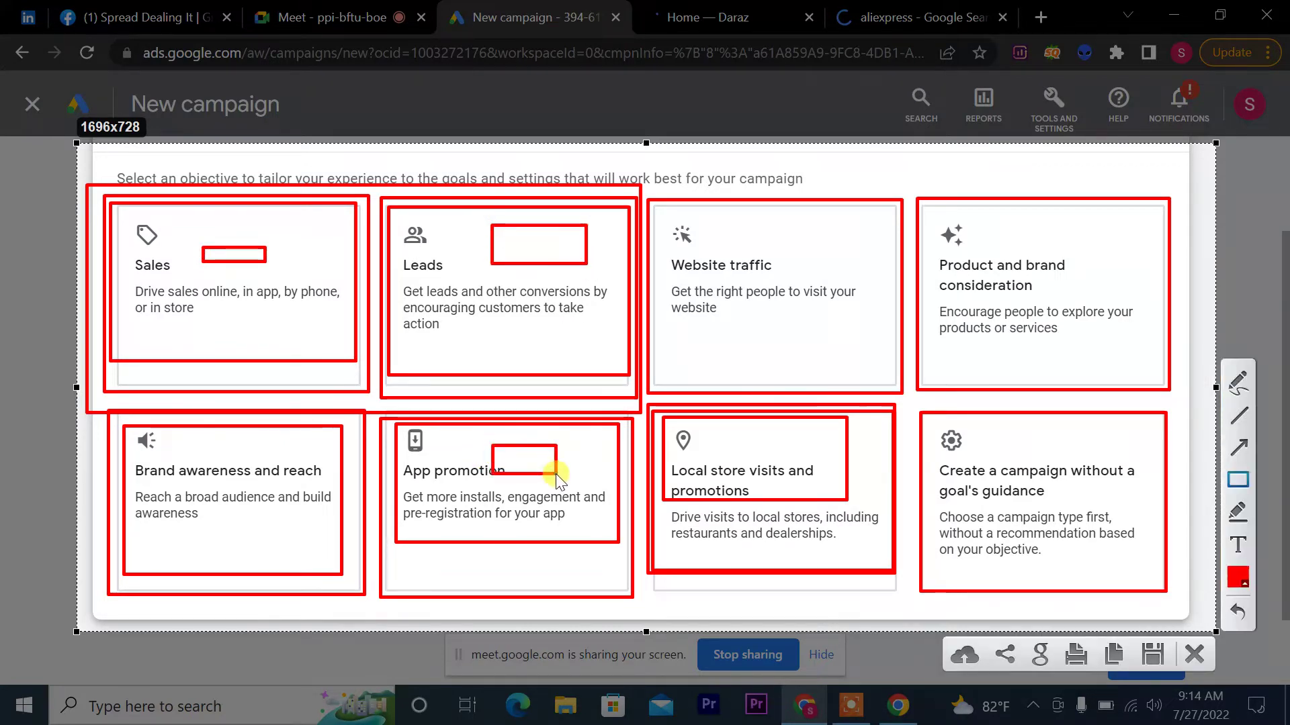
drag(734, 441, 808, 451)
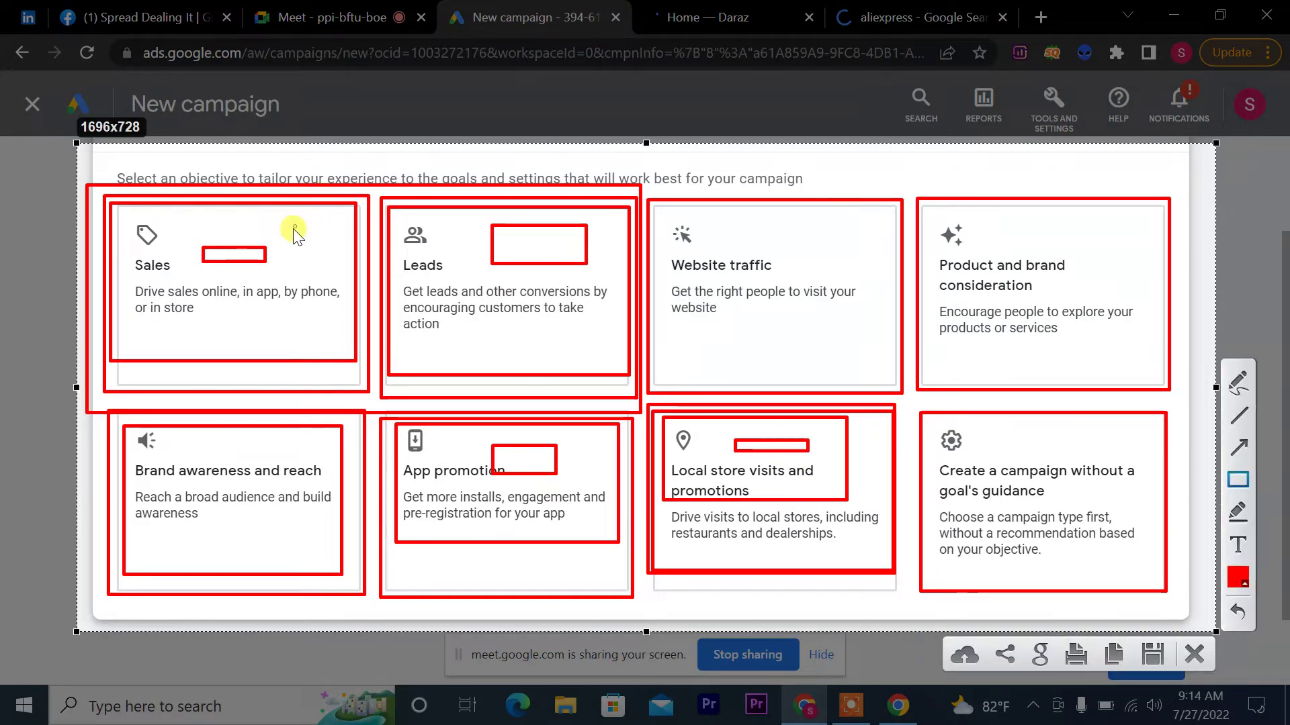
click(1194, 655)
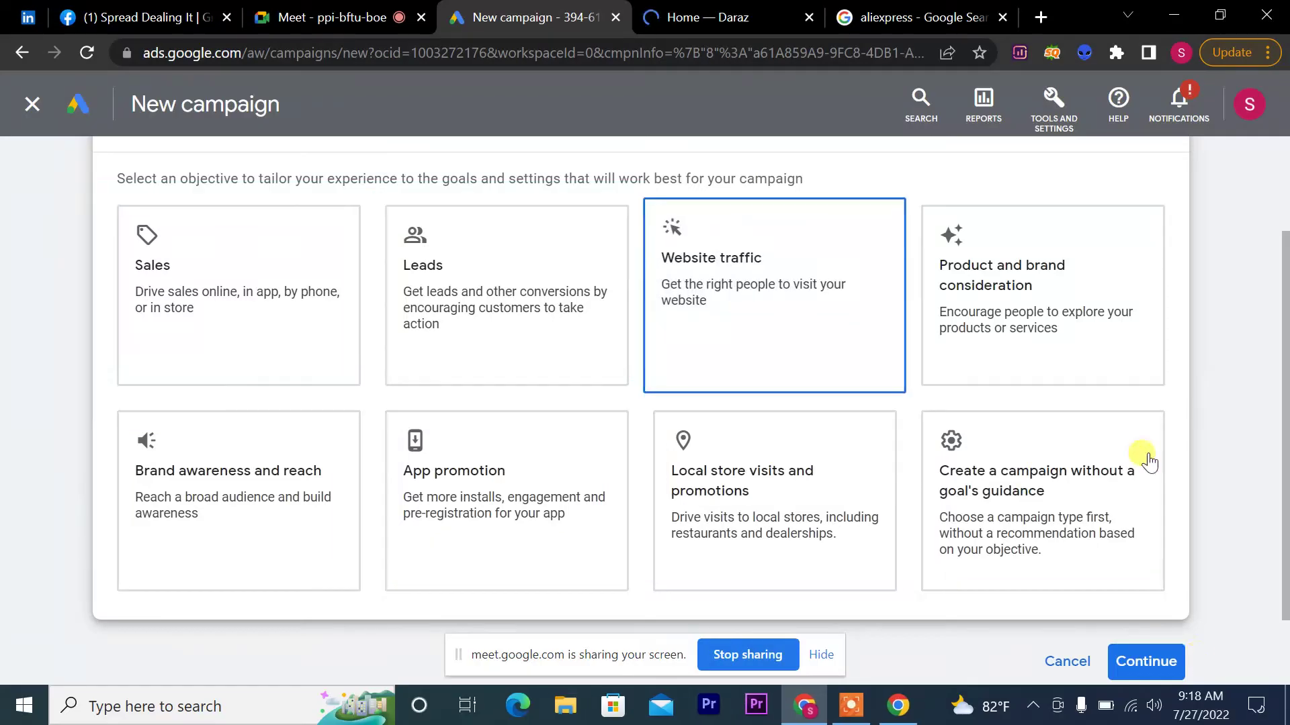
Step: Look over the already opened Daraz home page and open the AliExpress.com ad from the aliexpress search results
click(1148, 462)
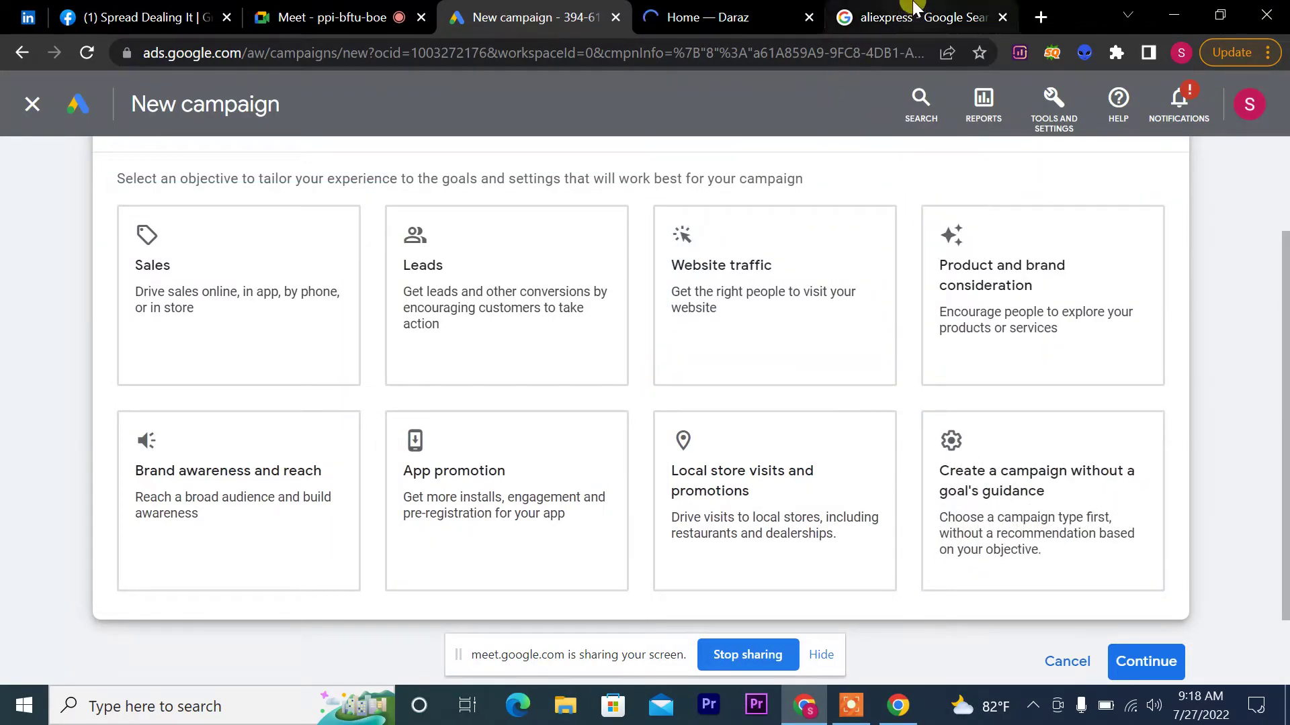
click(698, 8)
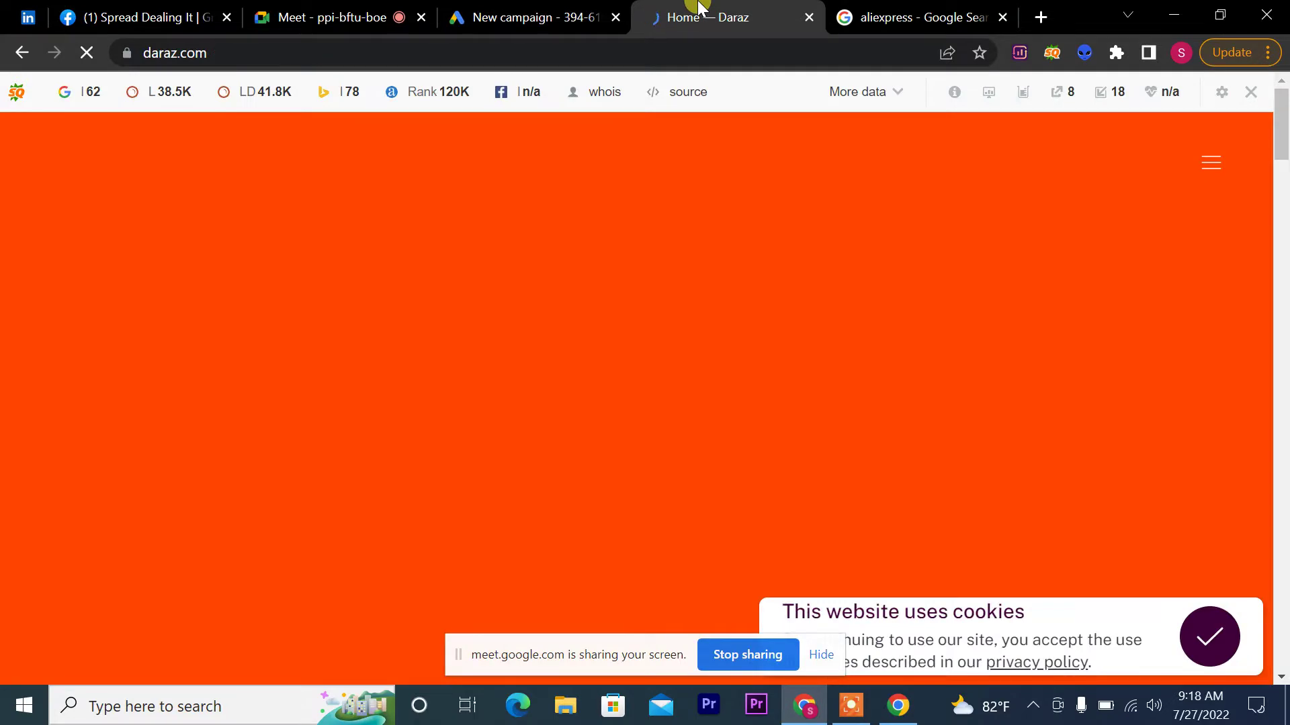
drag(1281, 139, 1283, 289)
click(895, 8)
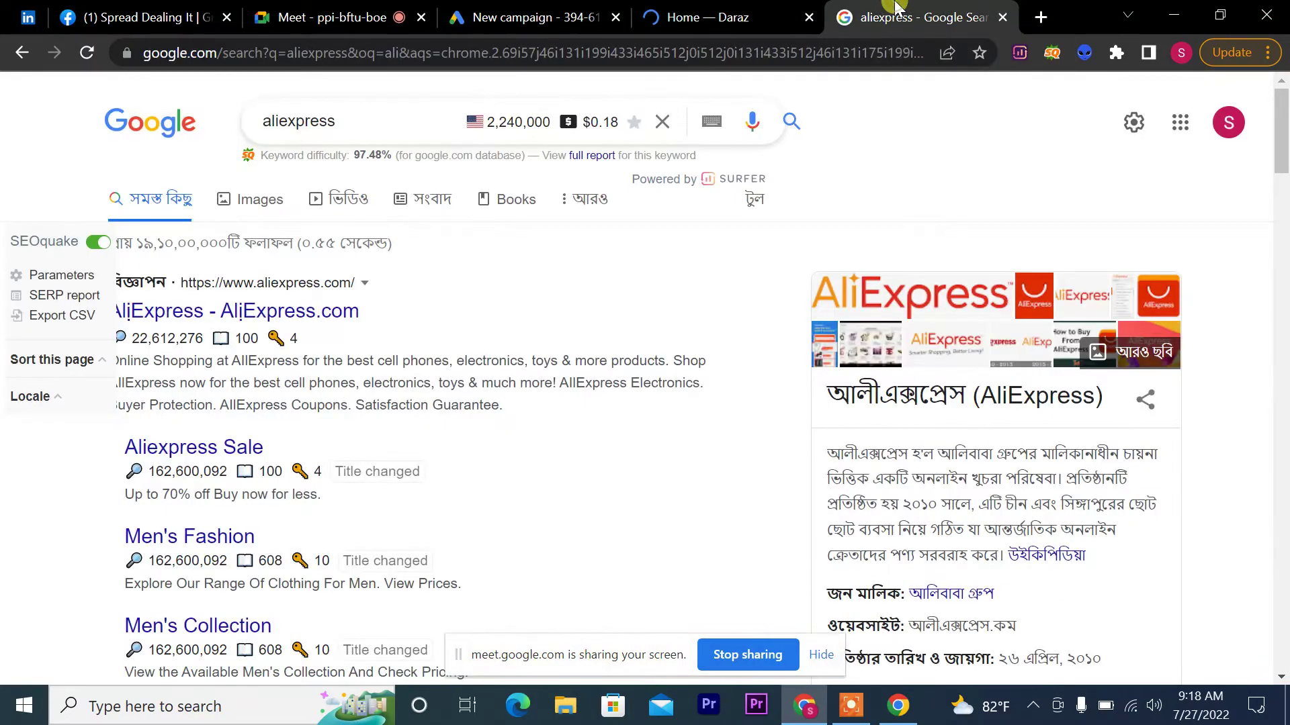
click(194, 311)
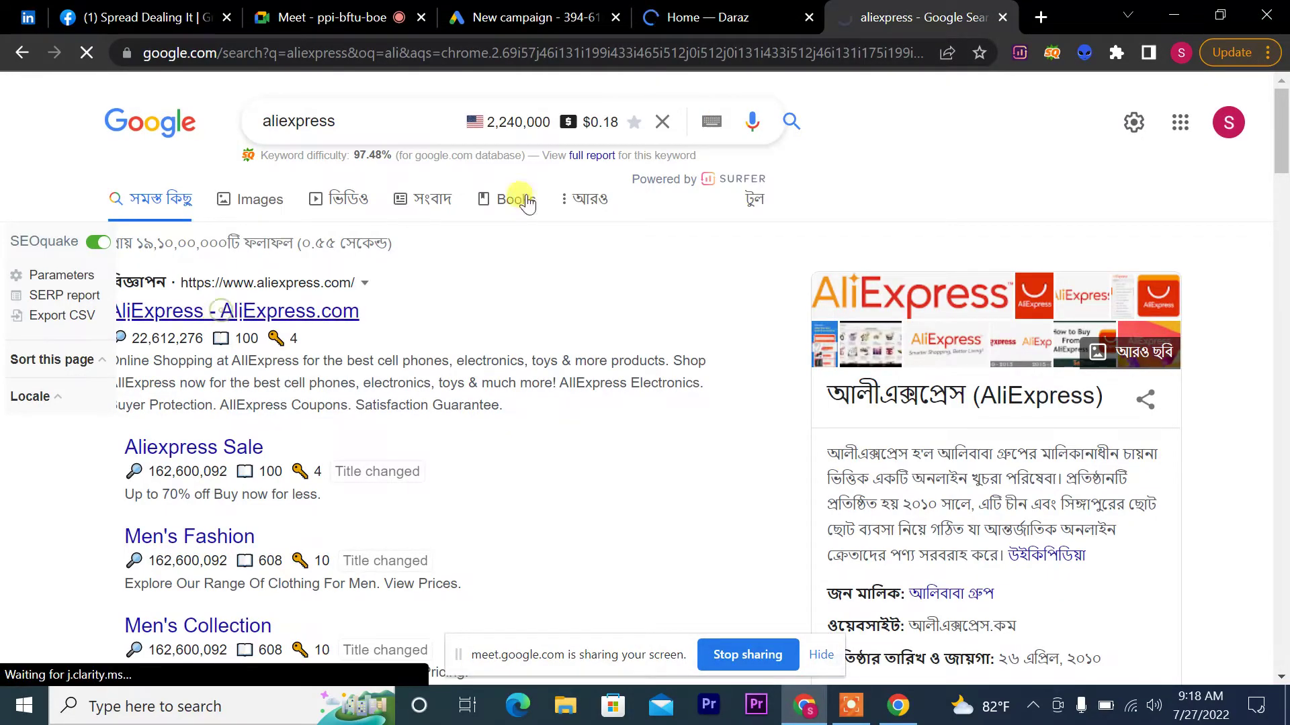
Step: Open the spreaddealing.com home page in a new browser tab
click(1039, 16)
click(789, 51)
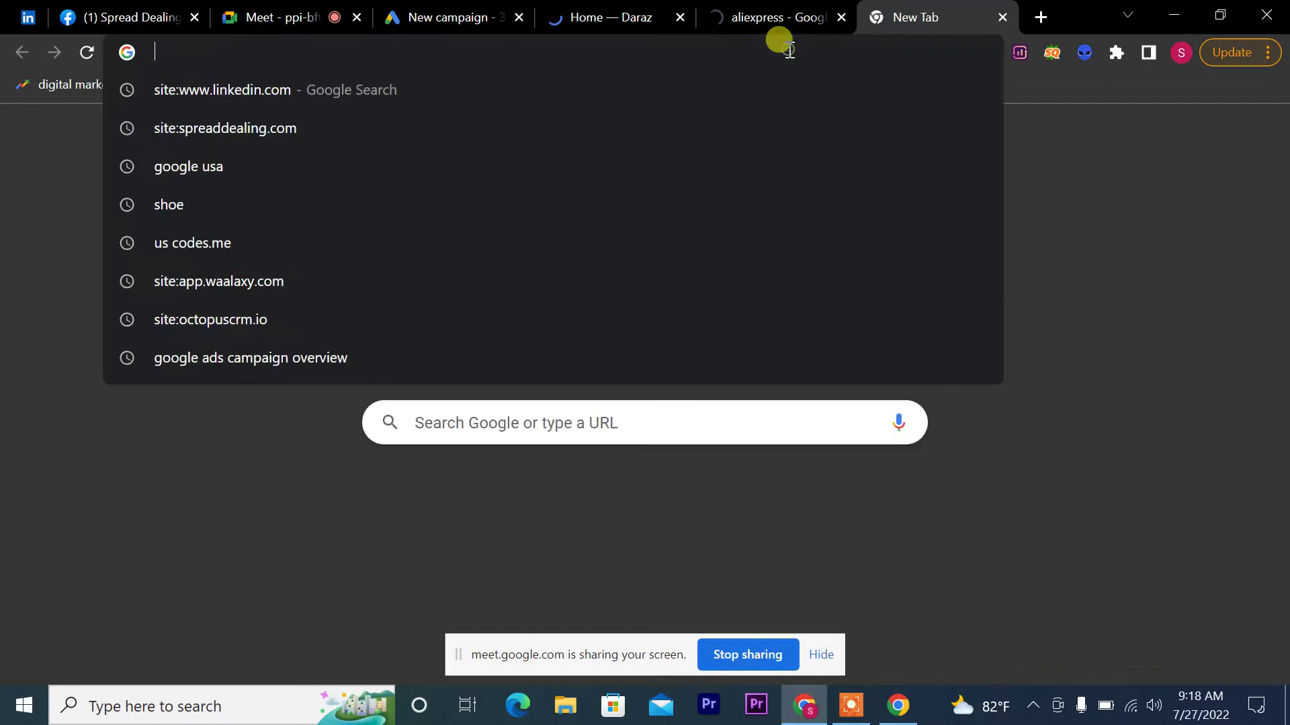
click(418, 530)
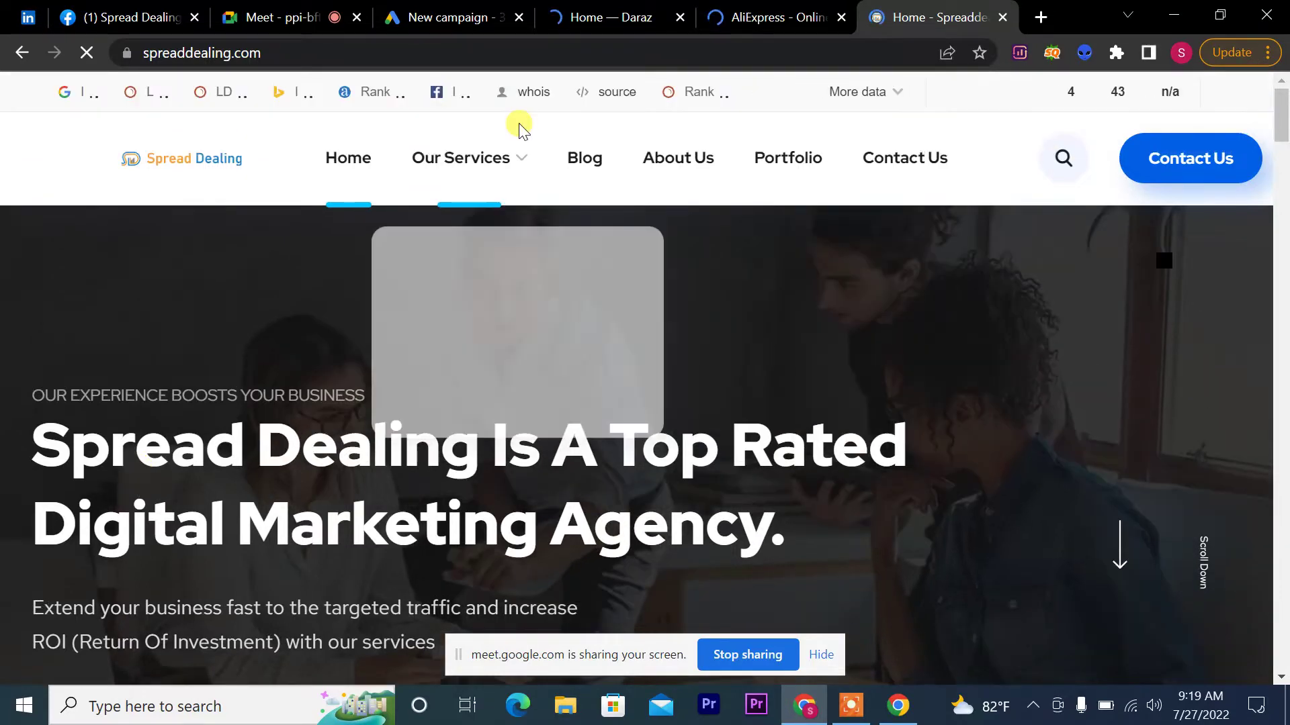
Step: Open the Search Engine Marketing (SEM) service page of Spread Dealing and continue to its full Google Ads(Adwords) page
mouse_move(522, 163)
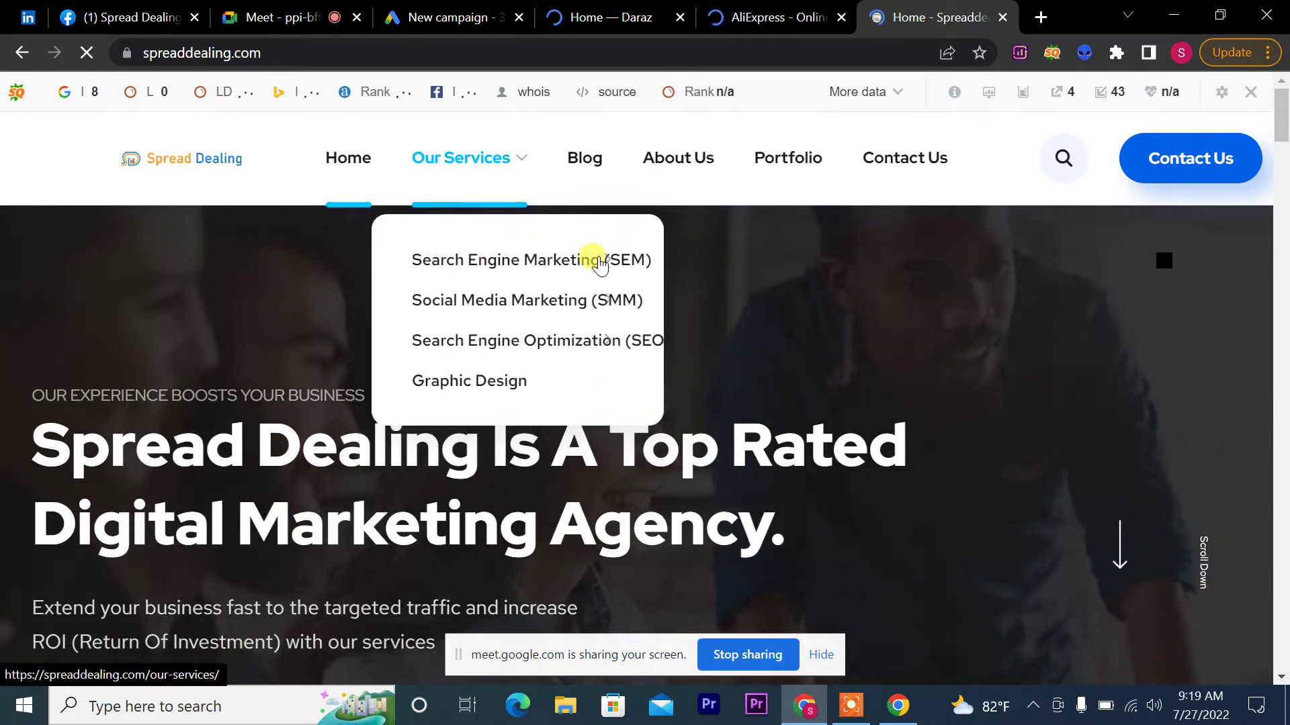
mouse_move(600, 263)
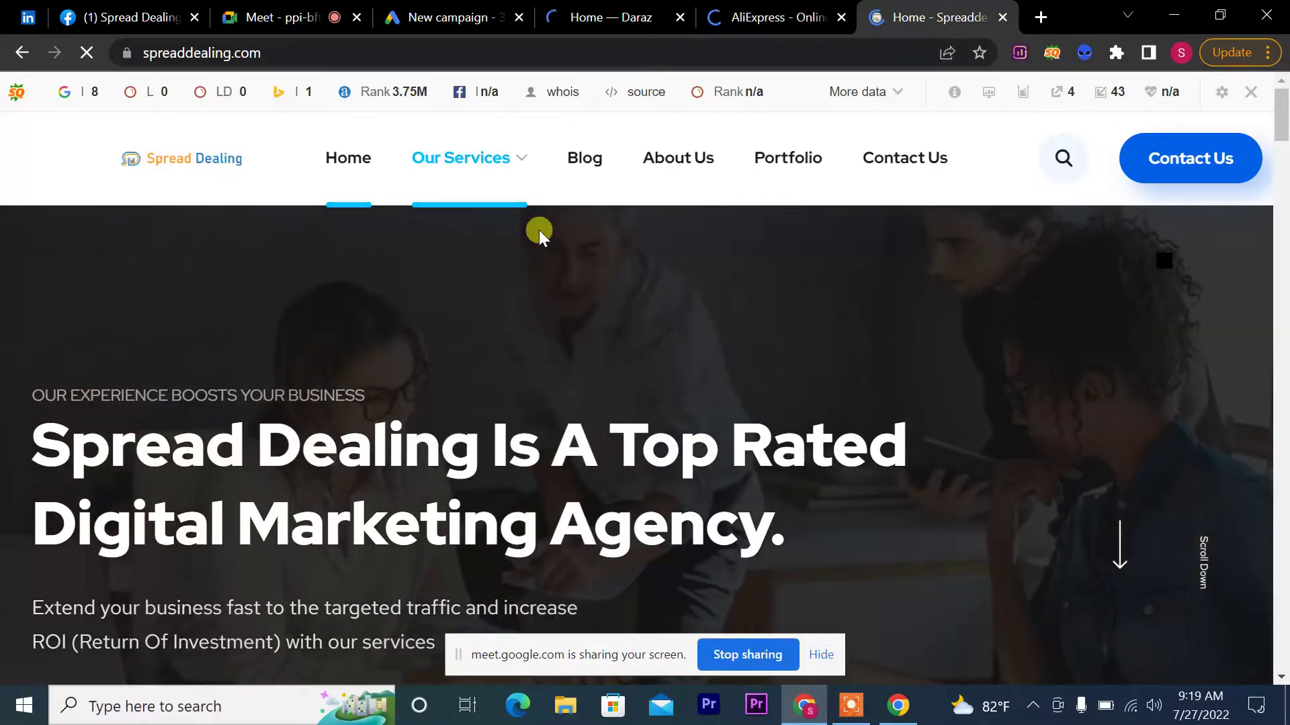
mouse_move(571, 302)
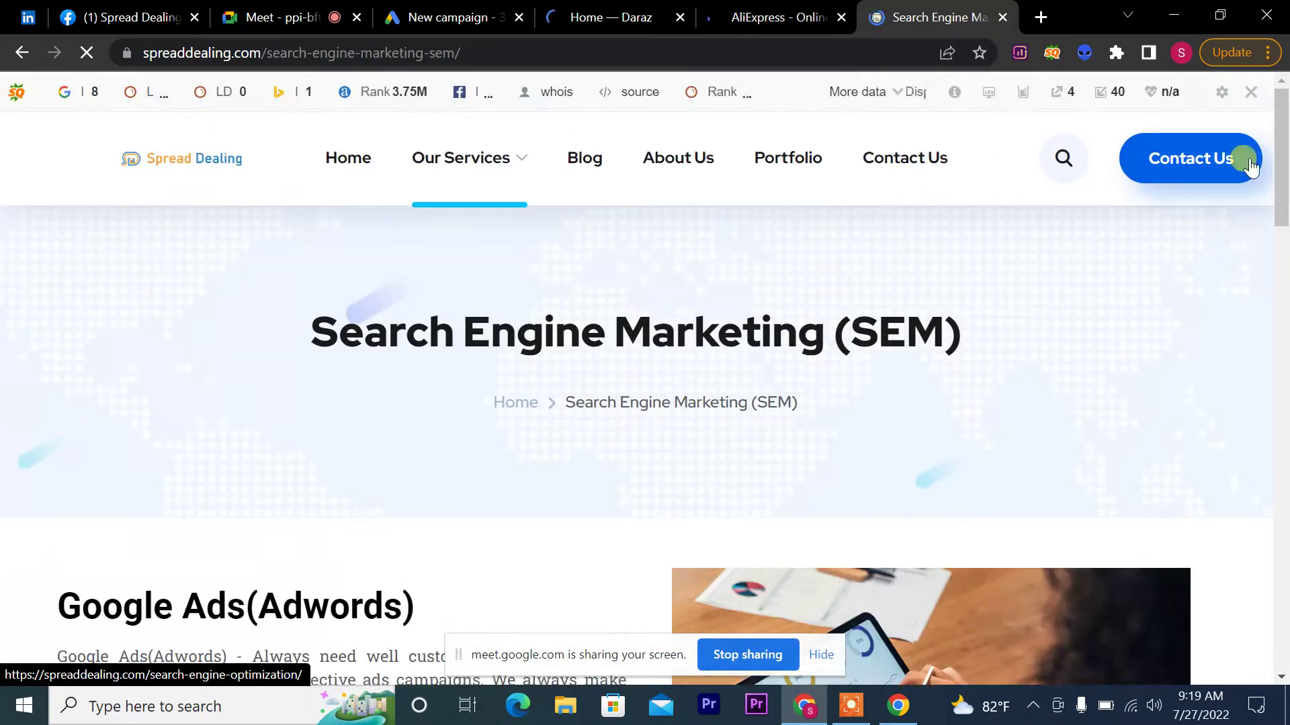
drag(1282, 161, 1283, 268)
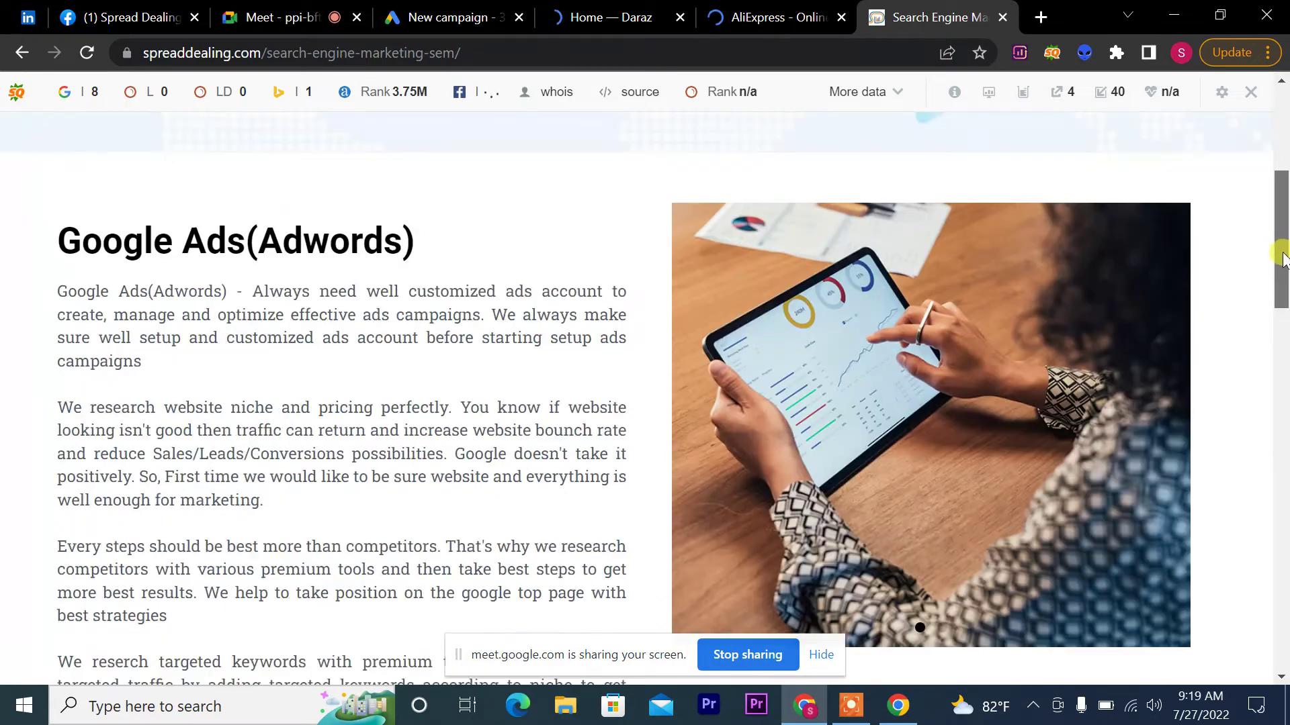
scroll(1283, 269, down, 1)
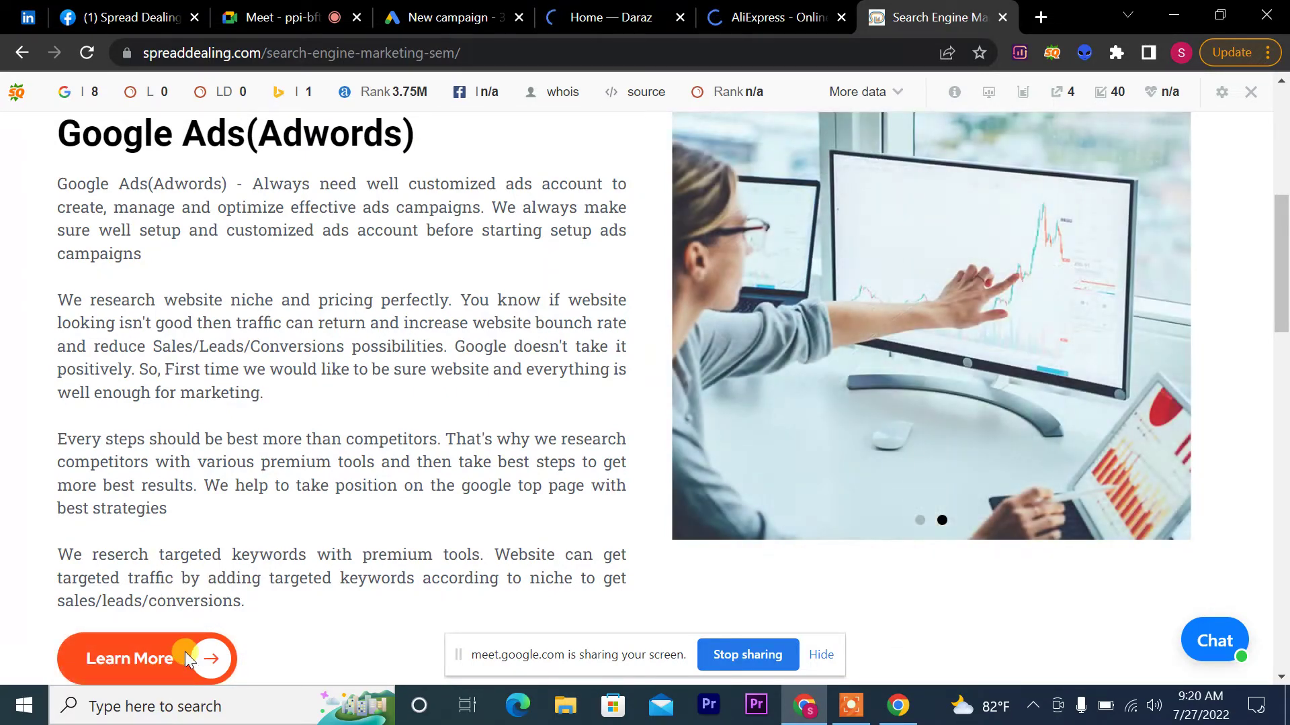
click(185, 659)
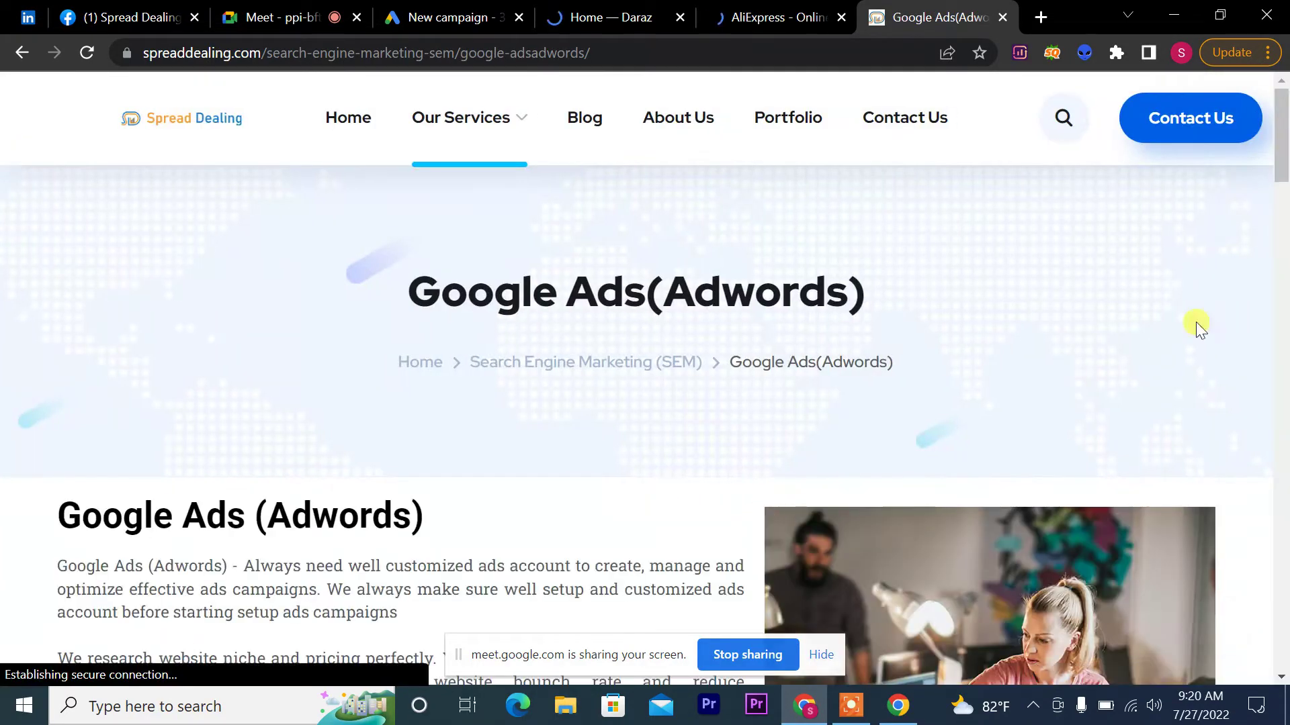
Step: Review the Google Ads pricing packages, choose the $400 Executive plan, and view the contact form
scroll(1284, 263, down, 1)
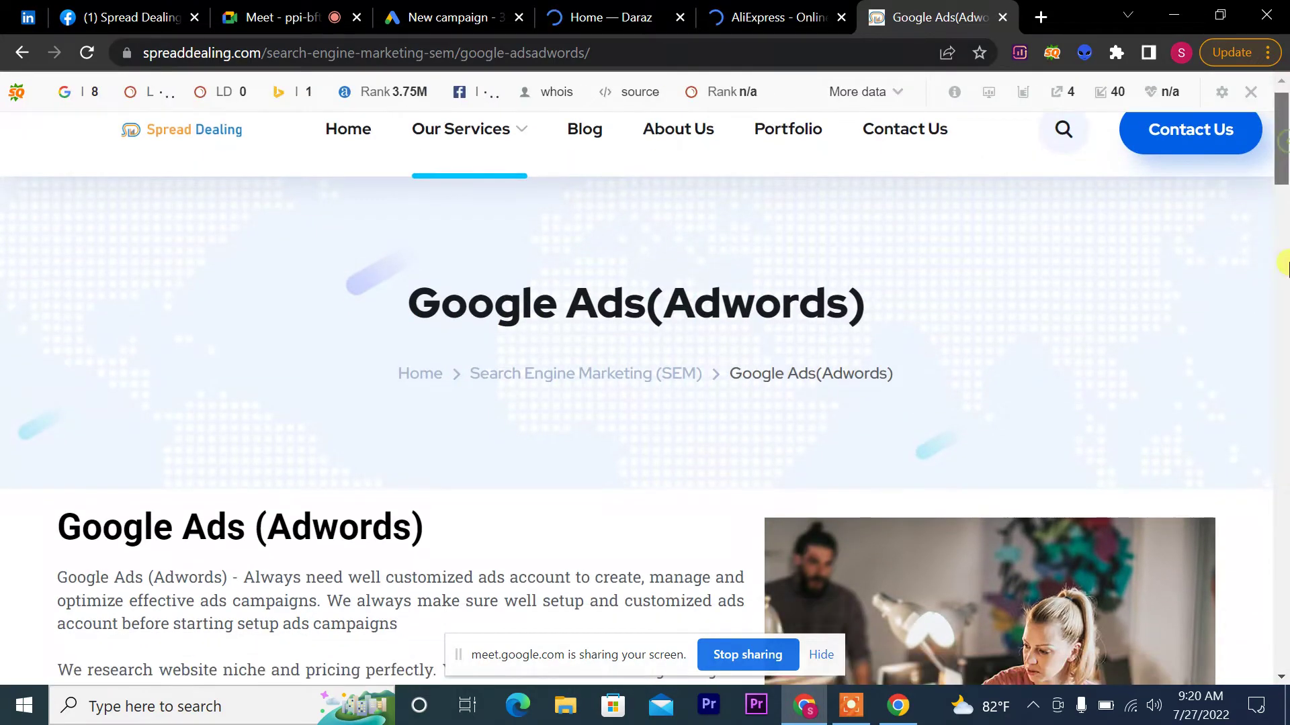
drag(1284, 264, 1284, 411)
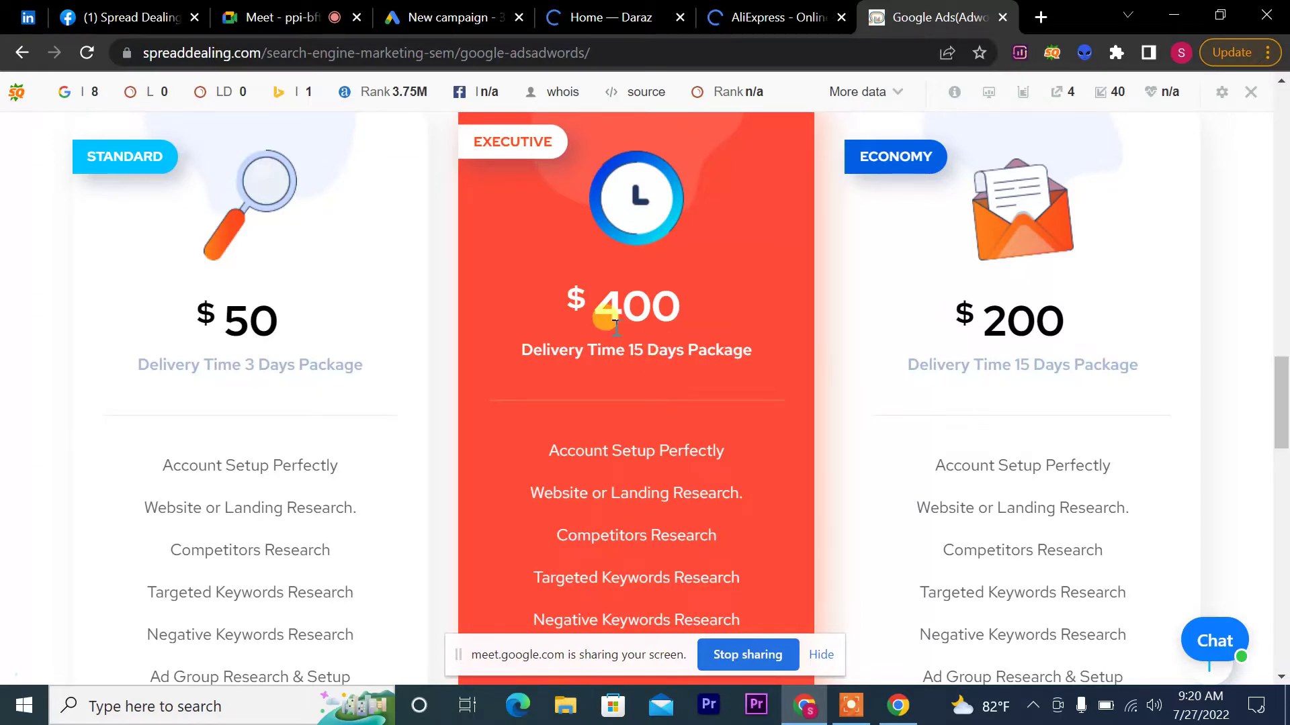
drag(1284, 370, 1284, 452)
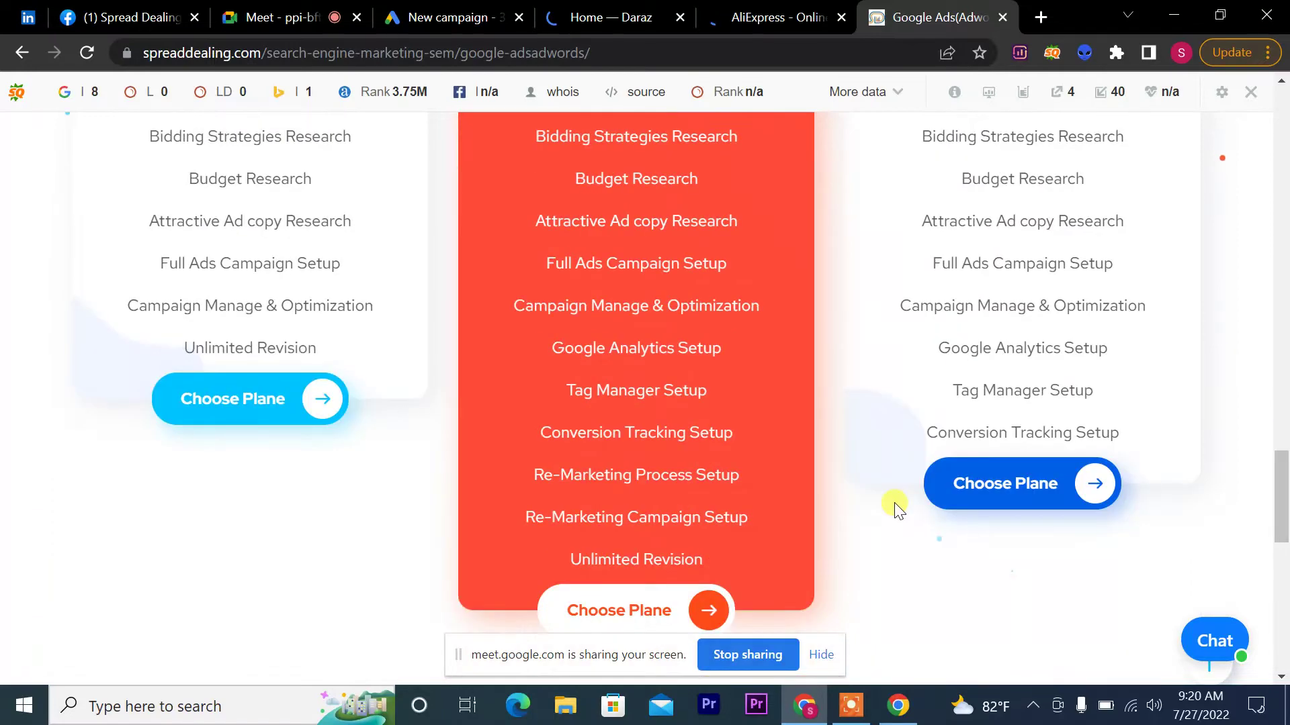
click(702, 602)
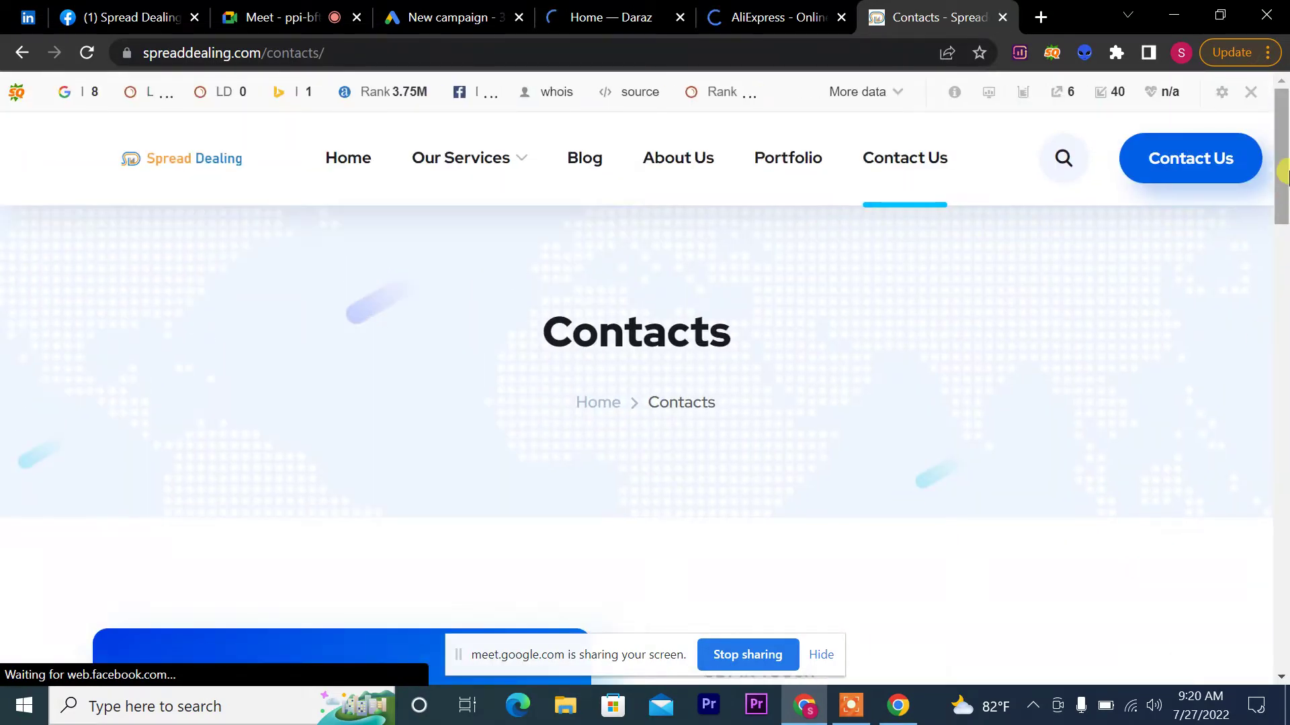
drag(1283, 176, 1283, 290)
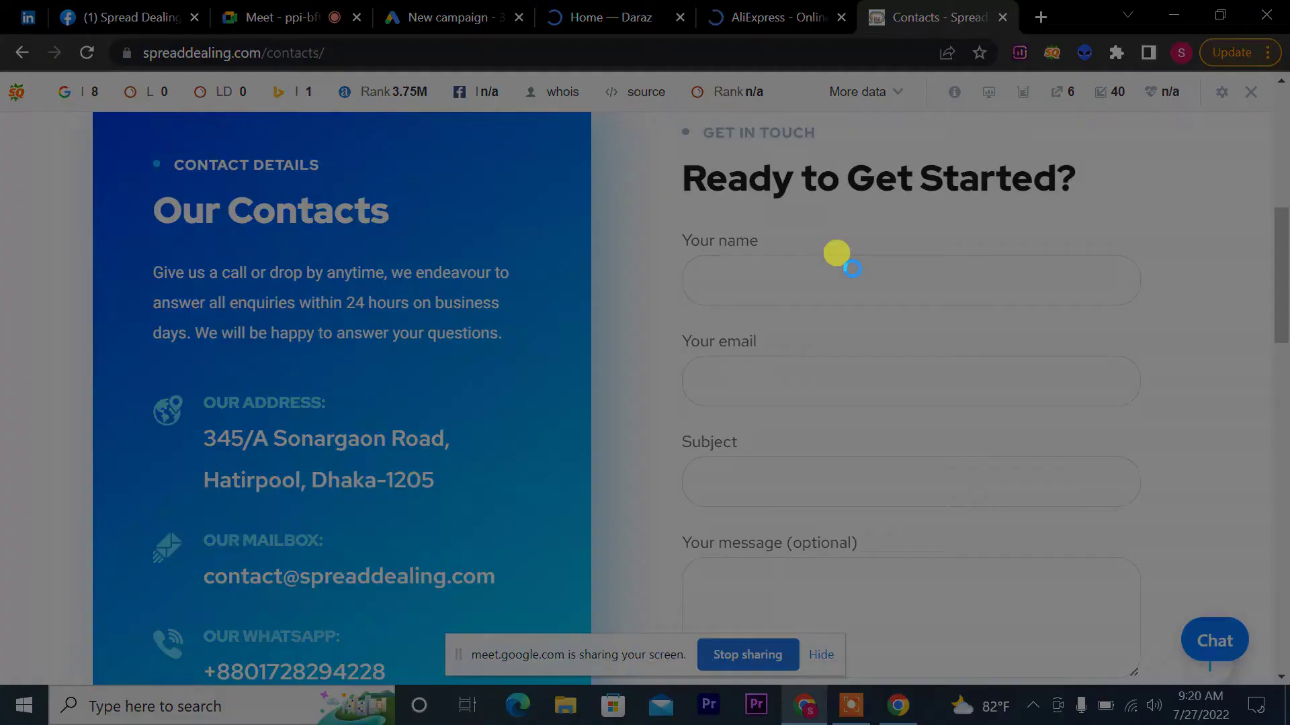
Step: Capture the contact form area, outline the name, email, subject and message fields with red rectangles, and discard the capture
mouse_move(610, 119)
mouse_down()
mouse_move(981, 251)
mouse_move(1283, 656)
mouse_up()
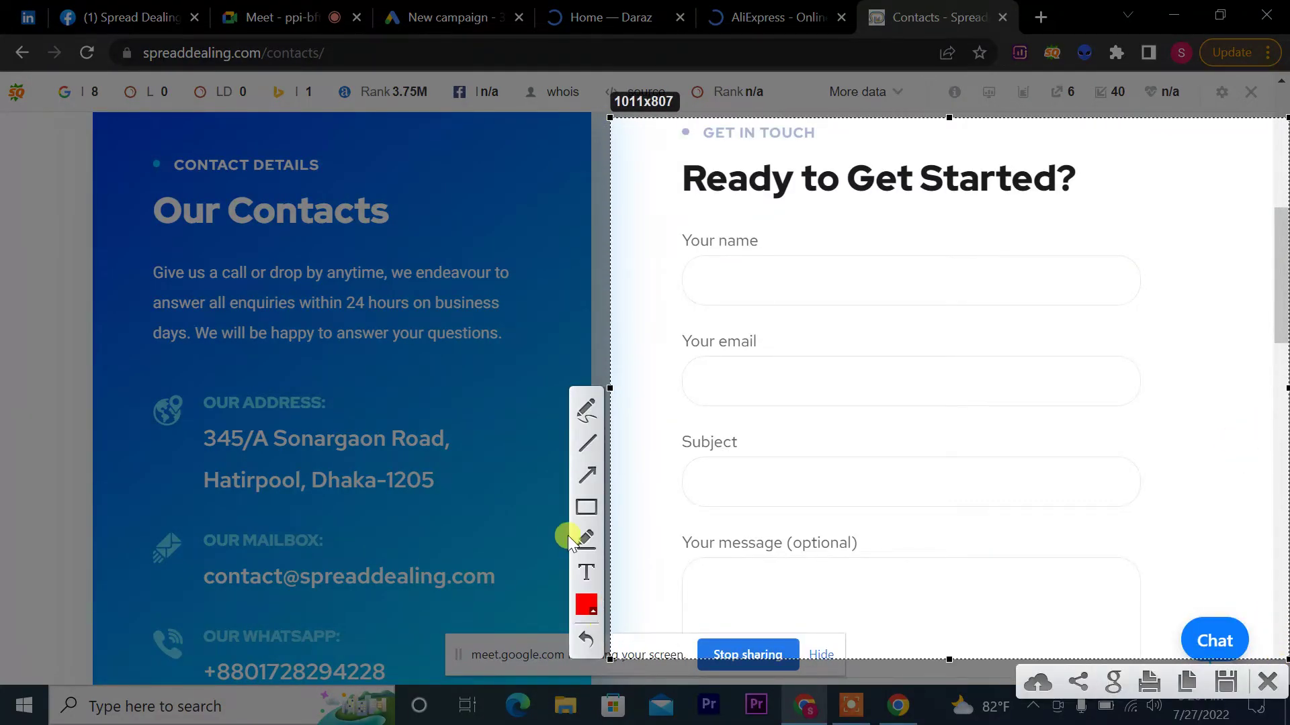
click(584, 505)
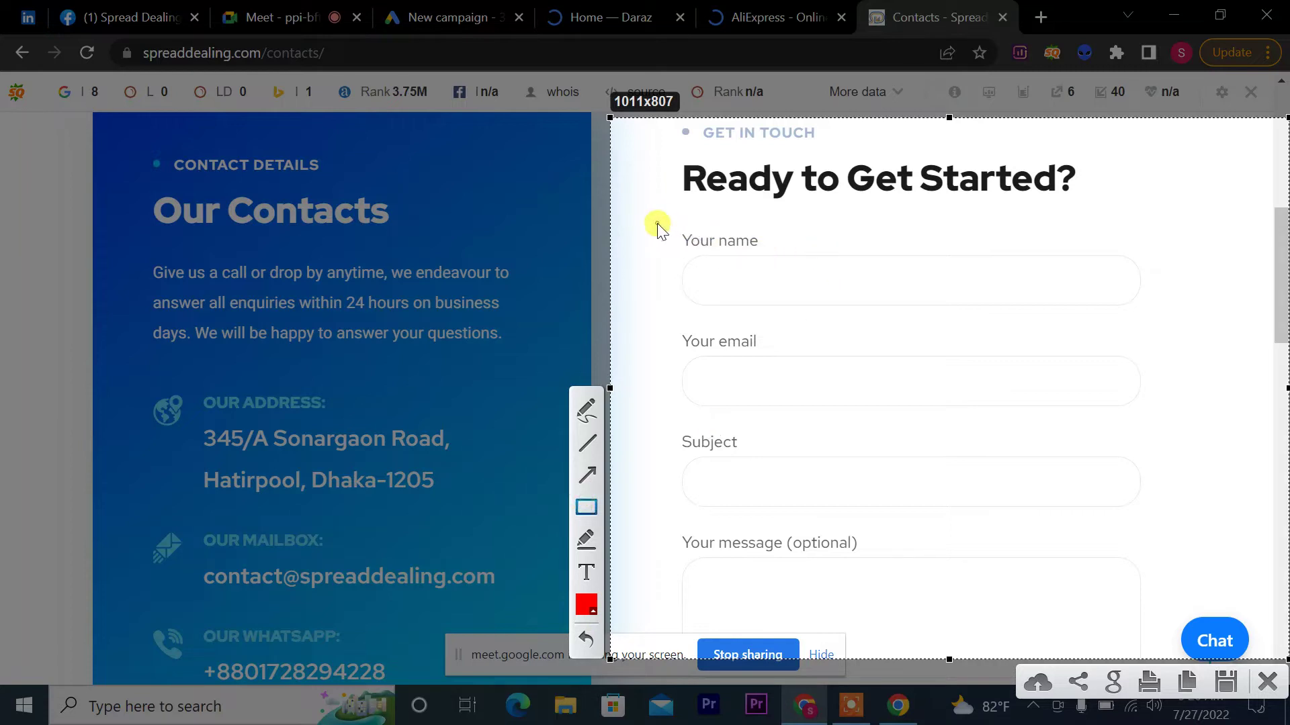
mouse_move(657, 223)
mouse_down()
mouse_move(1258, 291)
mouse_move(1258, 311)
mouse_up()
drag(643, 318, 1288, 403)
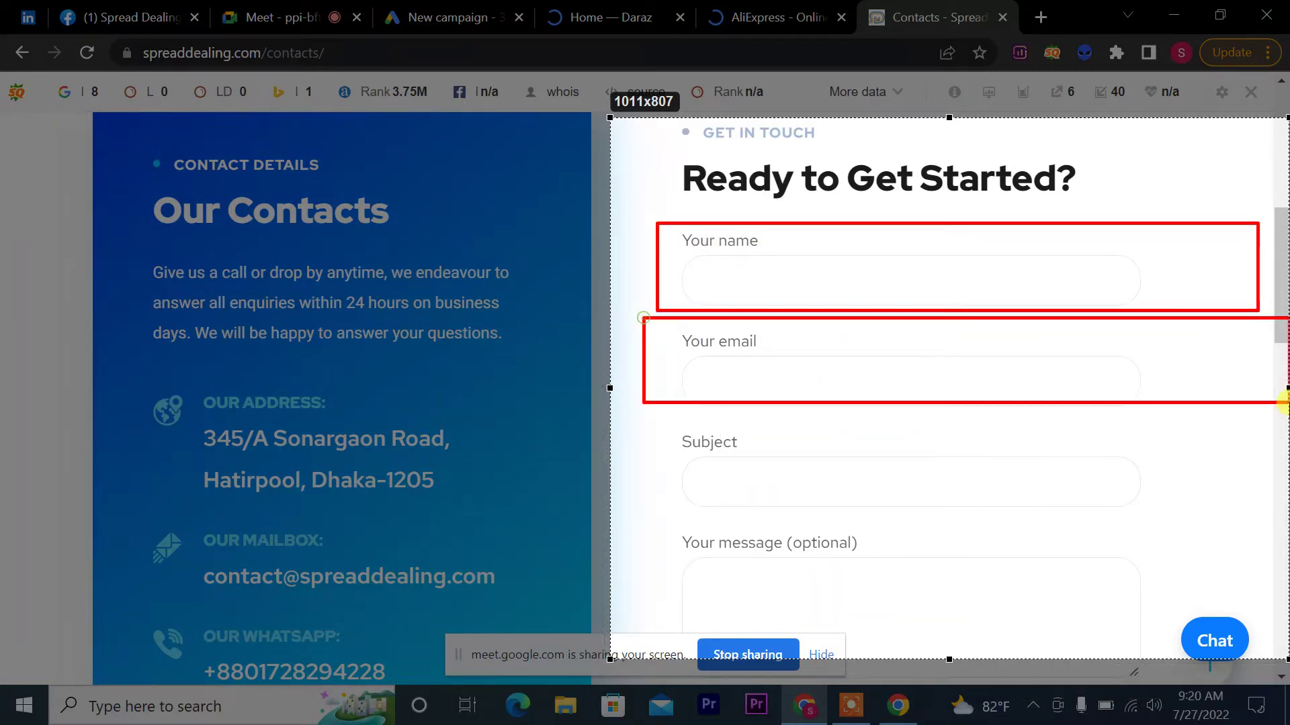
drag(645, 430, 1224, 512)
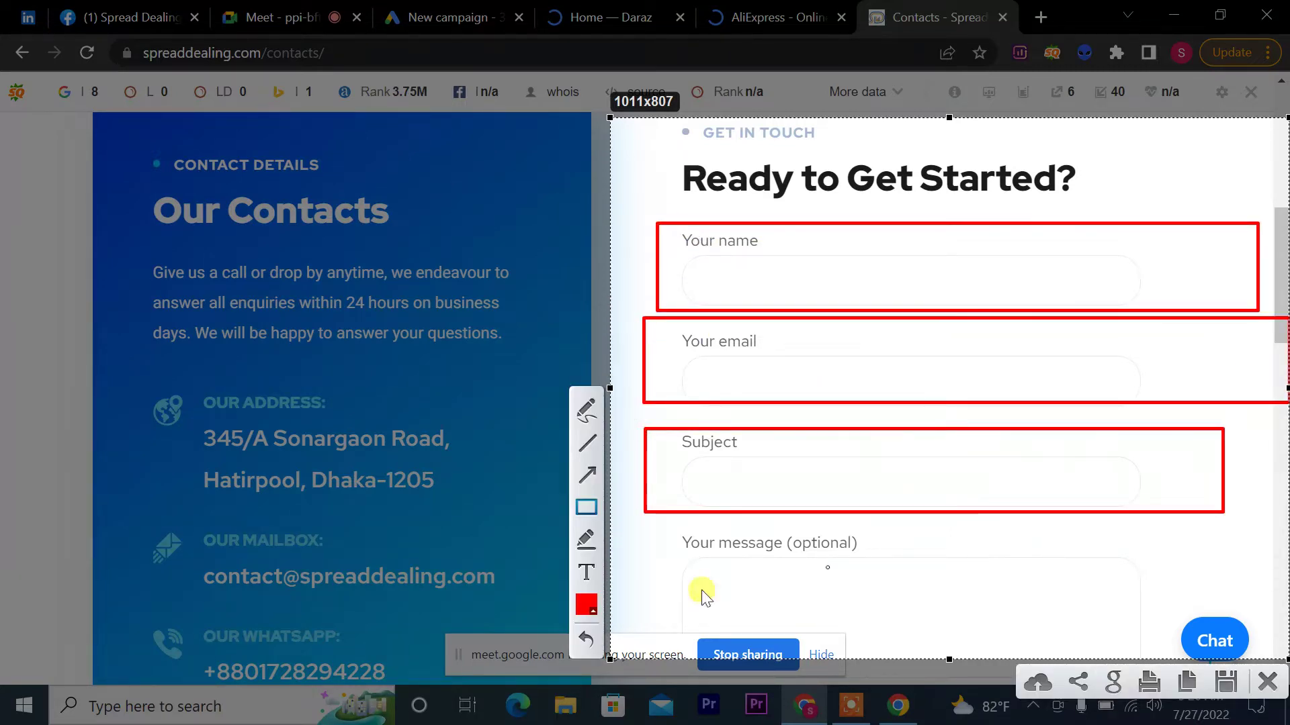
mouse_move(675, 524)
mouse_down()
mouse_move(1039, 494)
mouse_move(1272, 618)
mouse_move(1183, 633)
mouse_up()
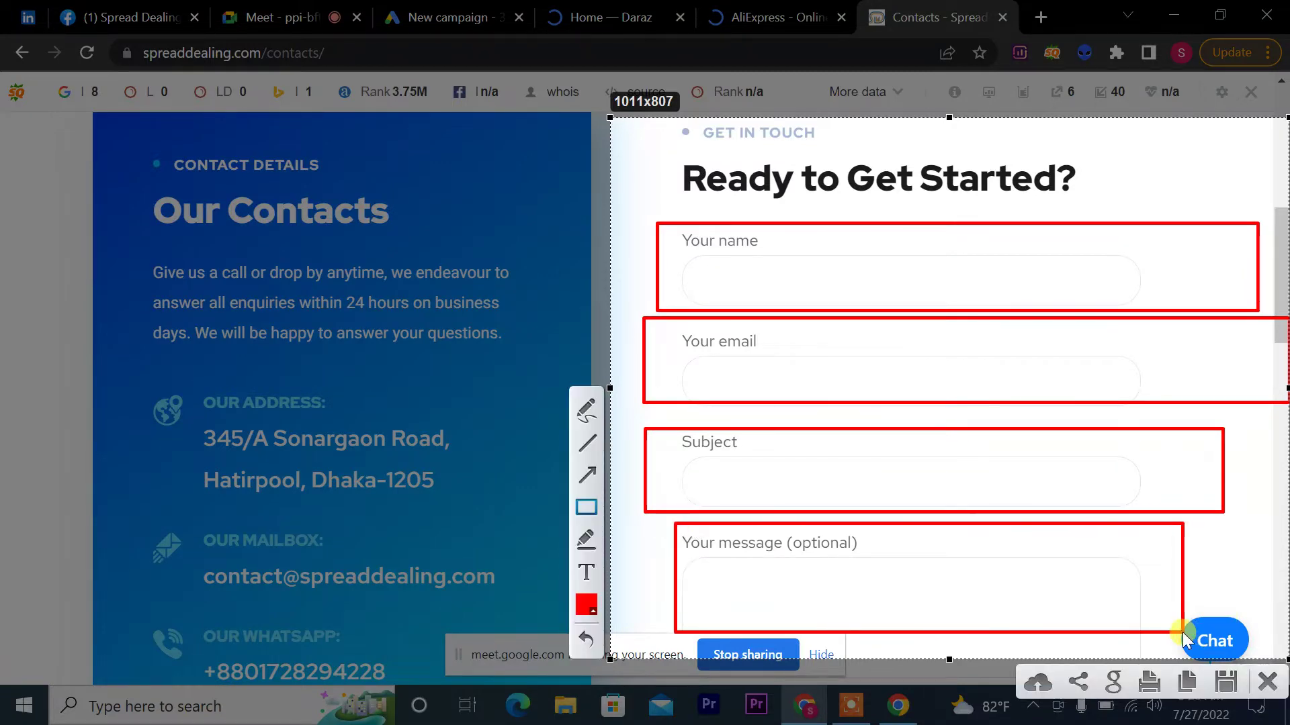
click(1269, 681)
Step: Capture the area around the contact form's Submit button, outline the button with a red rectangle, and discard the capture
drag(1281, 316, 1283, 386)
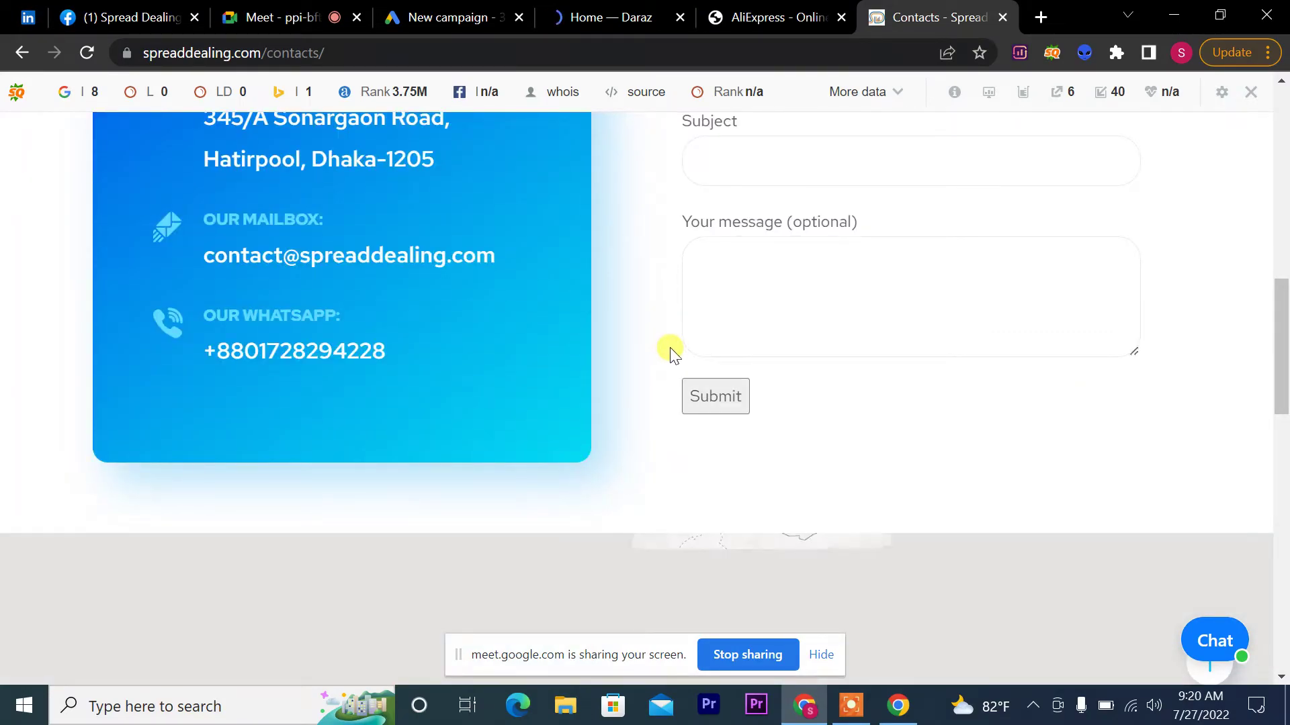
key(Print)
drag(614, 297, 946, 462)
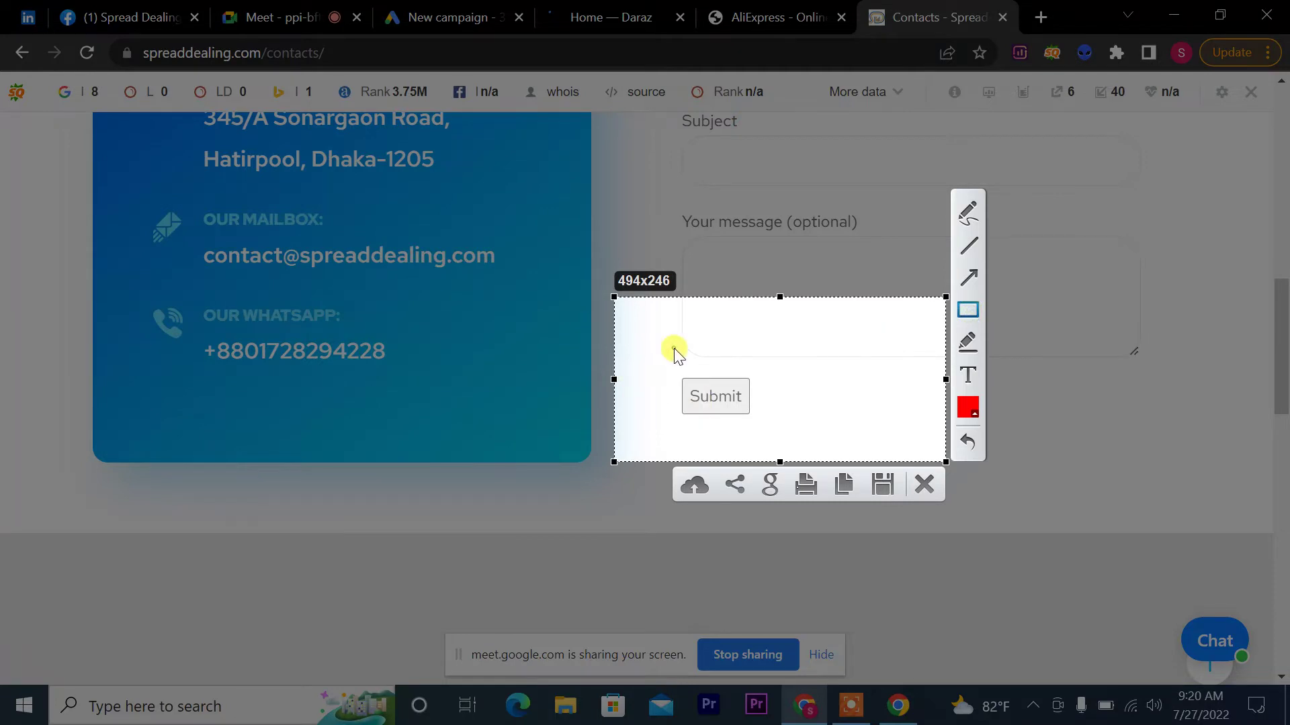
drag(660, 351, 783, 432)
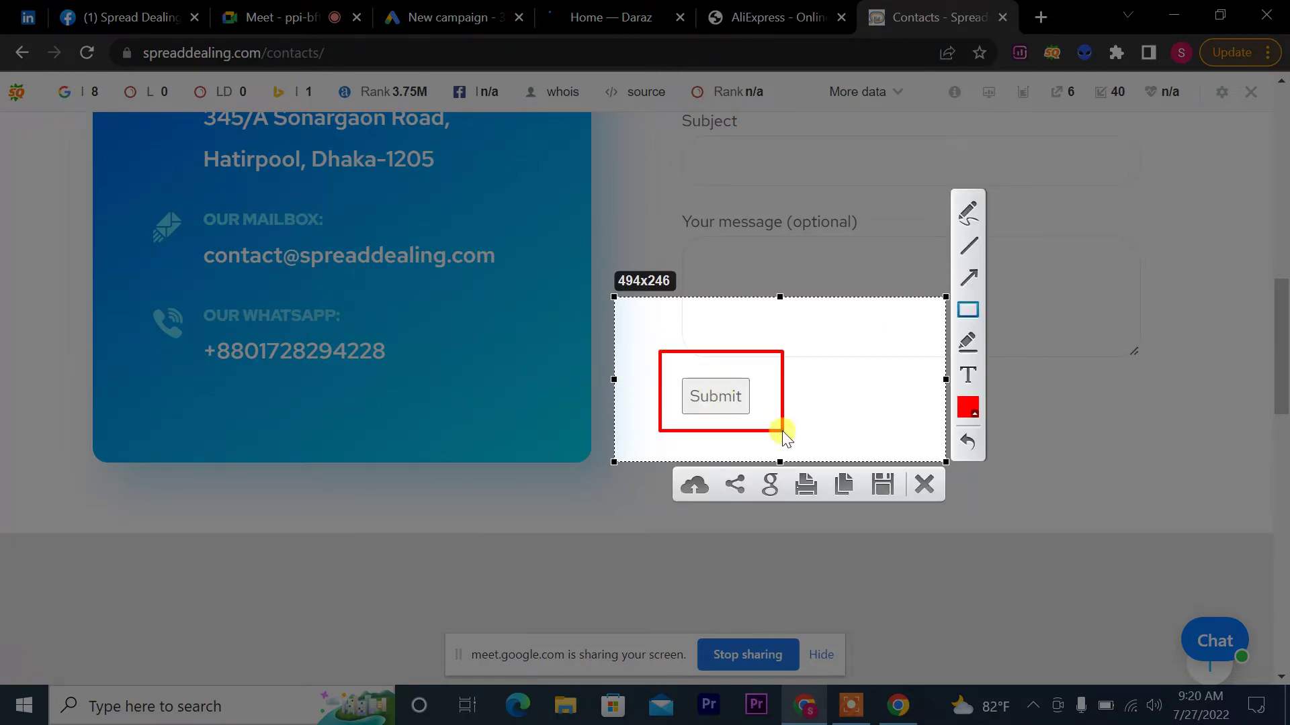
click(924, 485)
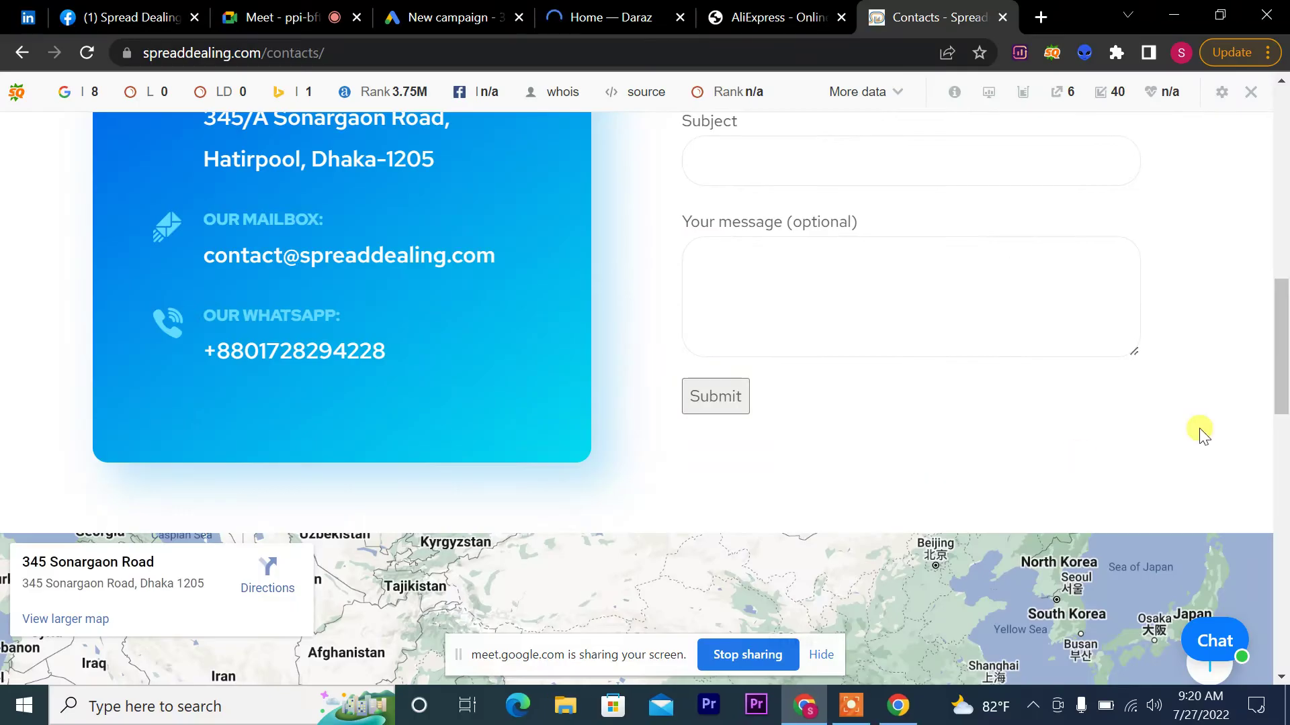
Step: Compare the product listings on the AliExpress home page with the Spread Dealing contact page
drag(1283, 363, 1281, 238)
click(773, 8)
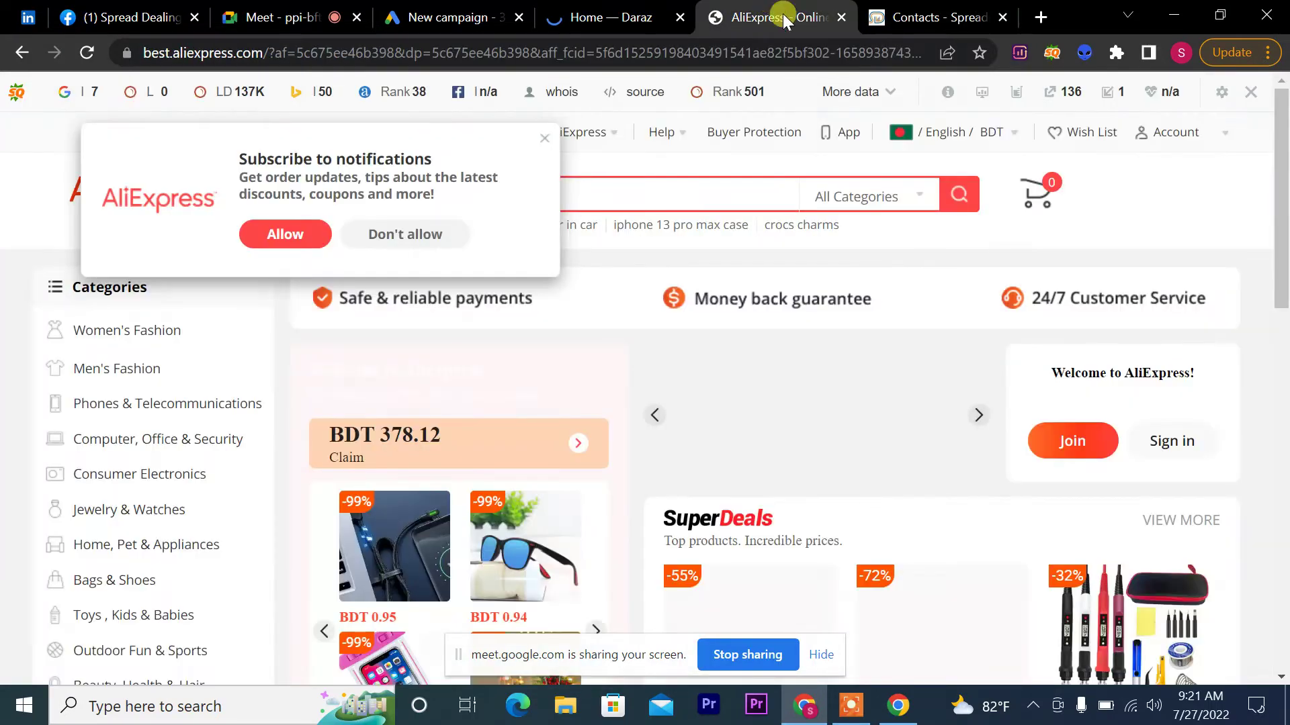
scroll(1283, 198, down, 7)
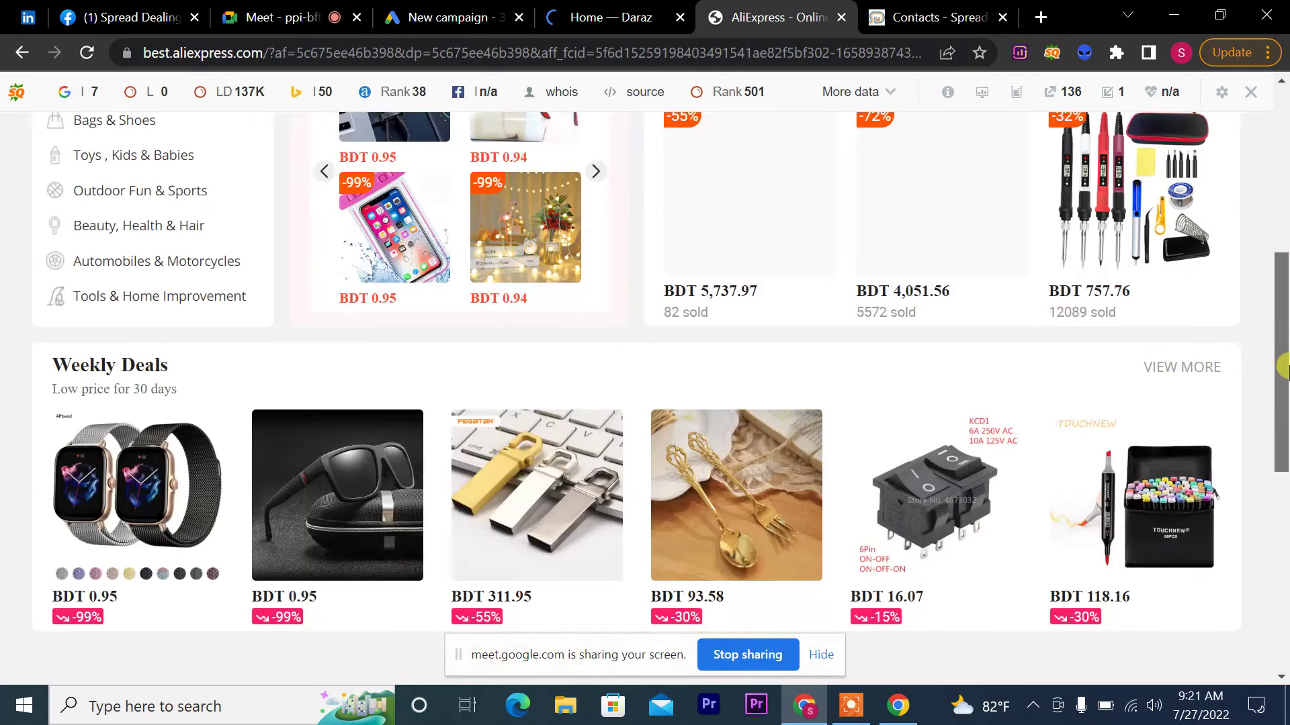
click(934, 15)
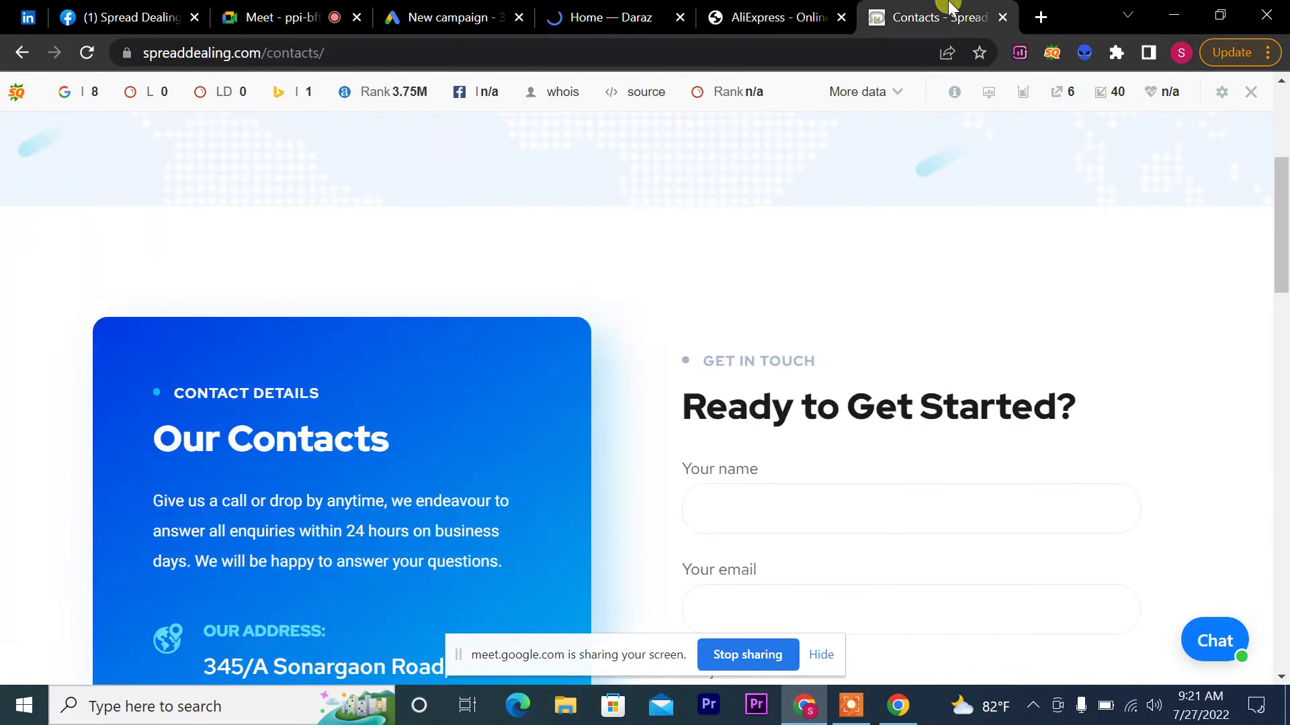
click(739, 7)
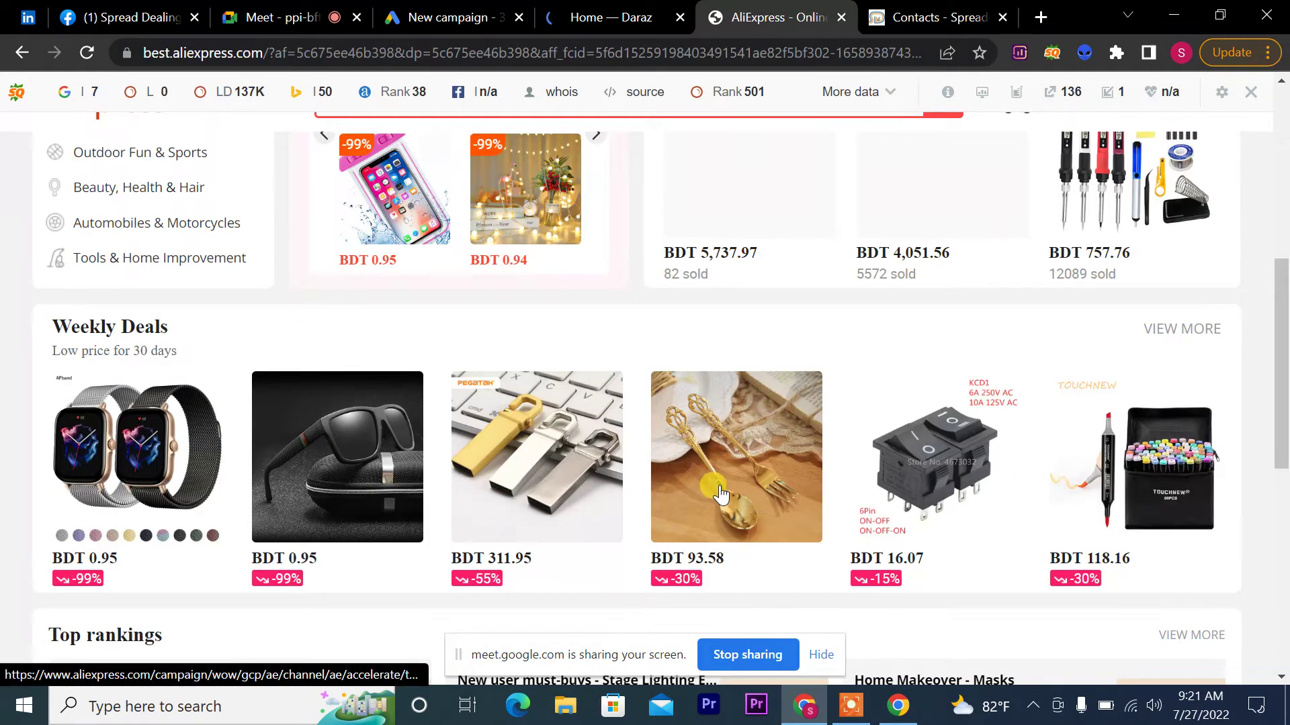
Step: Open the golden spoon and fork offer under Weekly Deals, and from the deals page open the 925 Silver snake chain necklace
click(730, 468)
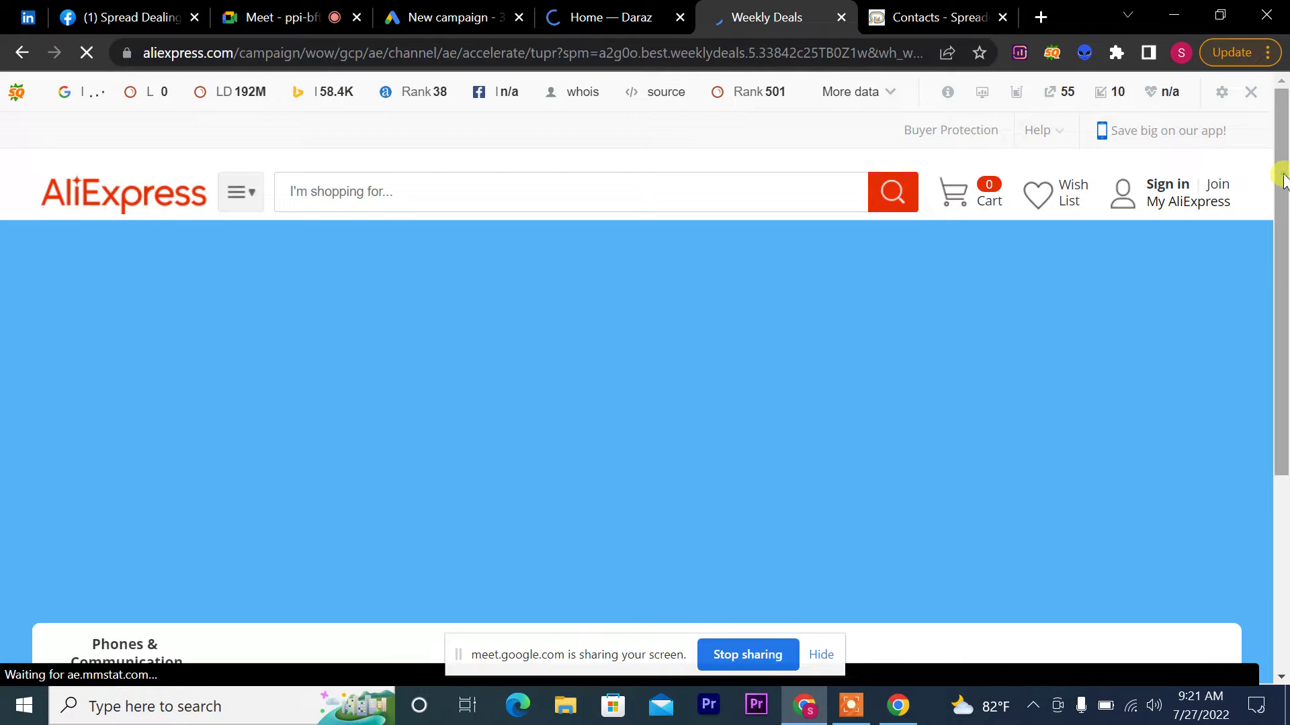
drag(1283, 178, 1283, 232)
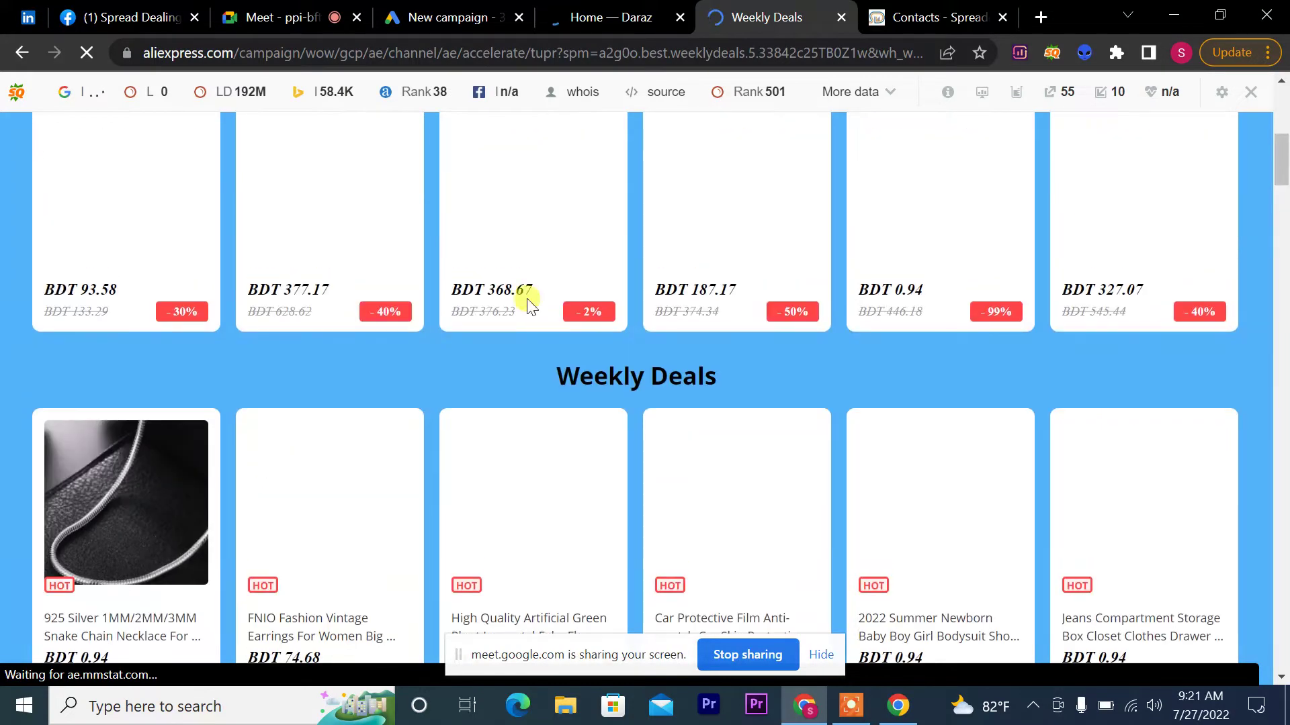
click(160, 524)
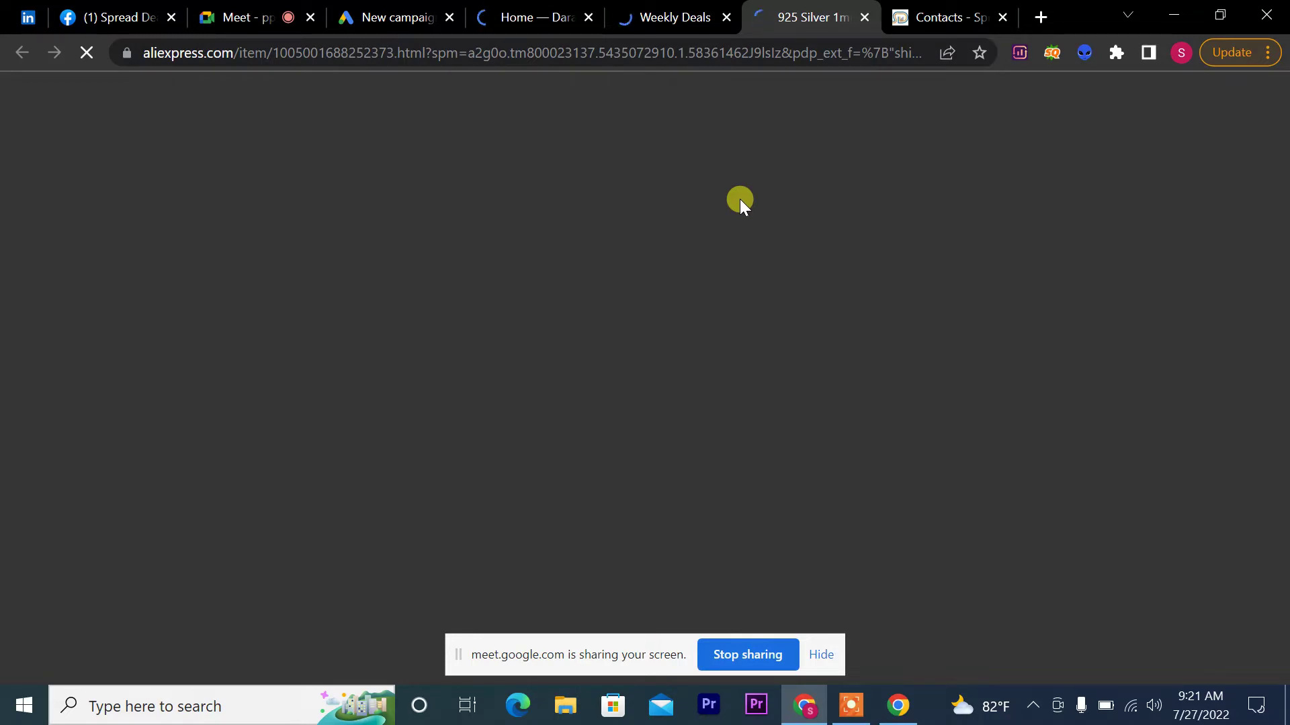
Step: Capture the contact details and form on the Spread Dealing contact page, outline GET IN TOUCH with a red rectangle, and discard the capture
click(942, 9)
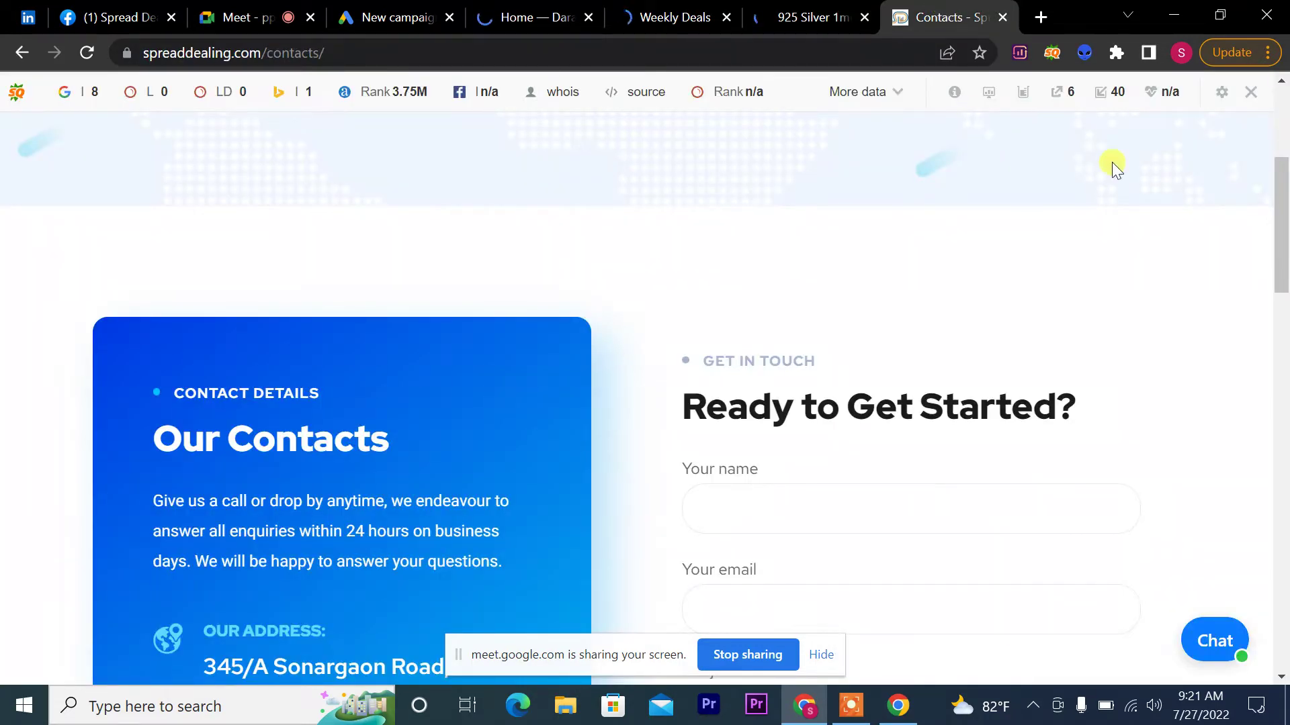
drag(1282, 186, 1283, 239)
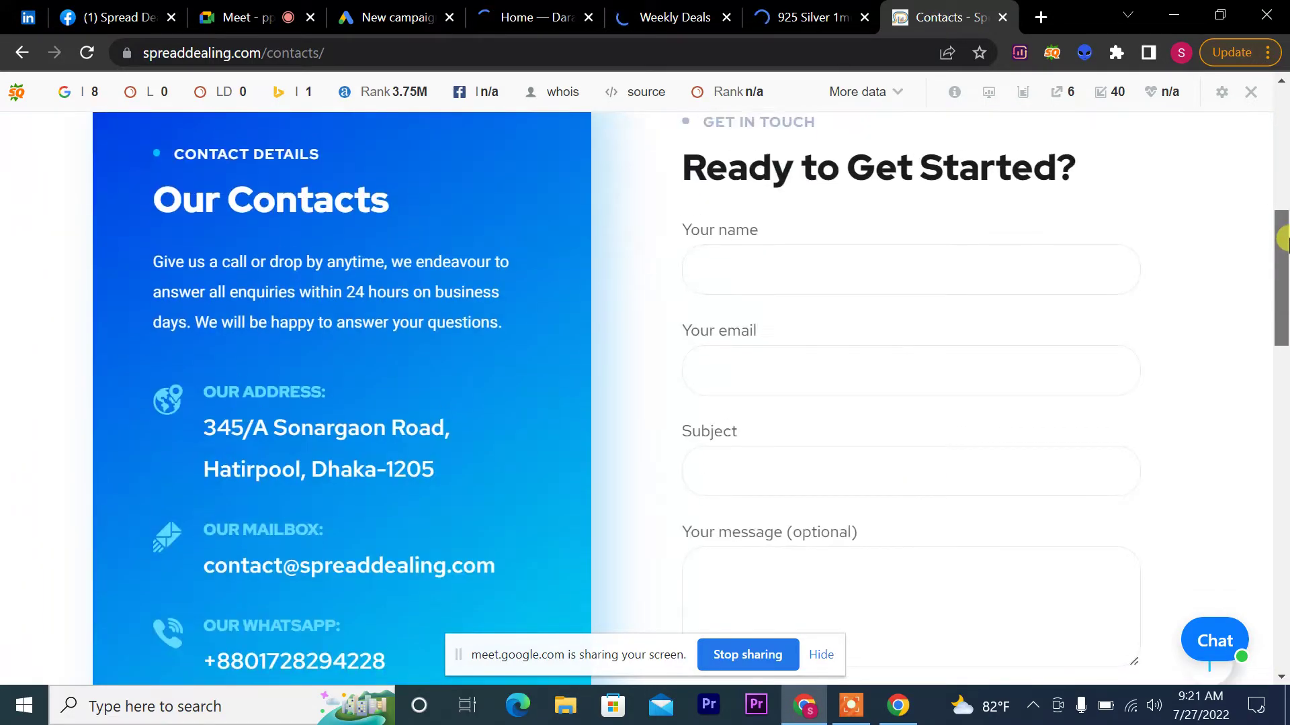
scroll(1283, 242, up, 1)
scroll(1281, 245, down, 1)
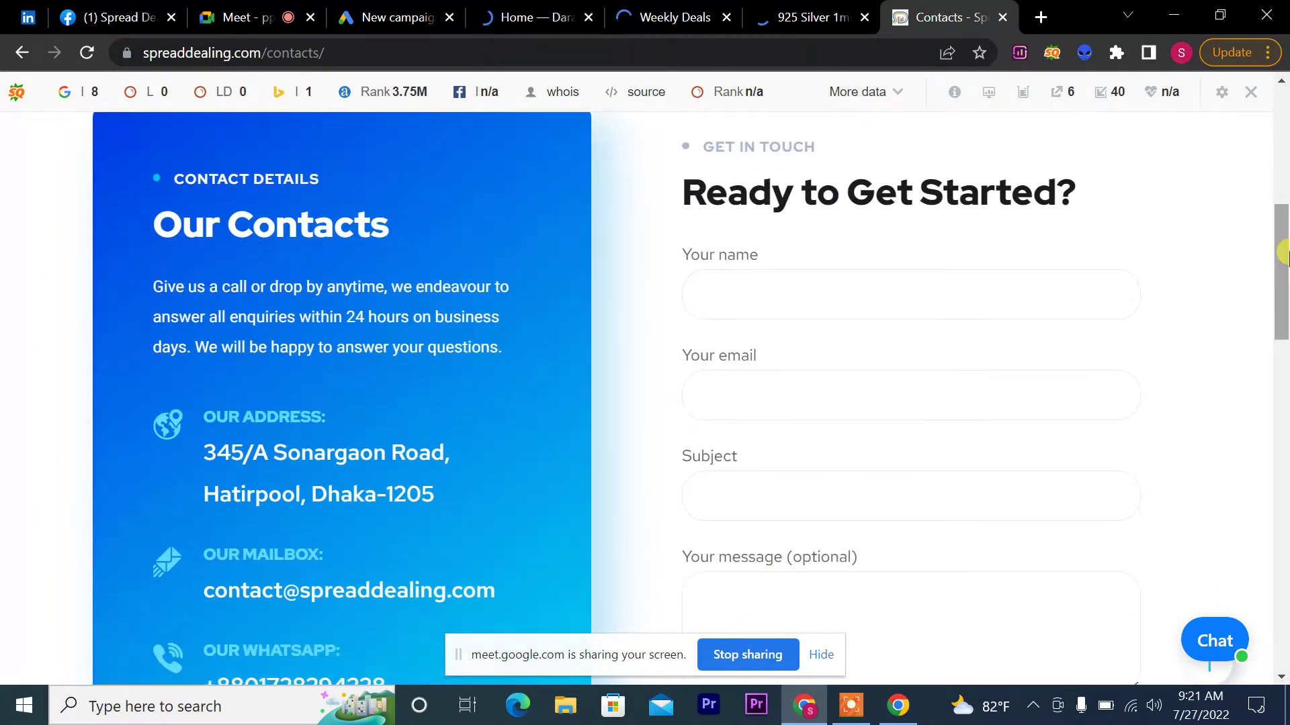
key(Print)
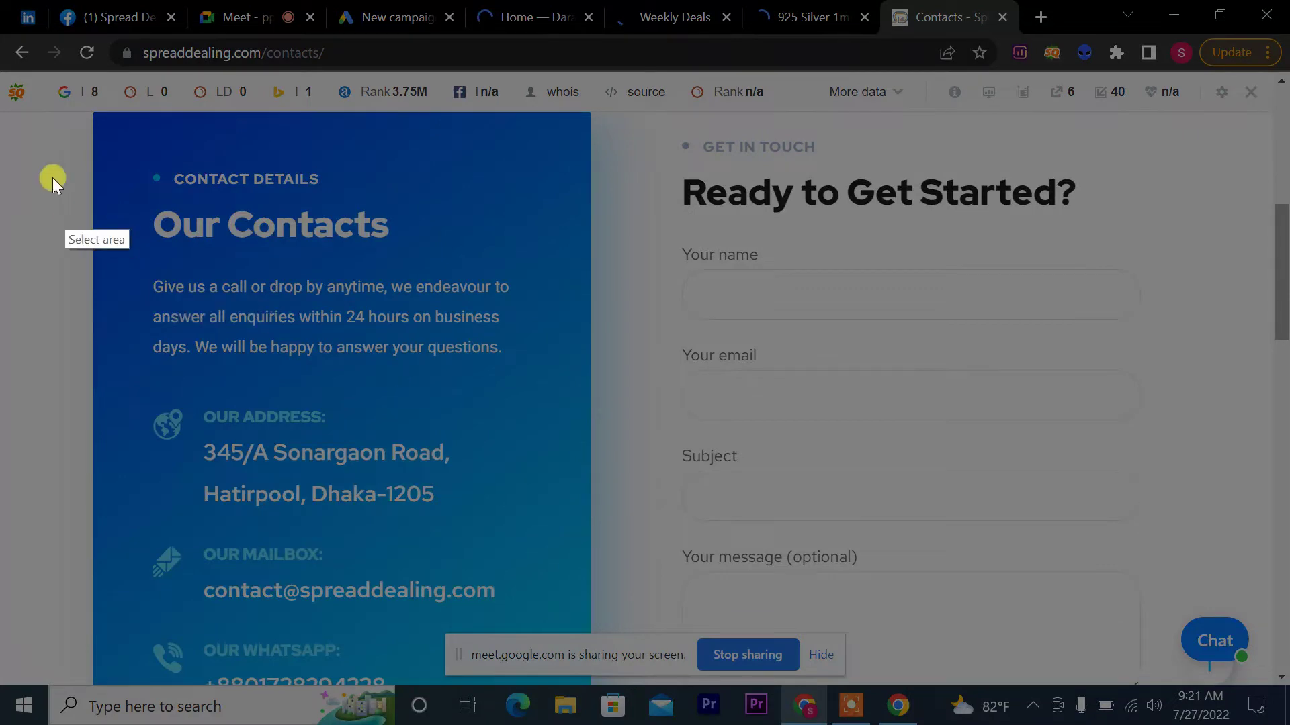
mouse_move(56, 105)
mouse_down()
mouse_move(941, 423)
mouse_move(1010, 489)
mouse_move(1128, 671)
mouse_up()
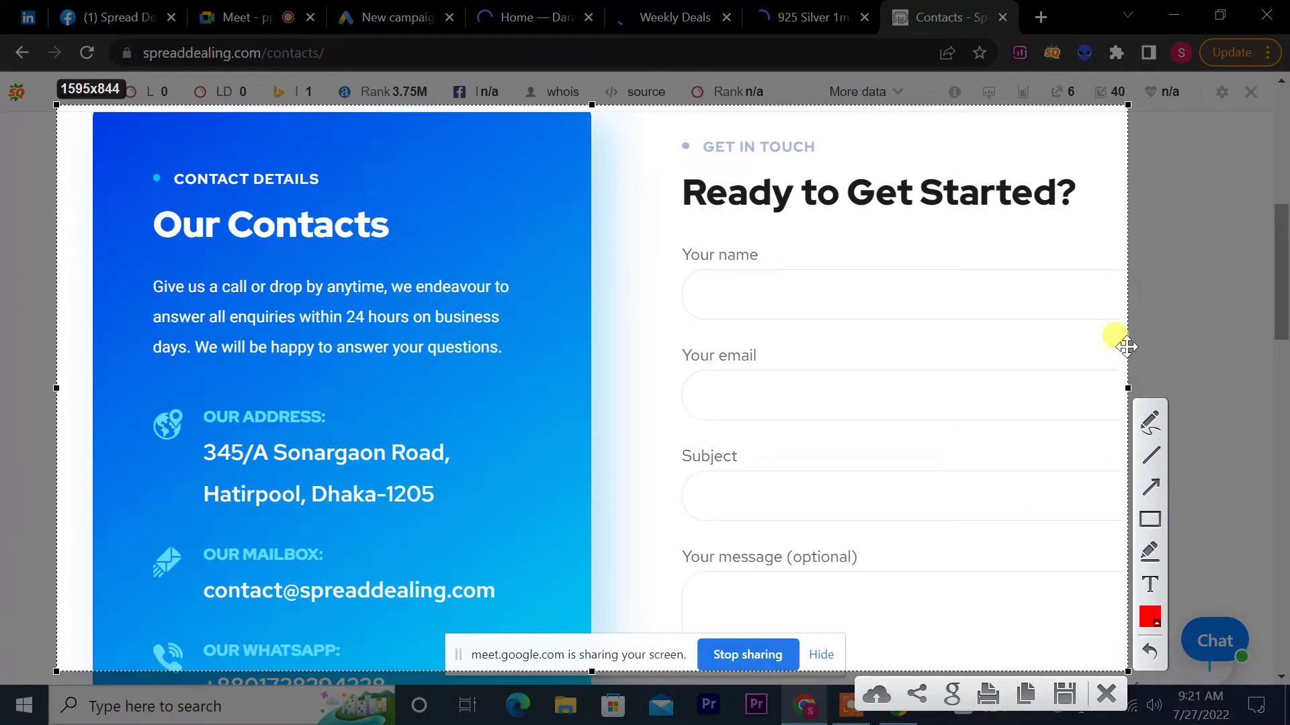
drag(1123, 388, 1186, 388)
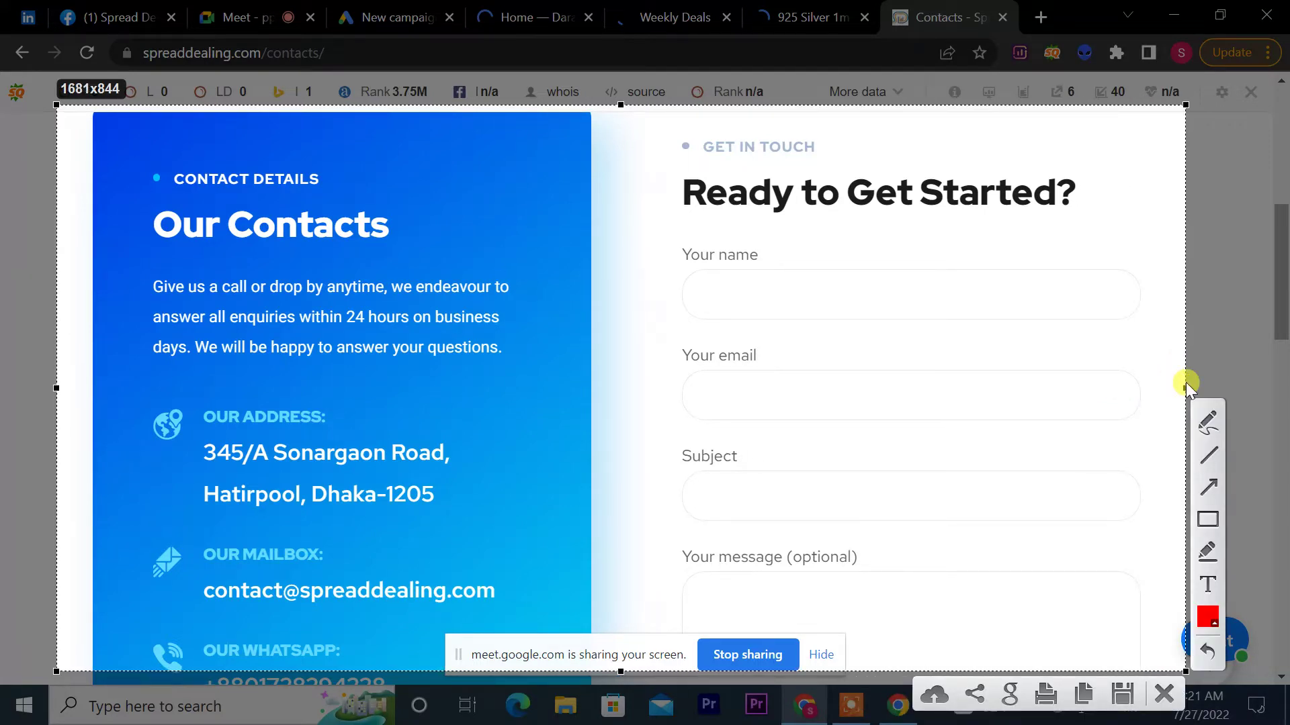
click(1207, 519)
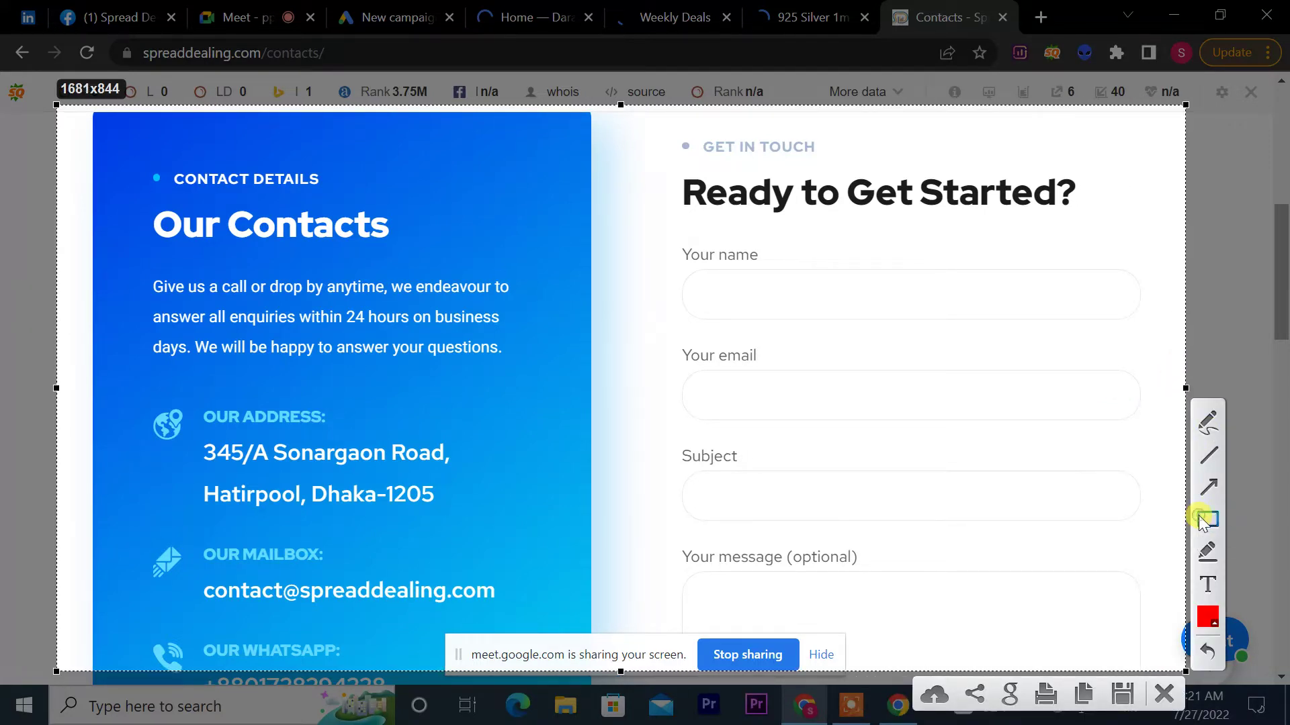
drag(655, 127, 842, 166)
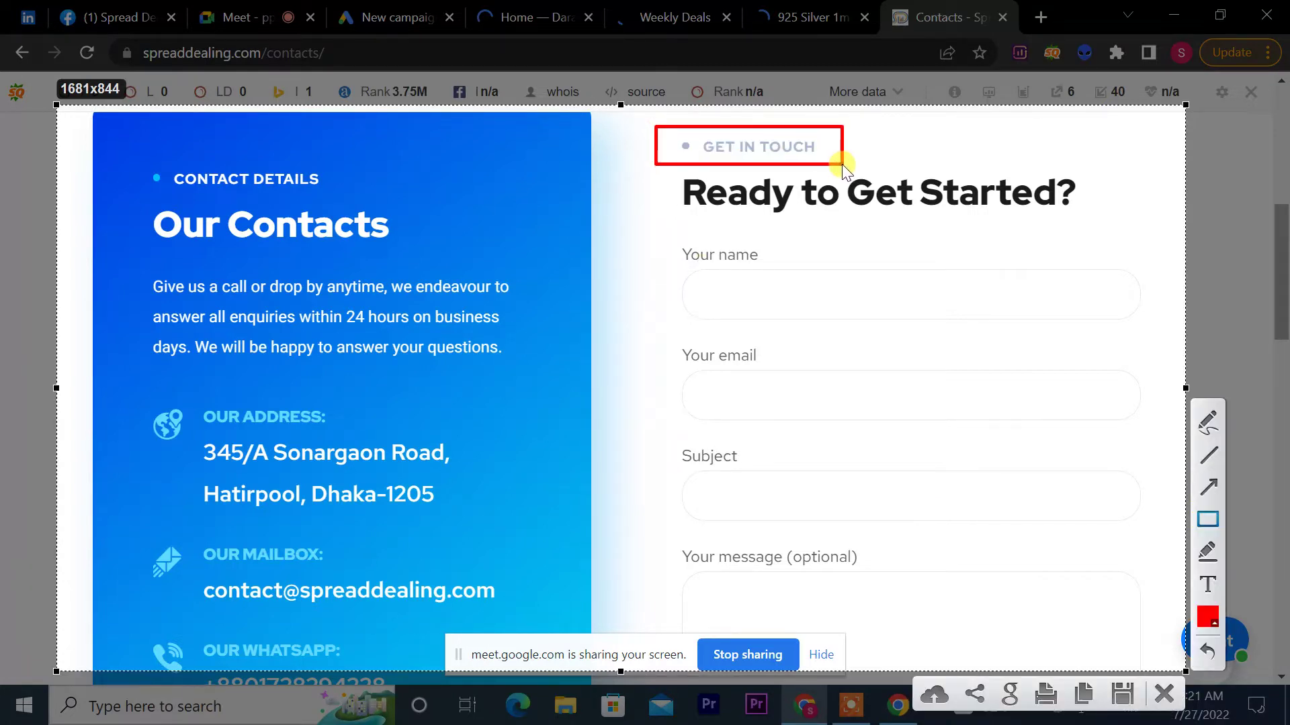
click(1164, 692)
Step: Review the AliExpress product page of the 925 Silver snake chain necklace down to its purchase options
drag(1283, 321, 1283, 121)
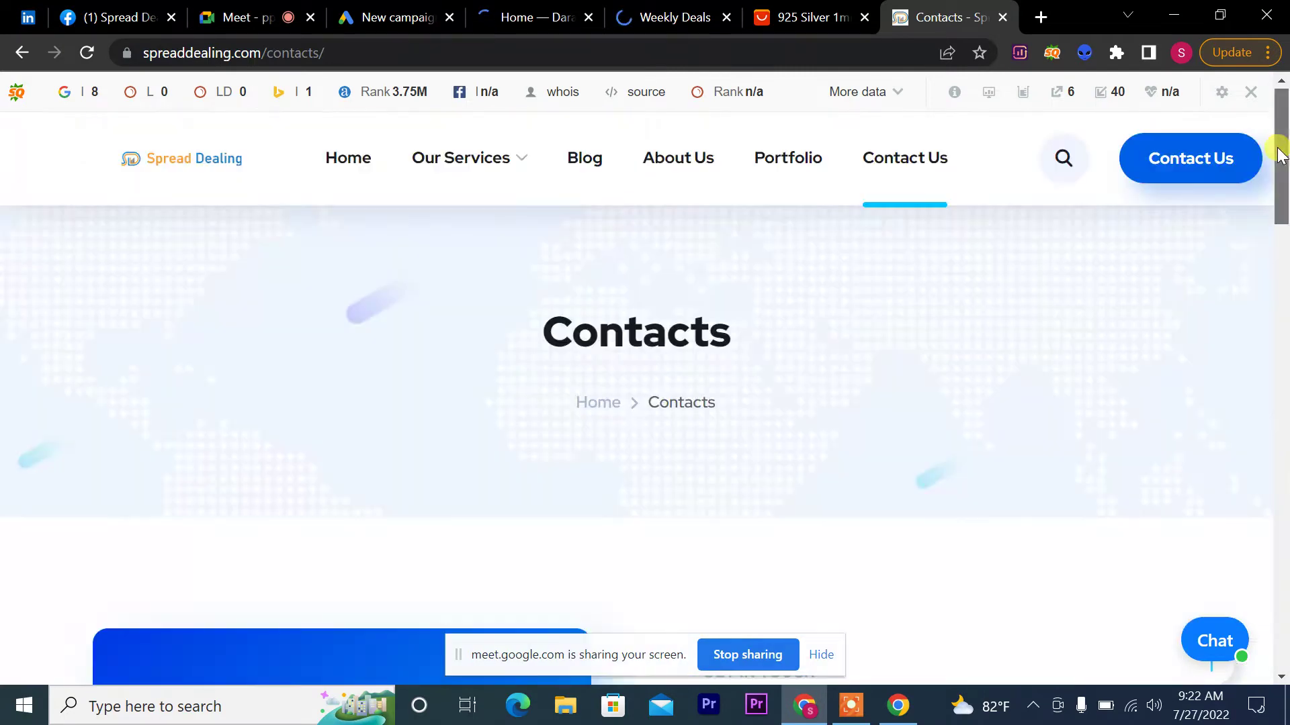
click(808, 8)
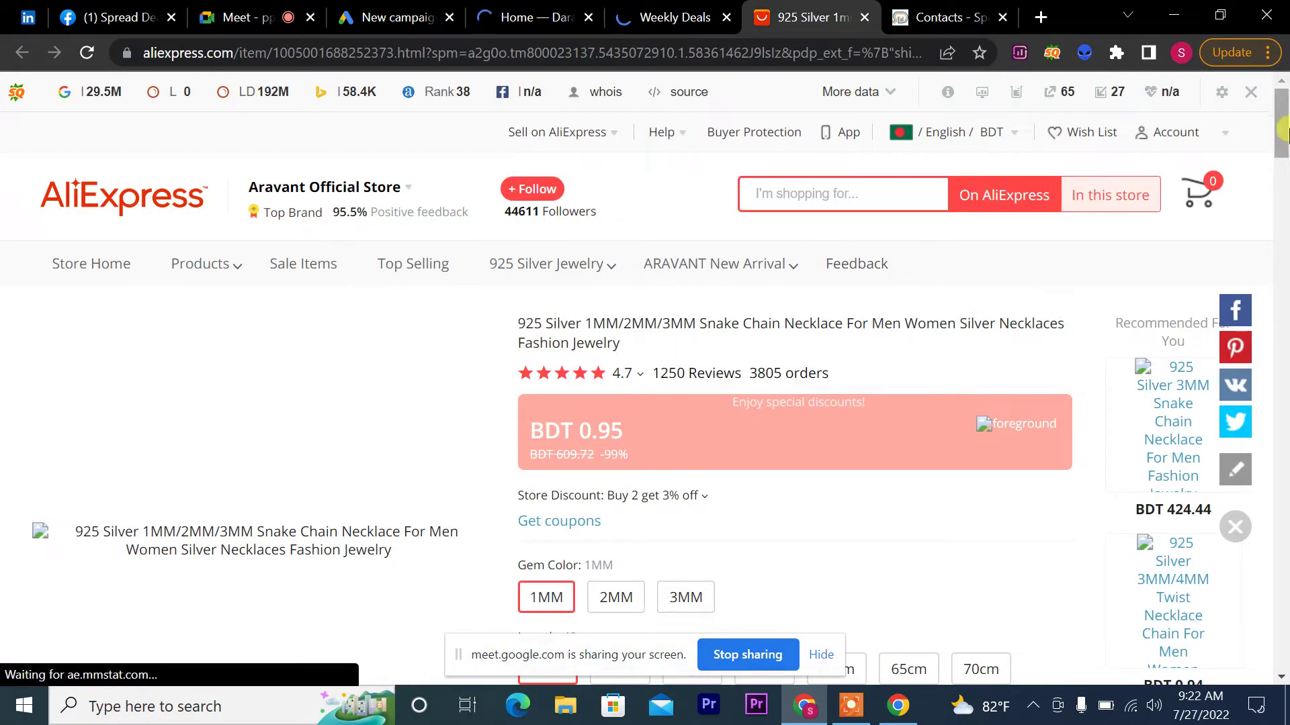
drag(1284, 126, 1284, 190)
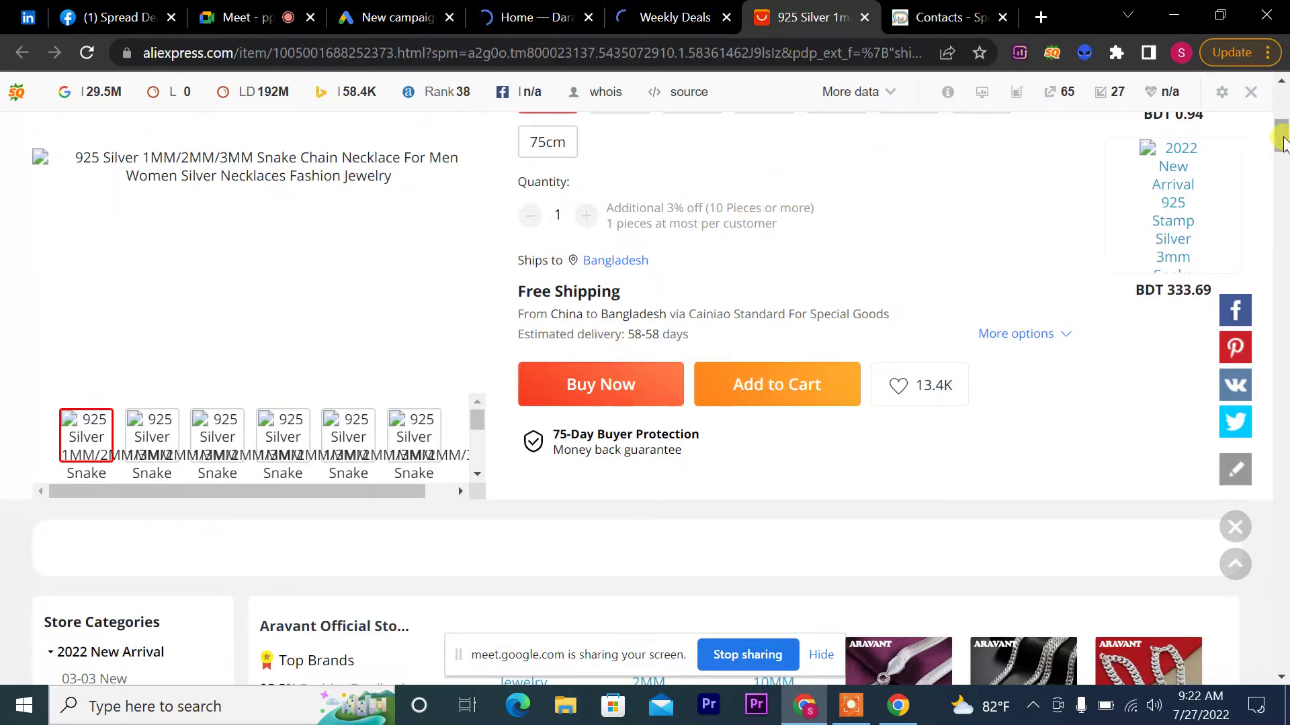
scroll(1281, 143, up, 7)
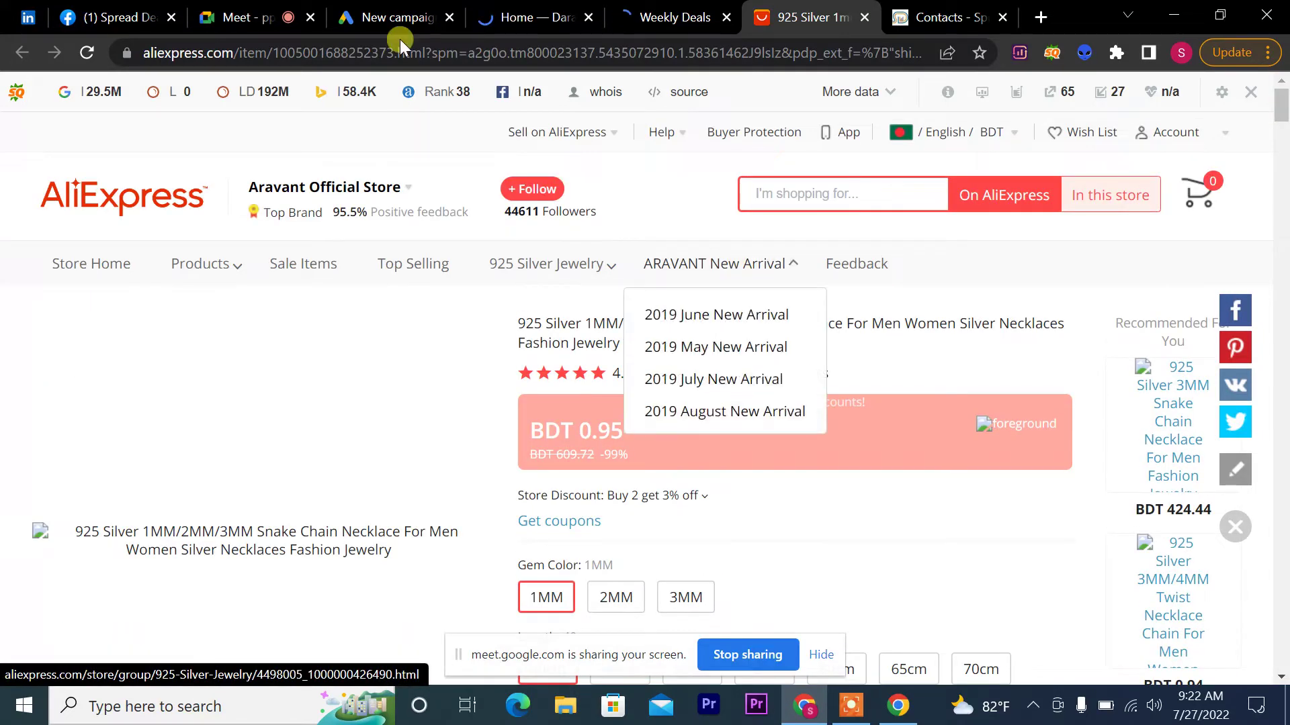
Step: Review the Sales, Leads, App promotion and Local store visits objectives of the new Google Ads campaign, referring to the Spread Dealing contact page
click(396, 19)
click(194, 243)
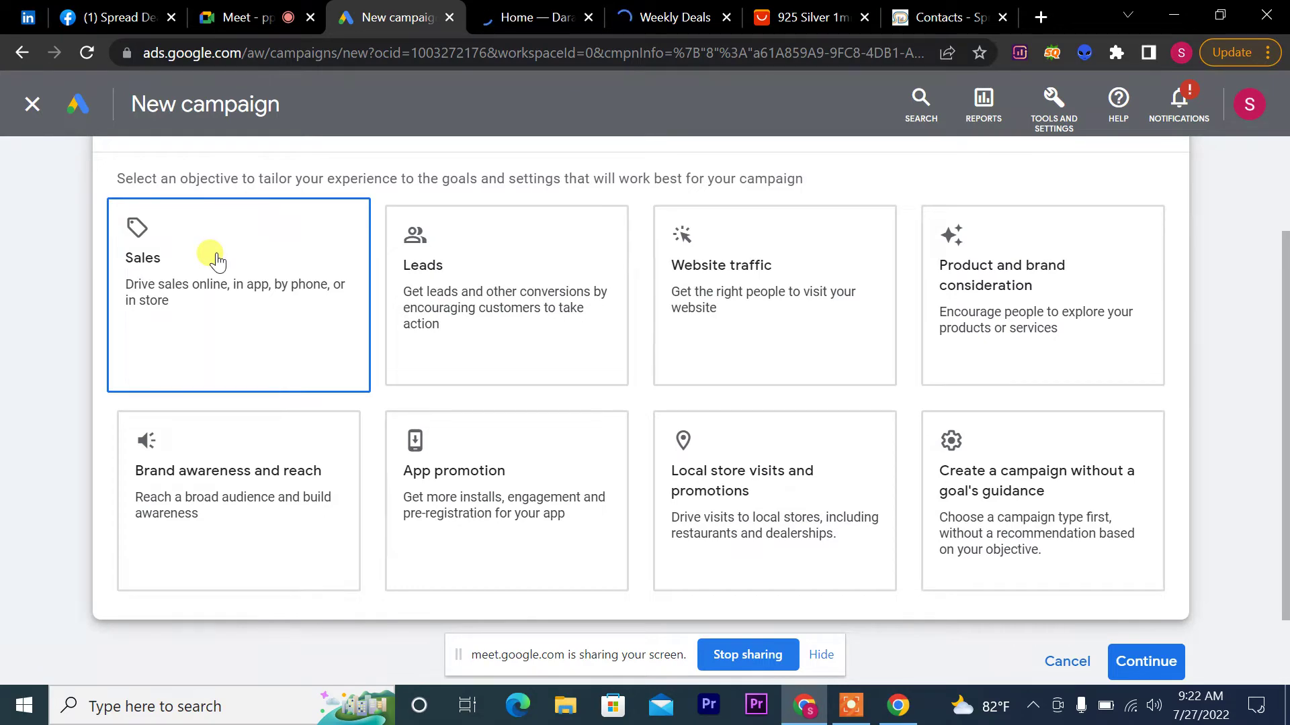
click(601, 235)
click(954, 7)
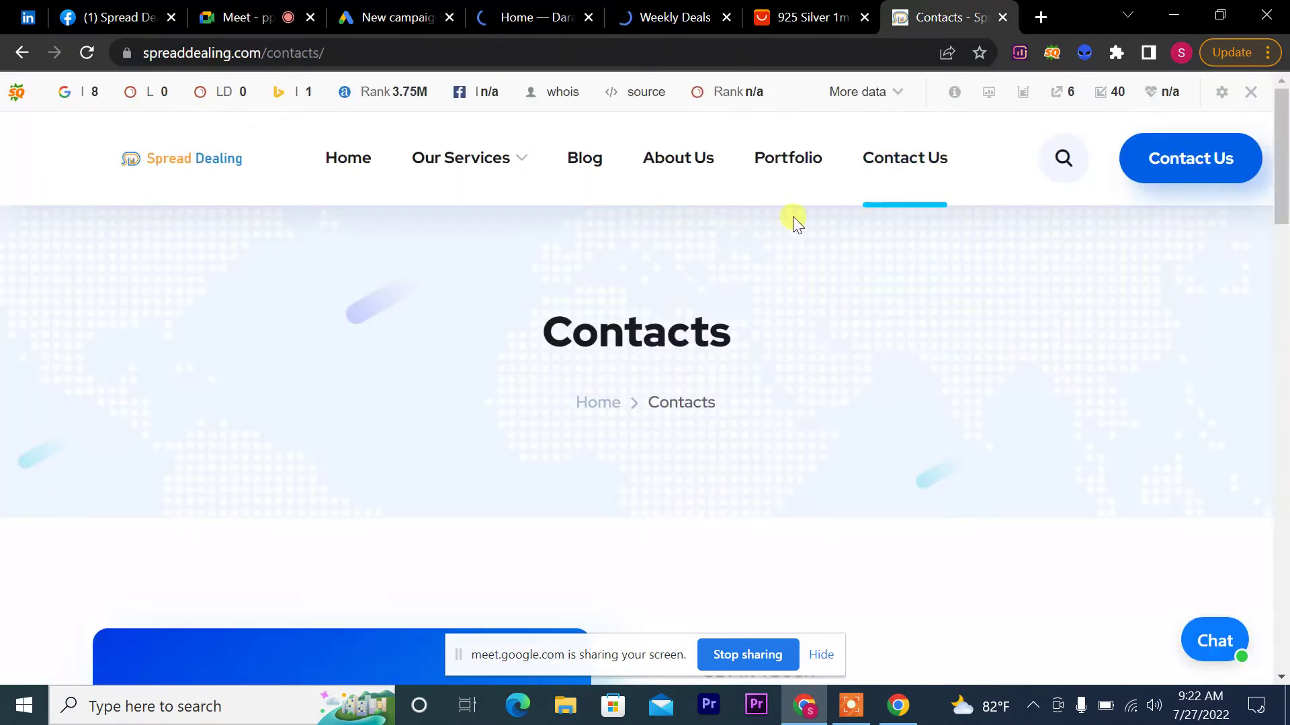
click(405, 19)
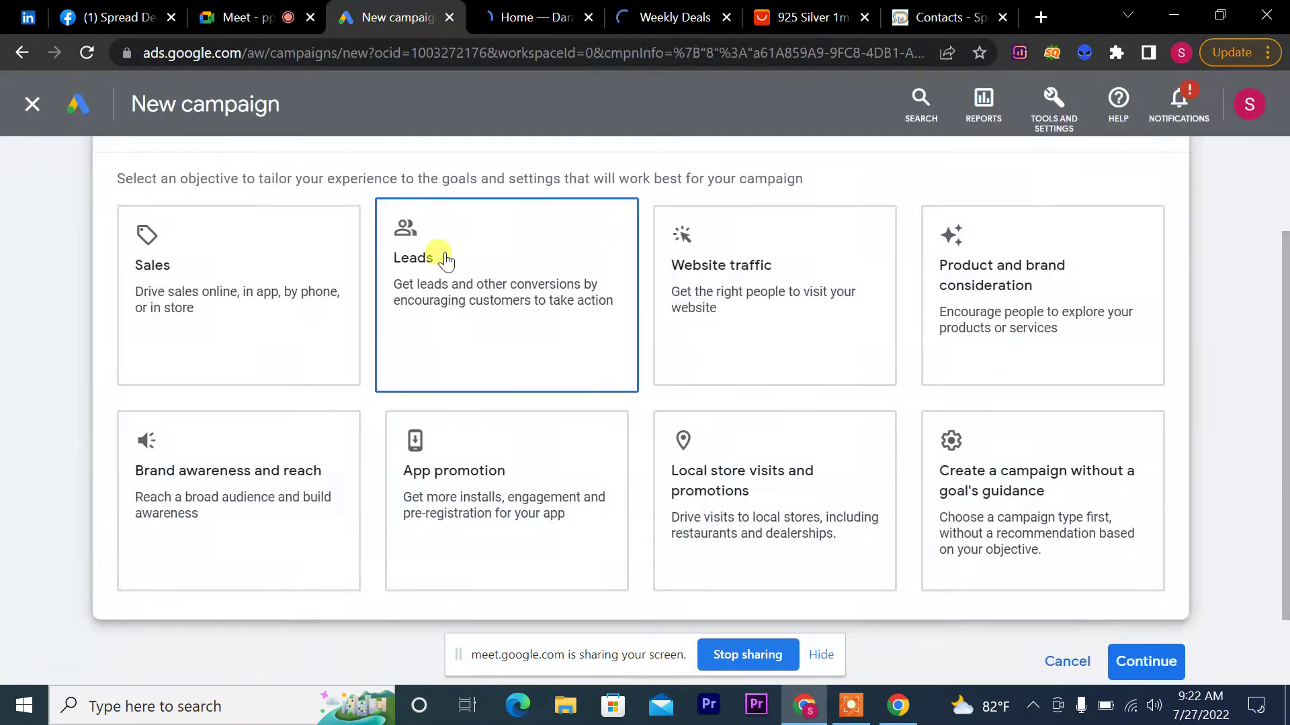
click(480, 493)
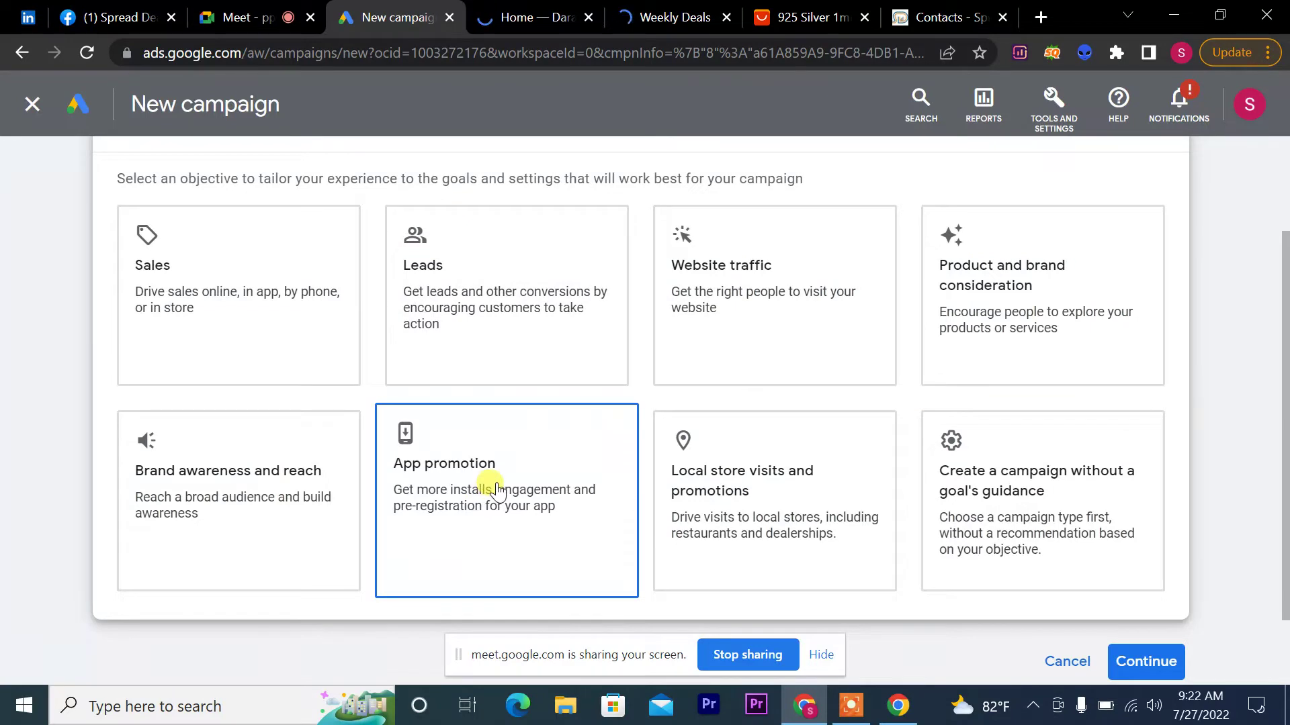
click(719, 462)
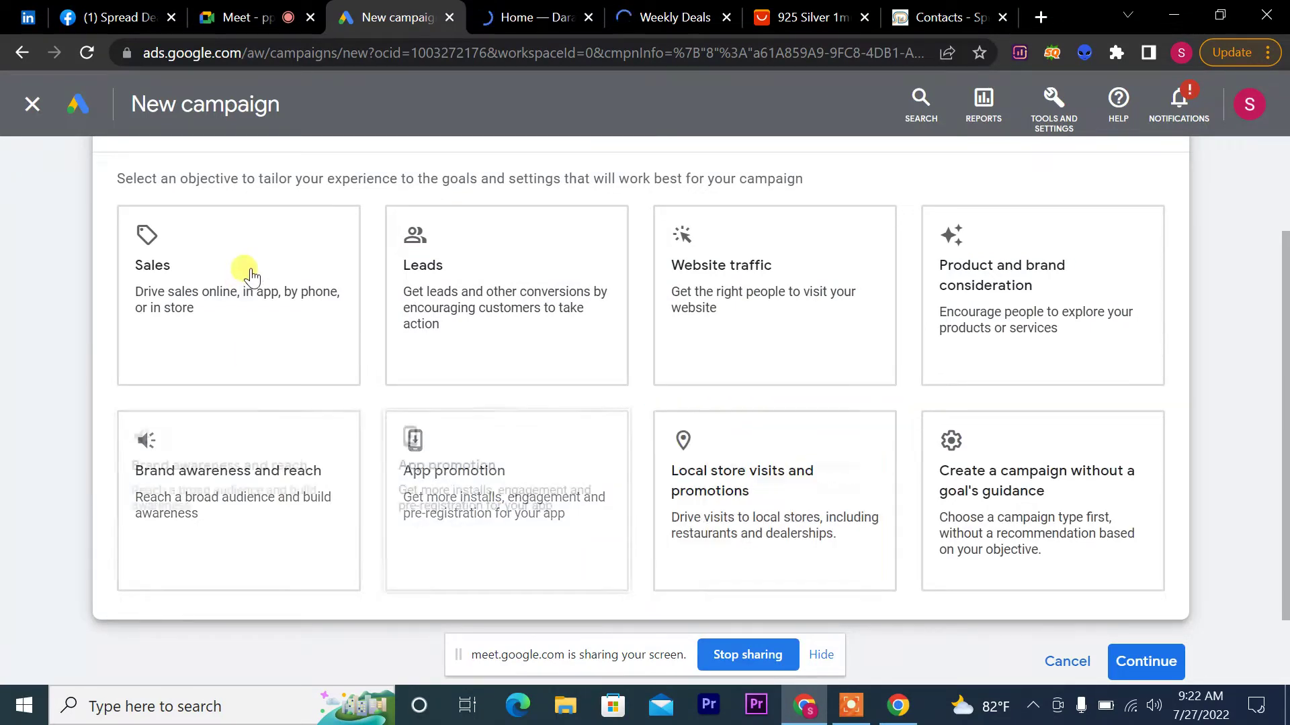
Step: Choose Sales as the new campaign's objective and view the campaign types, starting with Search
click(249, 275)
click(250, 276)
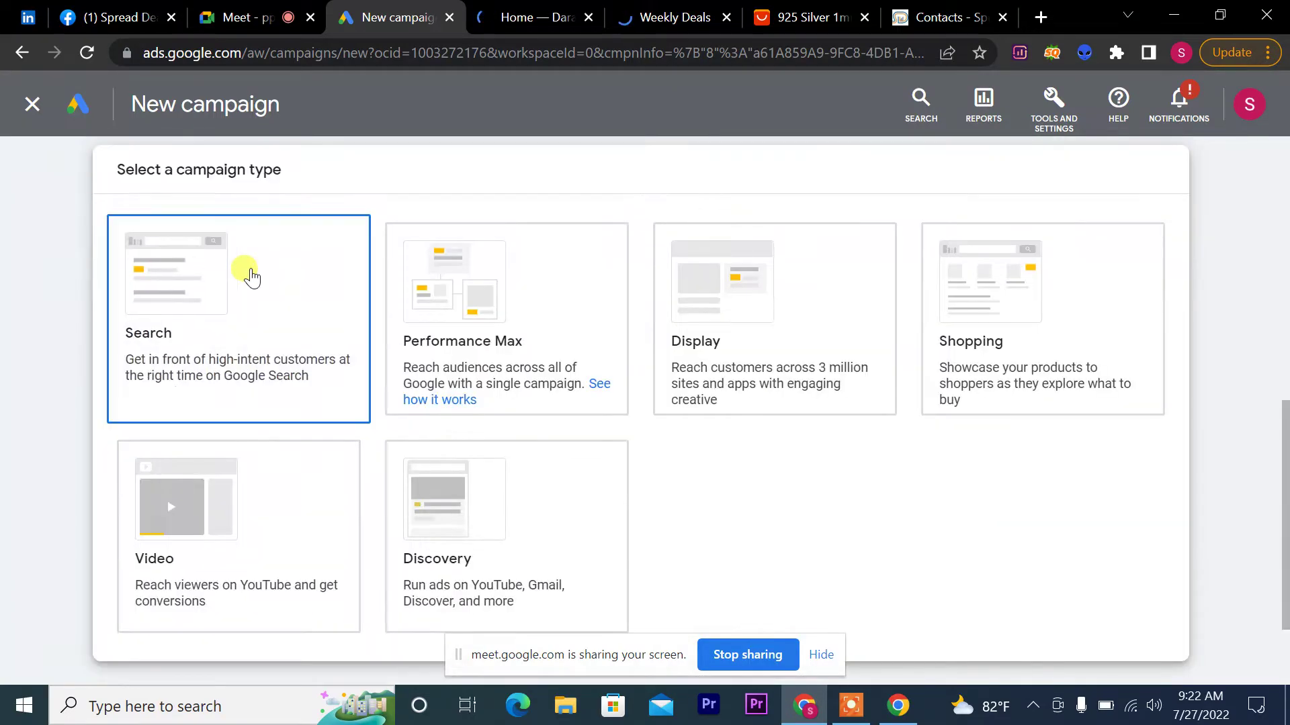
click(189, 267)
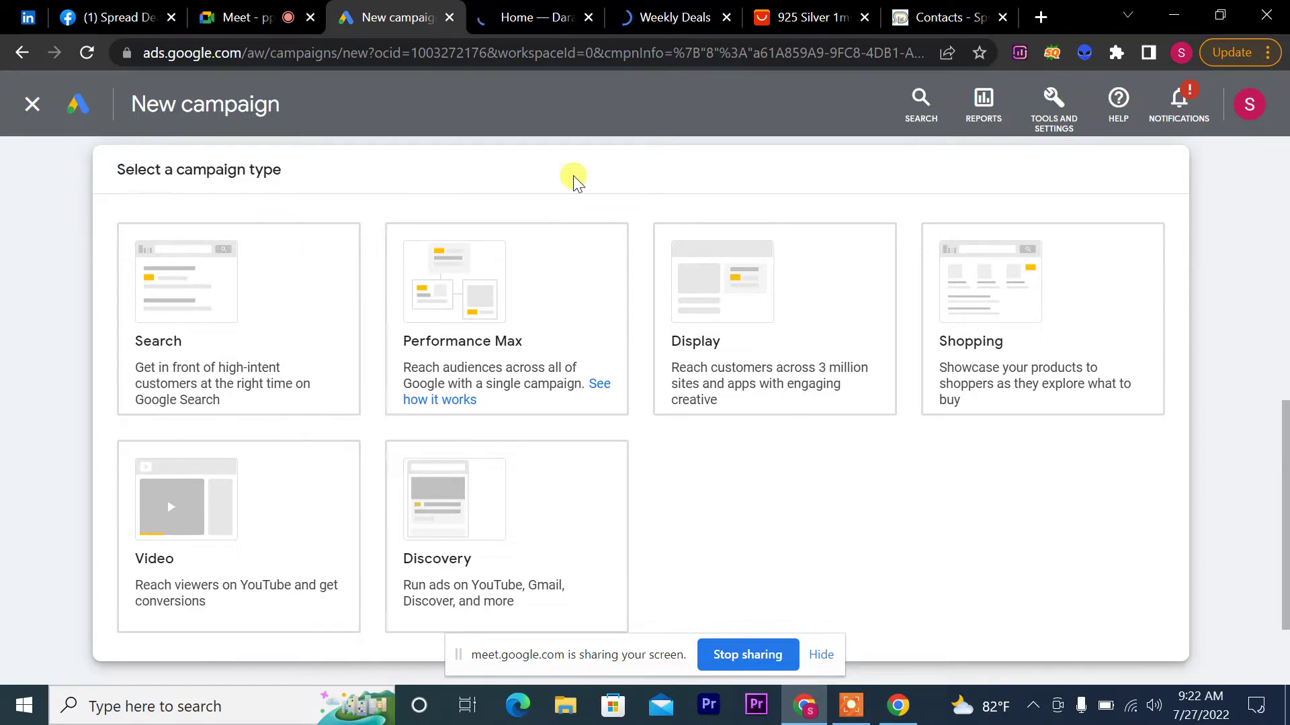
Step: Capture the Select a campaign type section and outline the Search card with a red rectangle
key(Print)
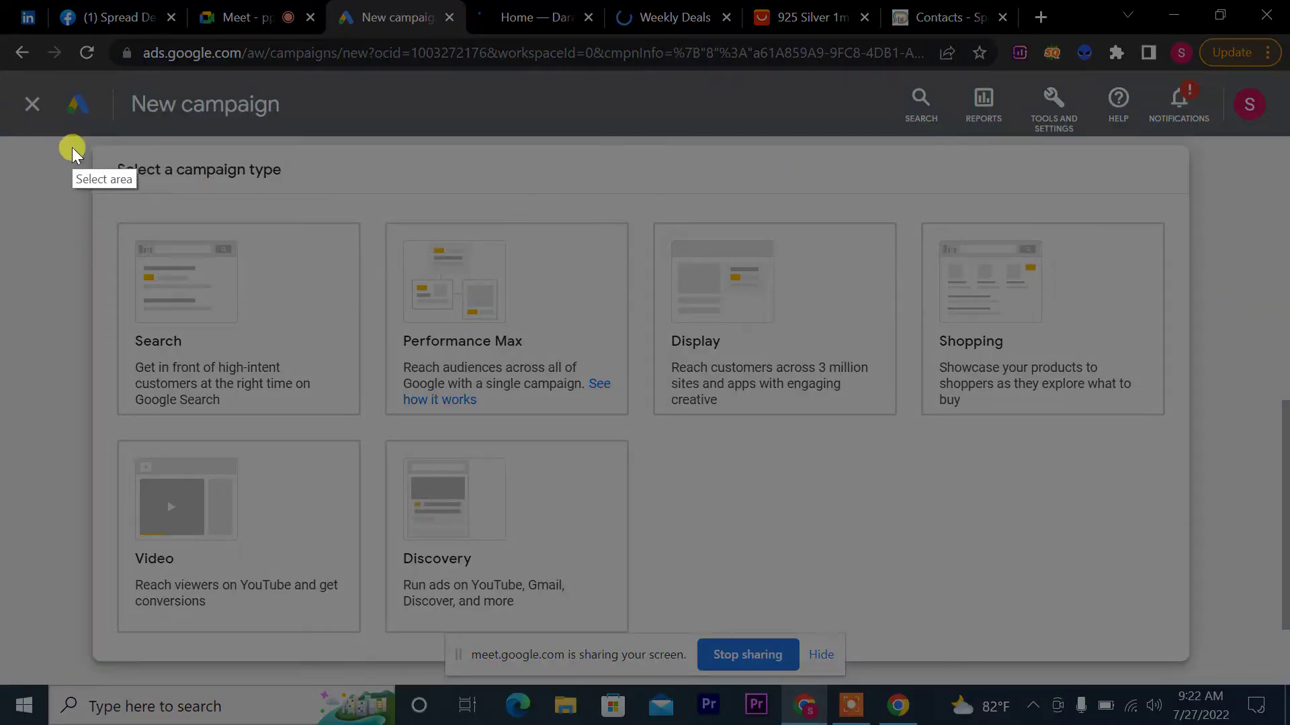
drag(71, 147, 1214, 642)
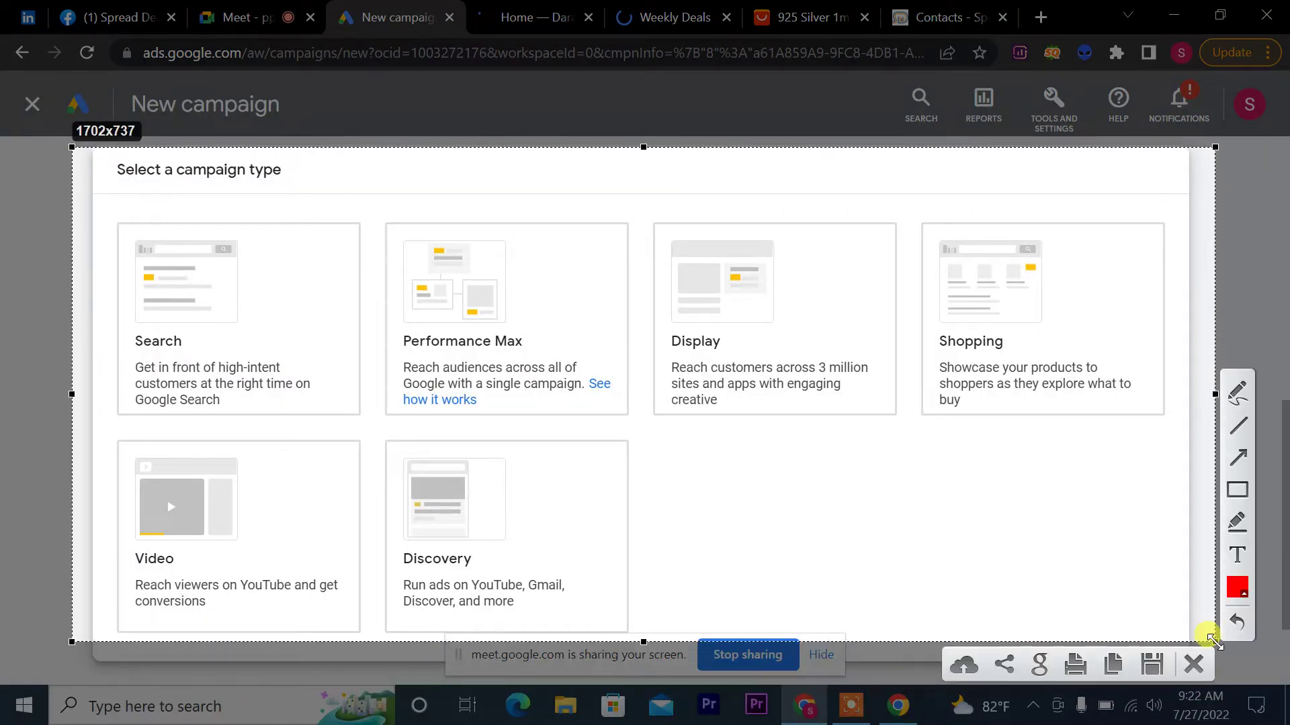
click(1237, 491)
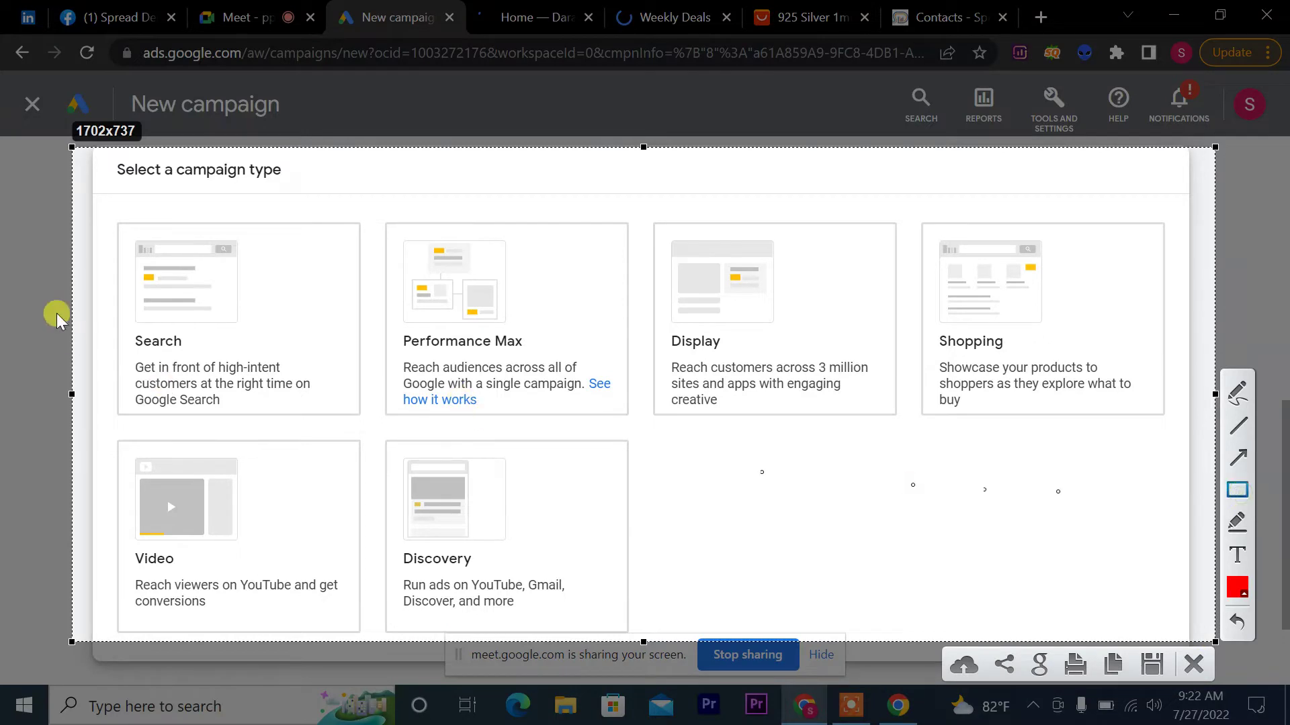
click(109, 215)
mouse_move(109, 214)
mouse_down()
mouse_move(345, 380)
mouse_move(365, 418)
mouse_up()
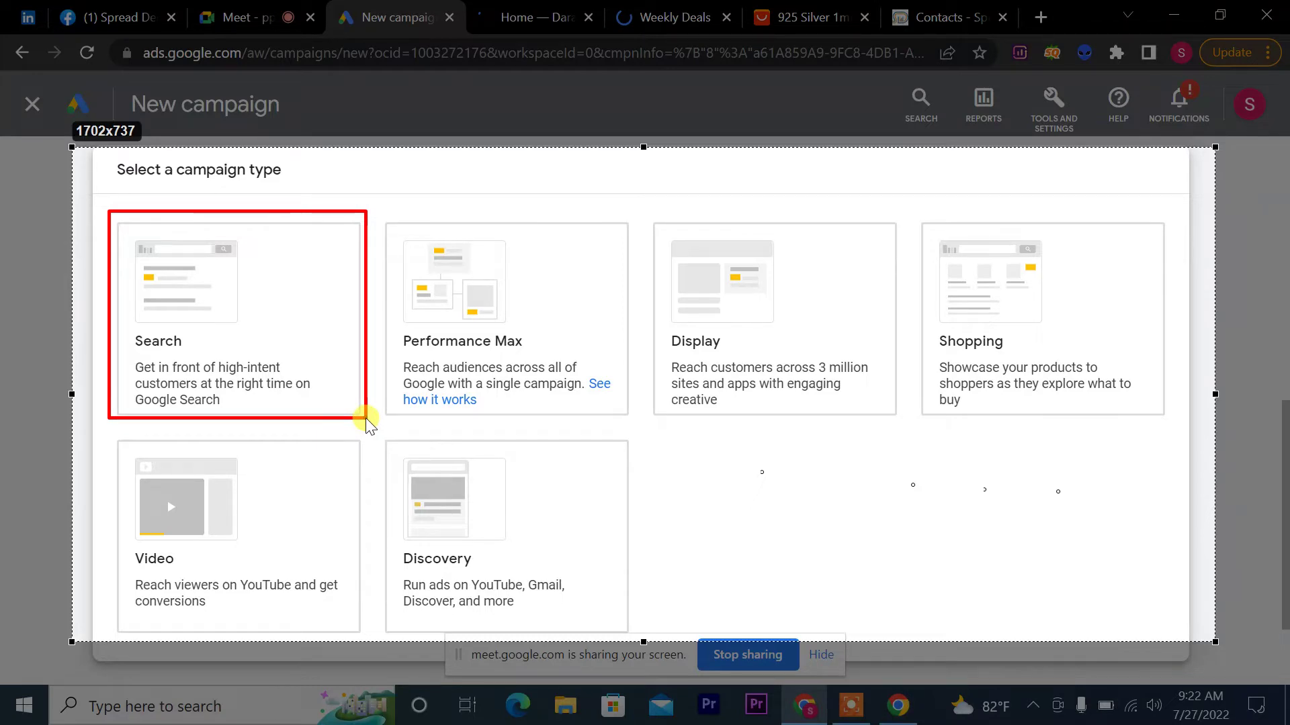
drag(366, 420, 366, 420)
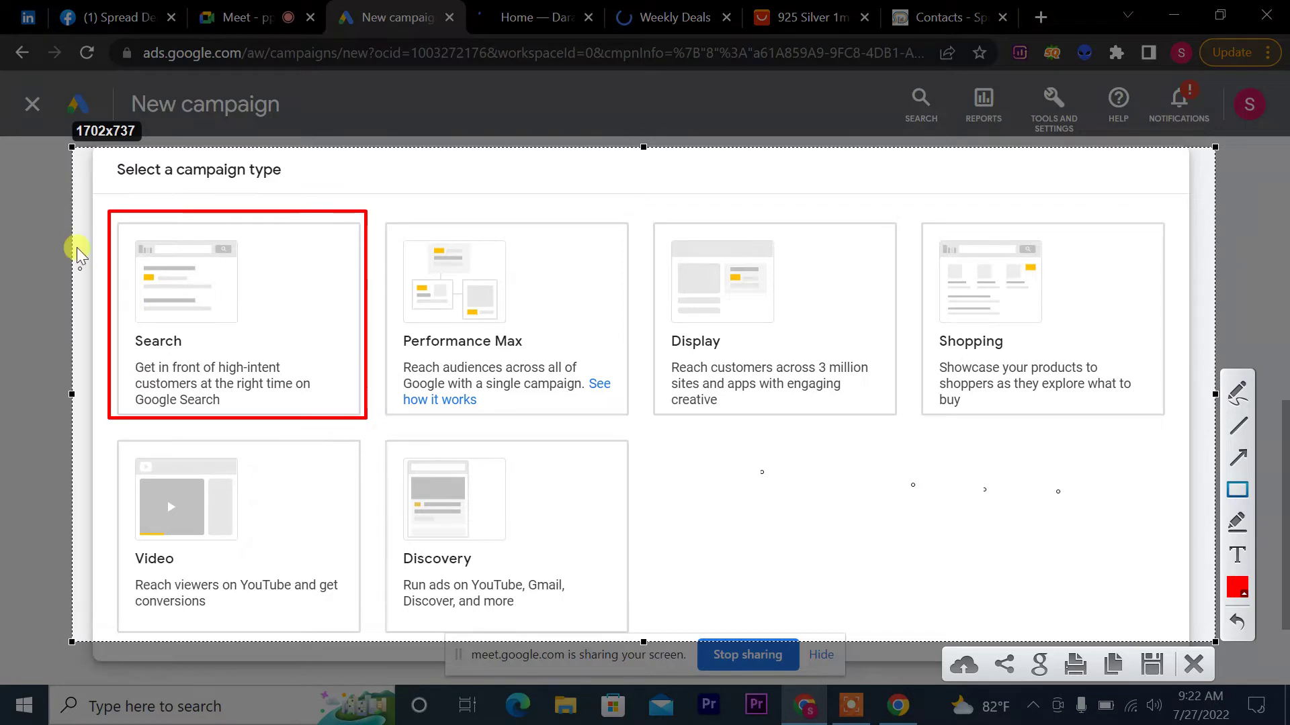
Step: Draw a larger red rectangle around the Search card and outline the Display, Shopping and Video cards on the capture
mouse_move(99, 198)
mouse_down()
mouse_move(339, 403)
mouse_move(389, 428)
mouse_up()
mouse_move(646, 209)
mouse_down()
mouse_move(924, 377)
mouse_move(911, 427)
mouse_up()
mouse_move(914, 210)
mouse_down()
mouse_move(1109, 424)
mouse_move(1181, 417)
mouse_up()
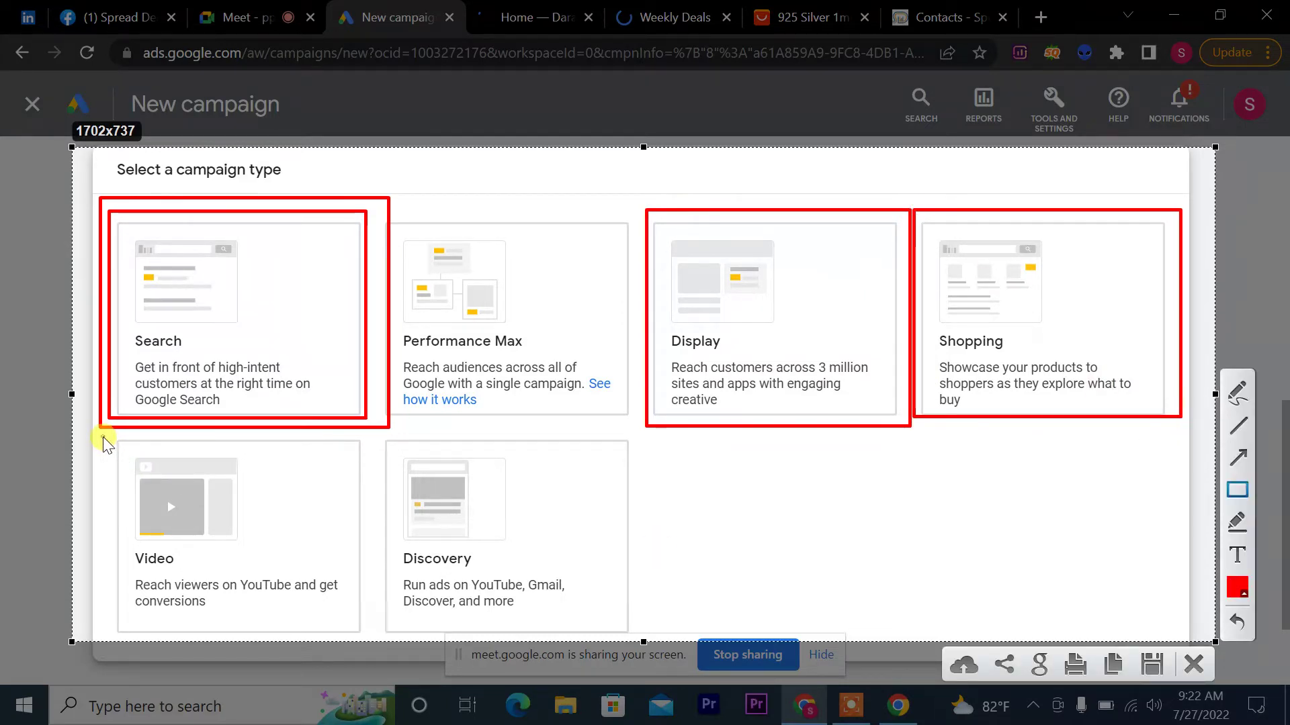
mouse_move(102, 437)
mouse_down()
mouse_move(288, 561)
mouse_move(360, 635)
mouse_up()
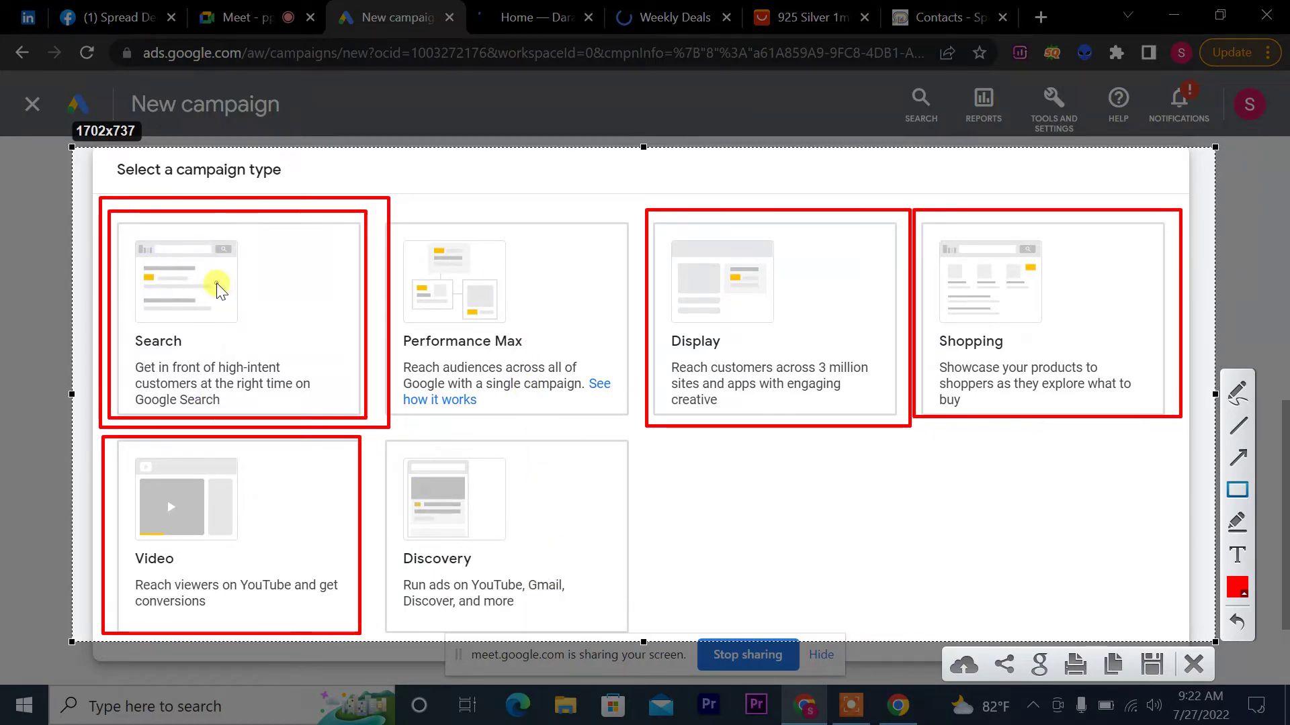
Step: Mark spots inside the Search and Shopping cards with smaller red rectangles, and discard the capture
drag(217, 289, 278, 296)
drag(1035, 282, 1125, 311)
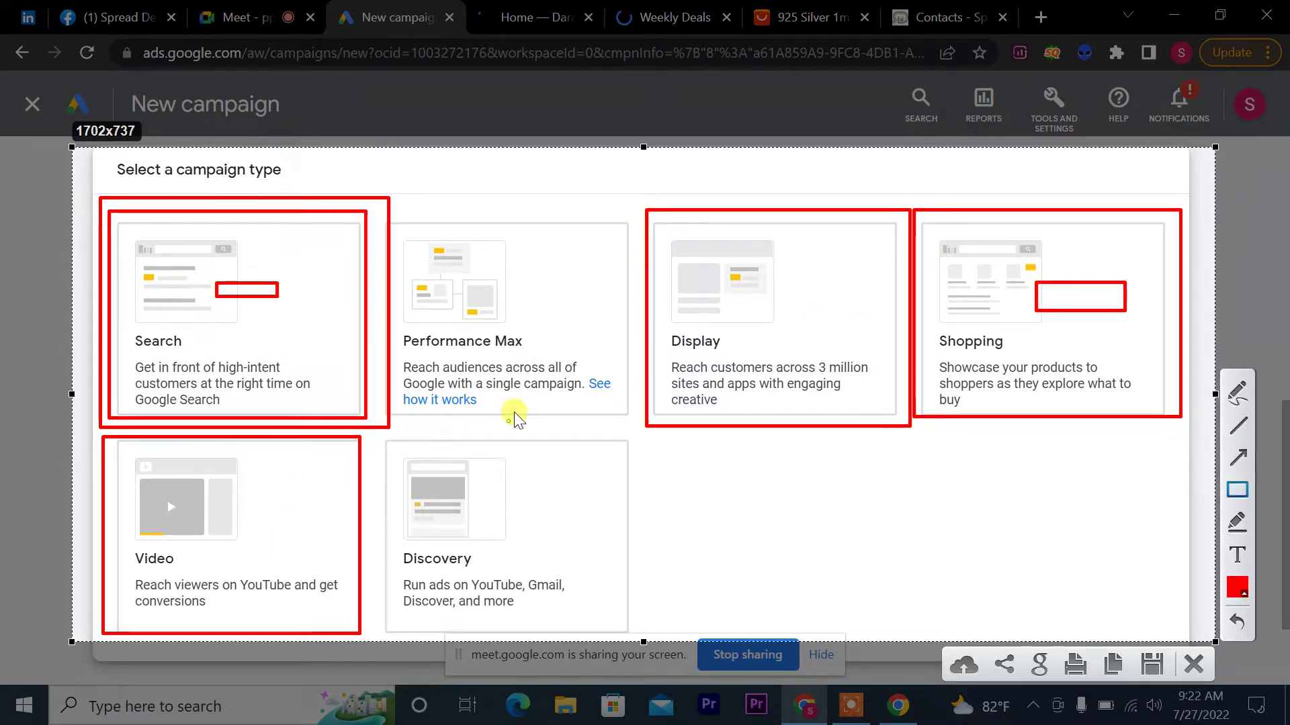
drag(163, 259, 307, 378)
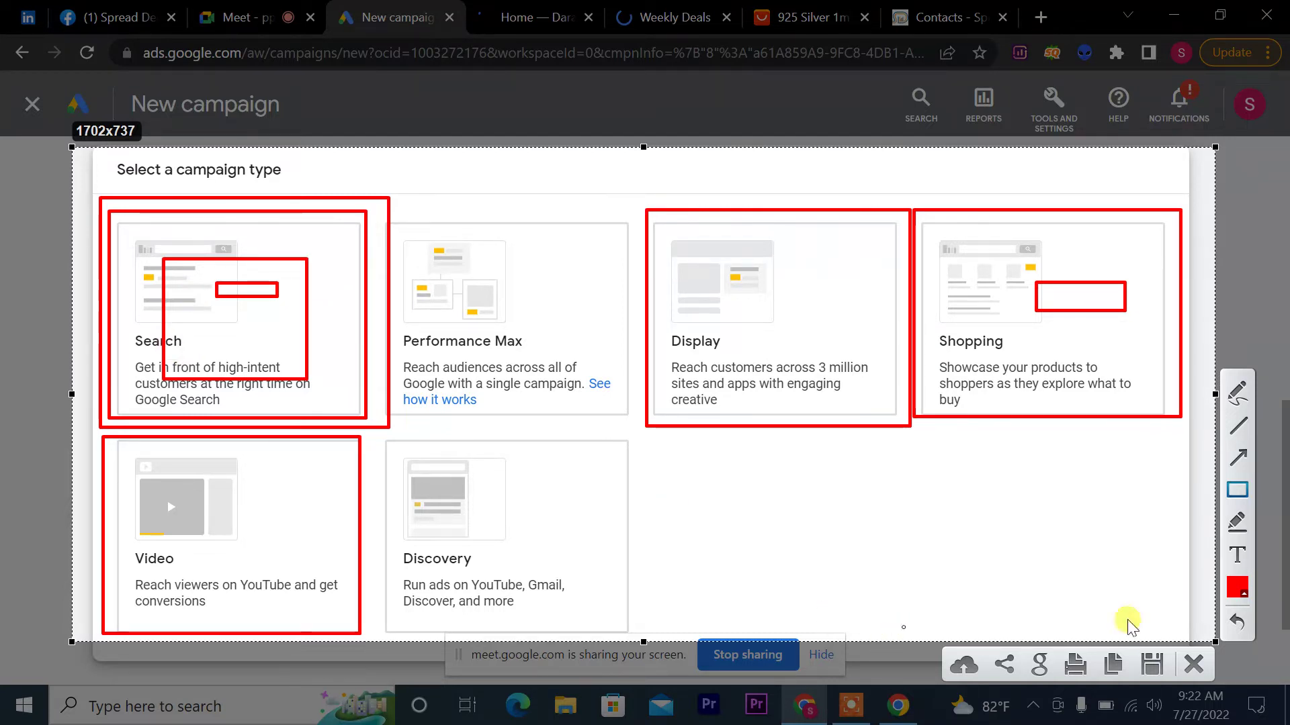
click(1195, 665)
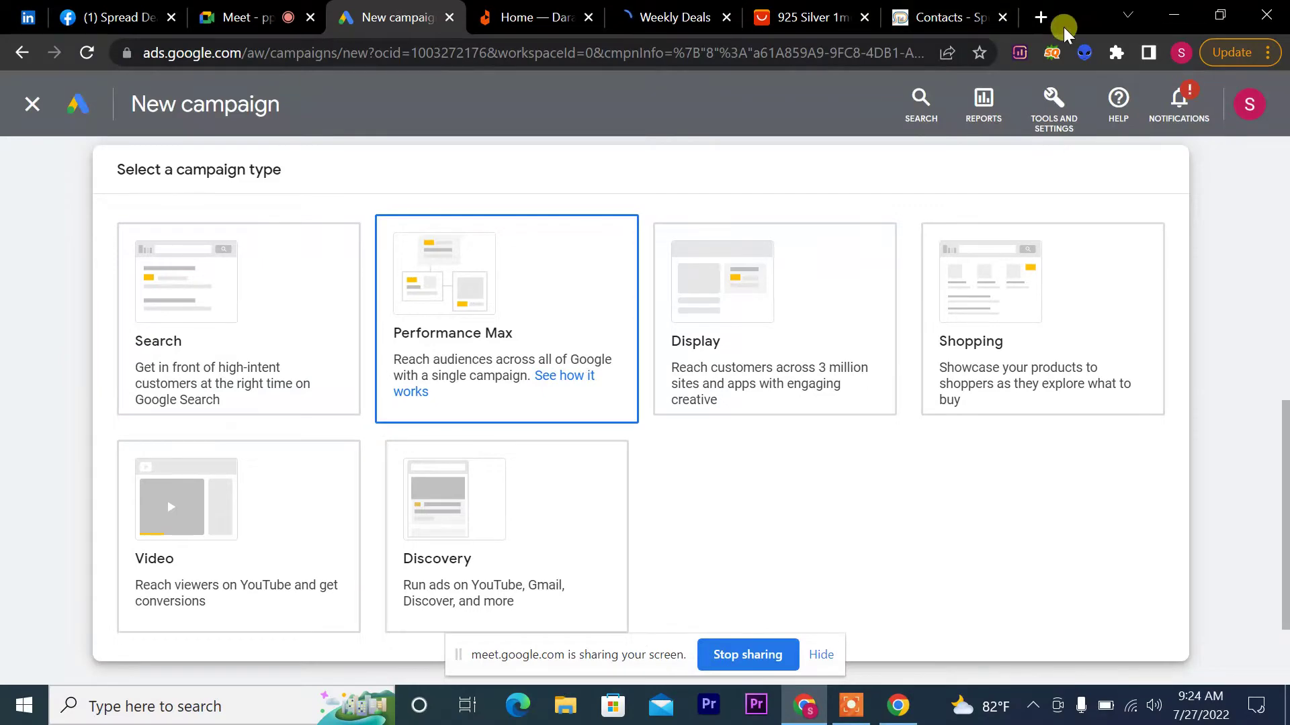
Step: Search for "google usa" in a new tab and open the Google USA result
click(1041, 17)
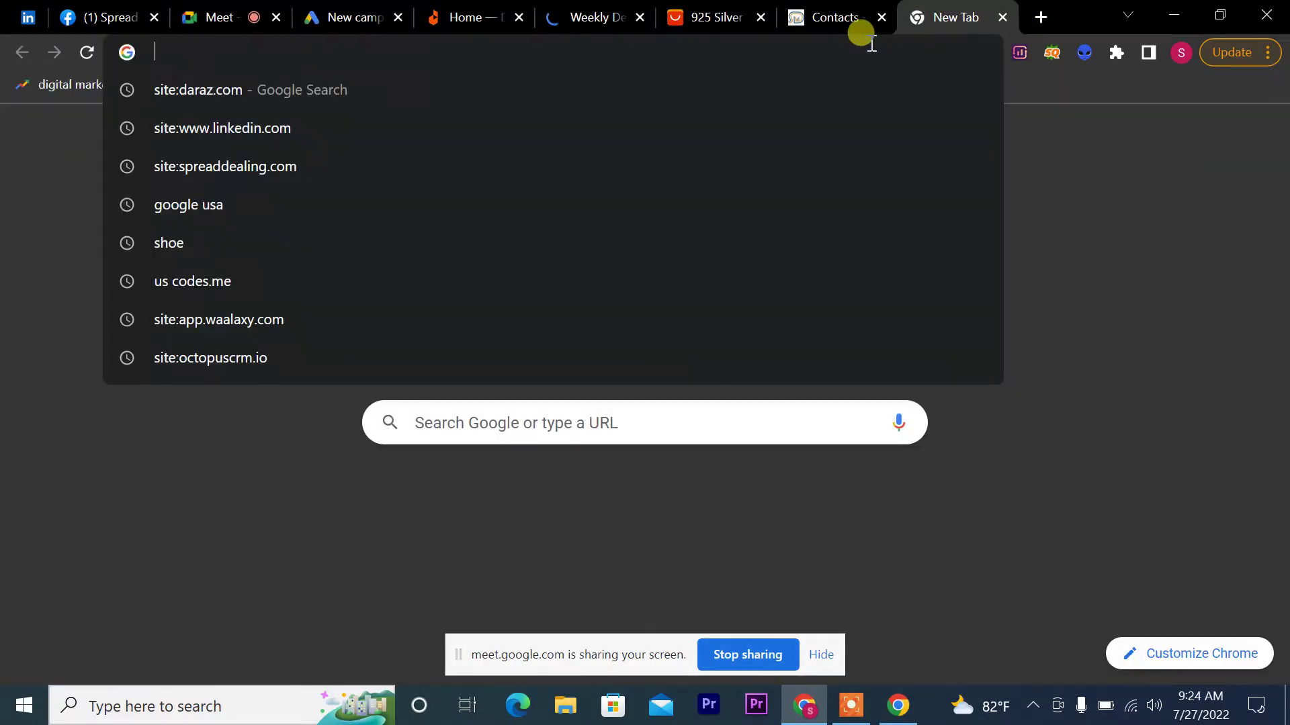
text(google usa)
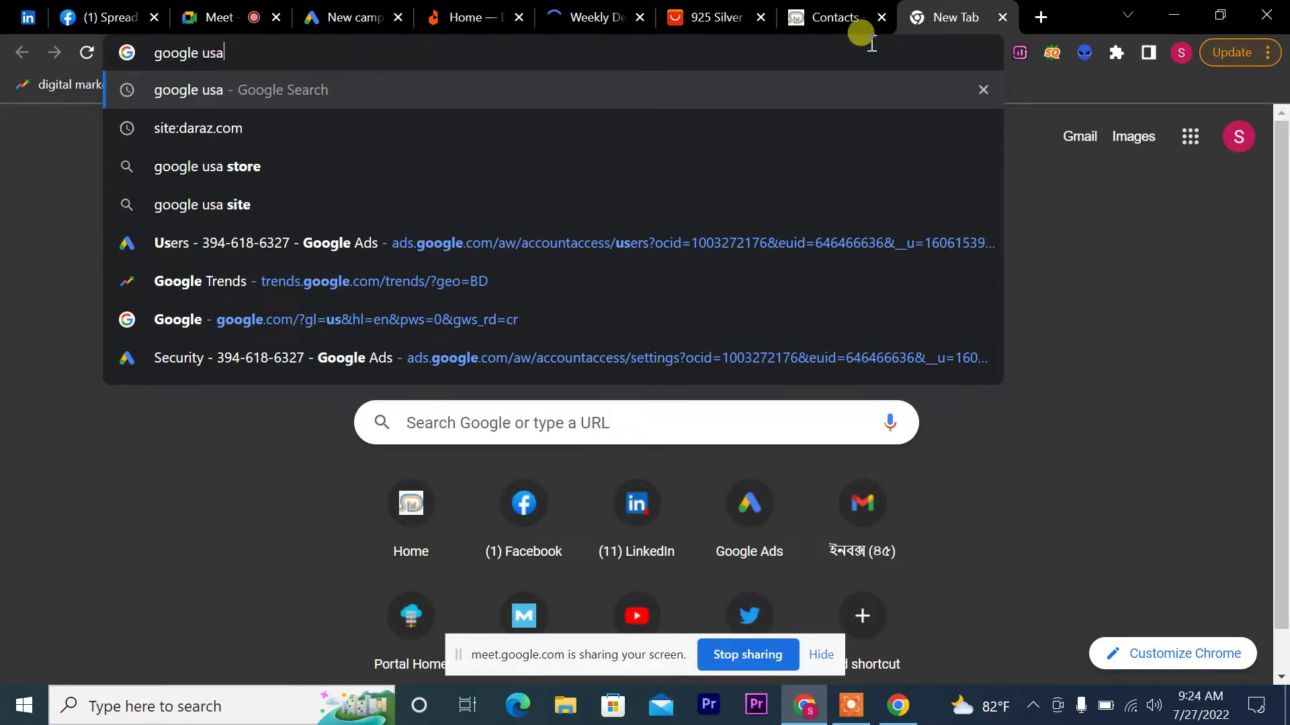
key(Return)
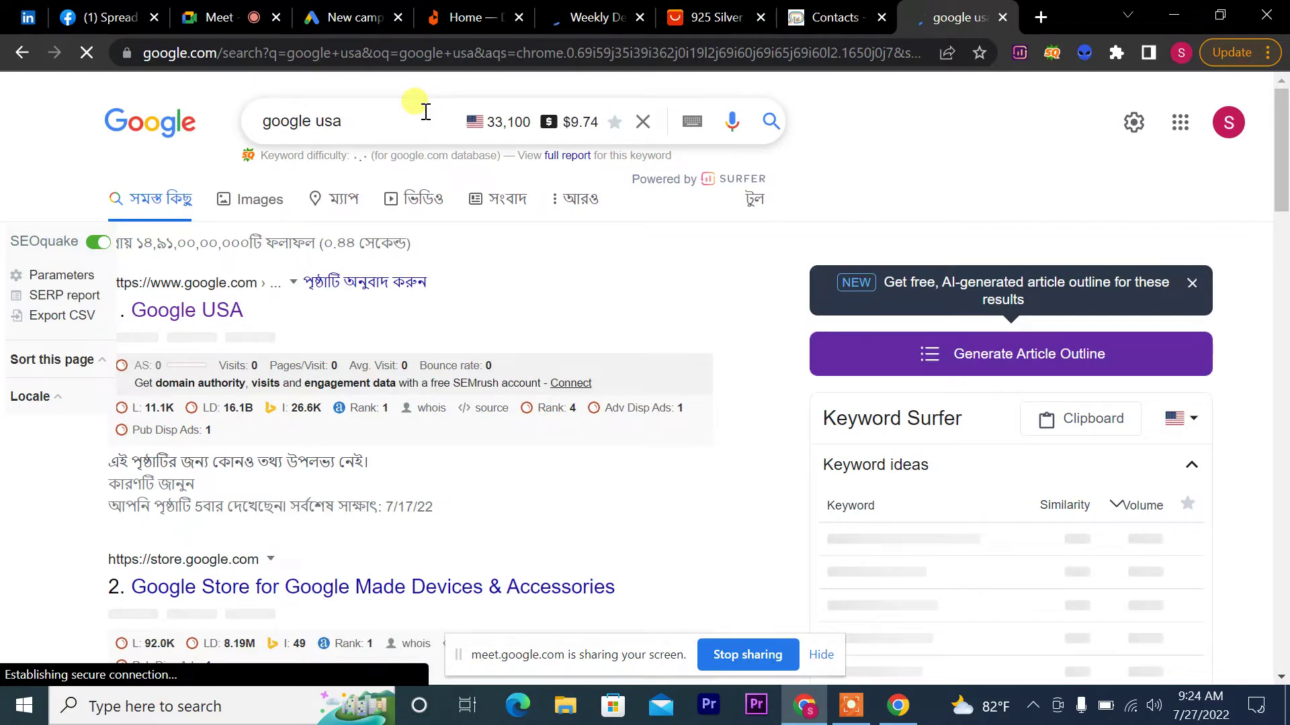
click(202, 309)
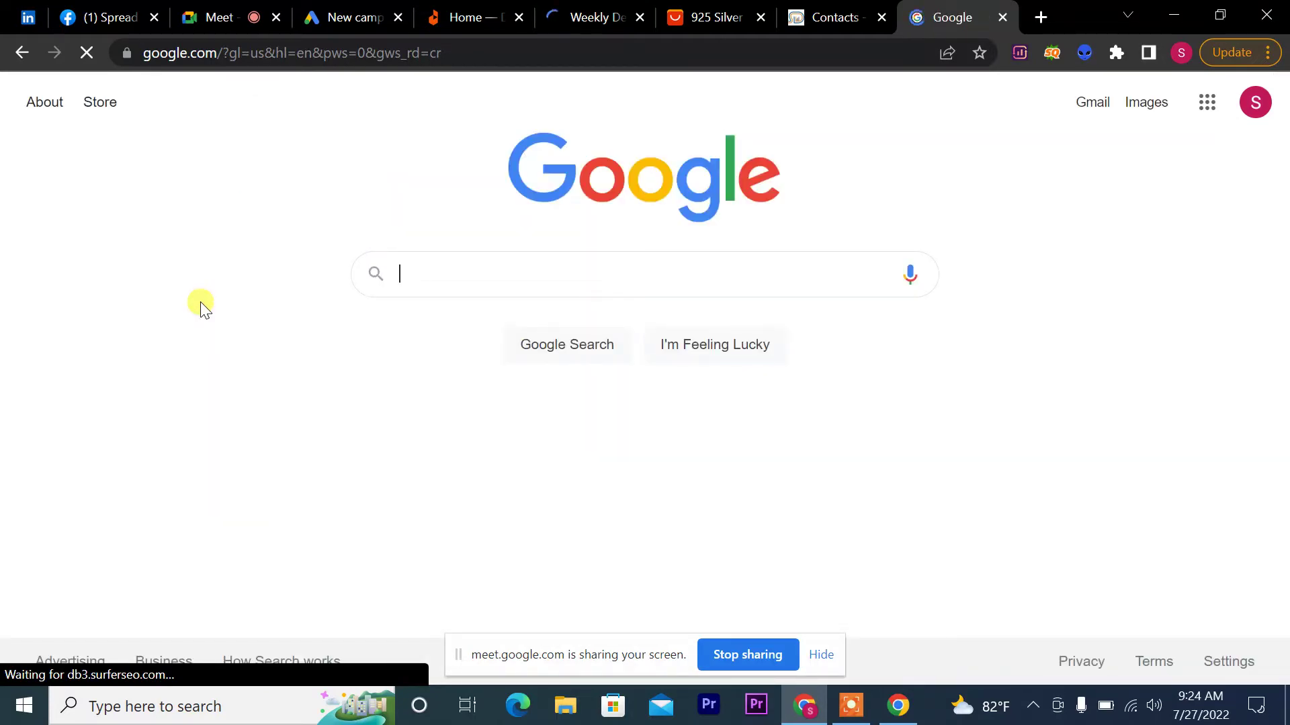
Step: Search Google USA for "digital marketing agency" and highlight "Digital Marketing Agency" in the brickmarketing.com ad headline
click(561, 271)
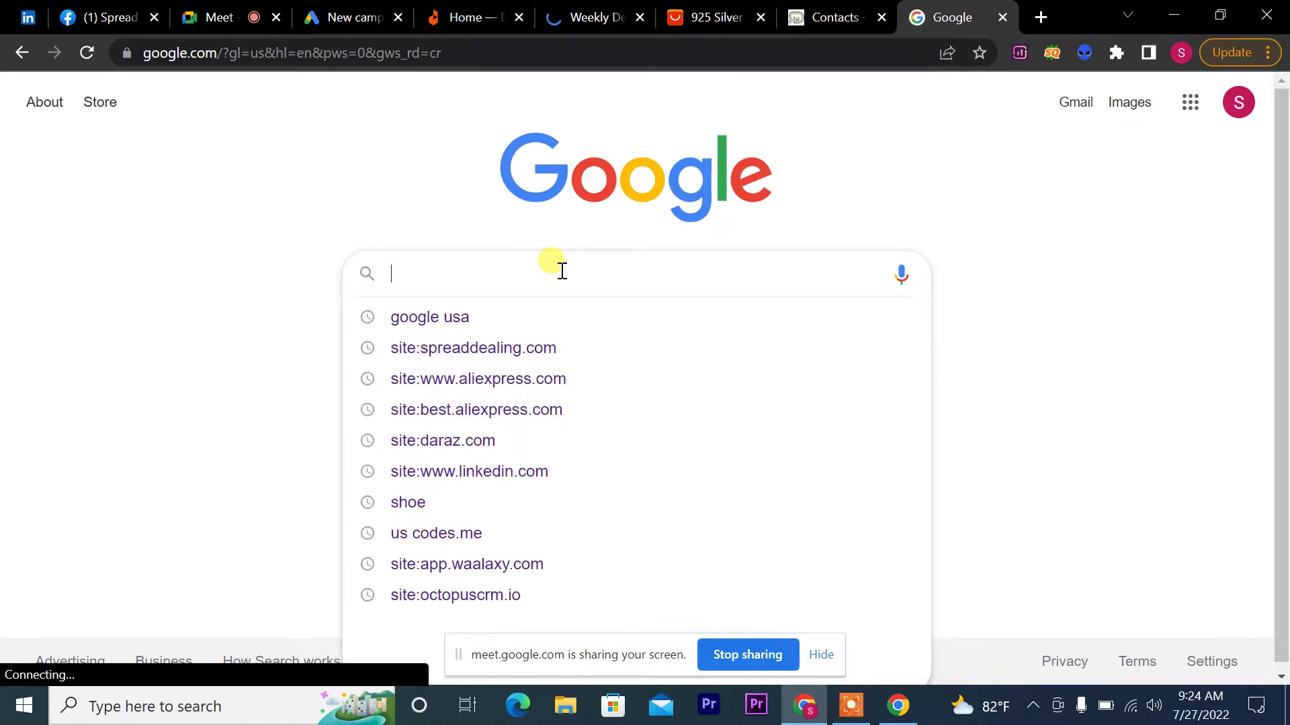
text(digital)
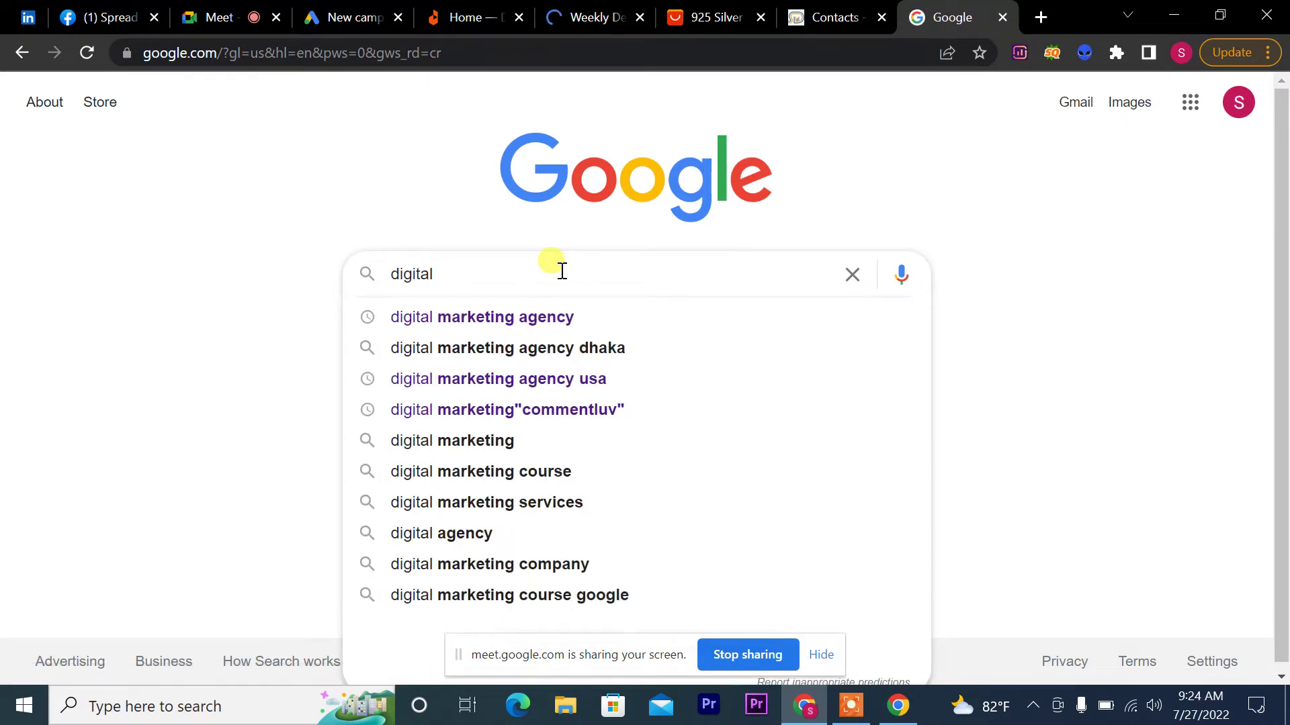
key(Down)
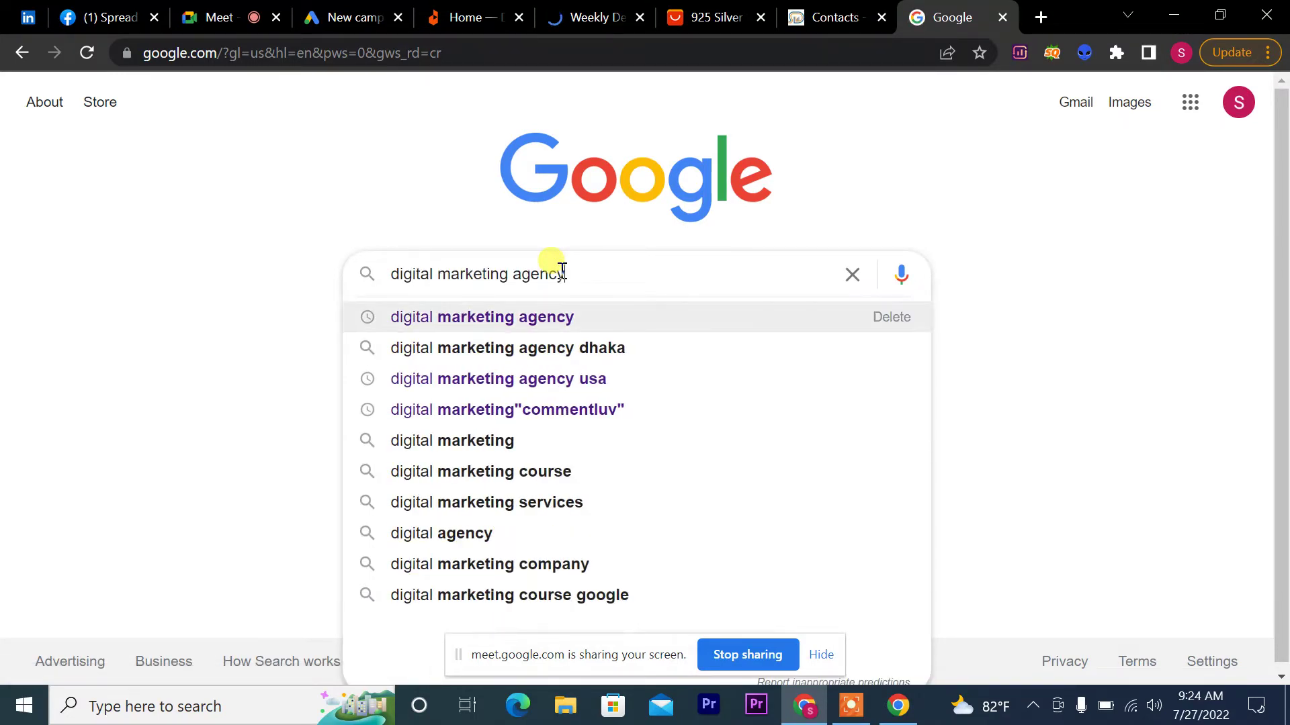
key(Return)
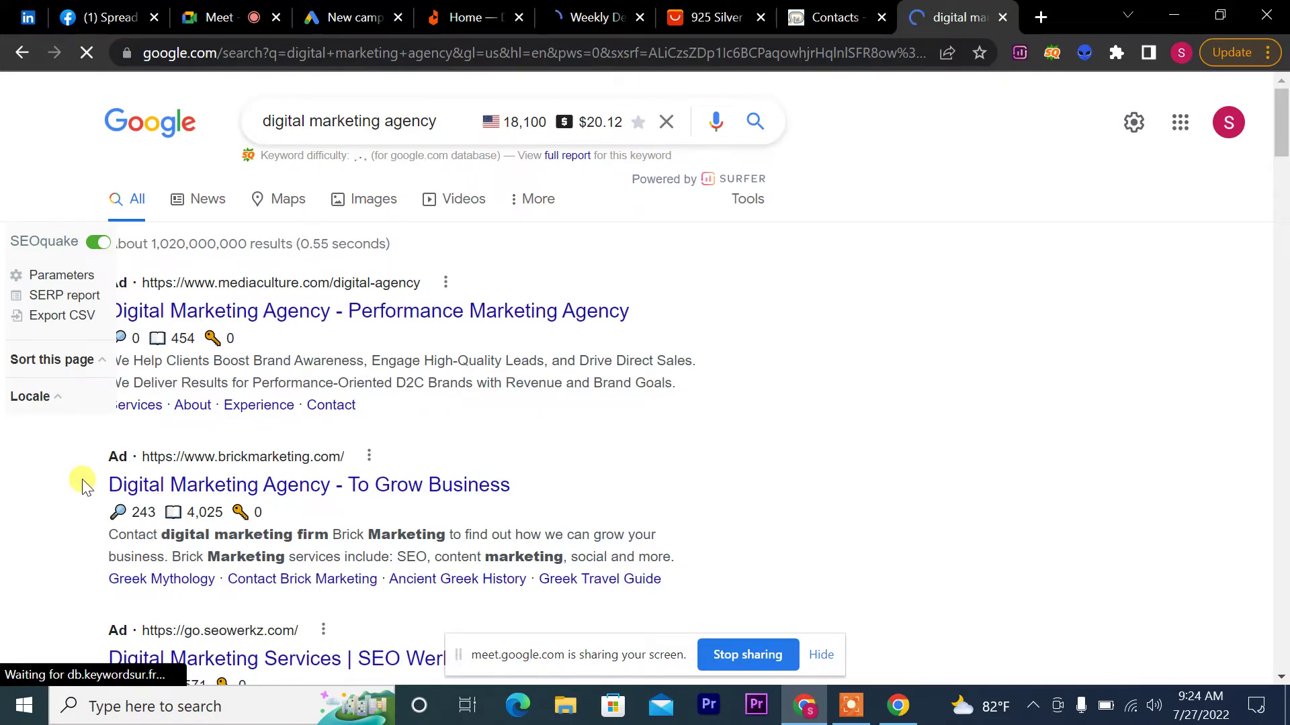
drag(86, 483, 341, 484)
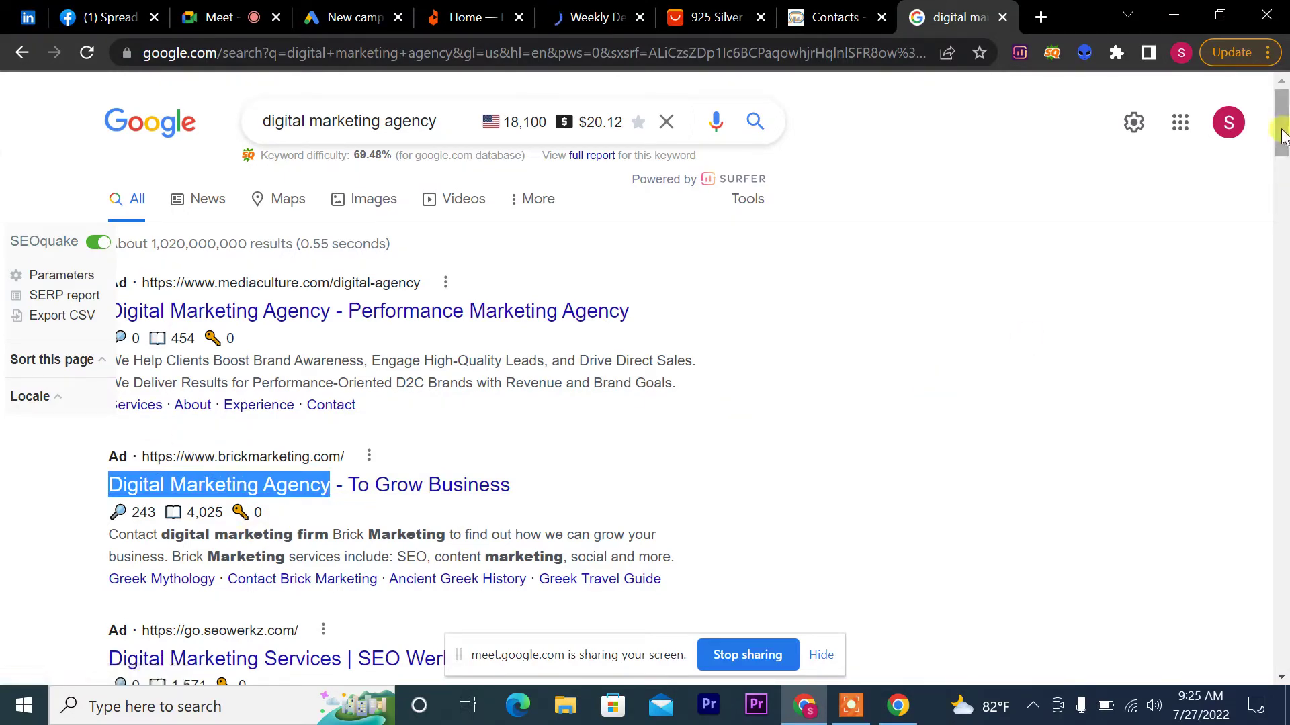
Step: Capture the first organic result, digitalmarketingagency.com, outline its address and title with a red rectangle, and discard the capture
drag(1282, 140, 1281, 210)
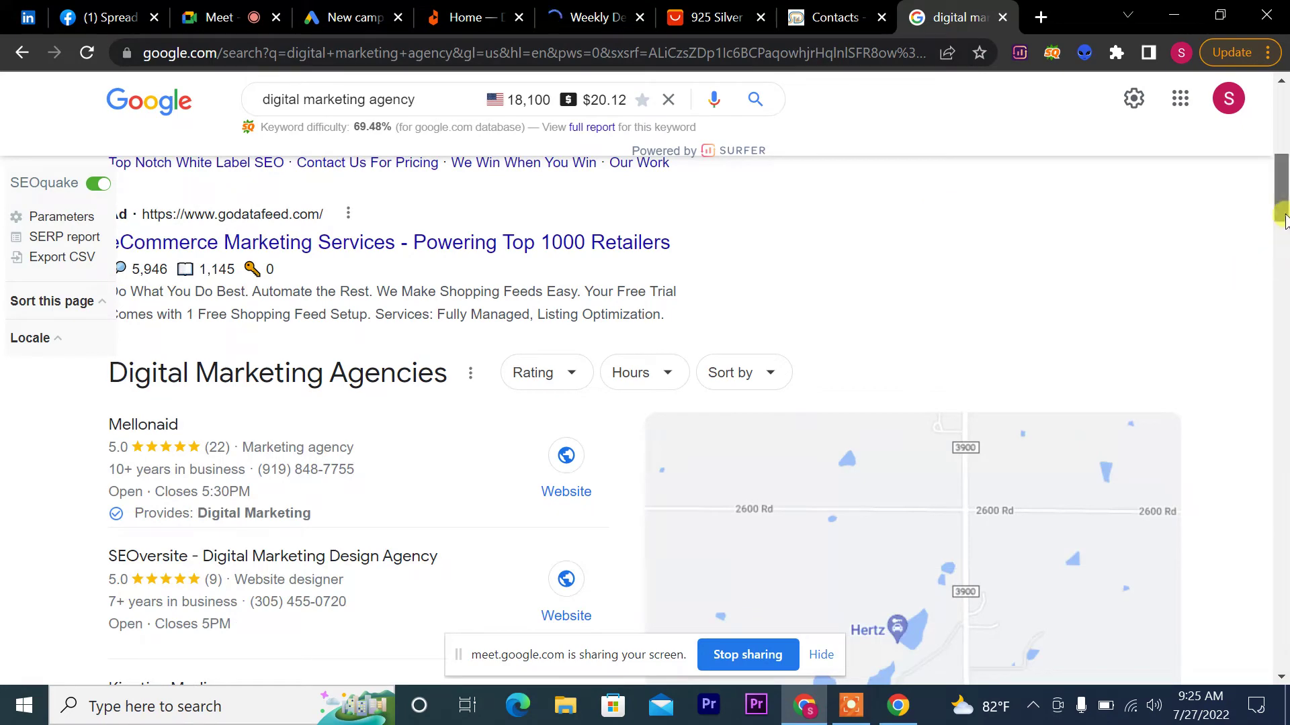
drag(1282, 221, 1283, 316)
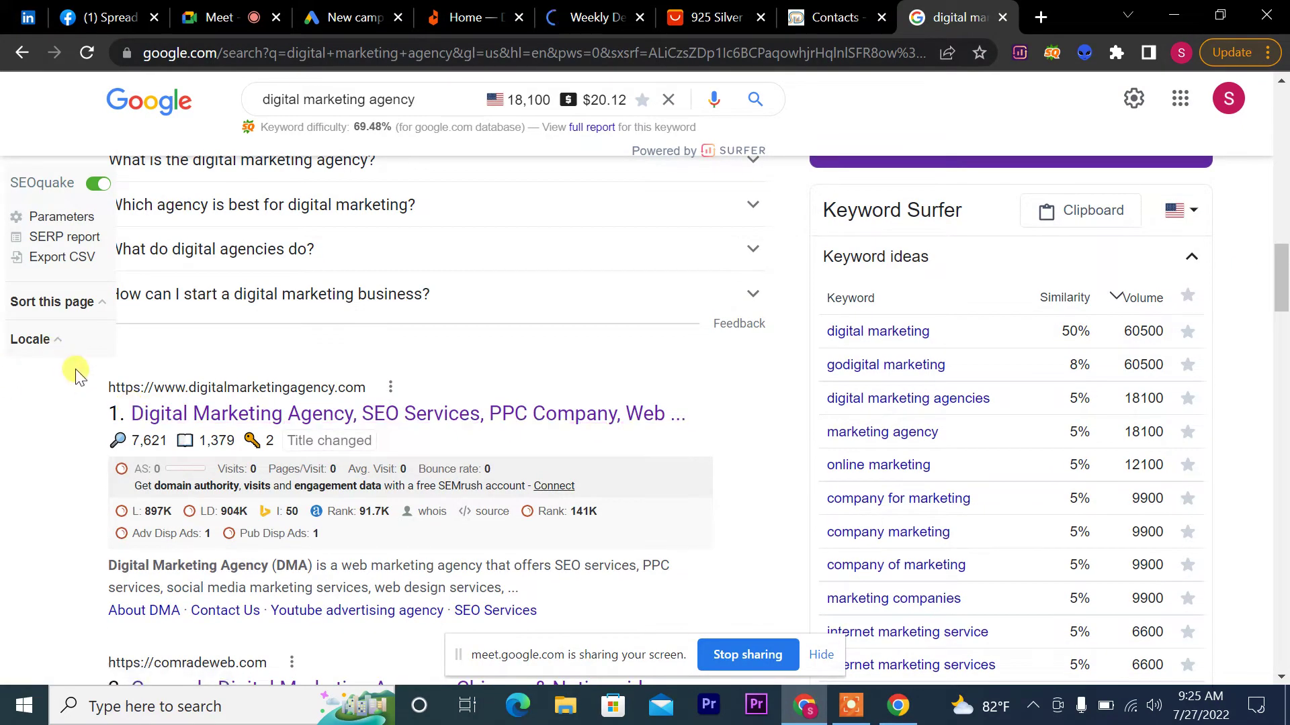
key(Print)
drag(55, 342, 941, 647)
click(964, 495)
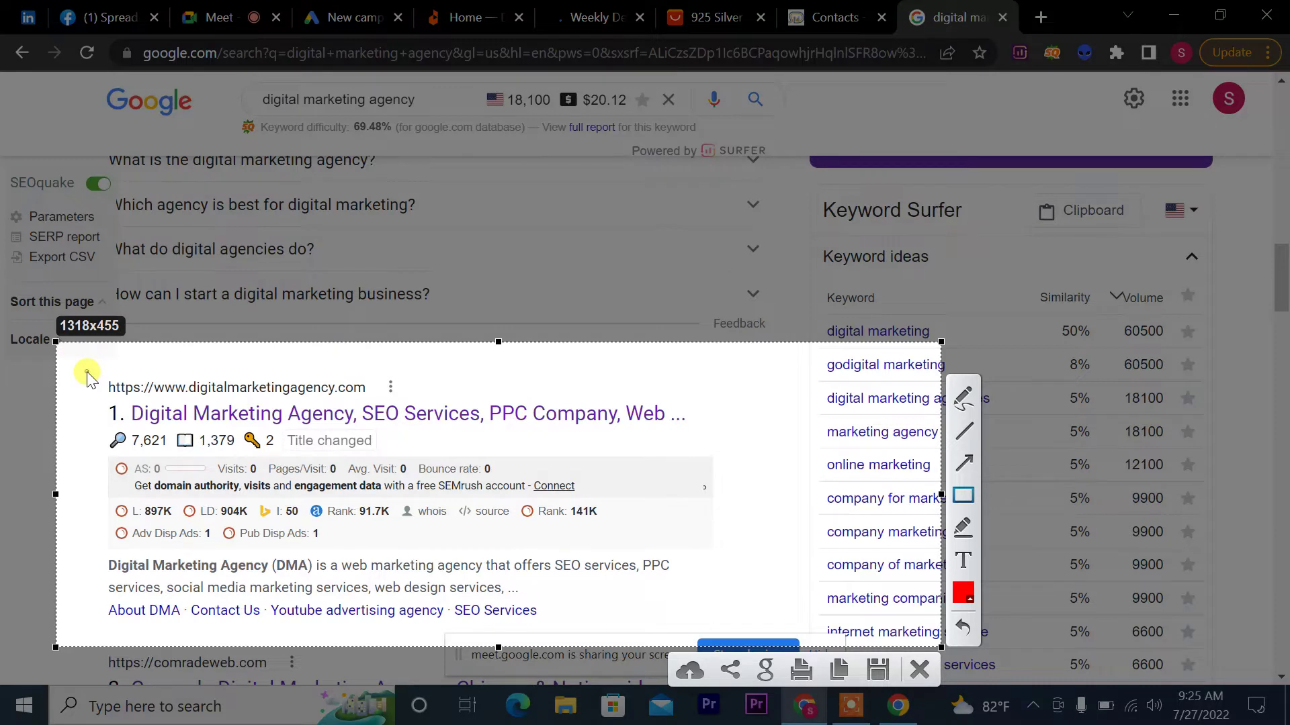
mouse_move(88, 372)
mouse_down()
mouse_move(593, 461)
mouse_move(714, 459)
mouse_up()
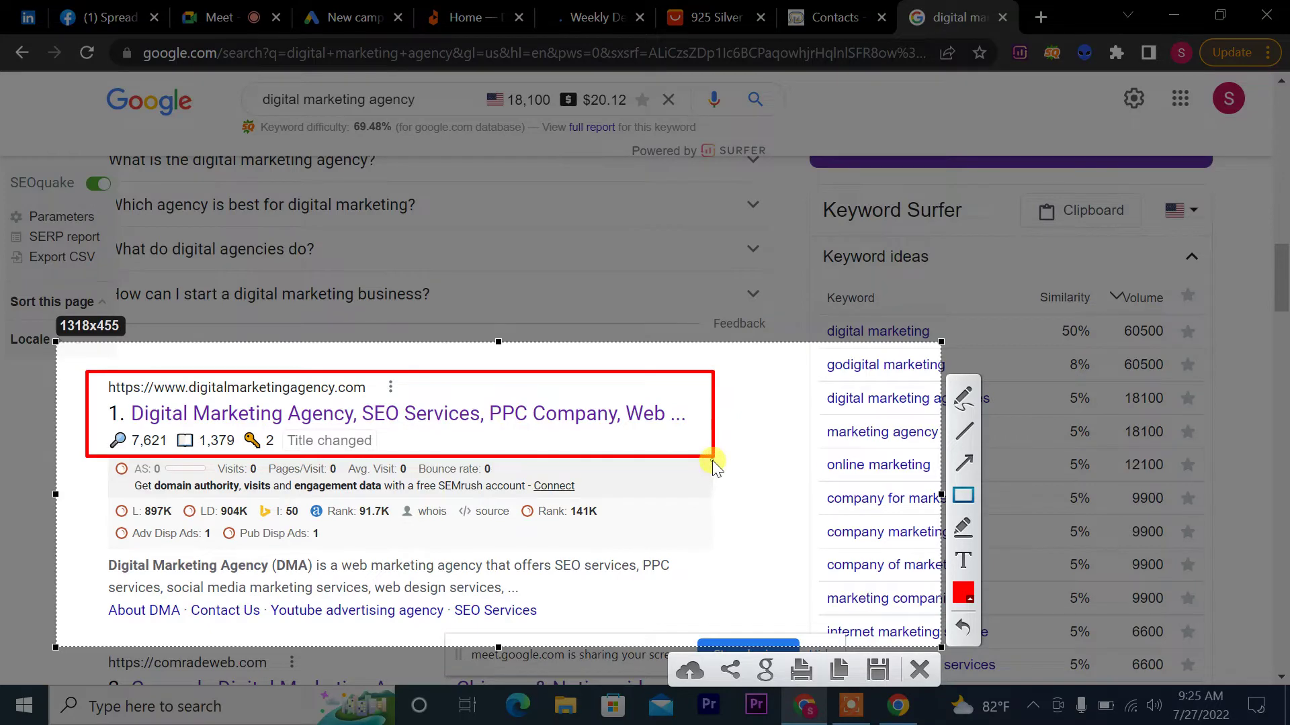
click(920, 670)
Step: Capture the brickmarketing.com ad and outline its Ad label and both parts of its headline with red rectangles
drag(1279, 295, 1279, 114)
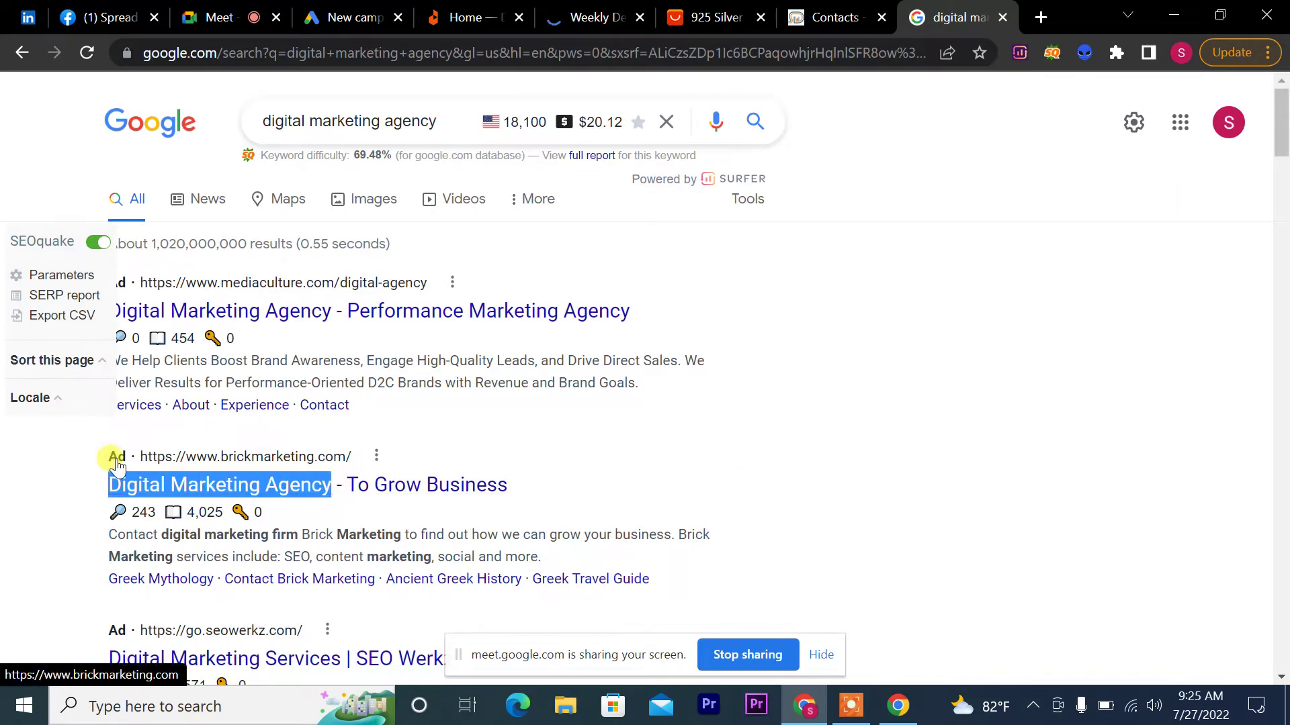
key(Print)
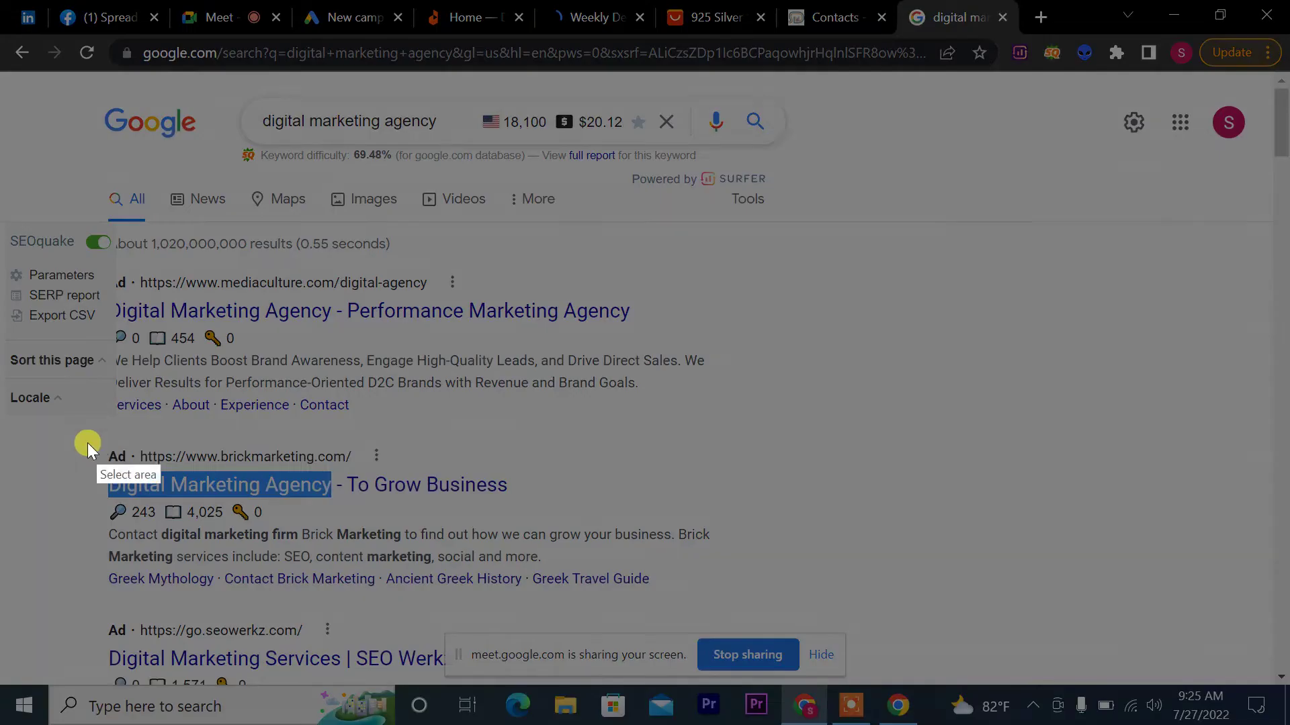
mouse_move(52, 427)
mouse_down()
mouse_move(723, 557)
mouse_move(773, 598)
mouse_up()
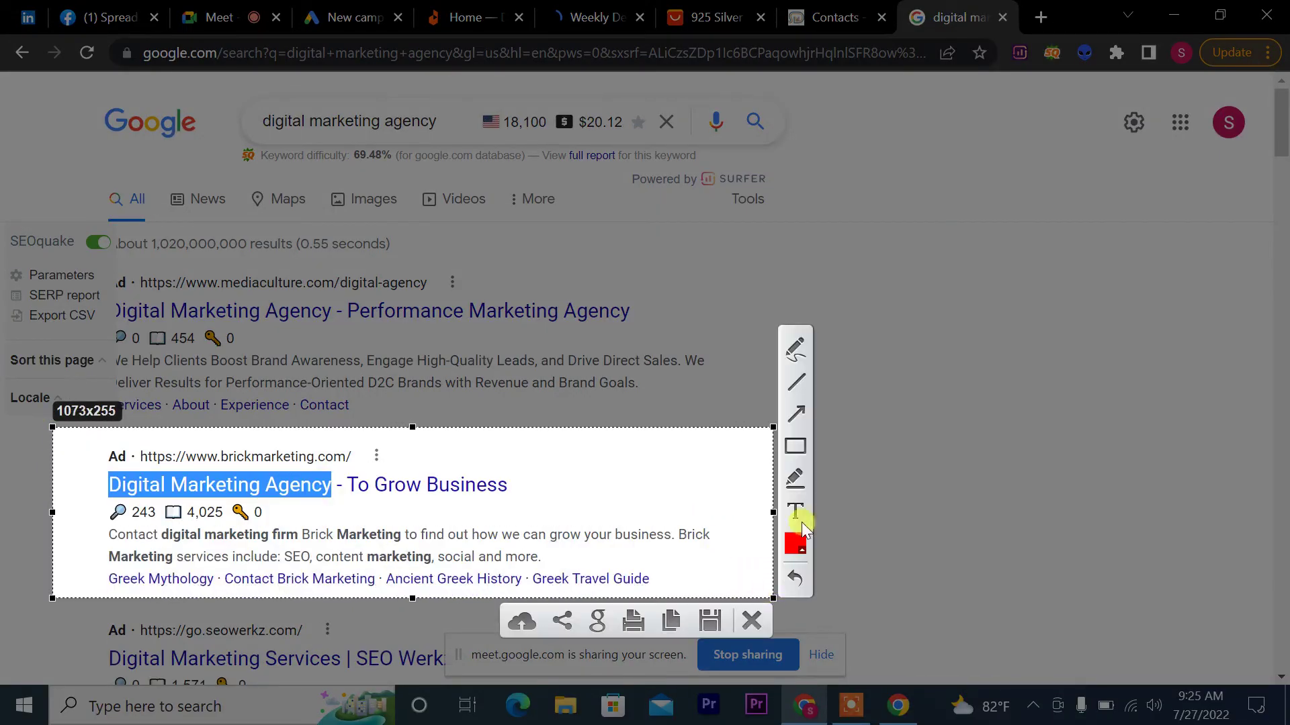
click(795, 446)
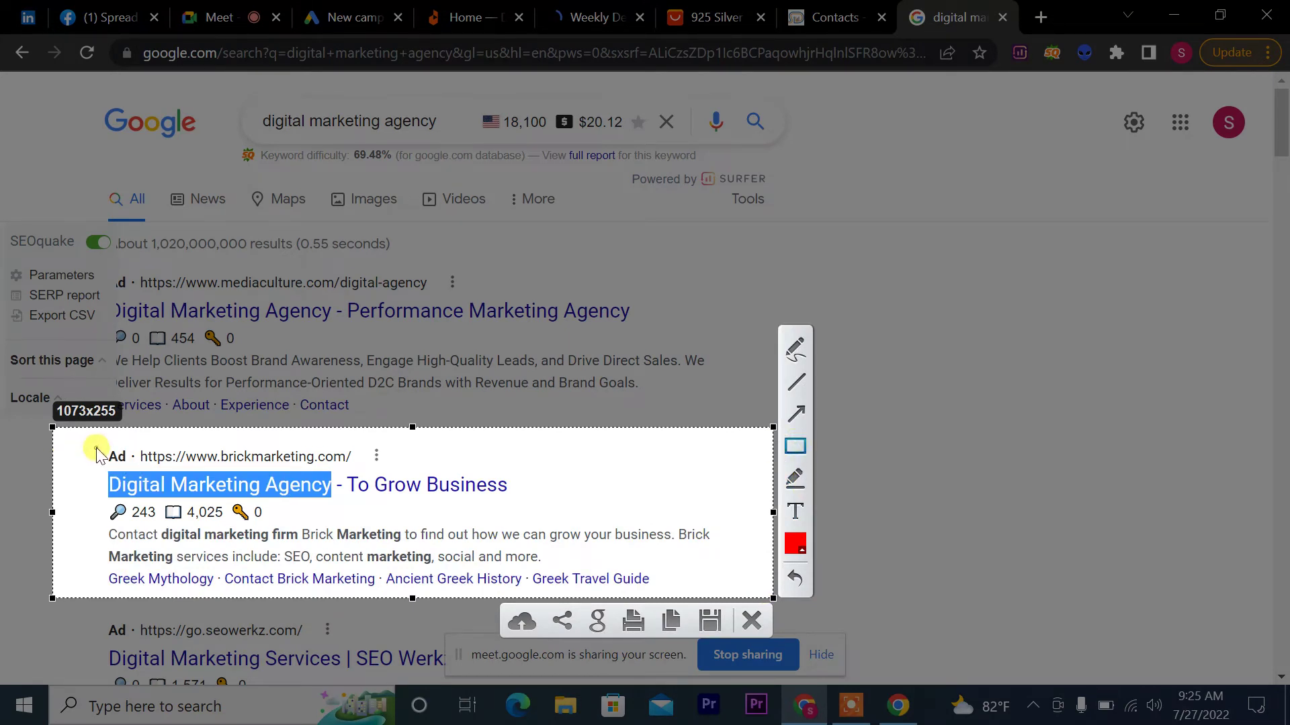
mouse_move(94, 447)
mouse_down()
mouse_move(340, 498)
mouse_move(512, 485)
mouse_move(522, 497)
mouse_up()
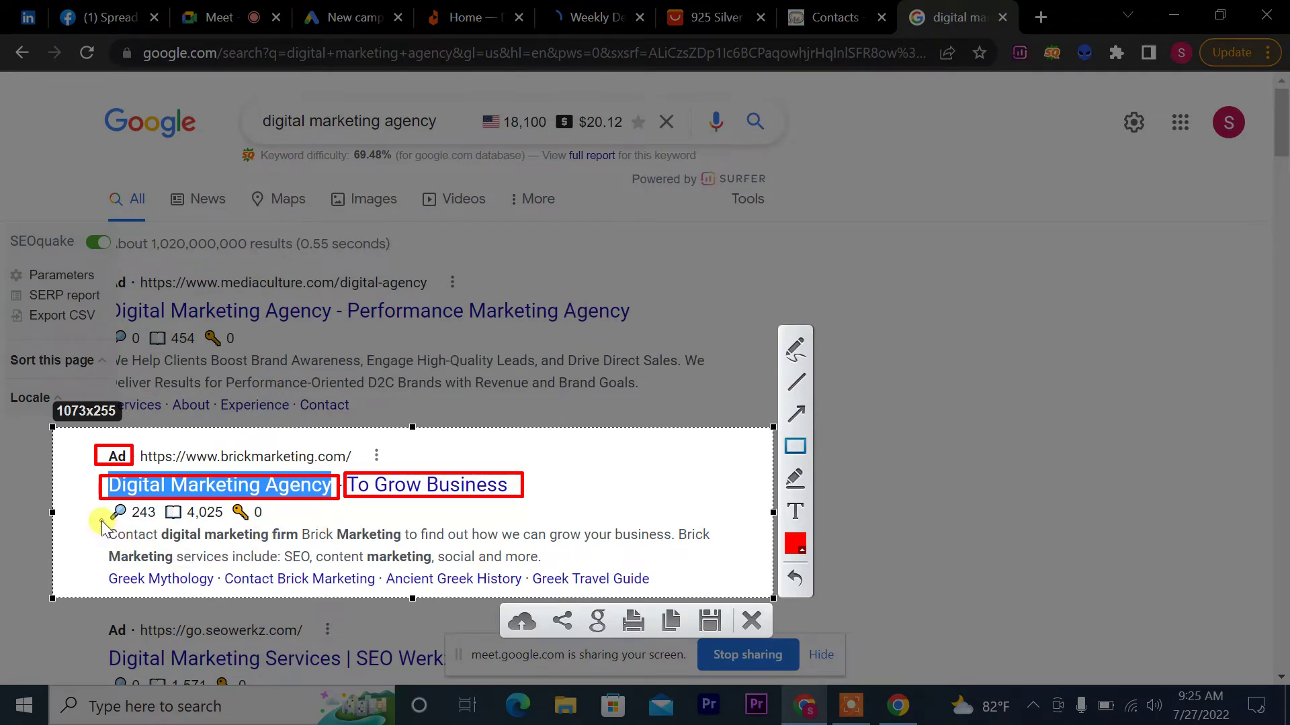
Step: Outline the brickmarketing.com ad's description and the whole ad in red on the capture, and discard the capture
mouse_move(102, 521)
mouse_down()
mouse_move(823, 568)
mouse_move(723, 567)
mouse_up()
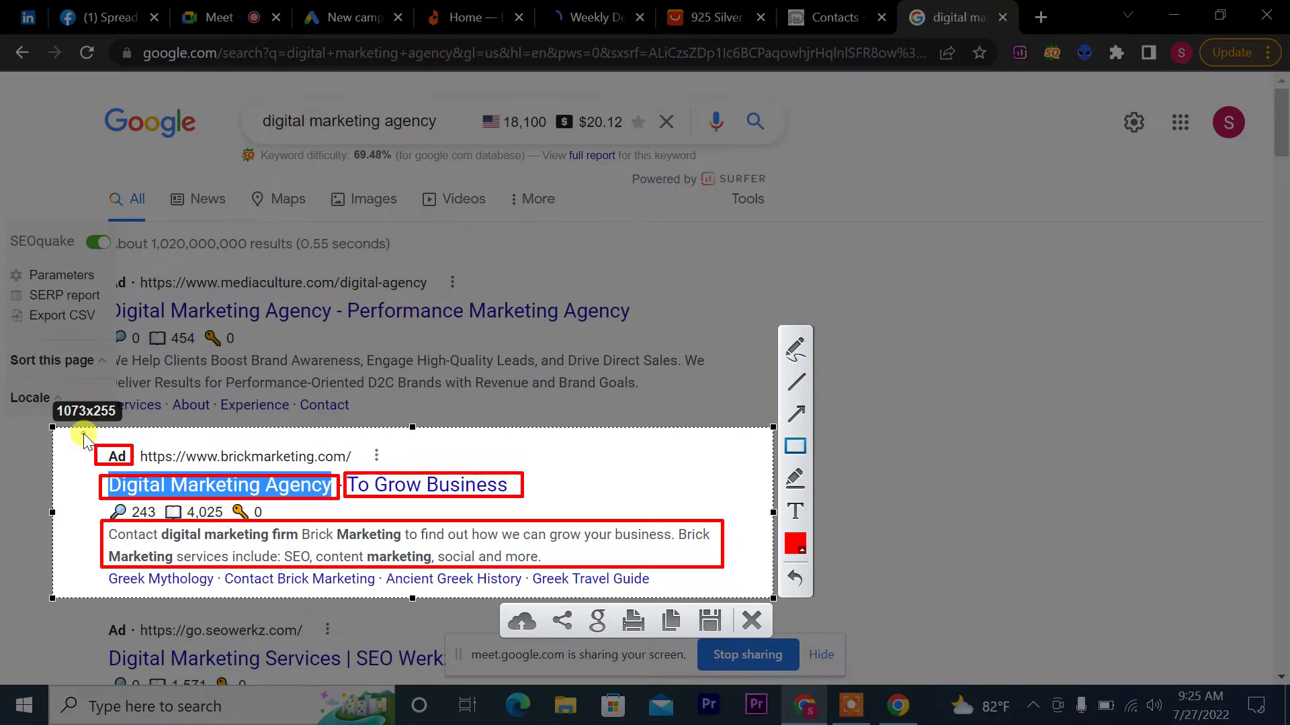
mouse_move(83, 434)
mouse_down()
mouse_move(795, 602)
mouse_move(744, 594)
mouse_up()
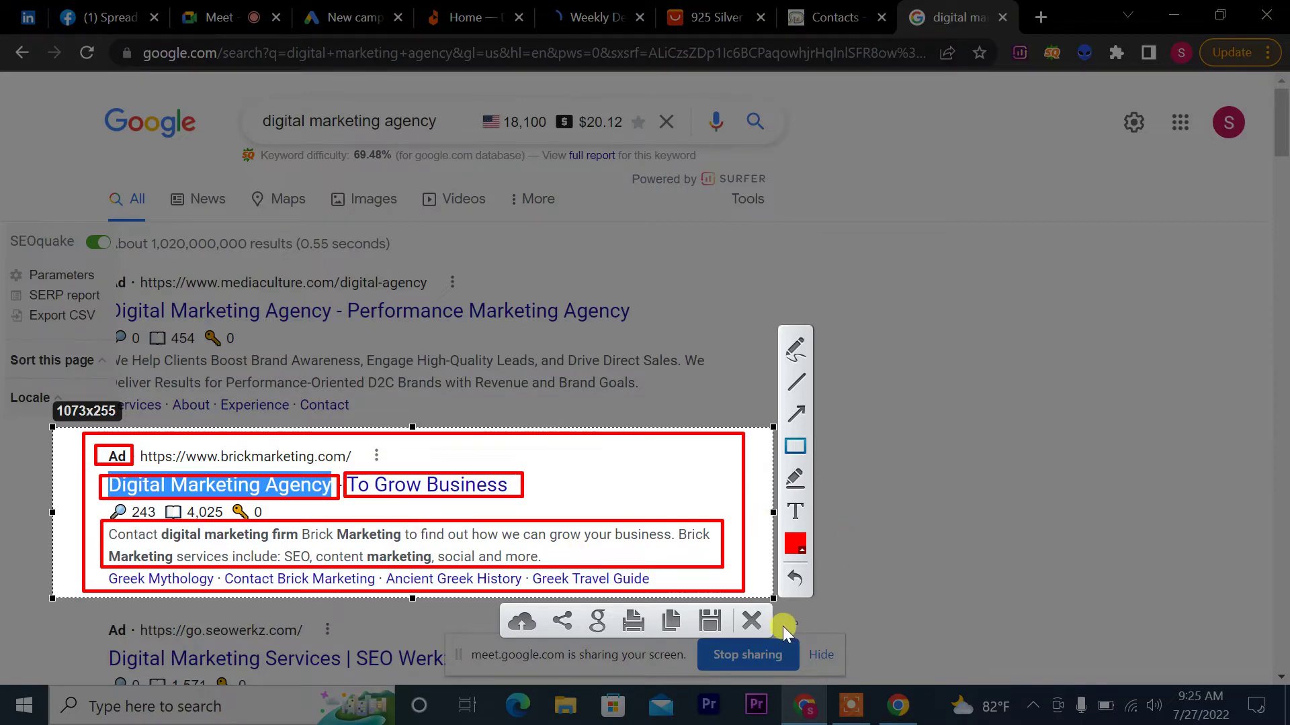
click(752, 621)
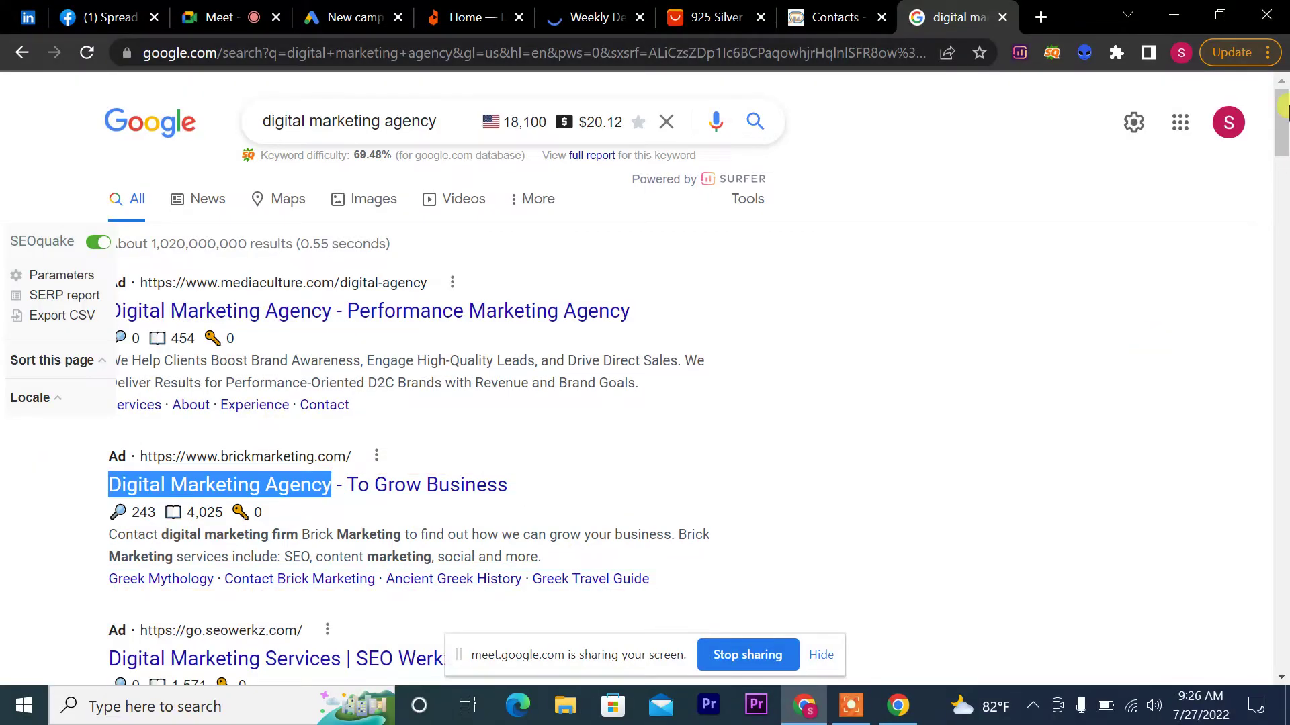
Step: Replace the search query with "shoe" and run the search on Google USA
drag(1281, 145, 1281, 88)
click(441, 127)
drag(441, 126, 71, 159)
key(BackSpace)
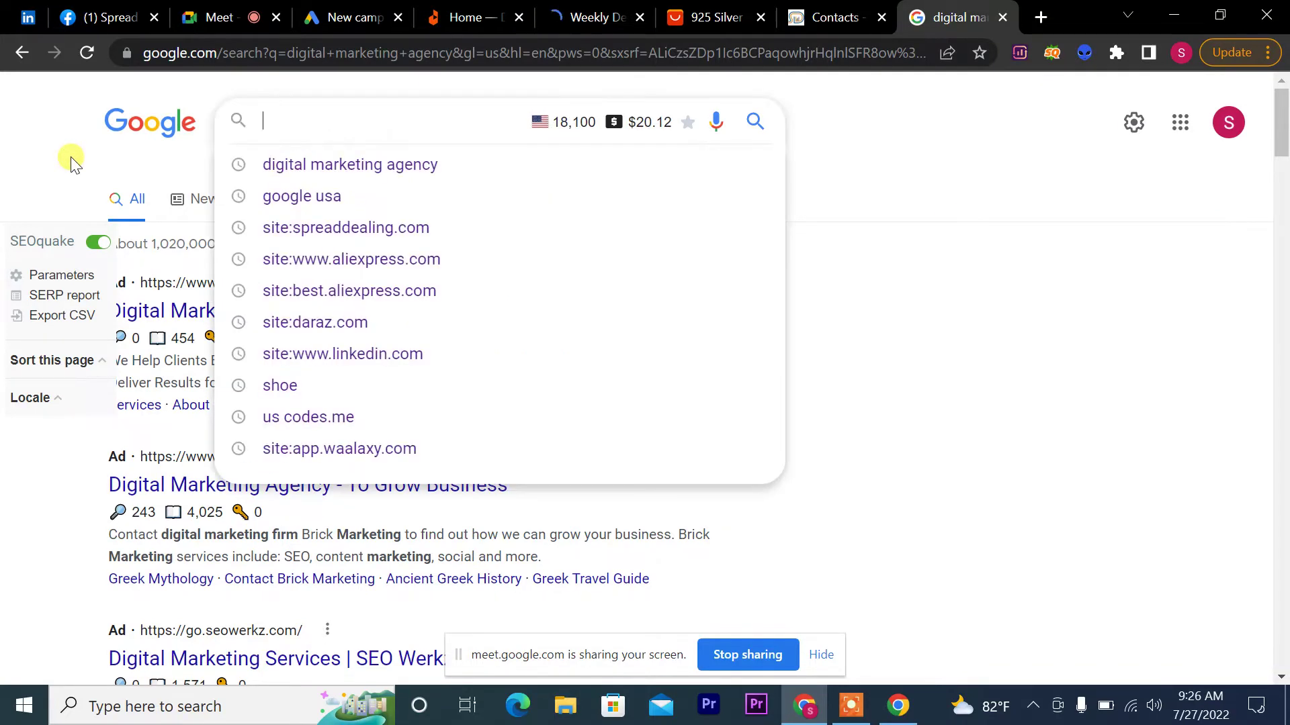
text(shoe)
key(Return)
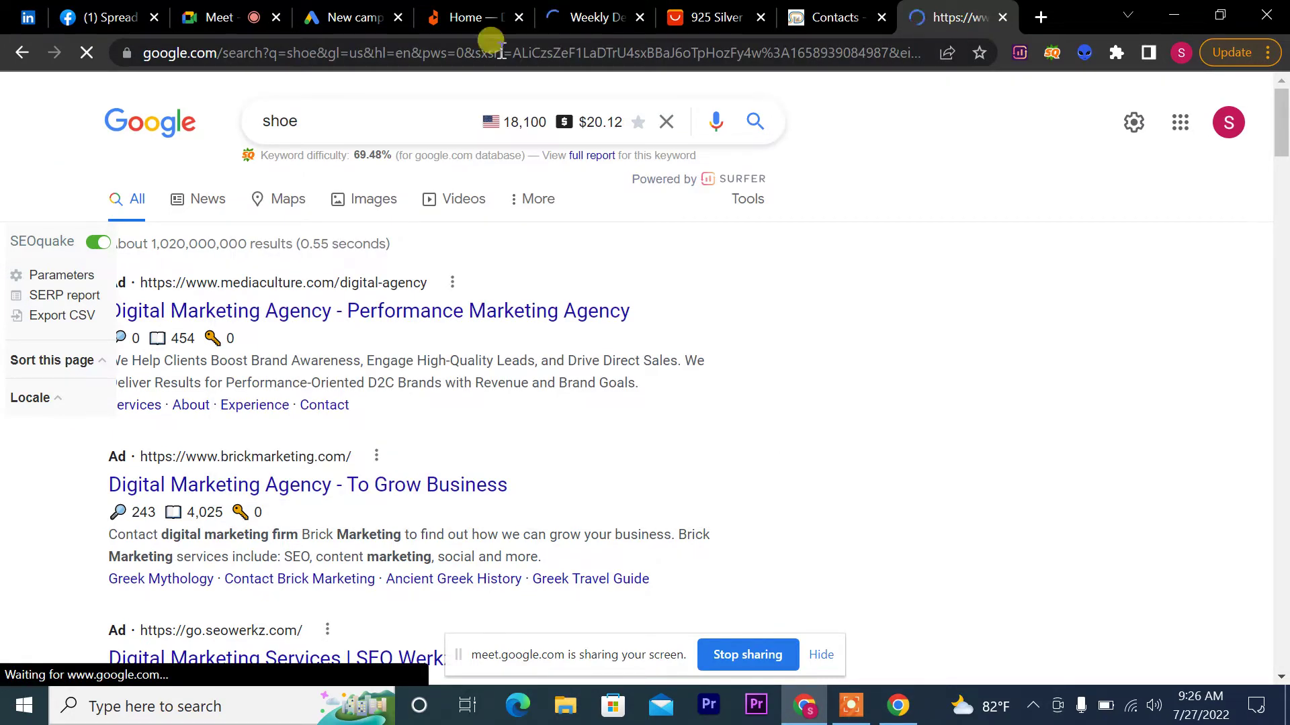
Step: Run a Google search for "getintopc" in a new browser tab
click(1042, 15)
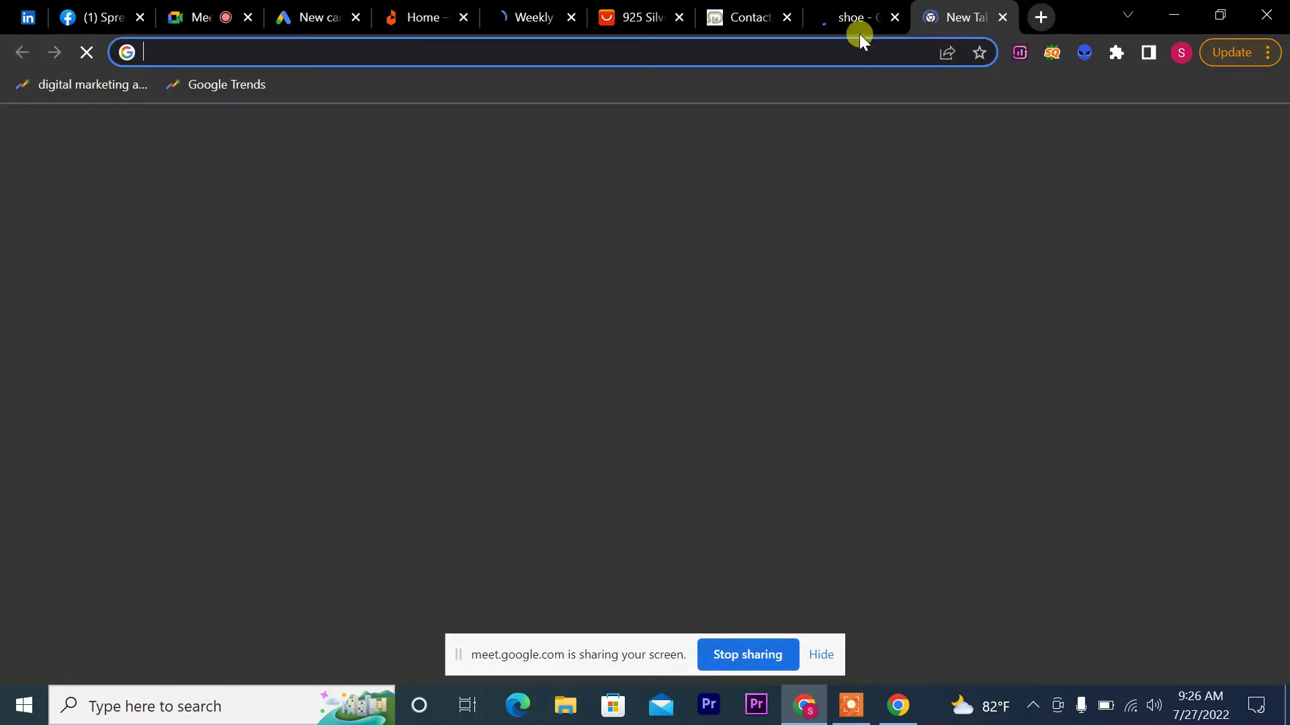
click(862, 52)
text(gwe)
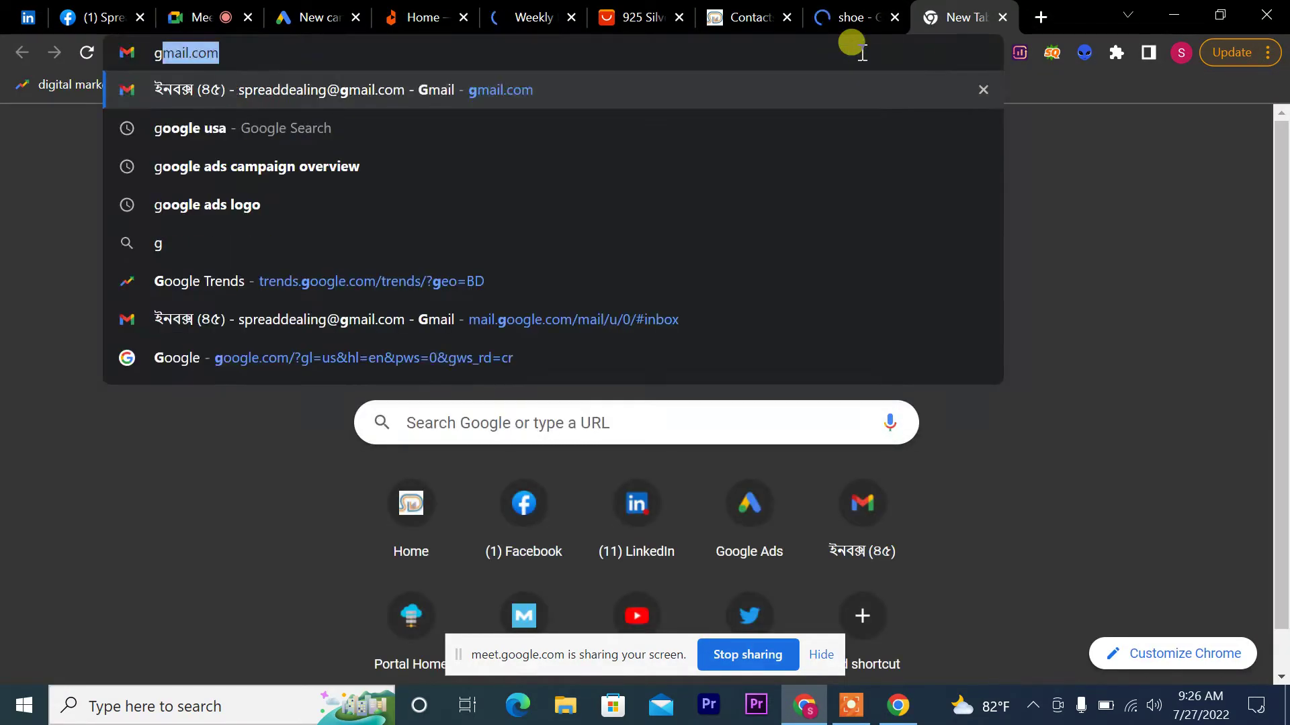
key(BackSpace)
key(BackSpace)
text(et)
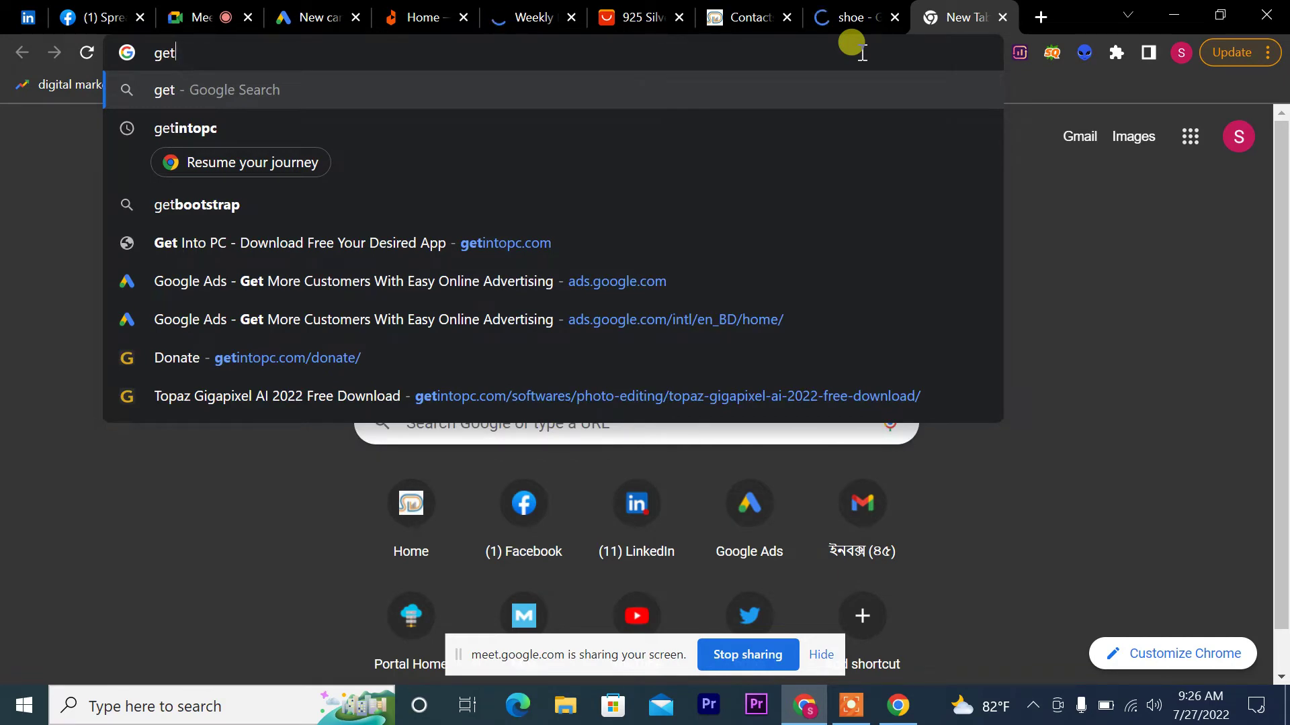
key(Down)
key(Return)
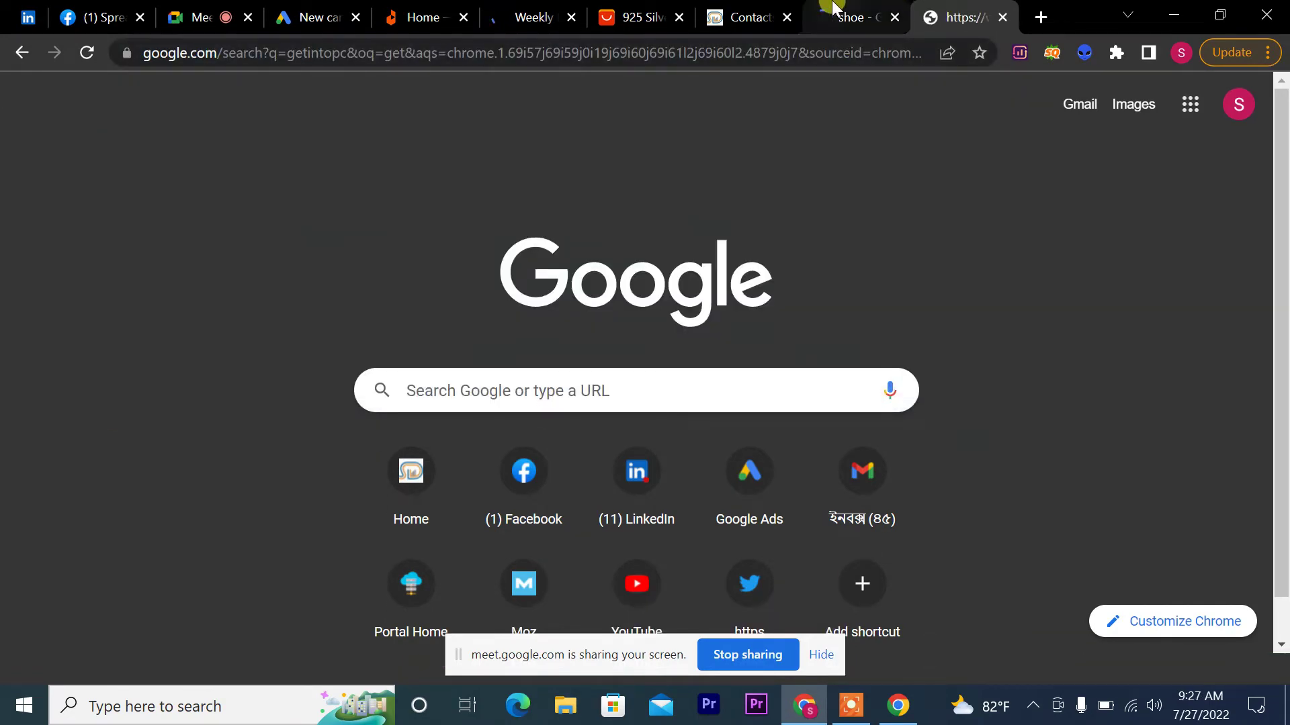
Step: Capture the Popular products area of the shoe results and outline the Nike Air Shoes image and name with red rectangles
click(833, 7)
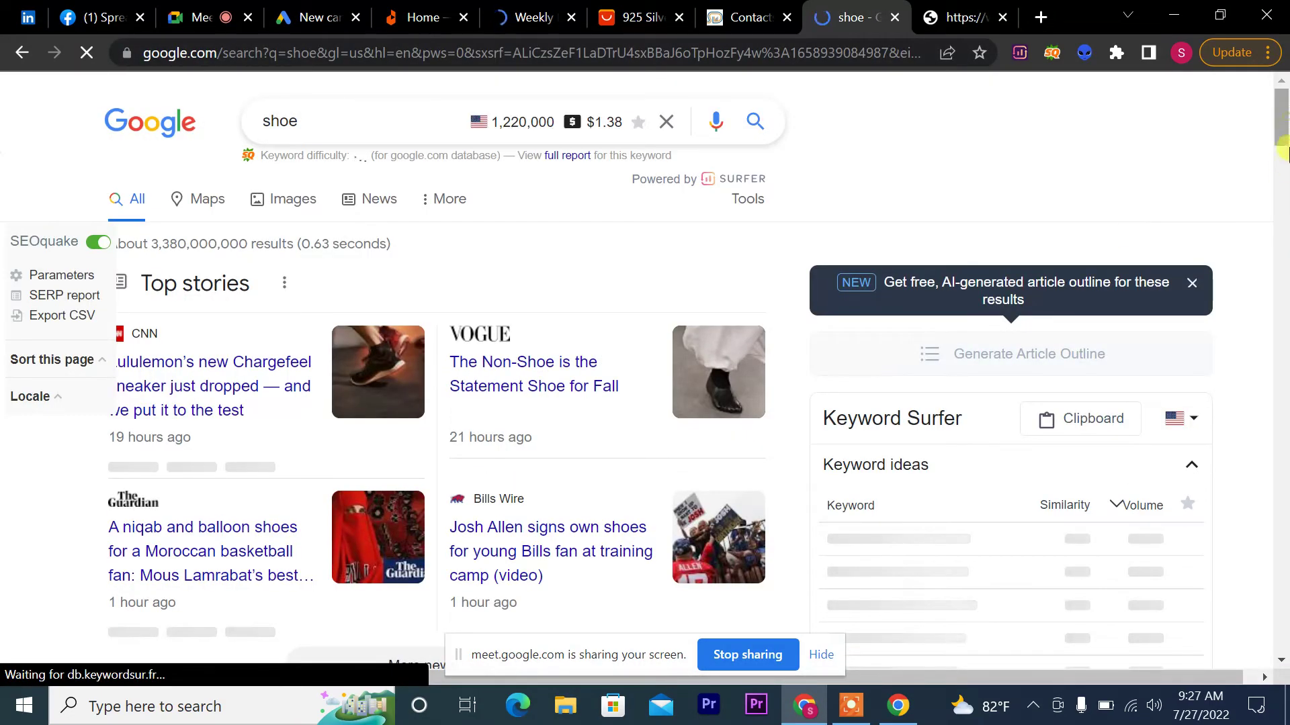
drag(1283, 153, 1283, 282)
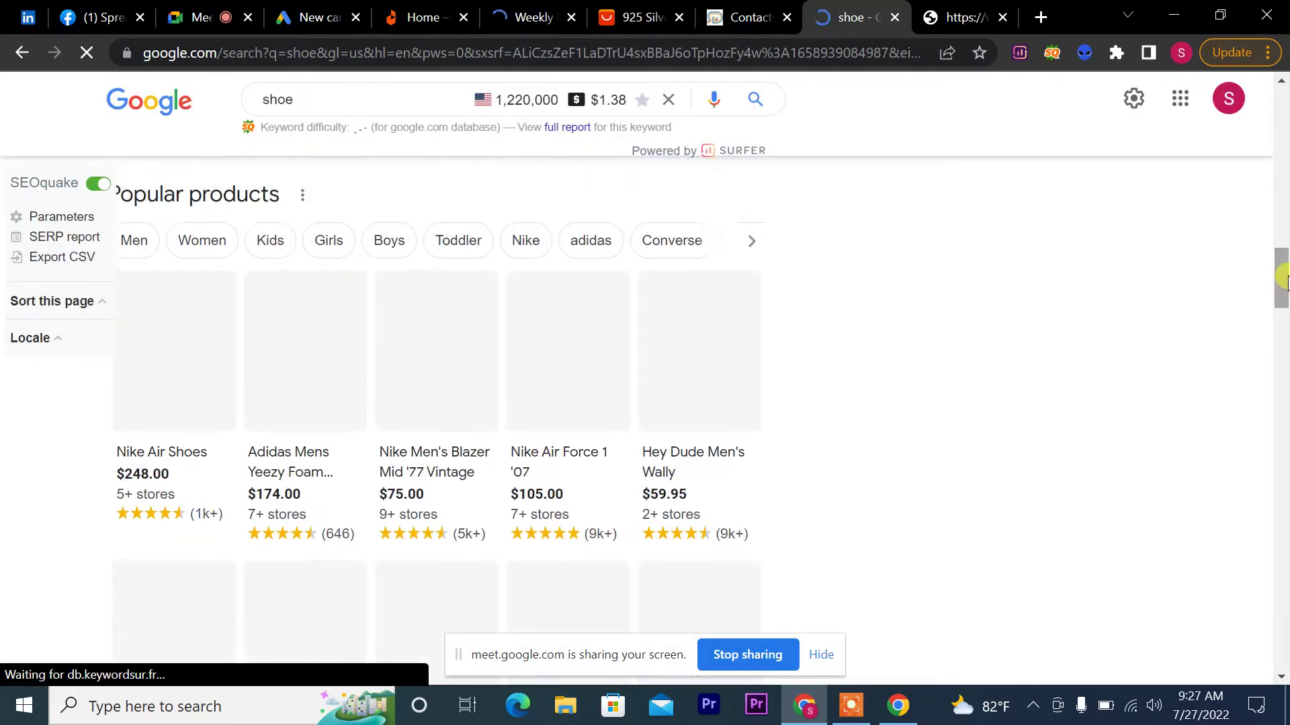
key(ctrl+shift+s)
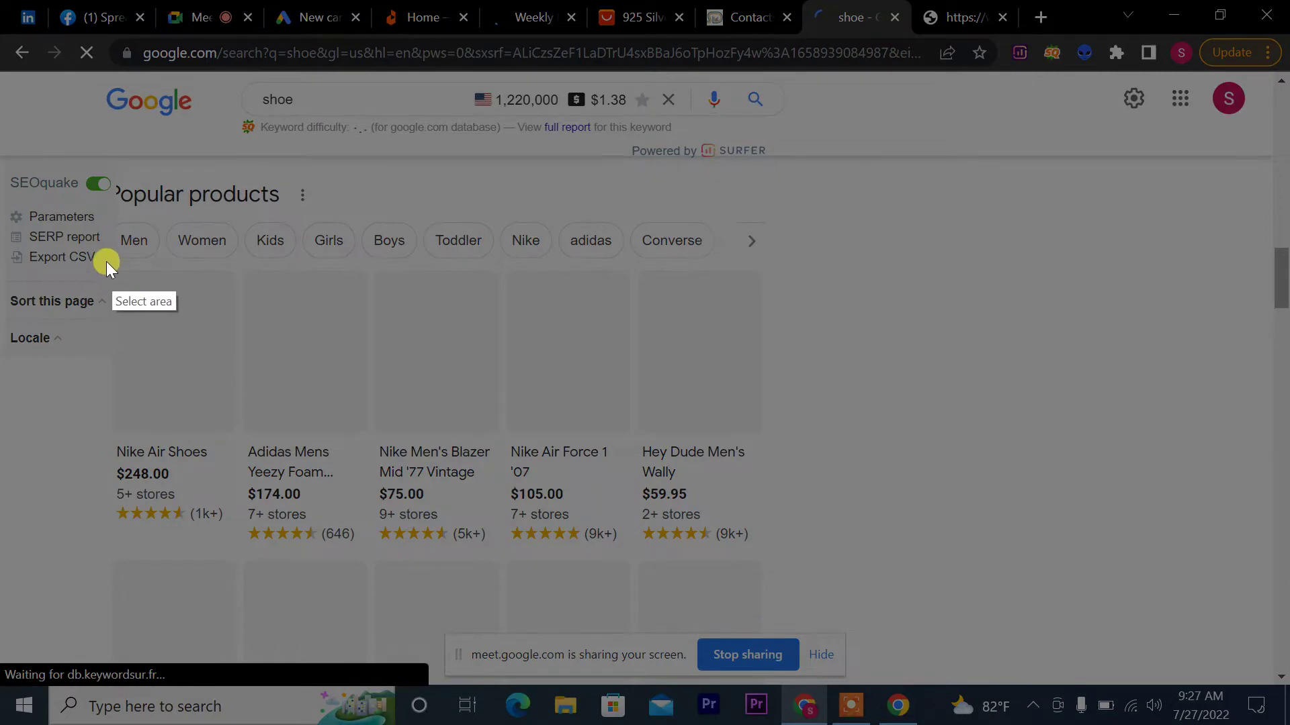
mouse_move(103, 255)
mouse_down()
mouse_move(624, 435)
mouse_move(813, 643)
mouse_up()
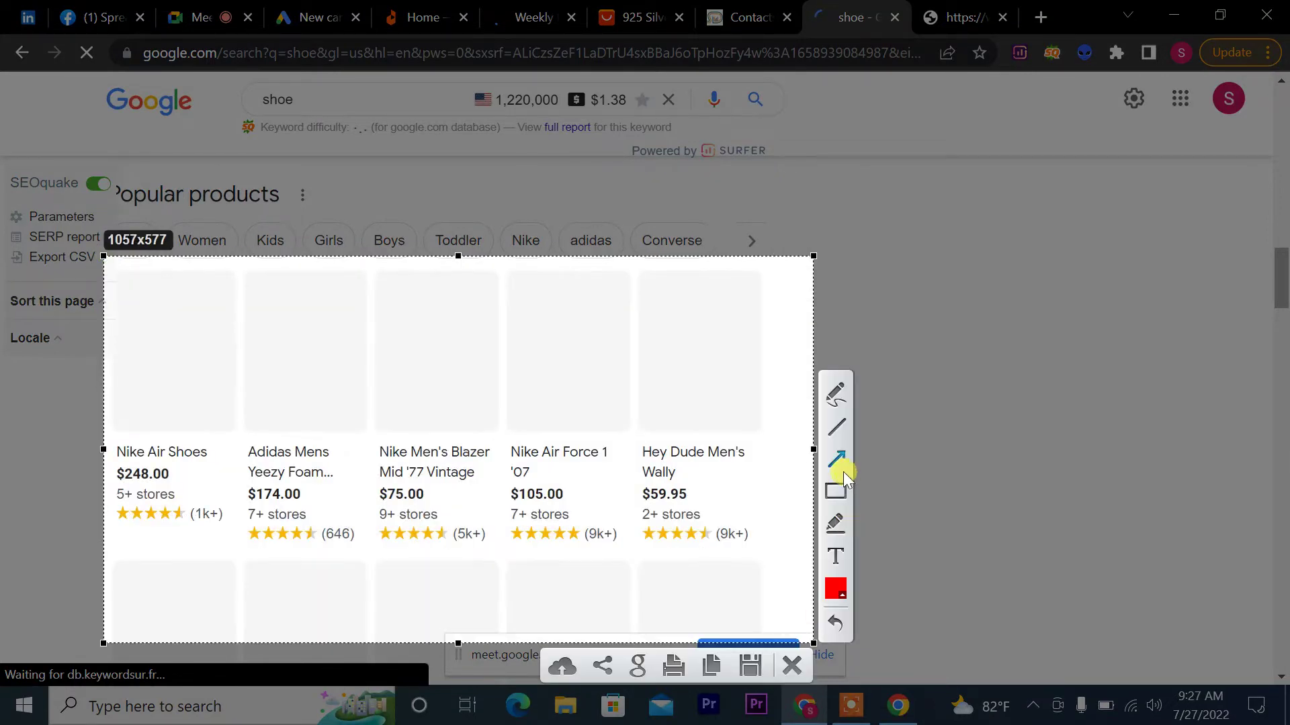
click(838, 492)
mouse_move(111, 270)
mouse_down()
mouse_move(153, 283)
mouse_move(239, 365)
mouse_move(243, 477)
mouse_move(233, 428)
mouse_up()
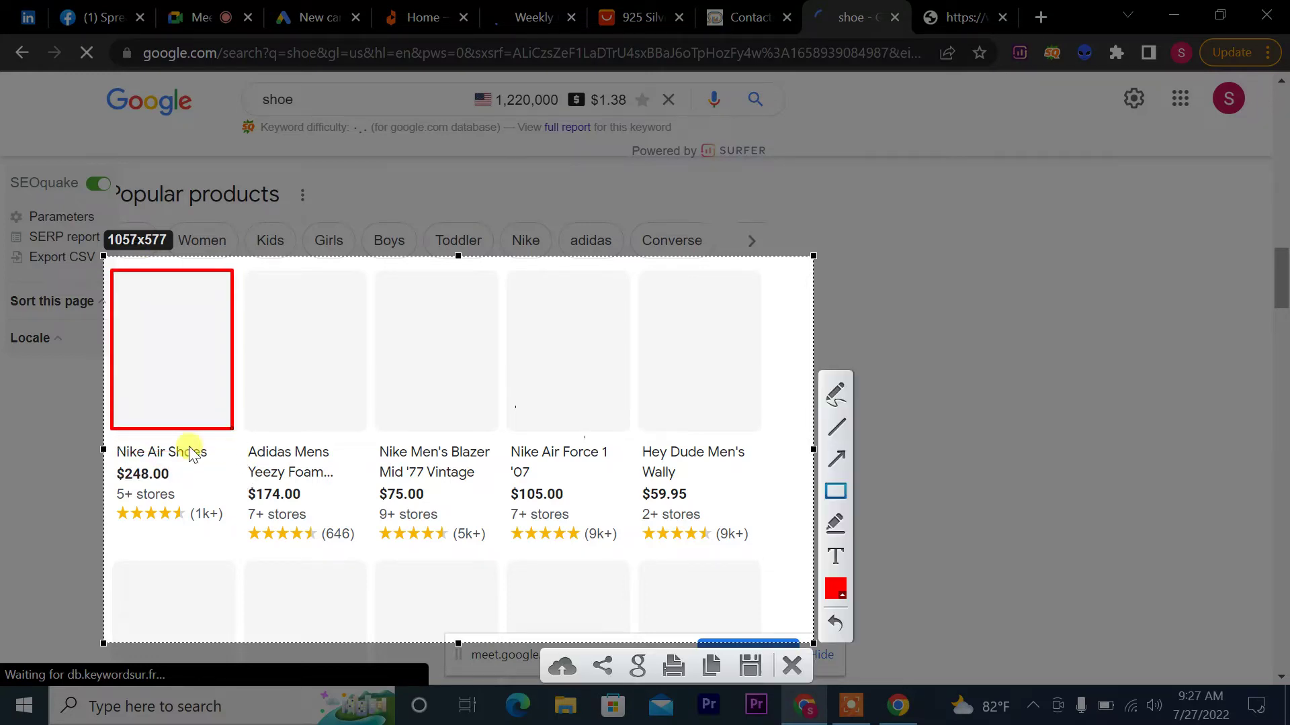
drag(108, 442, 212, 464)
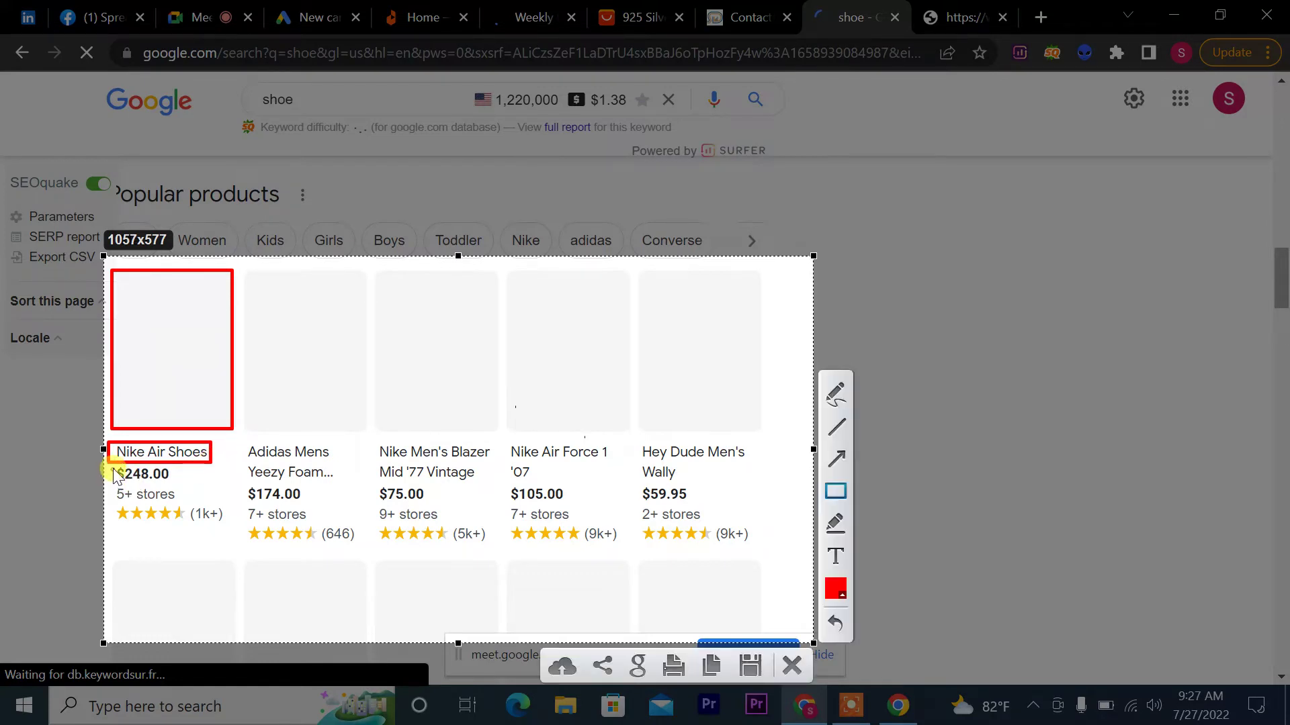
Step: Outline the Nike Air Shoes price, star rating and review count in red on the capture, and discard the capture
drag(111, 463, 184, 479)
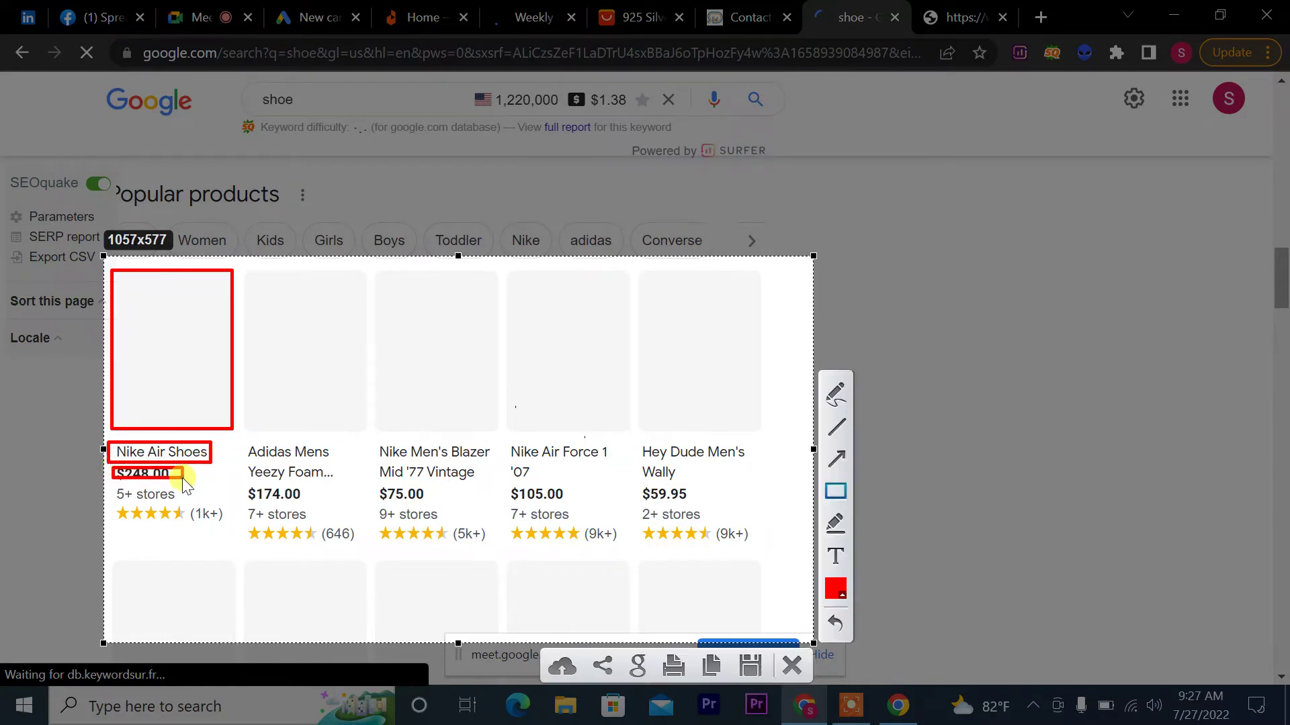
mouse_move(112, 500)
mouse_down()
mouse_move(153, 524)
mouse_move(227, 529)
mouse_up()
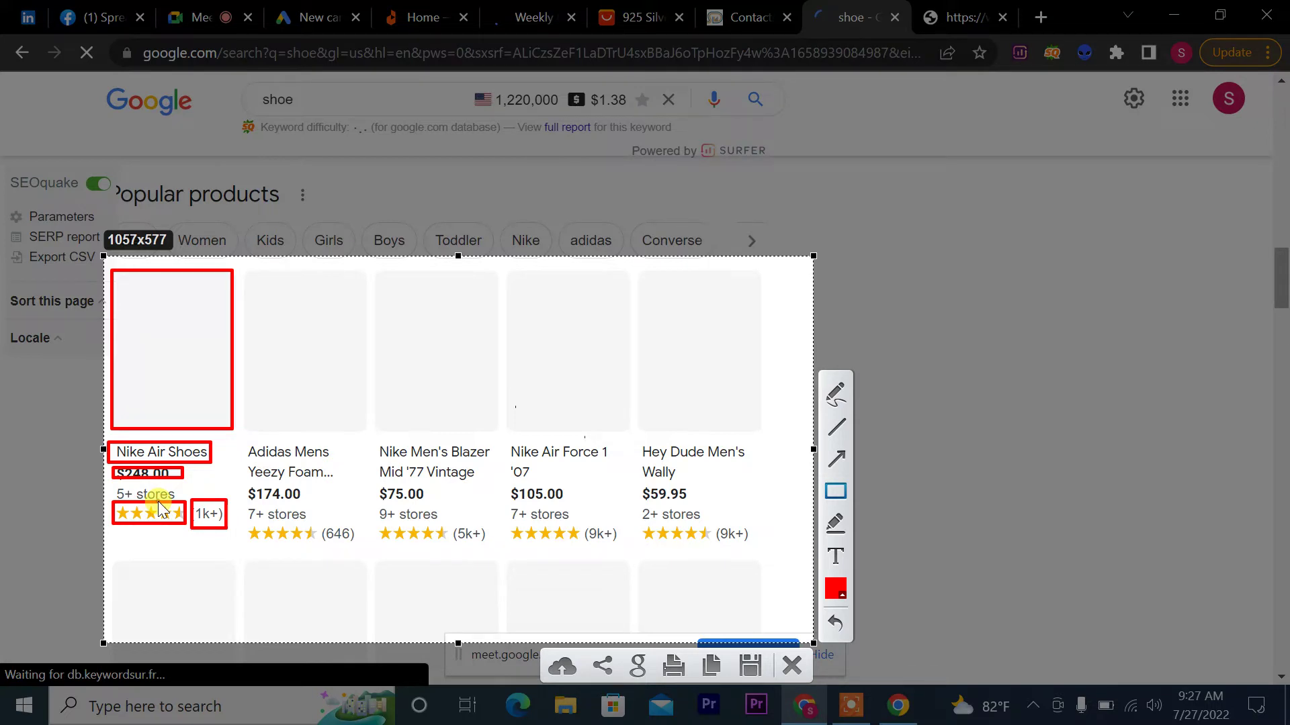
click(792, 665)
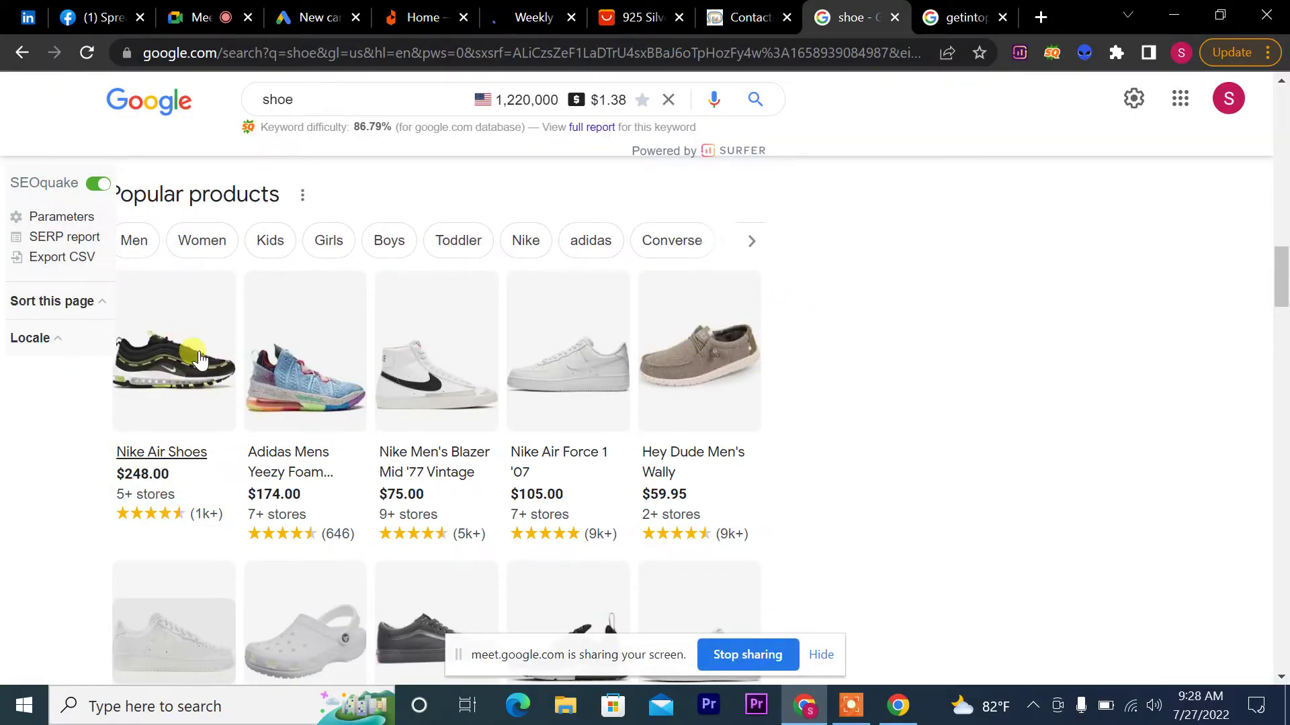
Step: Open the Nike Air Shoes product details and examine the list of stores selling it
click(162, 452)
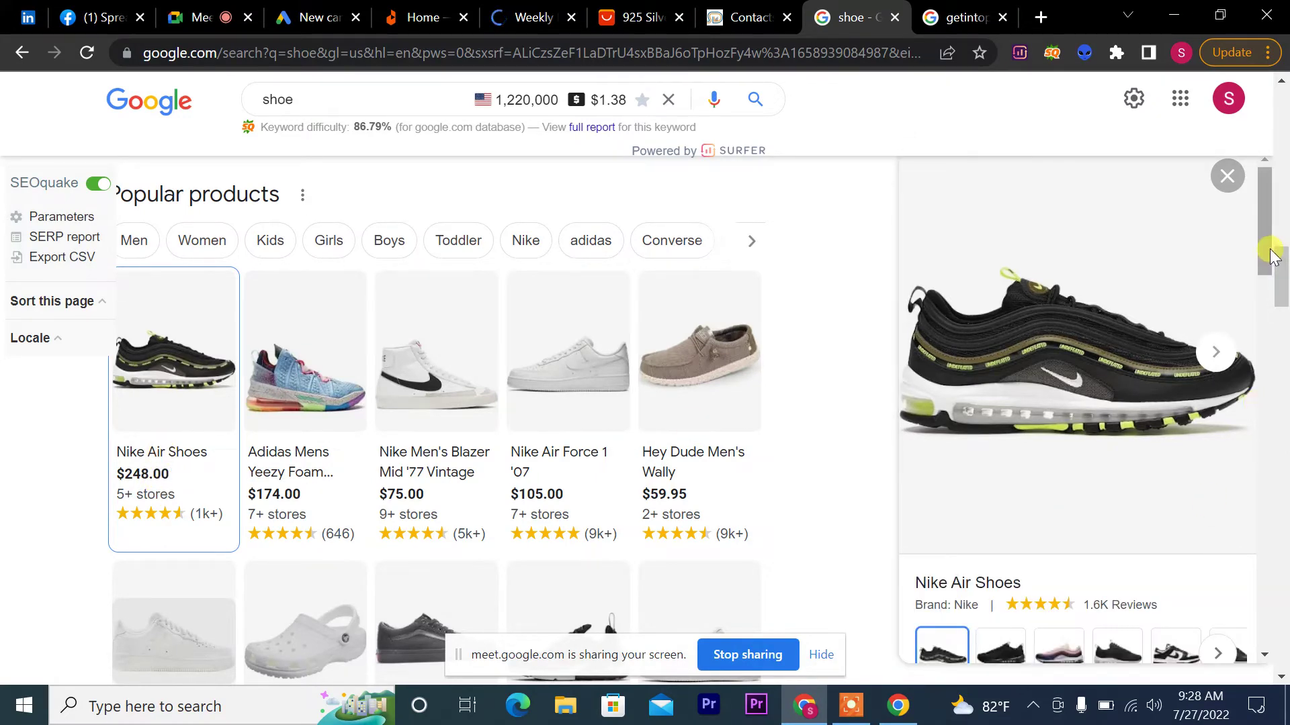
scroll(1274, 257, down, 5)
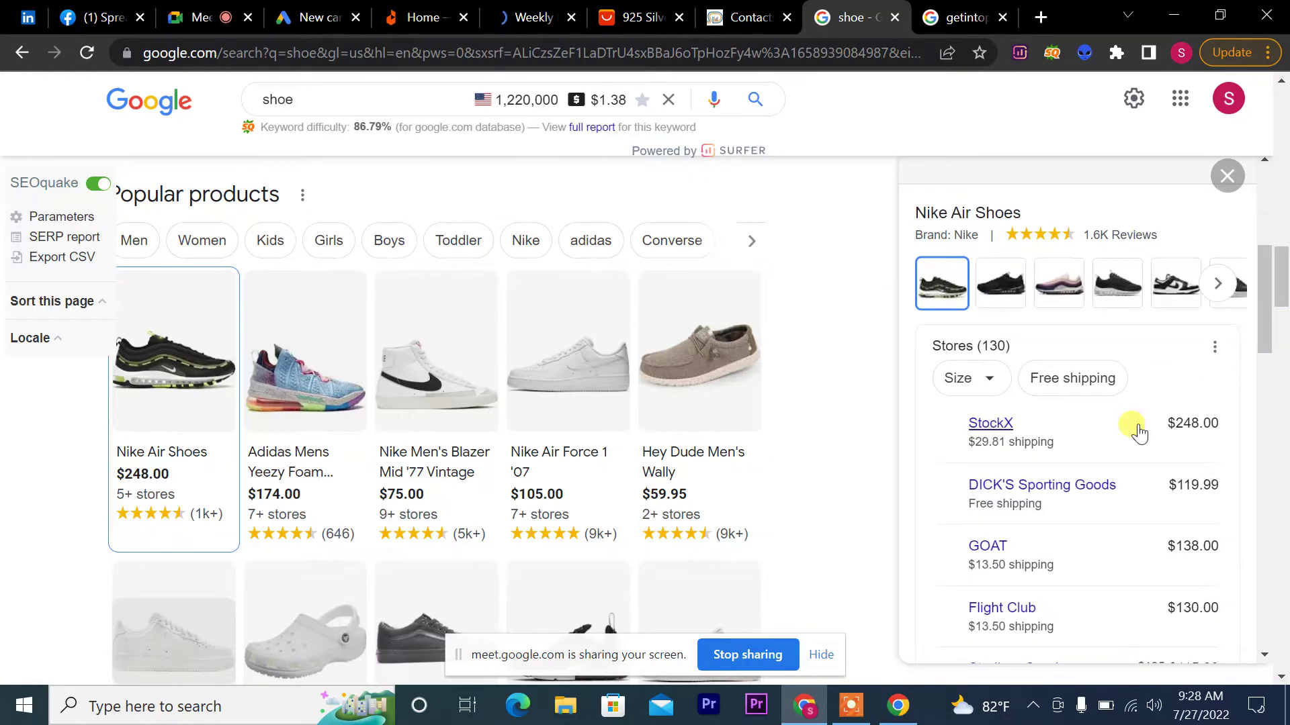
Step: Admit the waiting participant to the Google Meet call and return to the shoe results
click(203, 17)
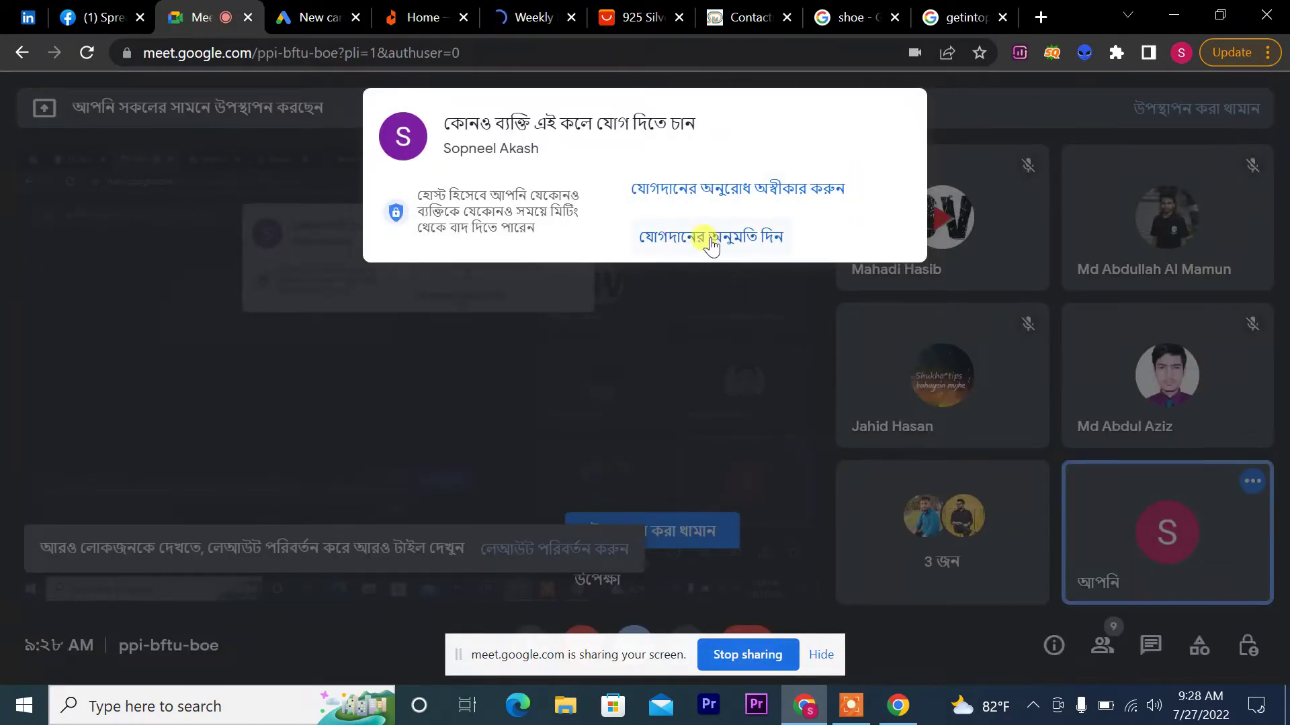
click(710, 239)
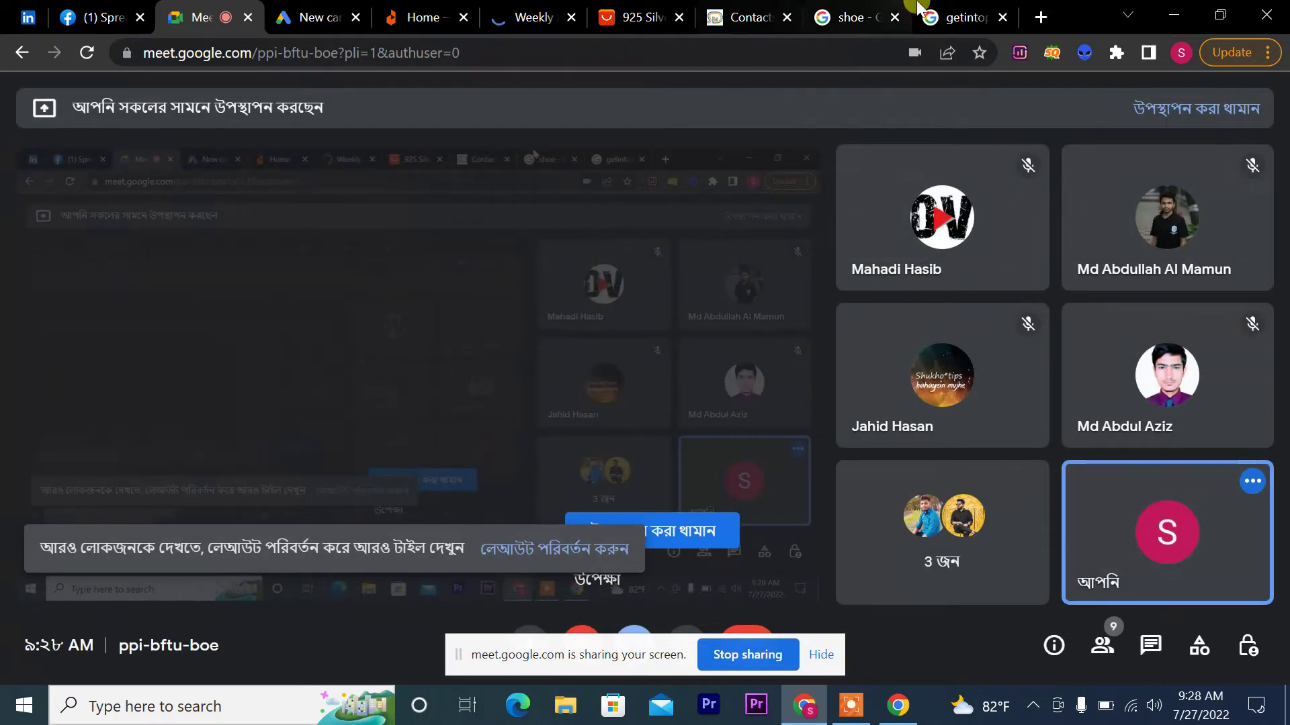
click(921, 8)
click(873, 8)
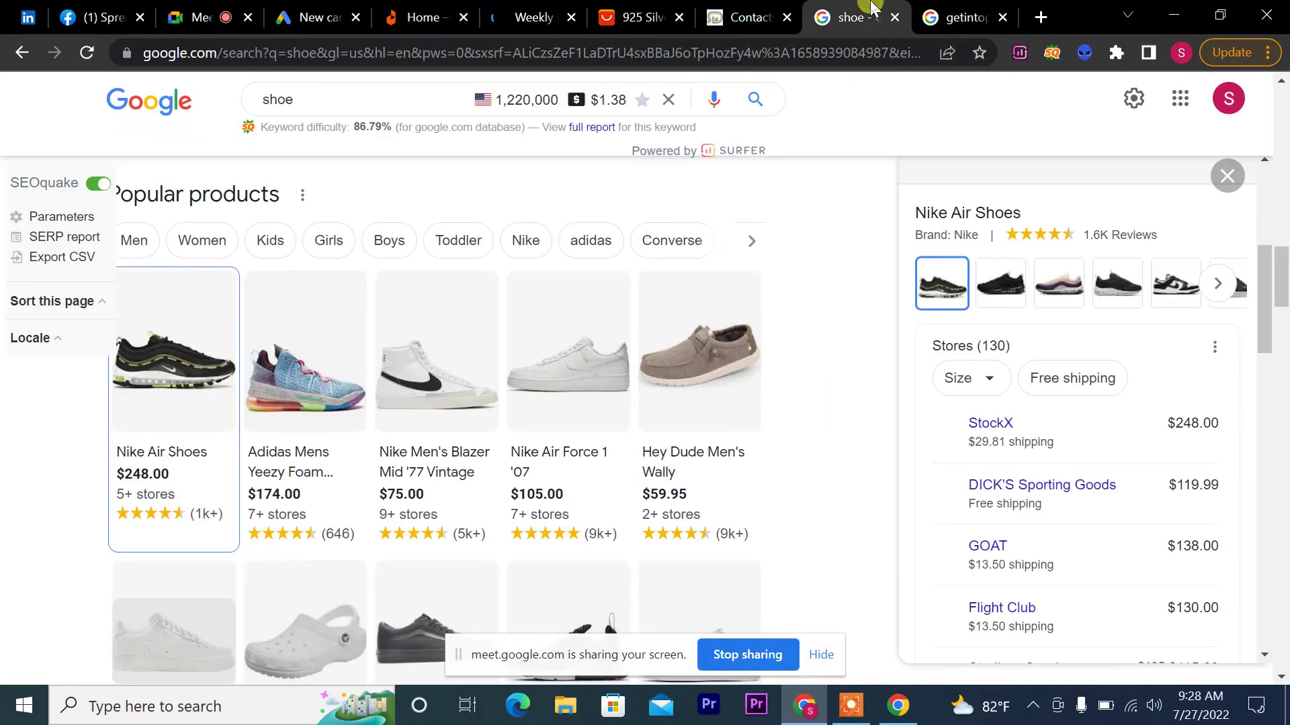
Step: Open the product details of Hey Dude Men's Wally from the Popular products
click(675, 472)
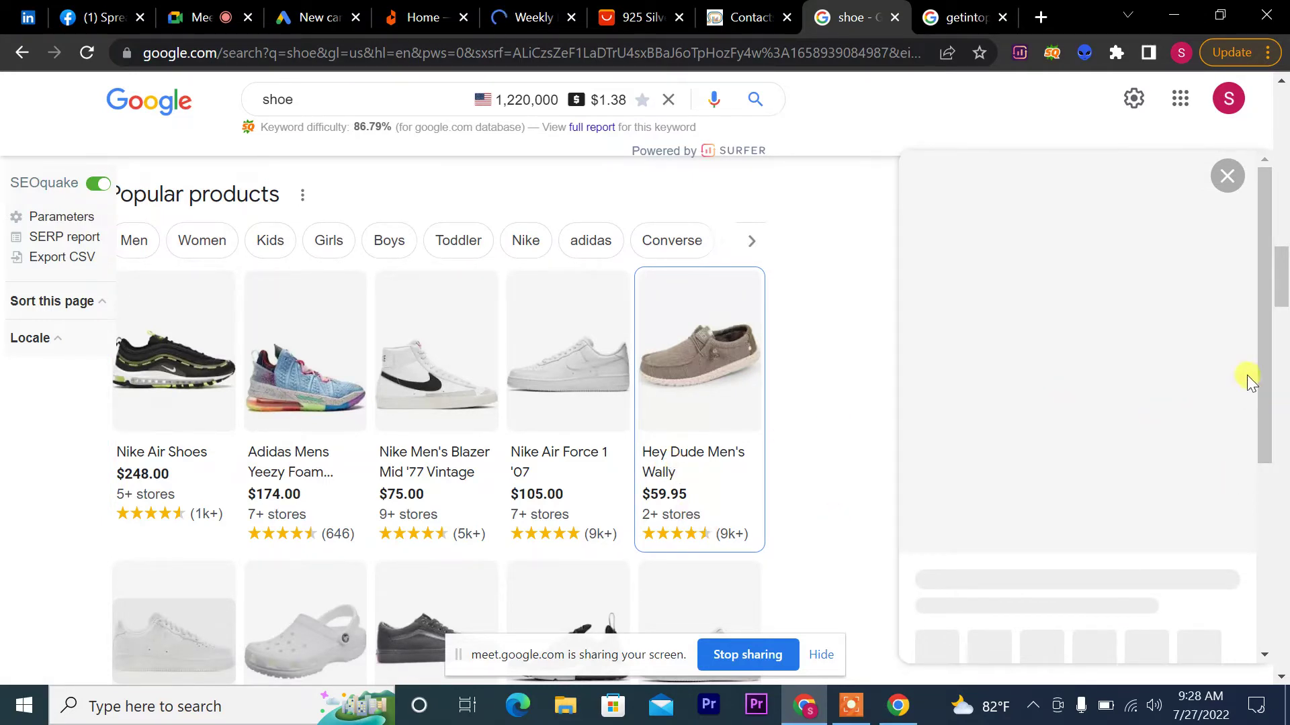
drag(1265, 356, 1265, 376)
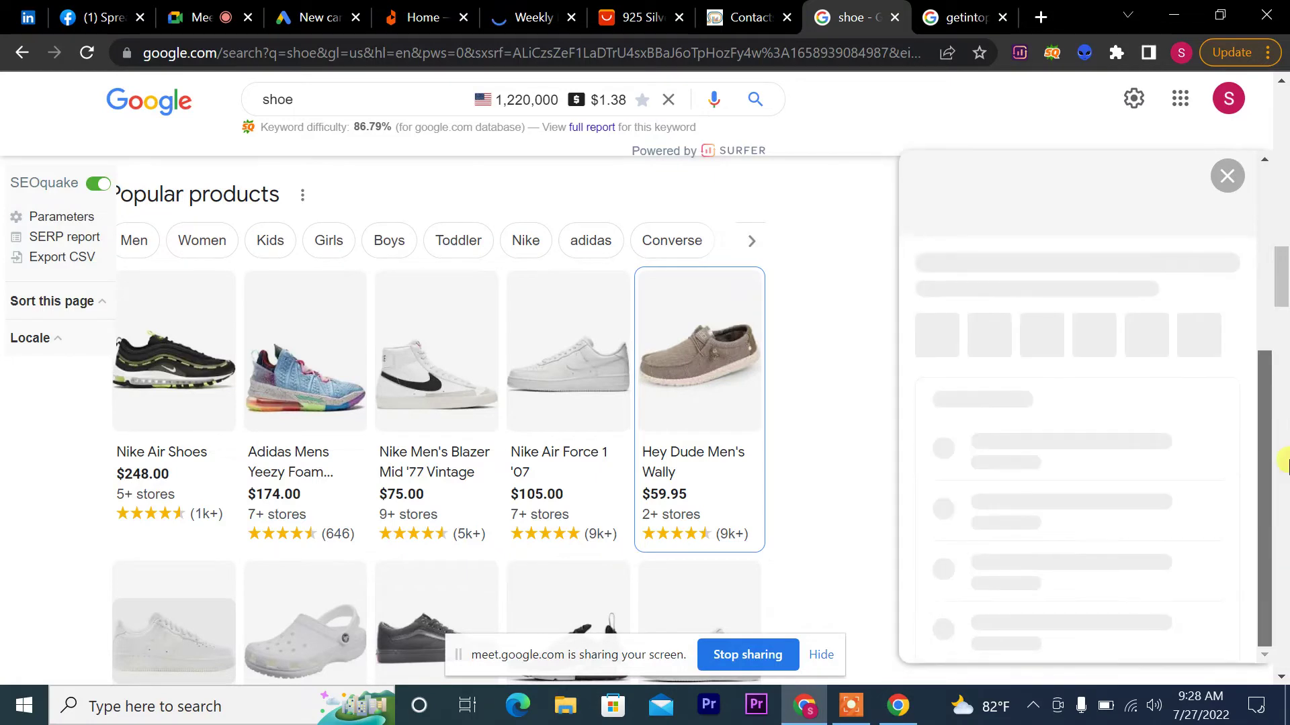
scroll(1237, 268, up, 1)
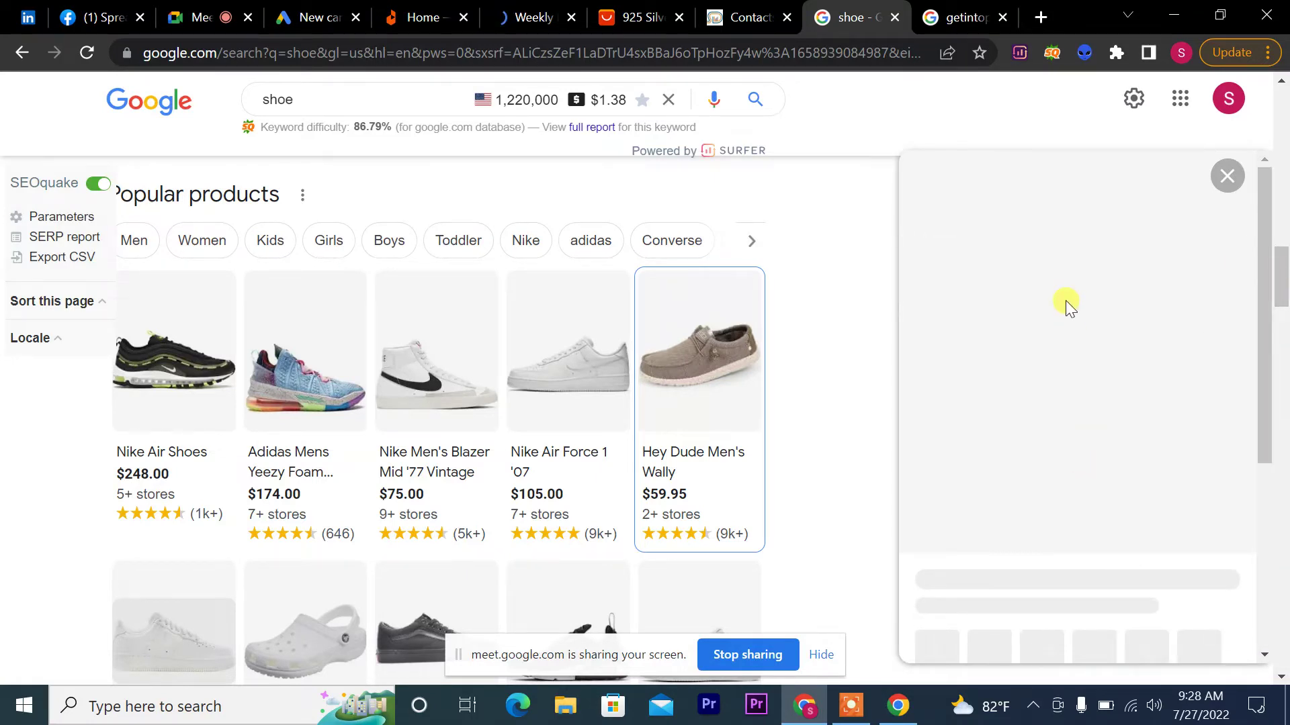
Step: Capture the first row of Popular products again for marking with rectangles, and discard the capture
click(965, 8)
click(831, 8)
key(Print)
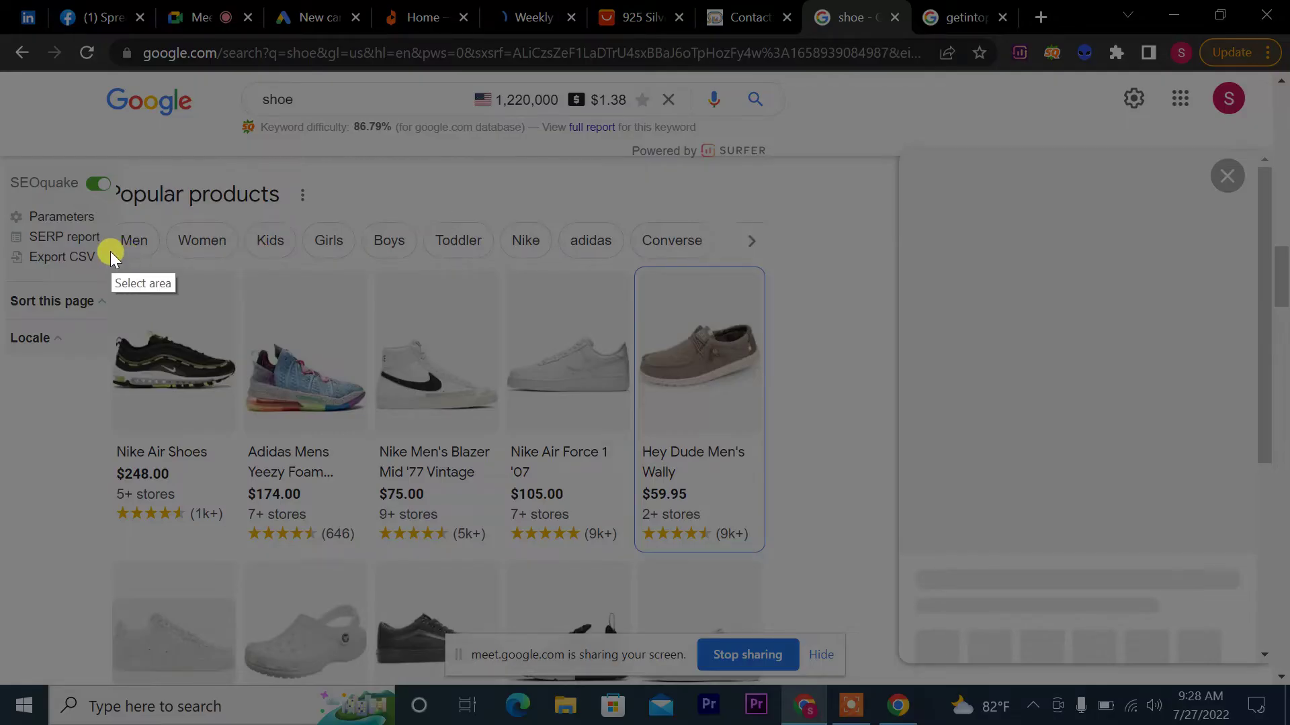
mouse_move(110, 252)
mouse_down()
mouse_move(158, 256)
mouse_move(813, 568)
mouse_up()
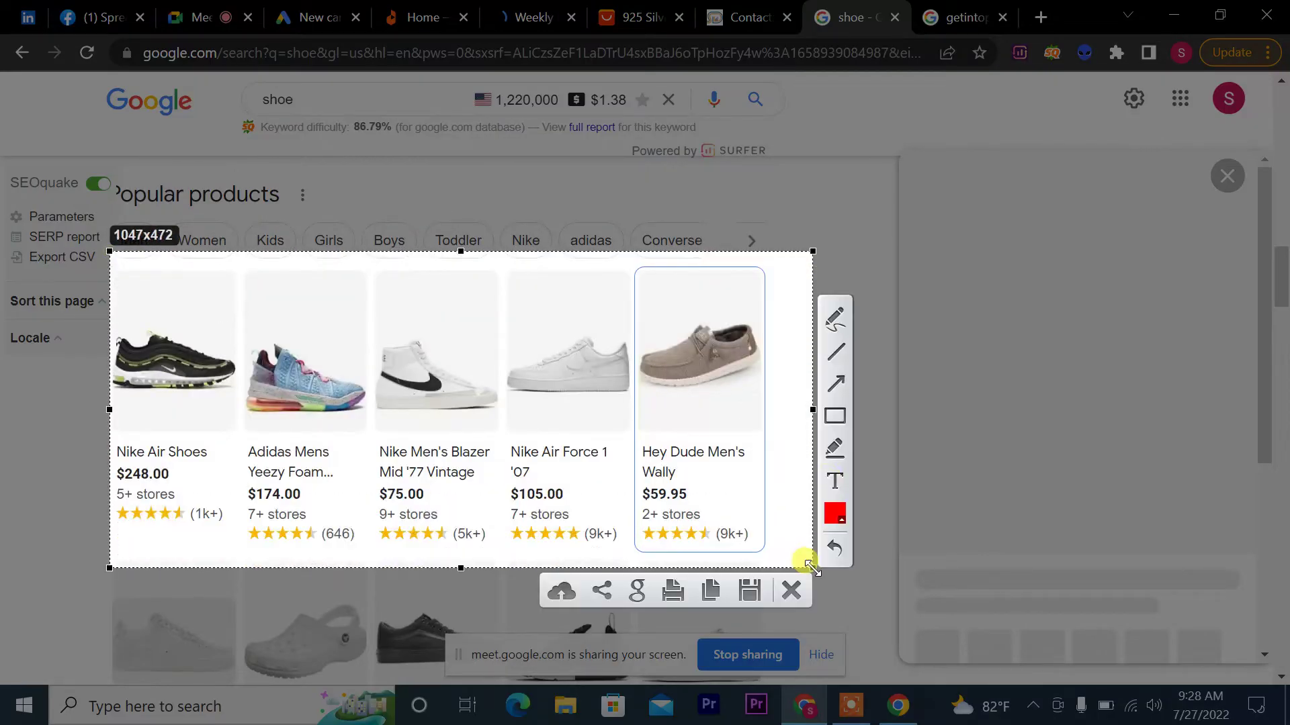
click(835, 418)
click(789, 594)
Step: Open the Get Into PC website from the first getintopc search result
click(984, 16)
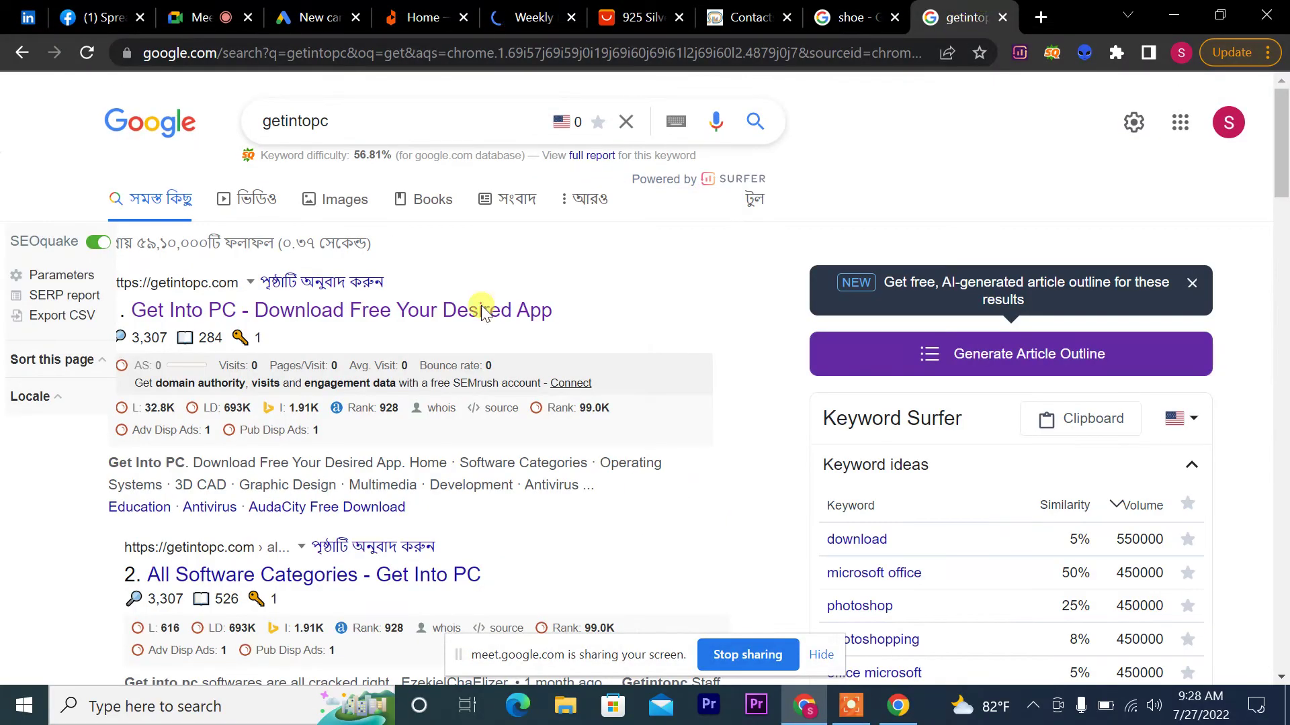
click(280, 313)
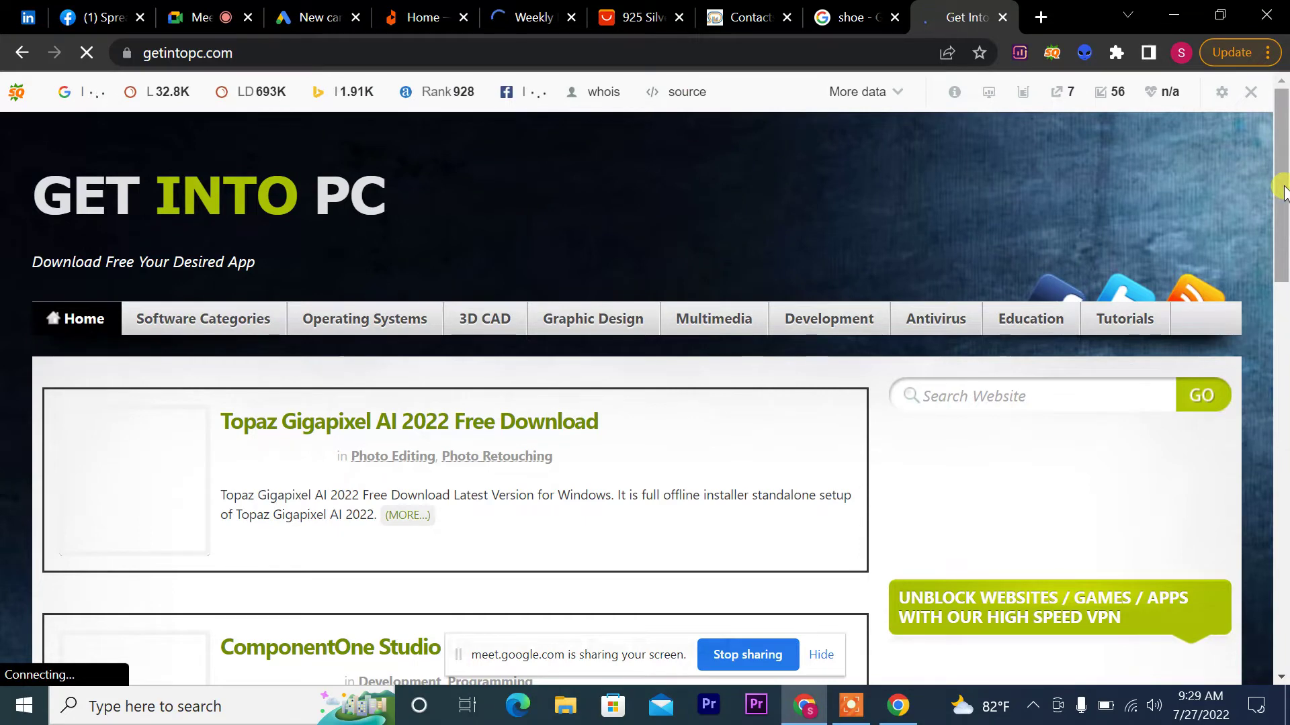
drag(1283, 191, 1283, 218)
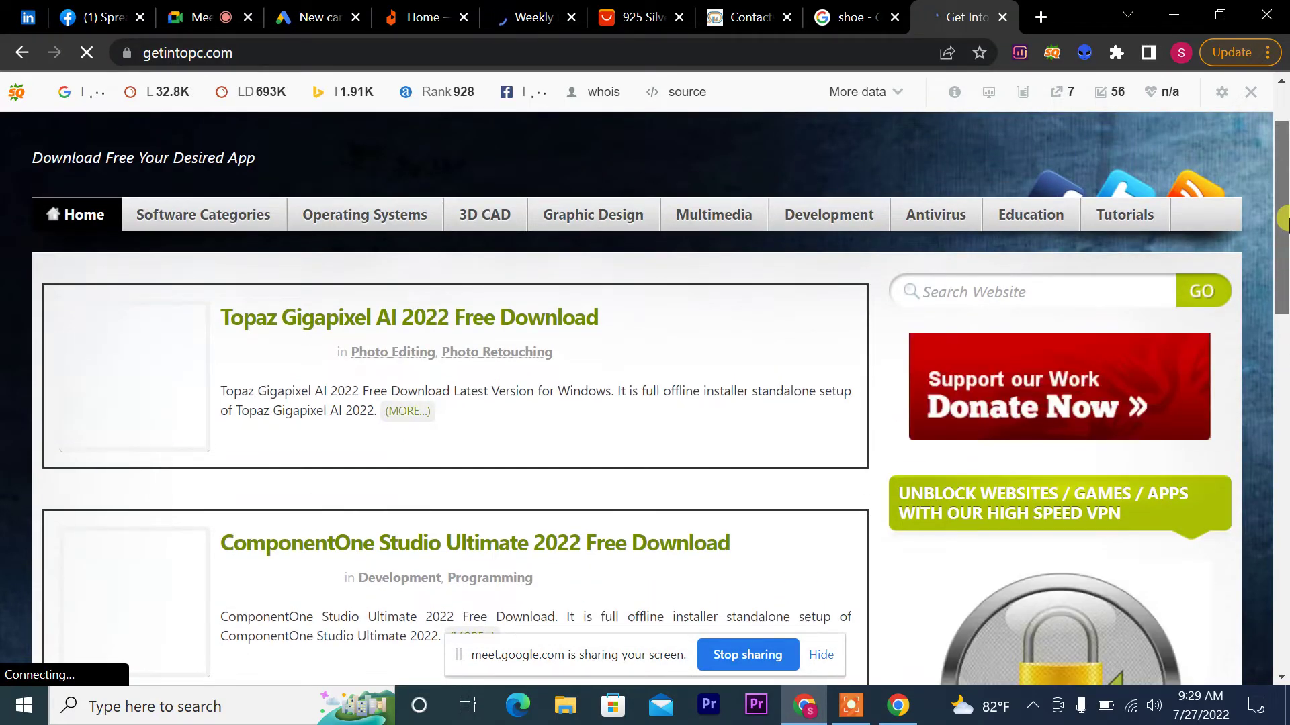
Step: Check in on the Google Meet call and return to the getintopc.com page
click(118, 15)
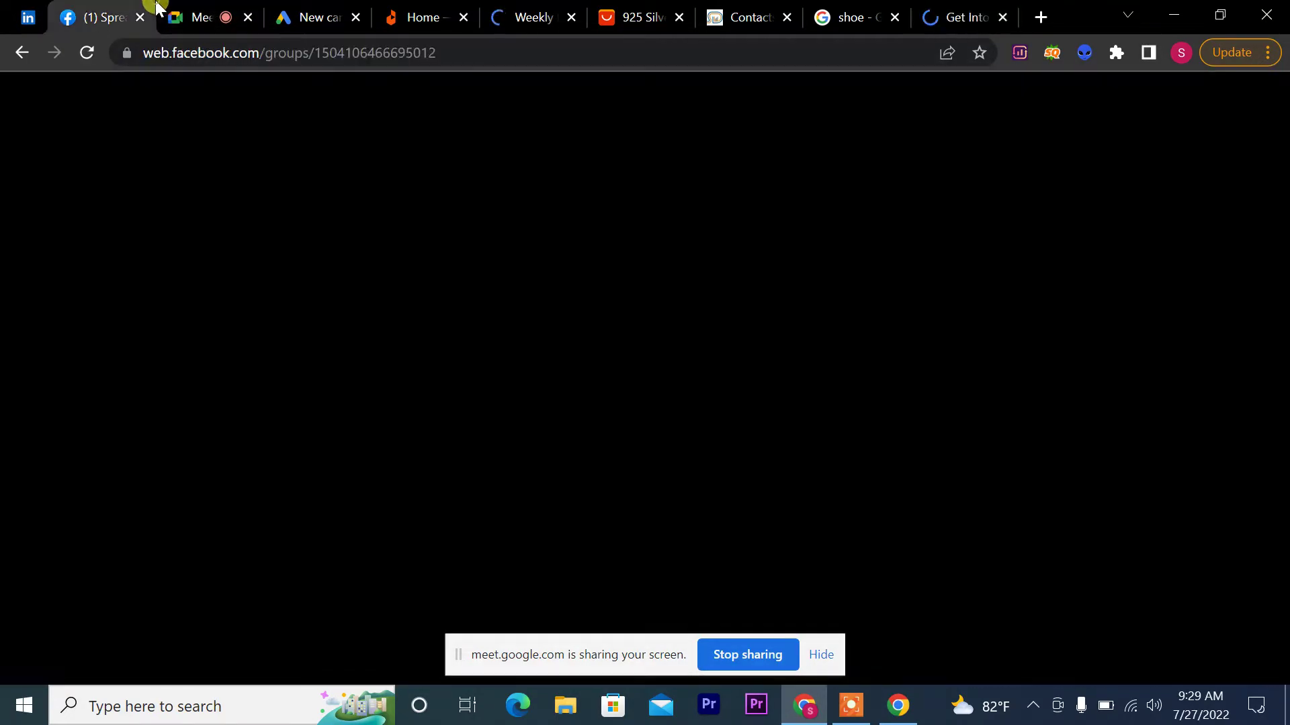
click(195, 7)
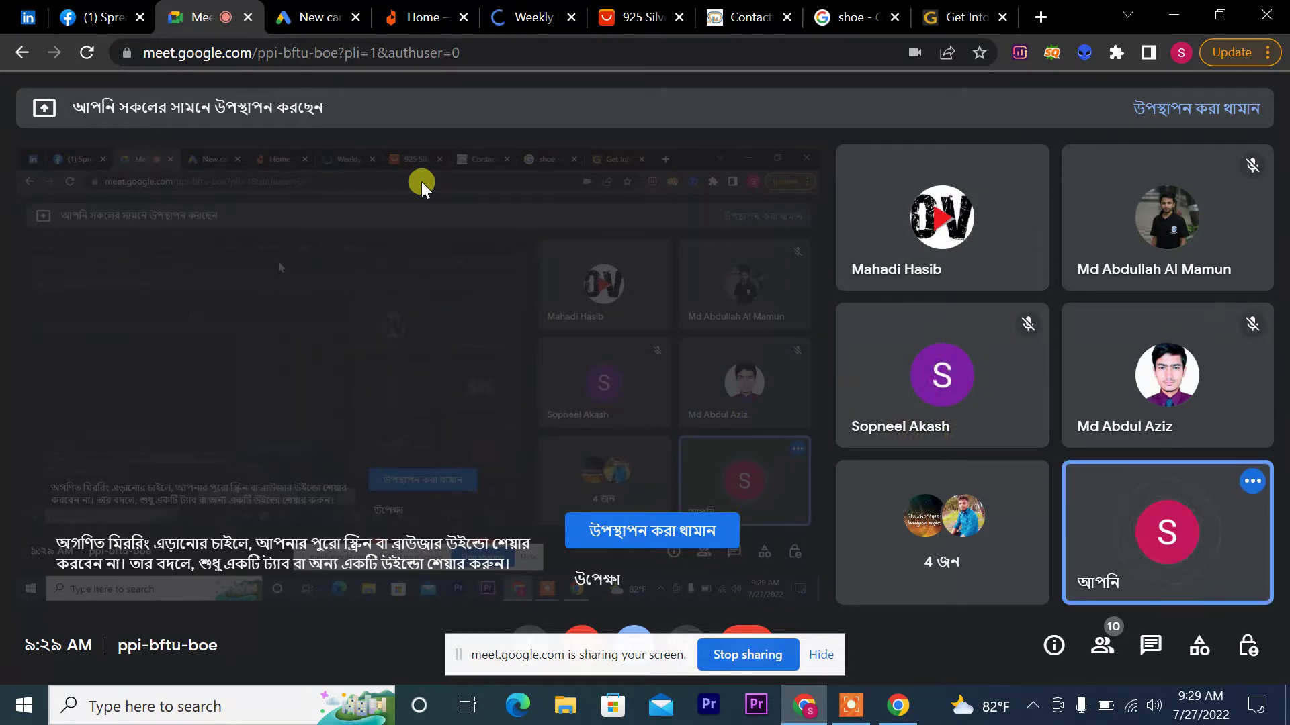
click(937, 8)
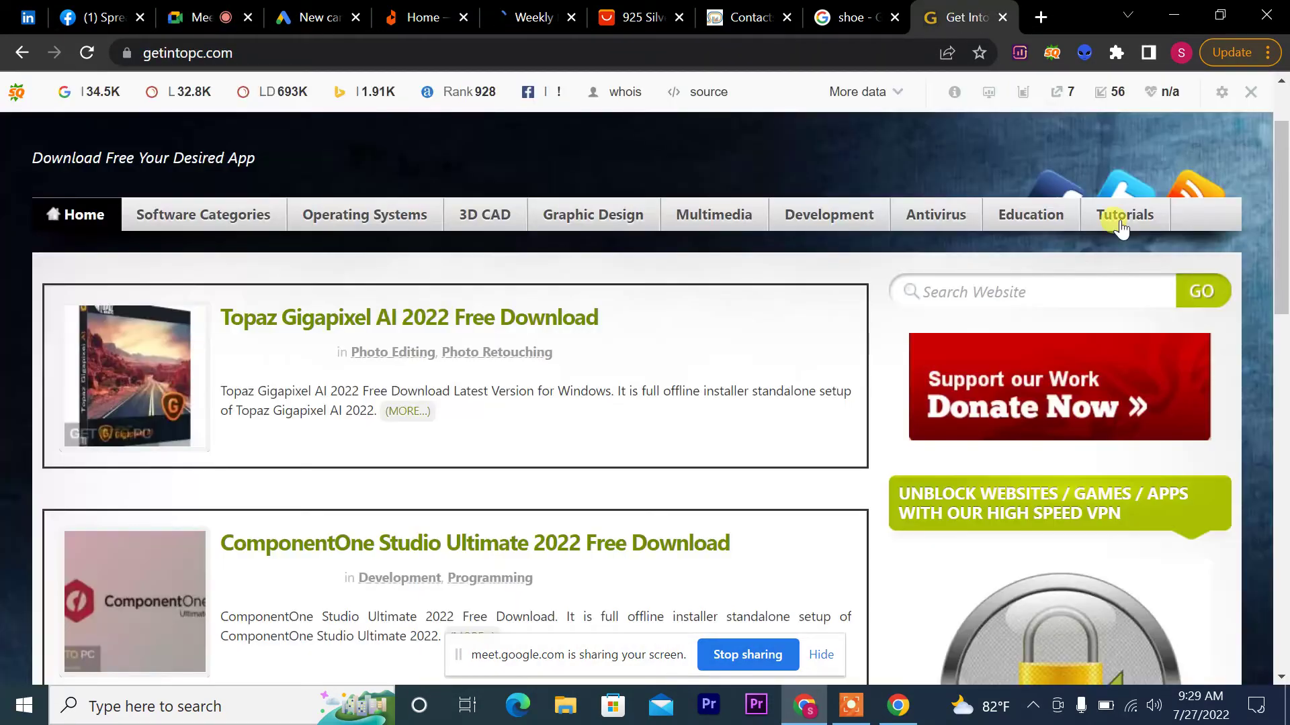
Step: Capture the VPN banner in the getintopc.com sidebar, outline its image with a red rectangle, and discard the capture
scroll(1283, 305, down, 2)
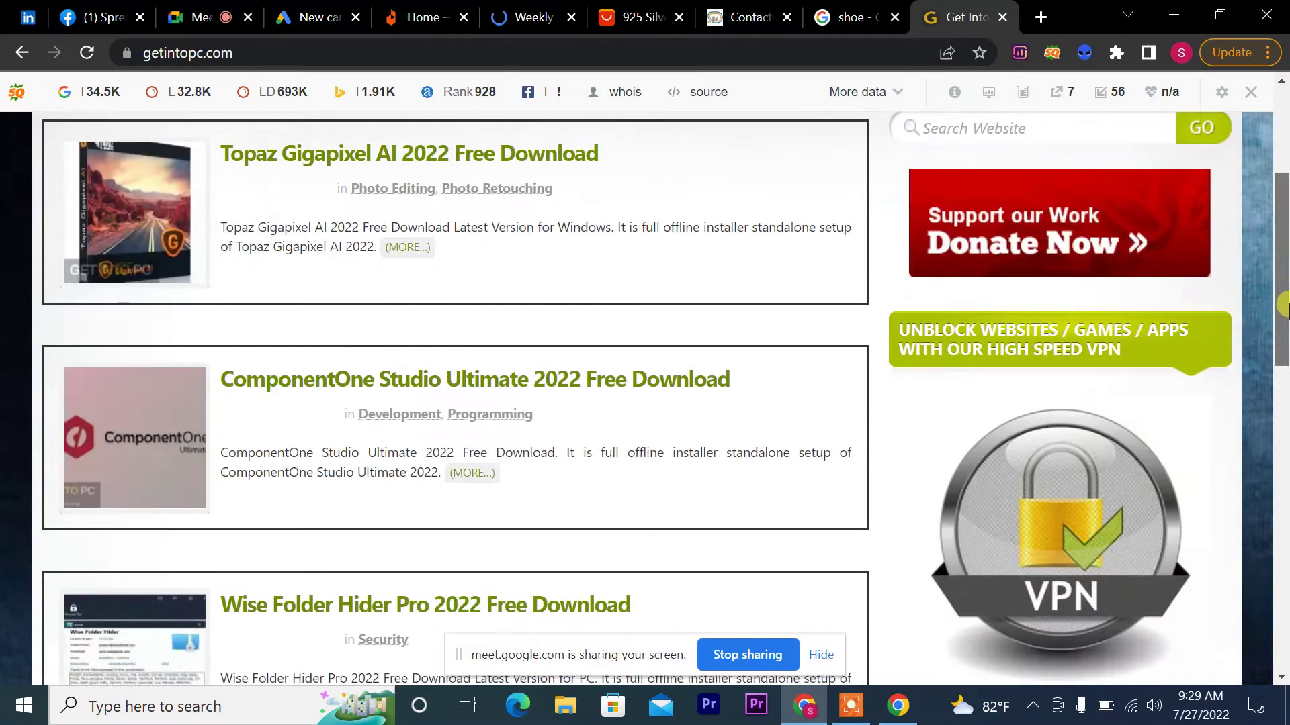
scroll(1282, 306, down, 1)
scroll(1283, 312, up, 2)
scroll(1283, 319, down, 3)
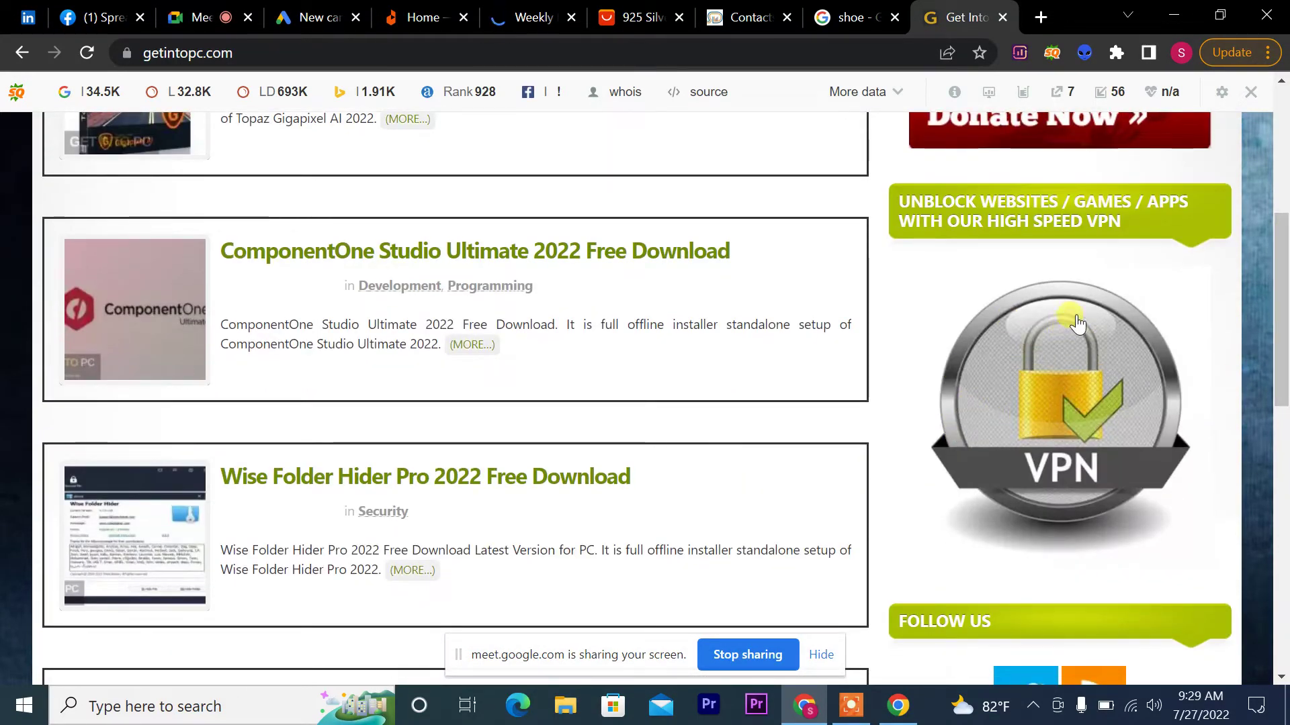
key(Print)
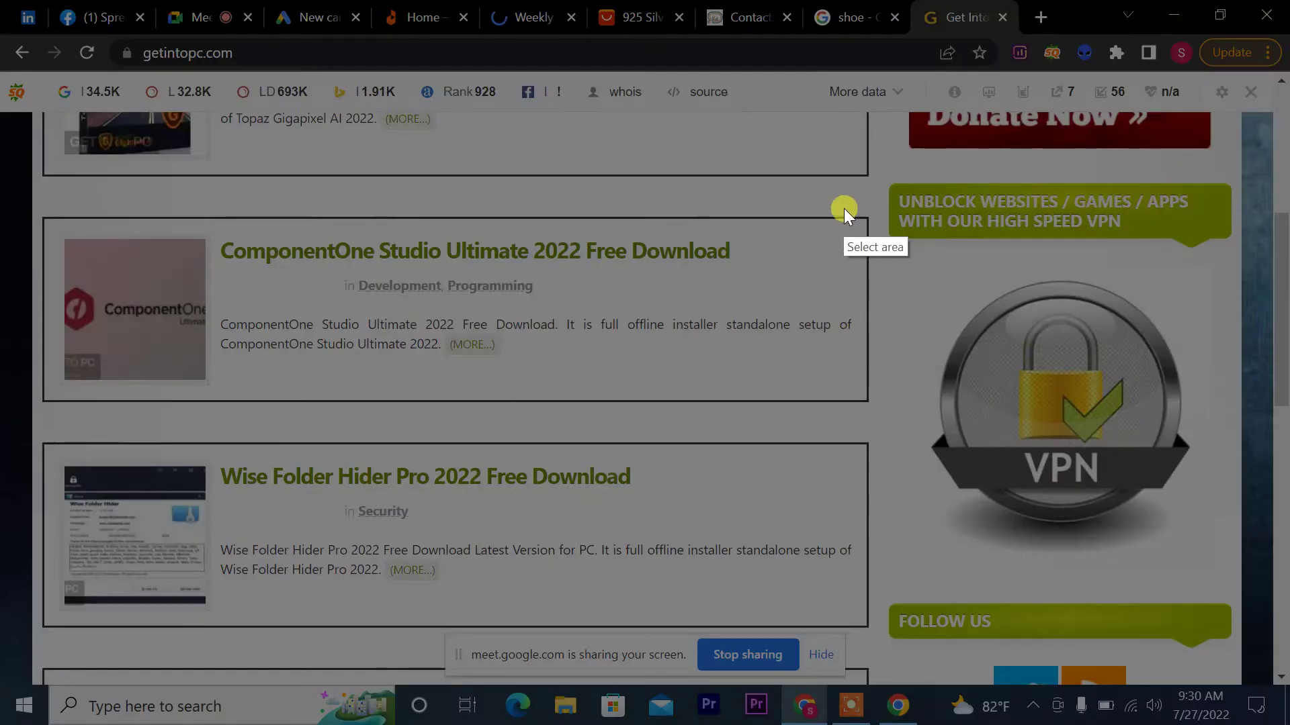
drag(840, 171, 1274, 615)
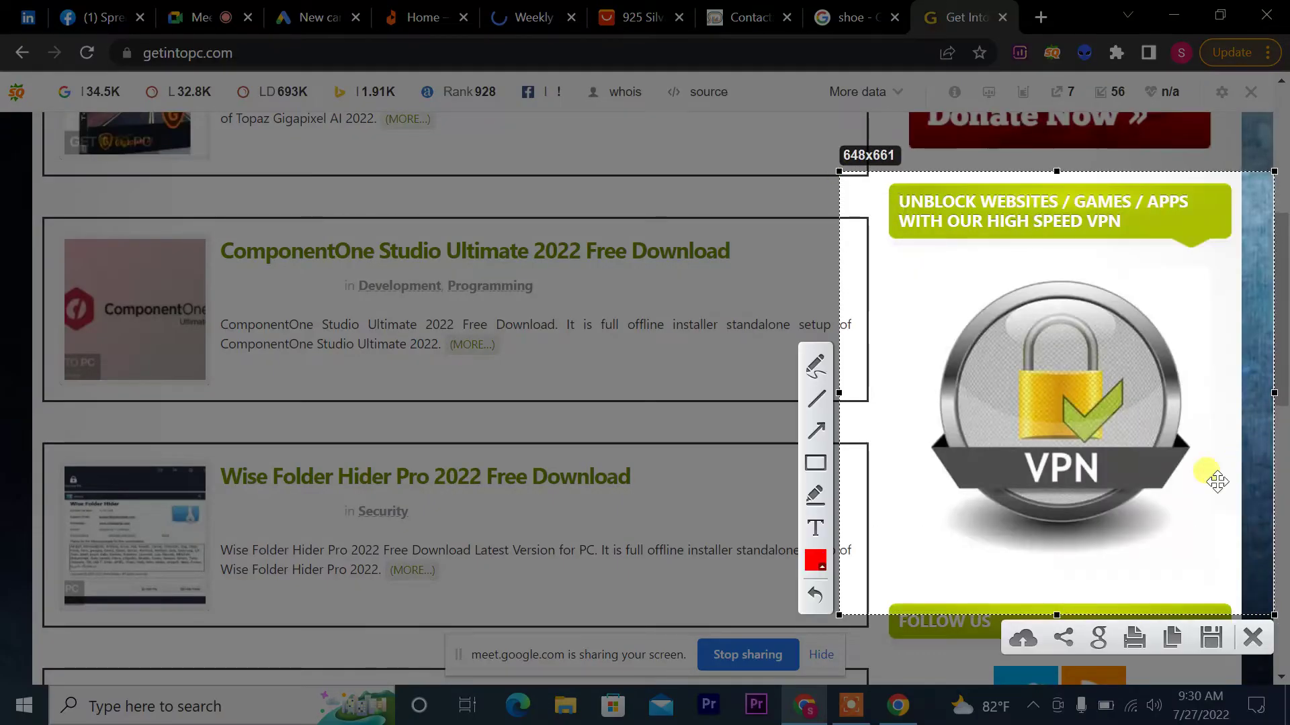
click(821, 467)
drag(905, 262, 1191, 556)
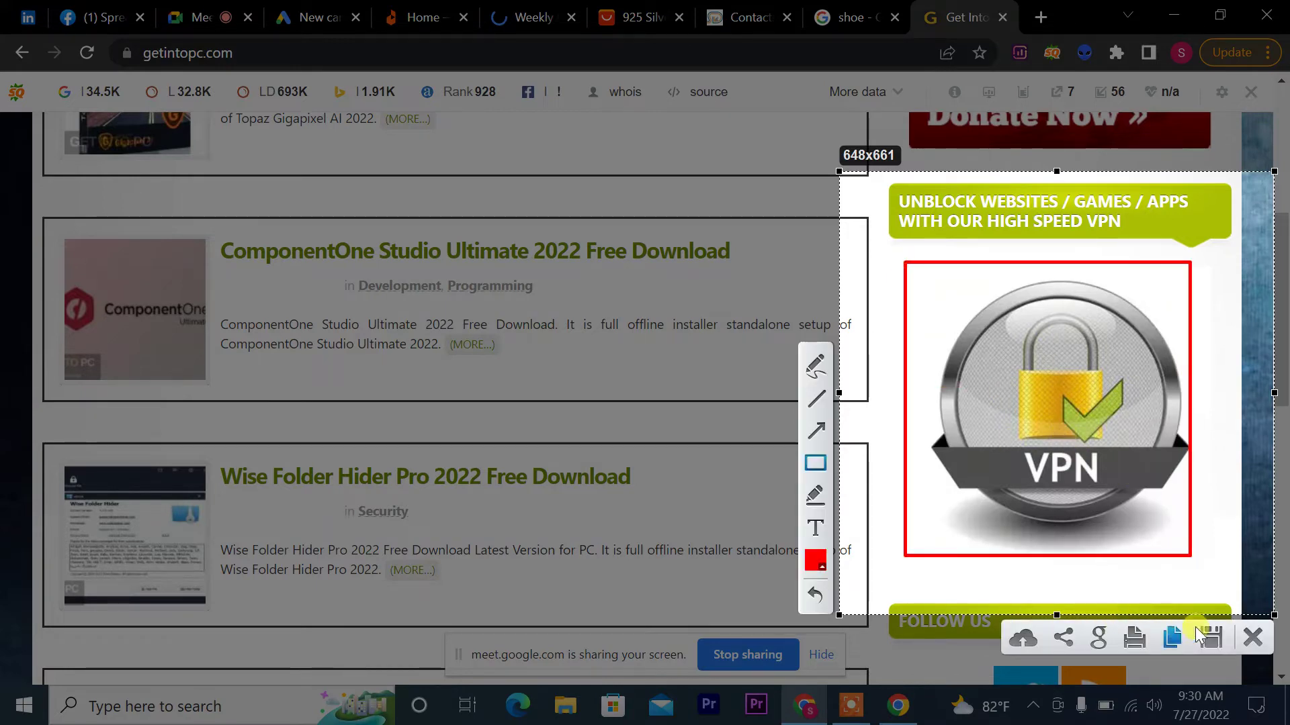
click(1254, 638)
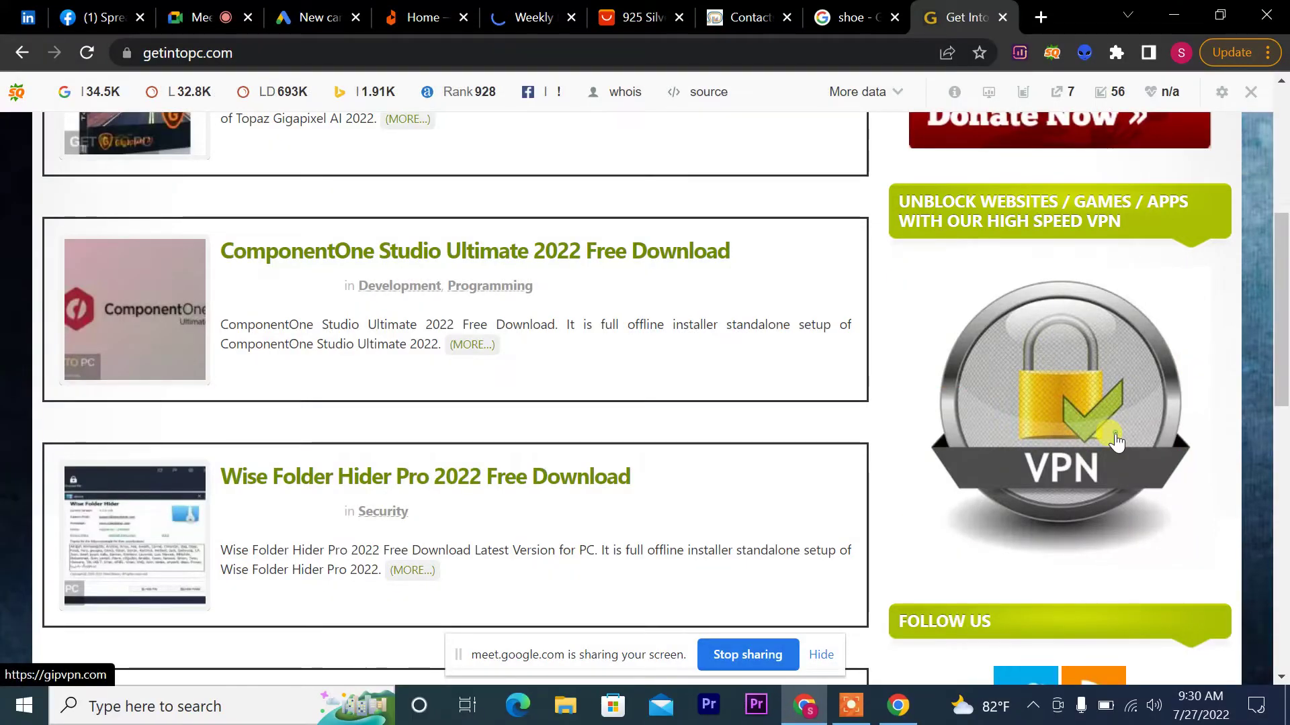
Step: Open the VPN banner's destination site in a new tab and go back to the banner on getintopc.com
click(1116, 436)
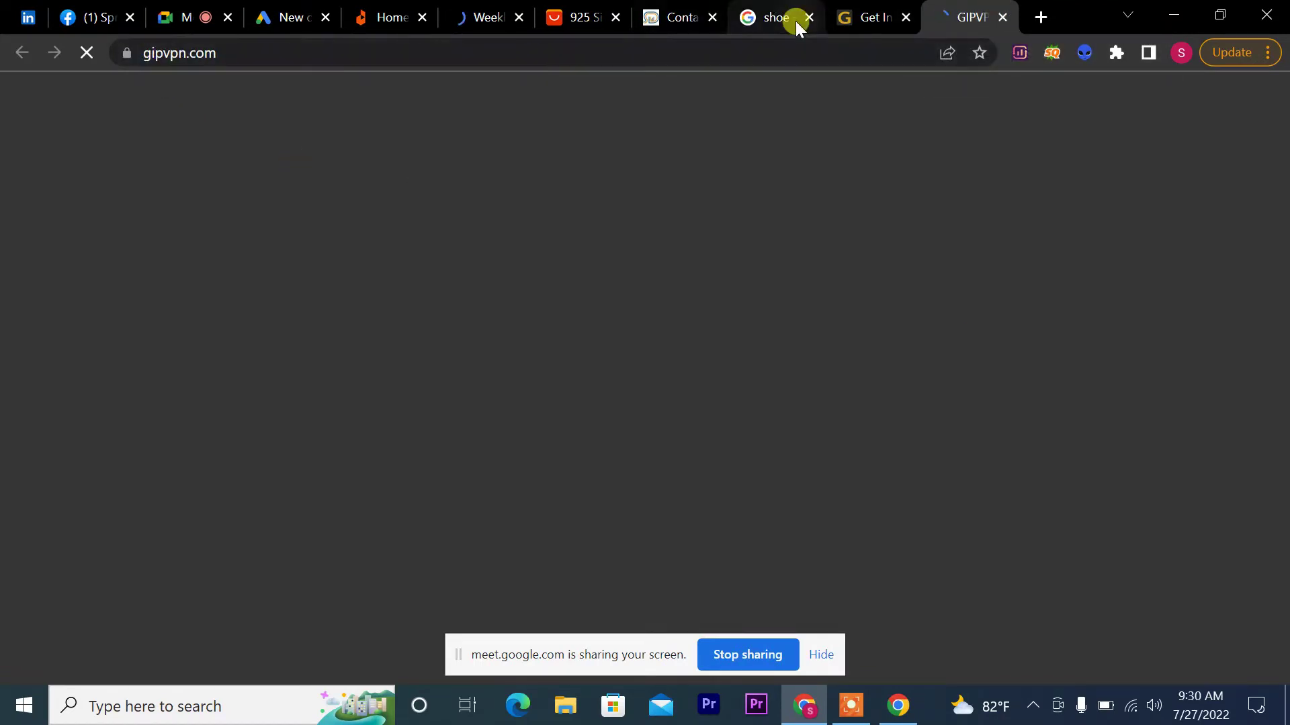
click(867, 17)
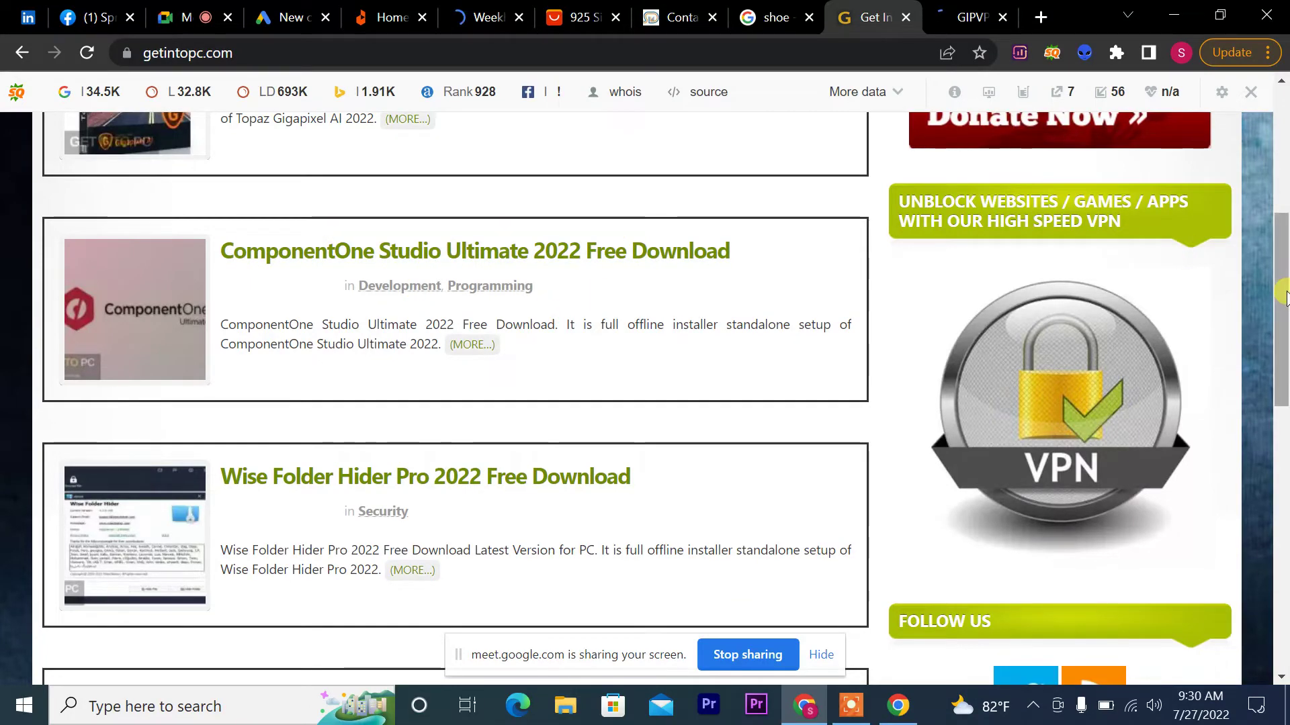
scroll(1283, 173, up, 4)
scroll(1283, 173, up, 1)
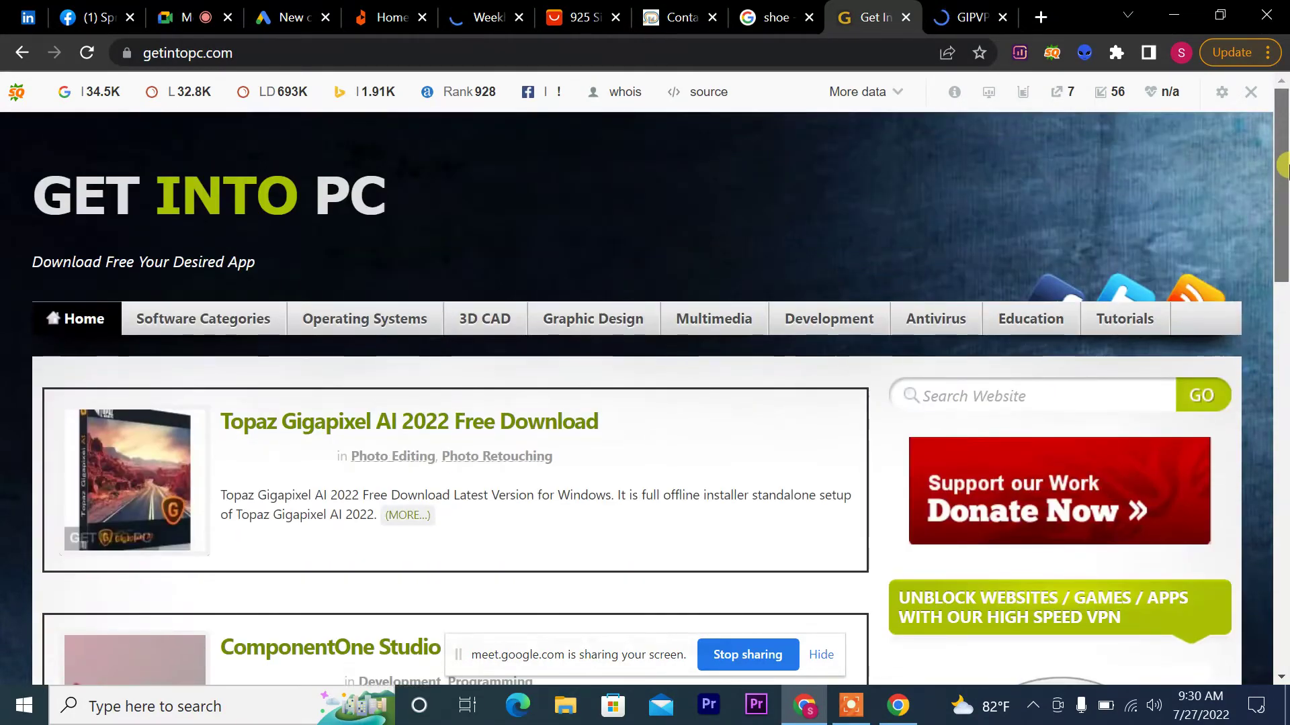
drag(1283, 165, 1282, 315)
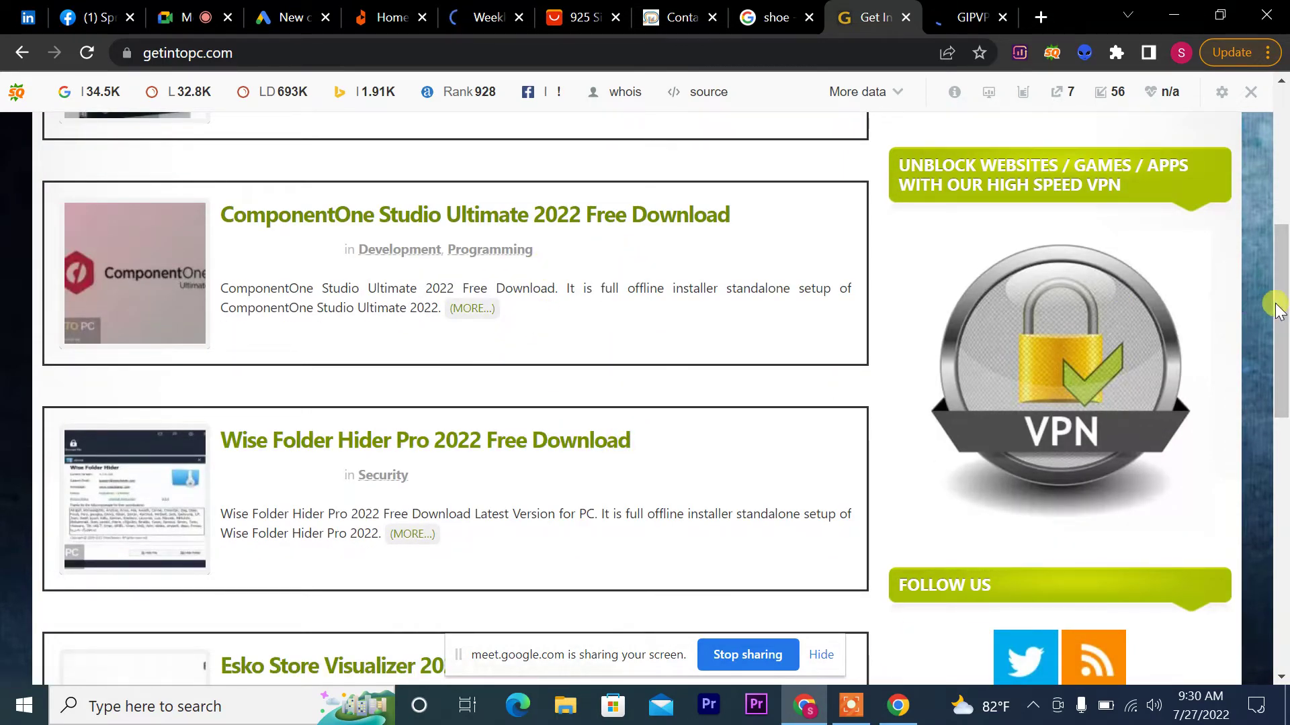
mouse_move(1283, 310)
mouse_down()
mouse_move(1283, 339)
mouse_move(1283, 314)
mouse_up()
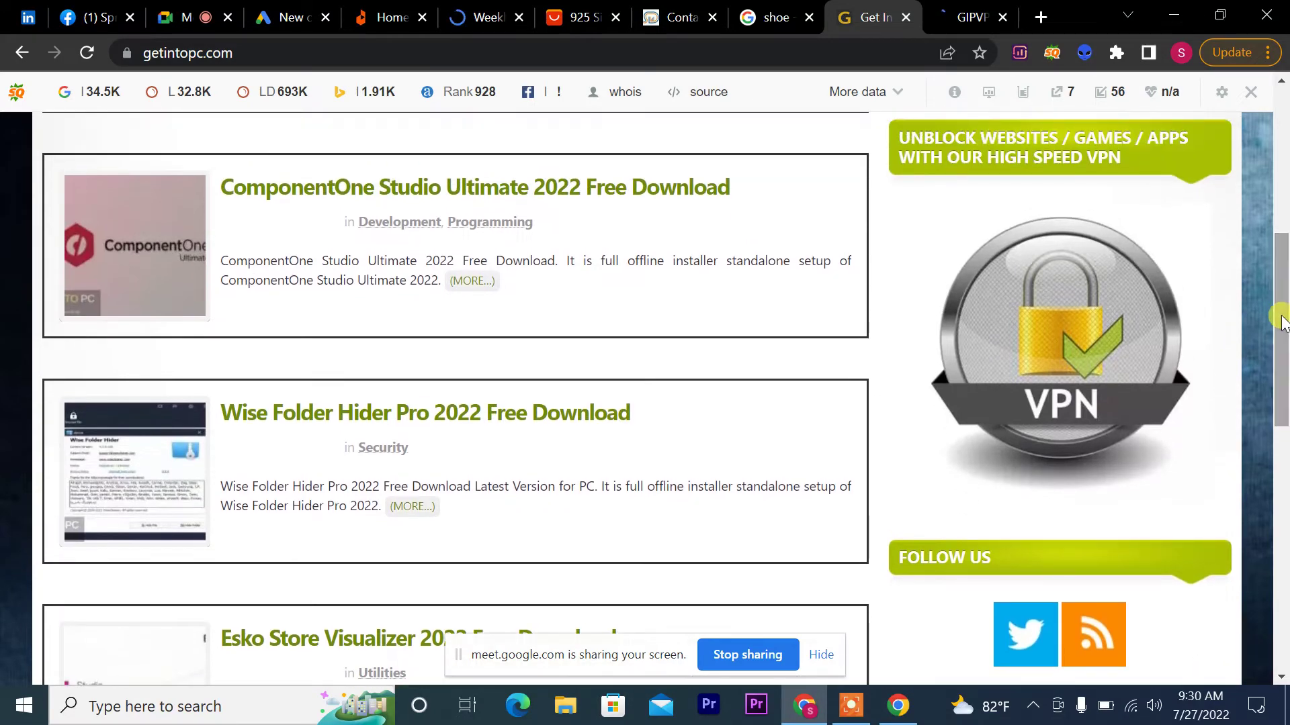
Step: Admit the waiting participant to the Google Meet call and switch to the gipvpn.com page
click(186, 8)
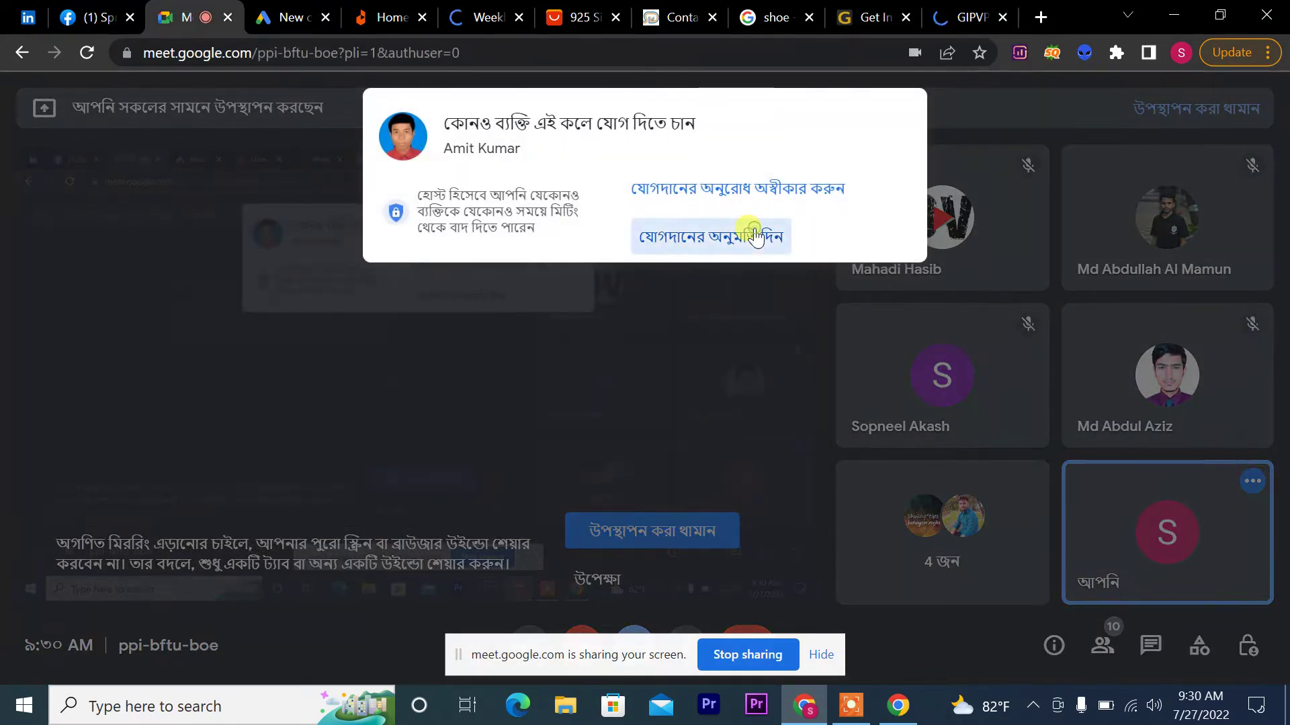
click(755, 236)
click(967, 14)
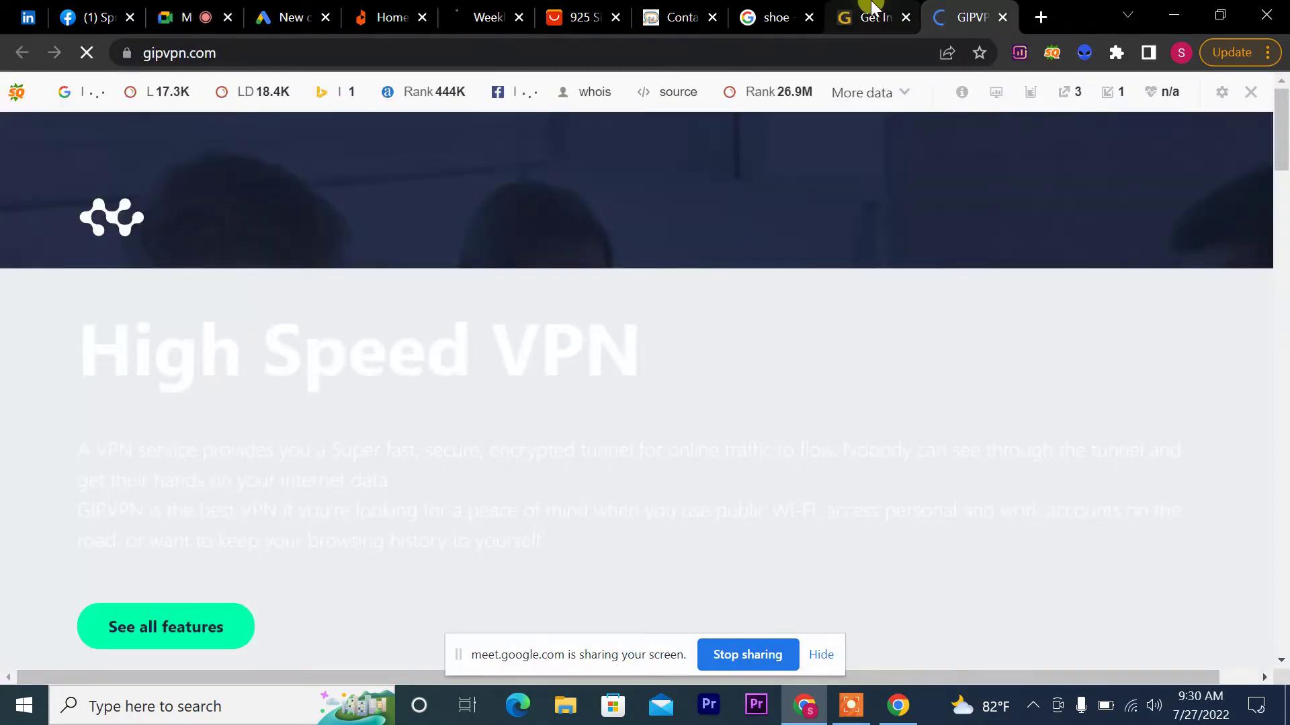
Step: Compare the getintopc.com banner page with its gipvpn.com landing page, and close the gipvpn.com page
click(872, 8)
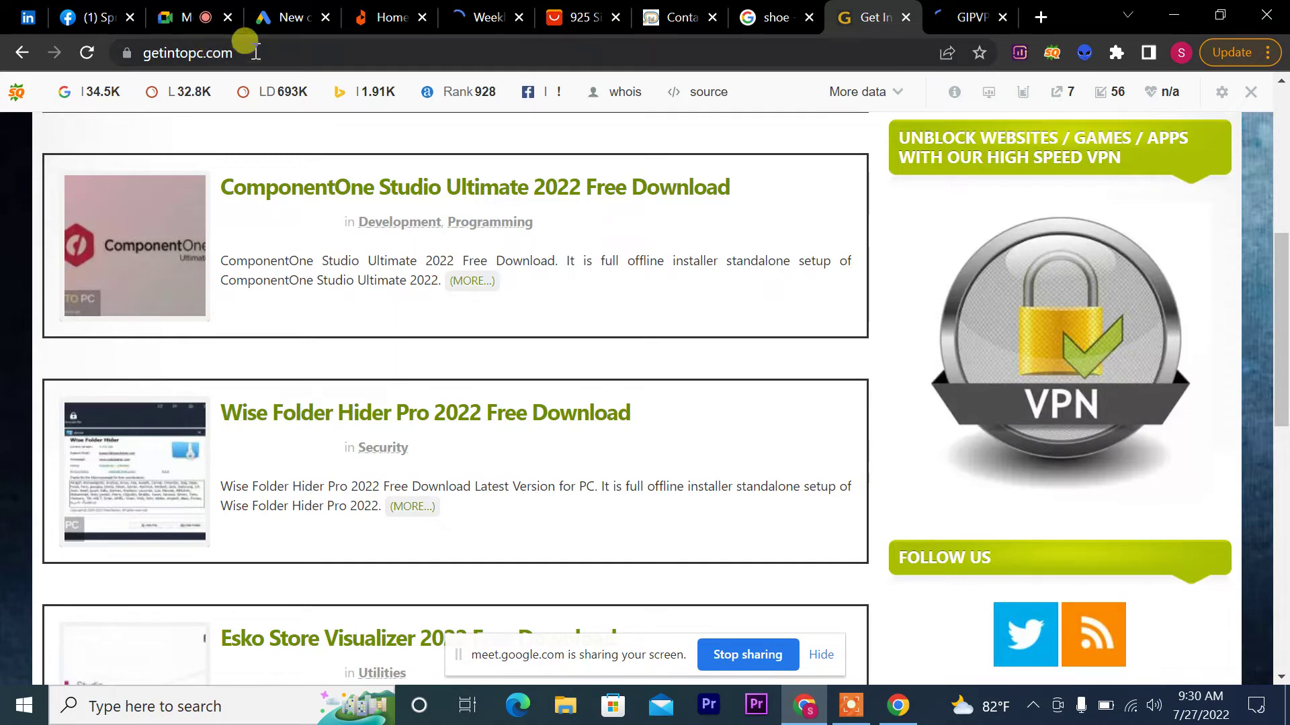
click(954, 16)
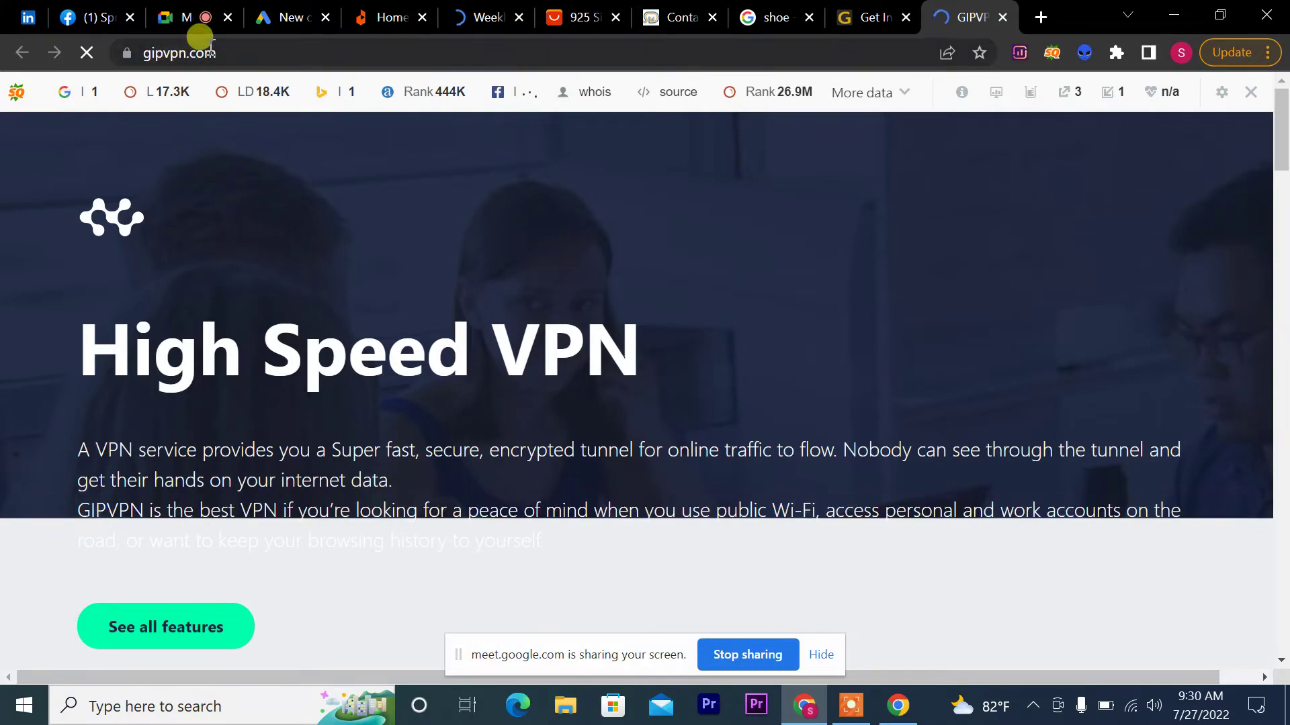
click(863, 16)
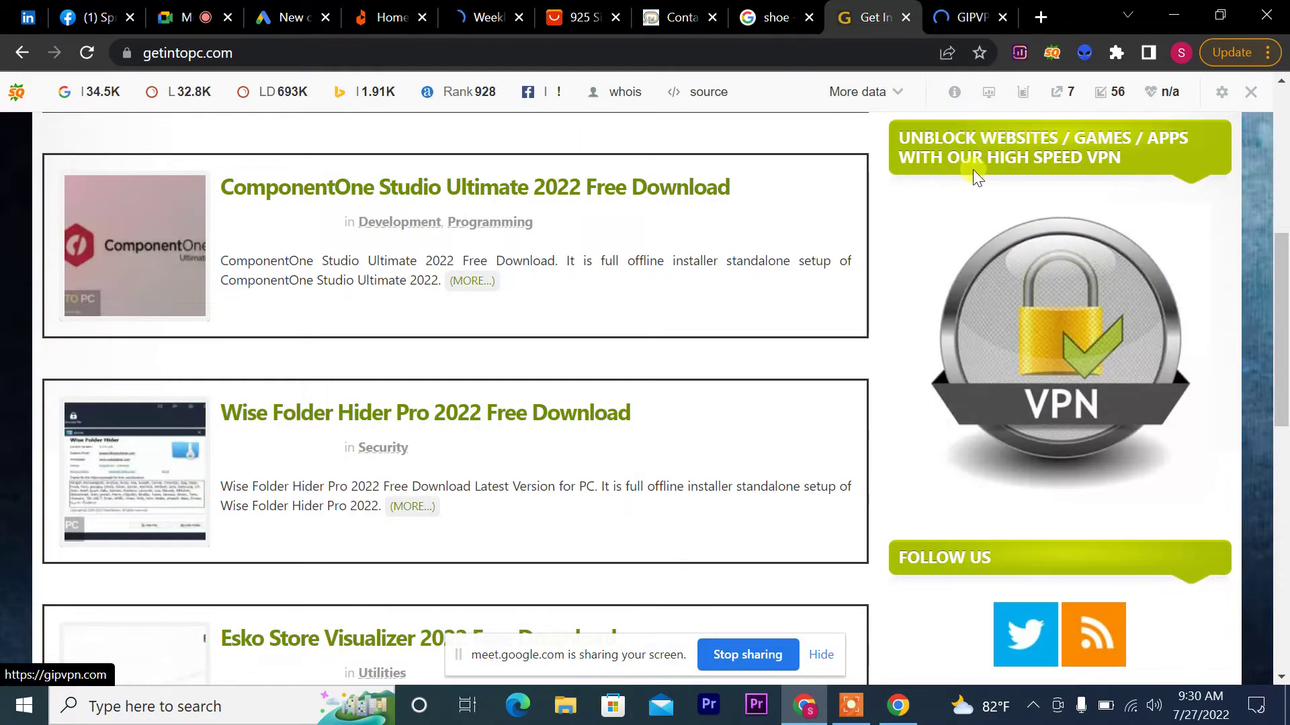
click(1005, 19)
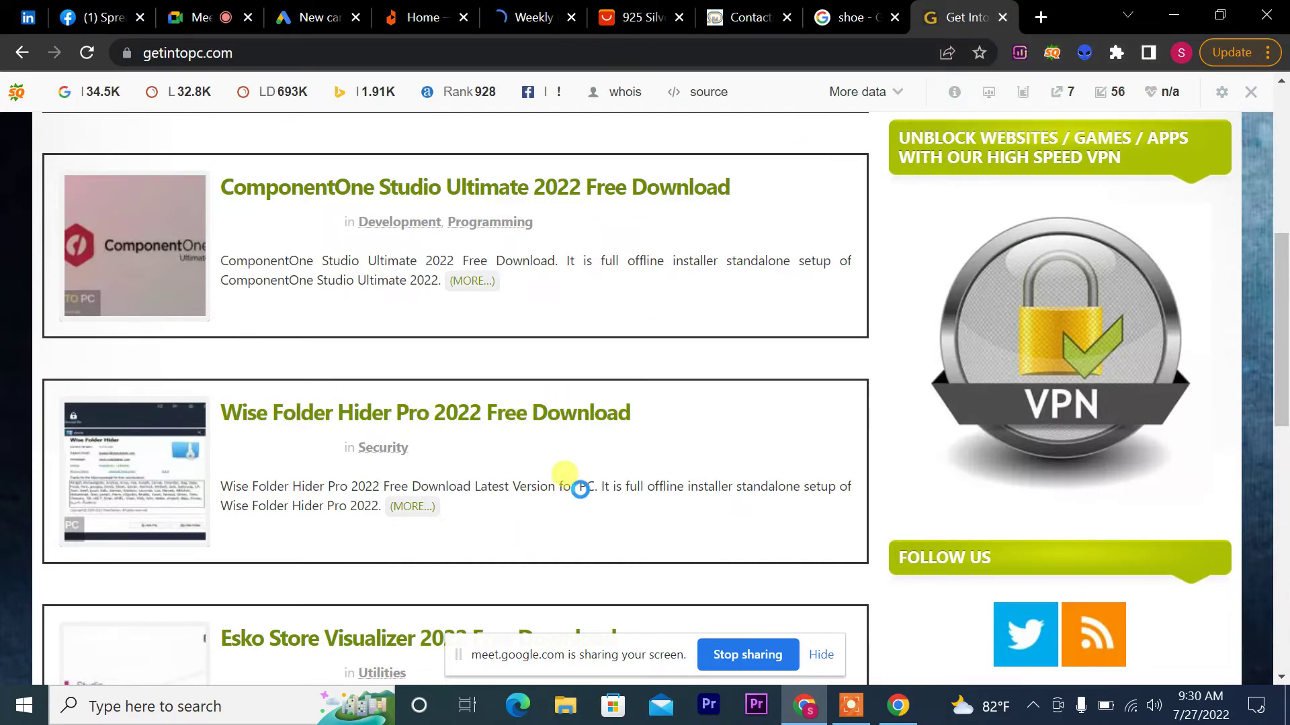
key(super+shift+s)
drag(206, 530, 907, 621)
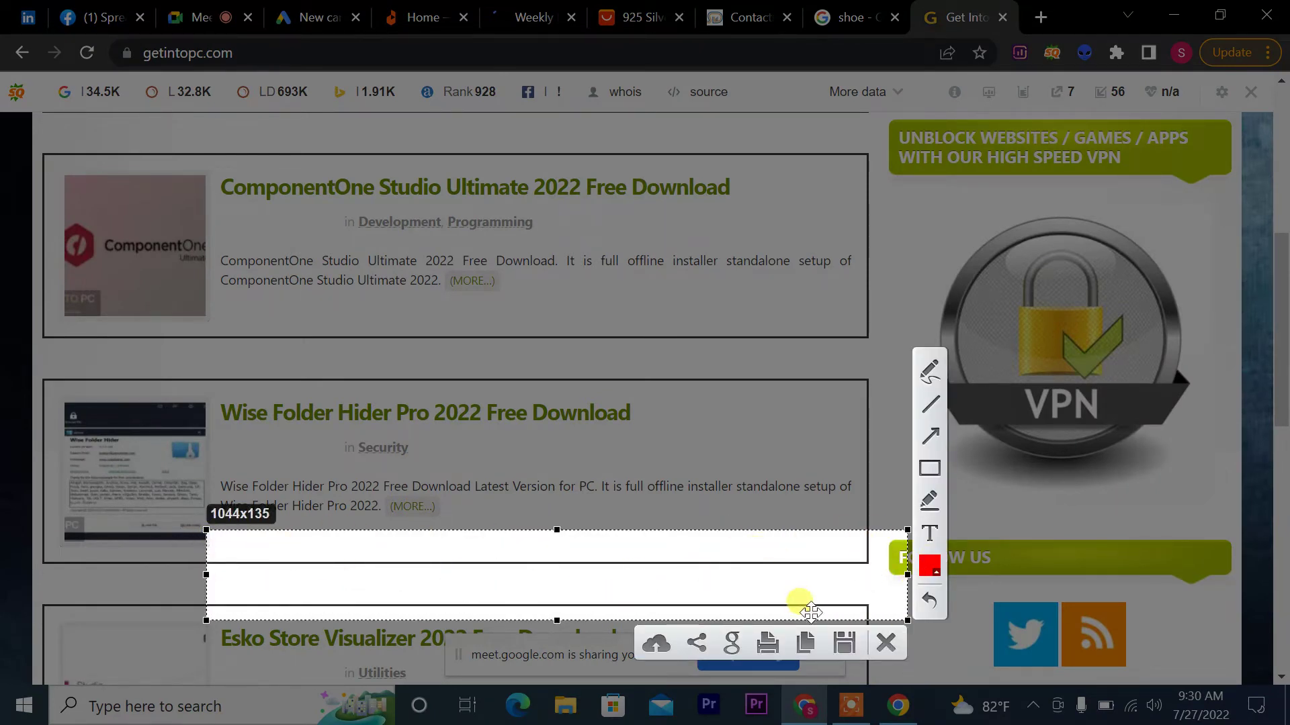
click(887, 646)
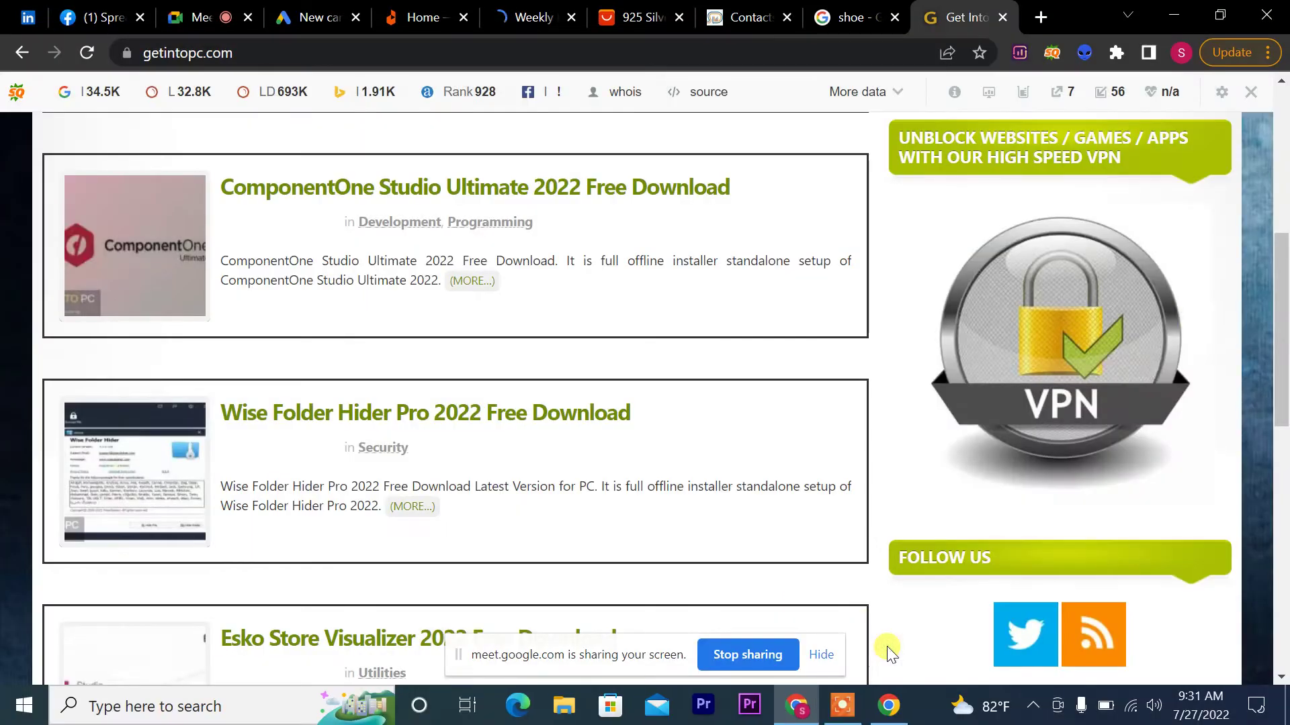
Step: Check in on the Google Meet call and examine the Display and Shopping campaign types in Google Ads
drag(1285, 336, 1283, 175)
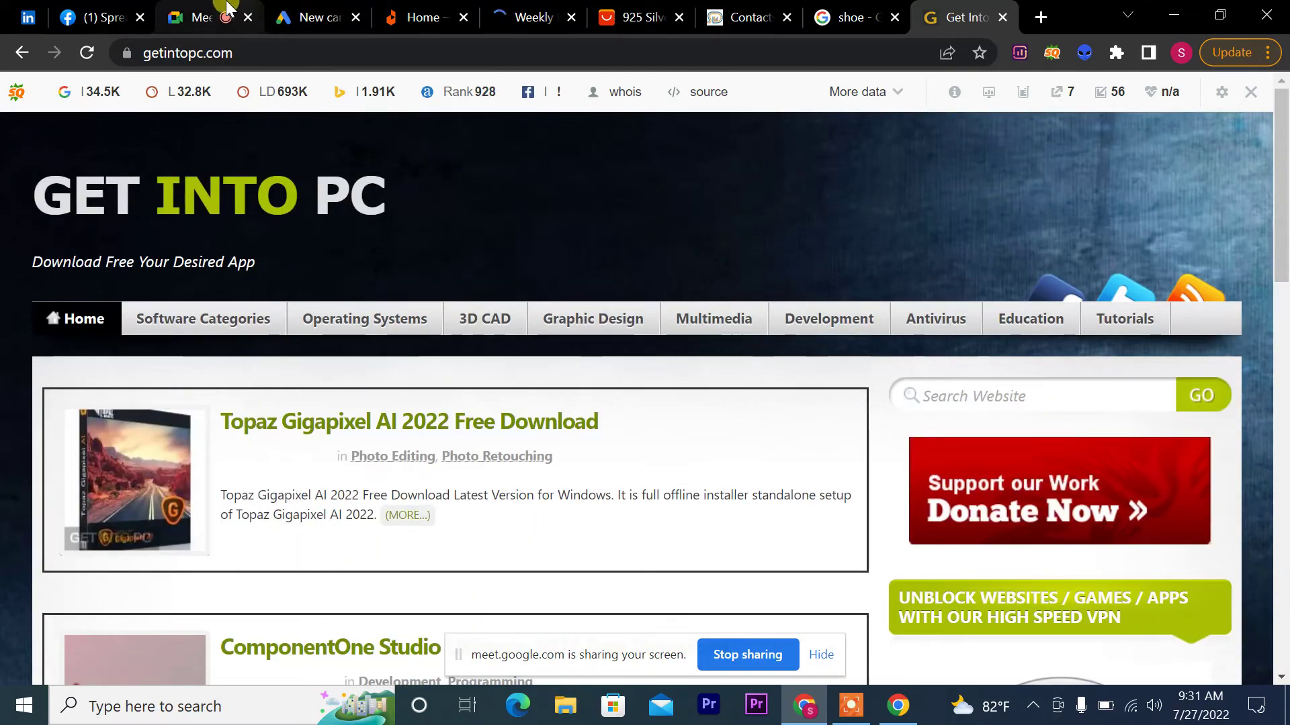
click(201, 8)
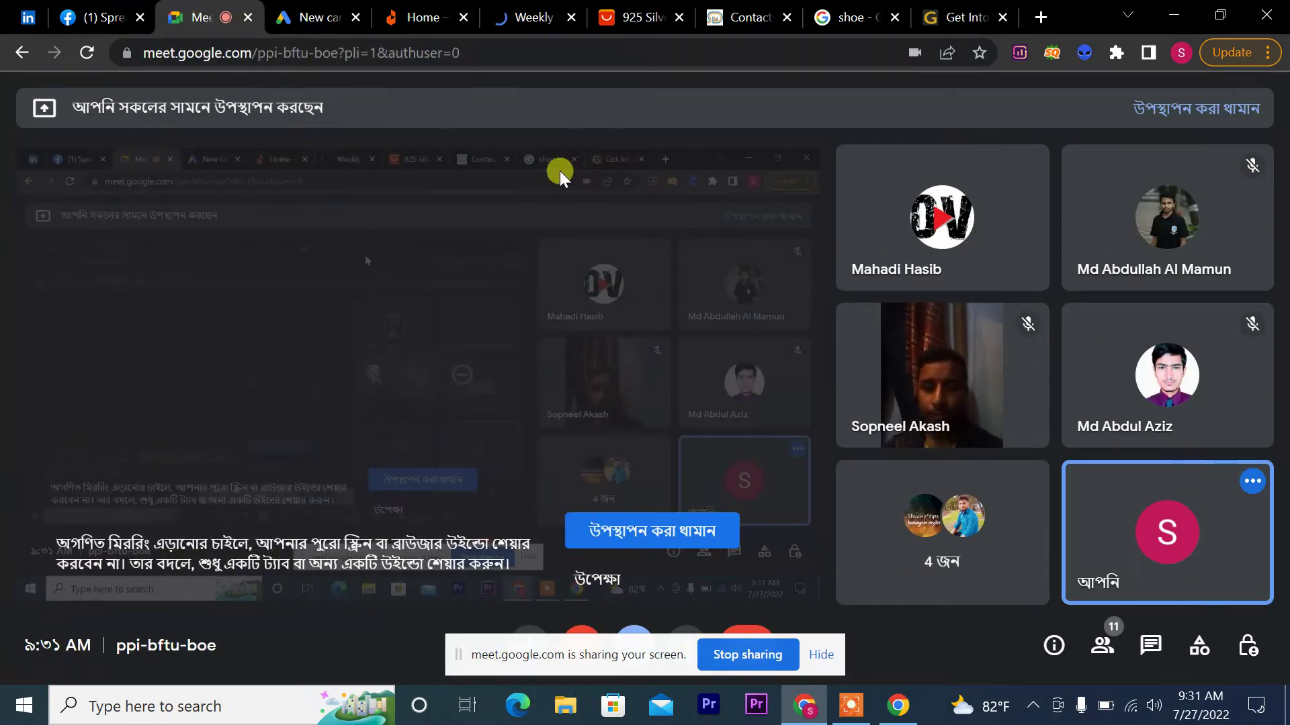
click(315, 8)
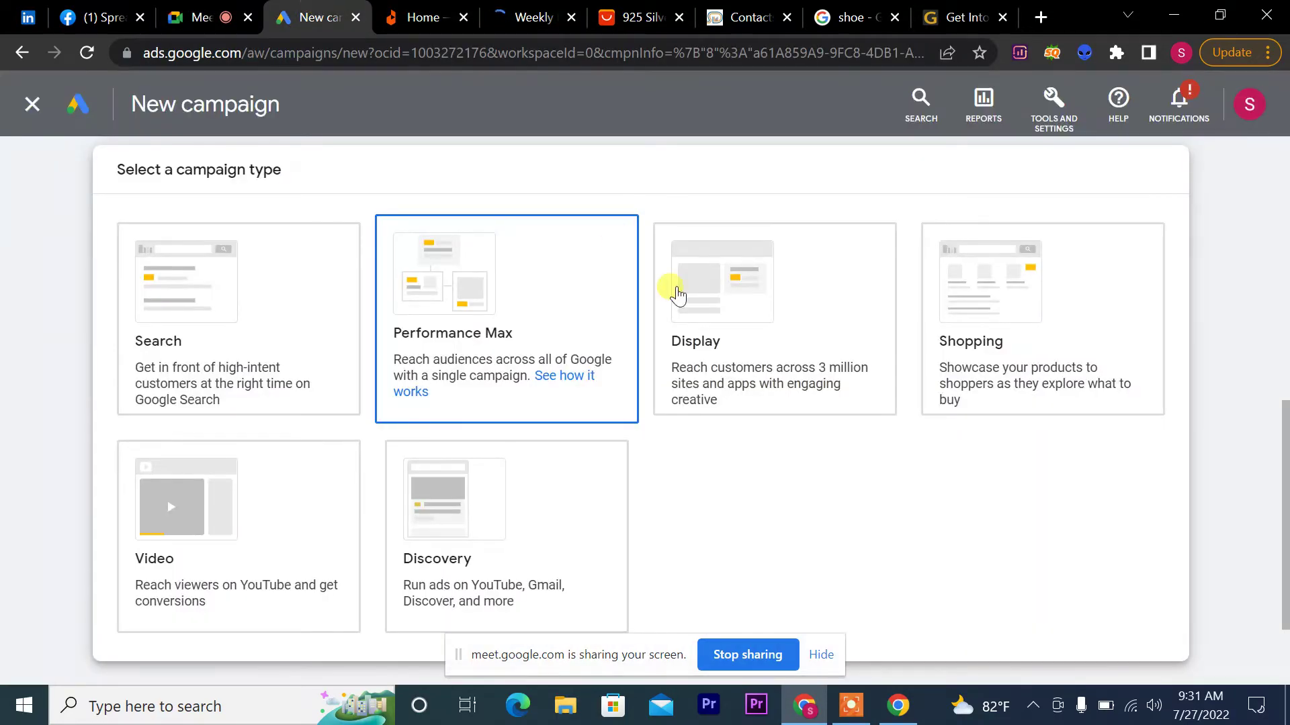
click(835, 347)
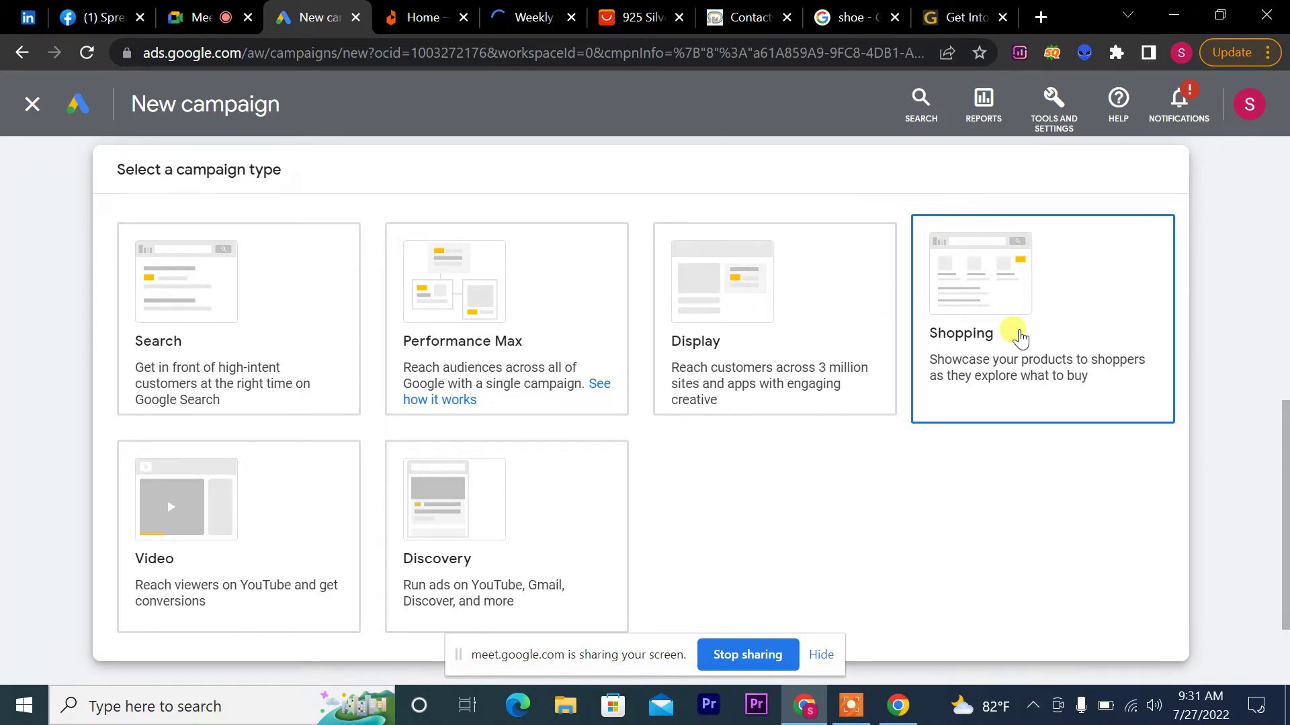
Step: Check the Google Meet call again and return to the beginning of the getintopc.com page
click(203, 13)
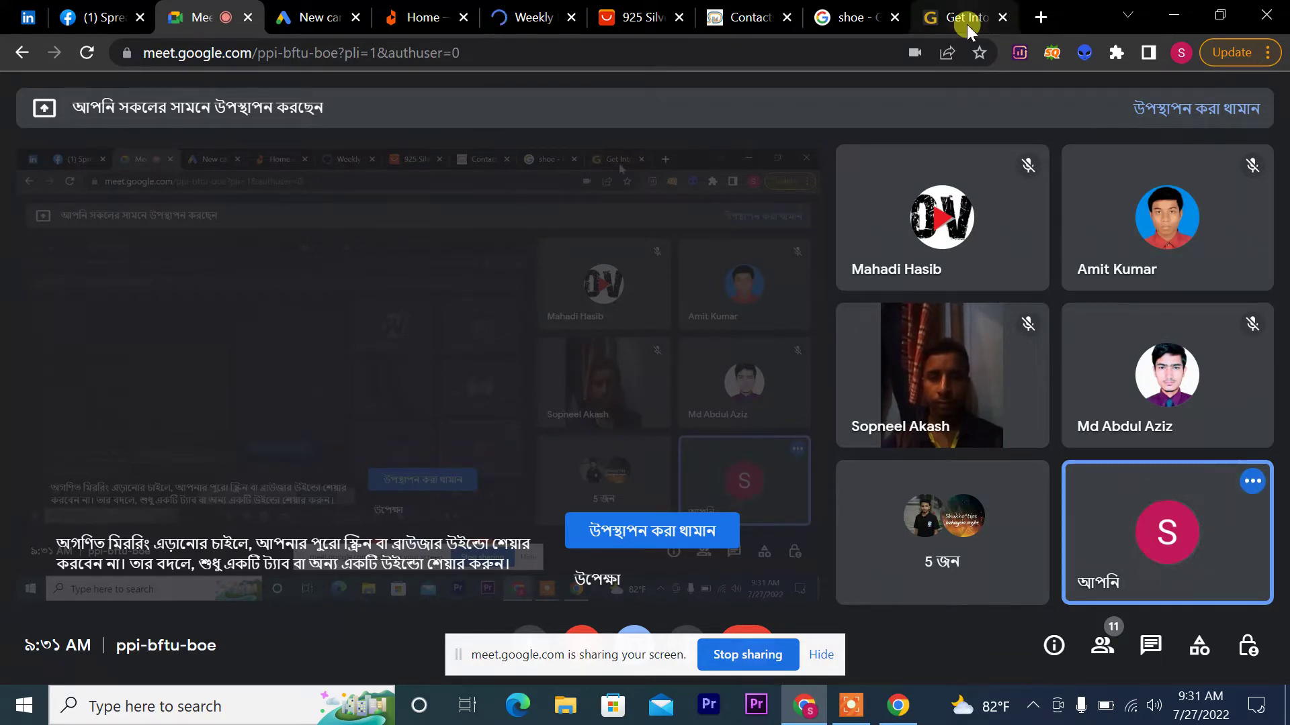
click(976, 6)
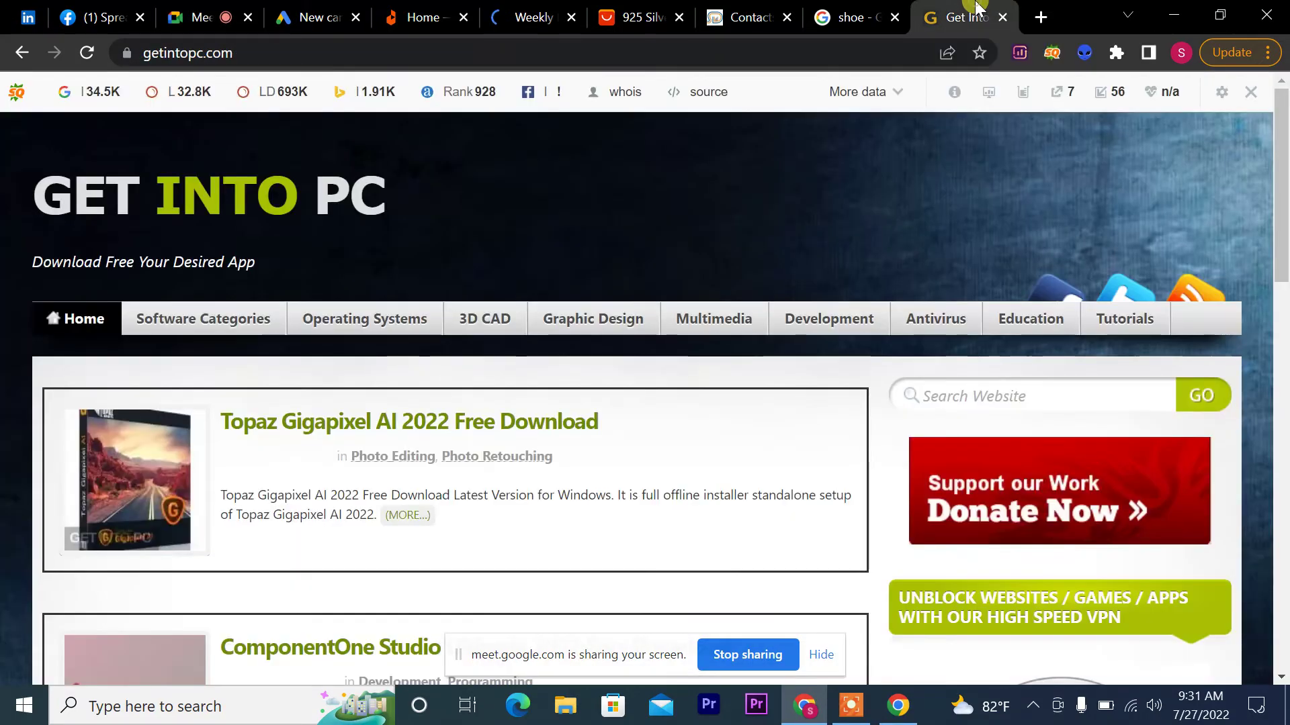
drag(1283, 173, 1142, 155)
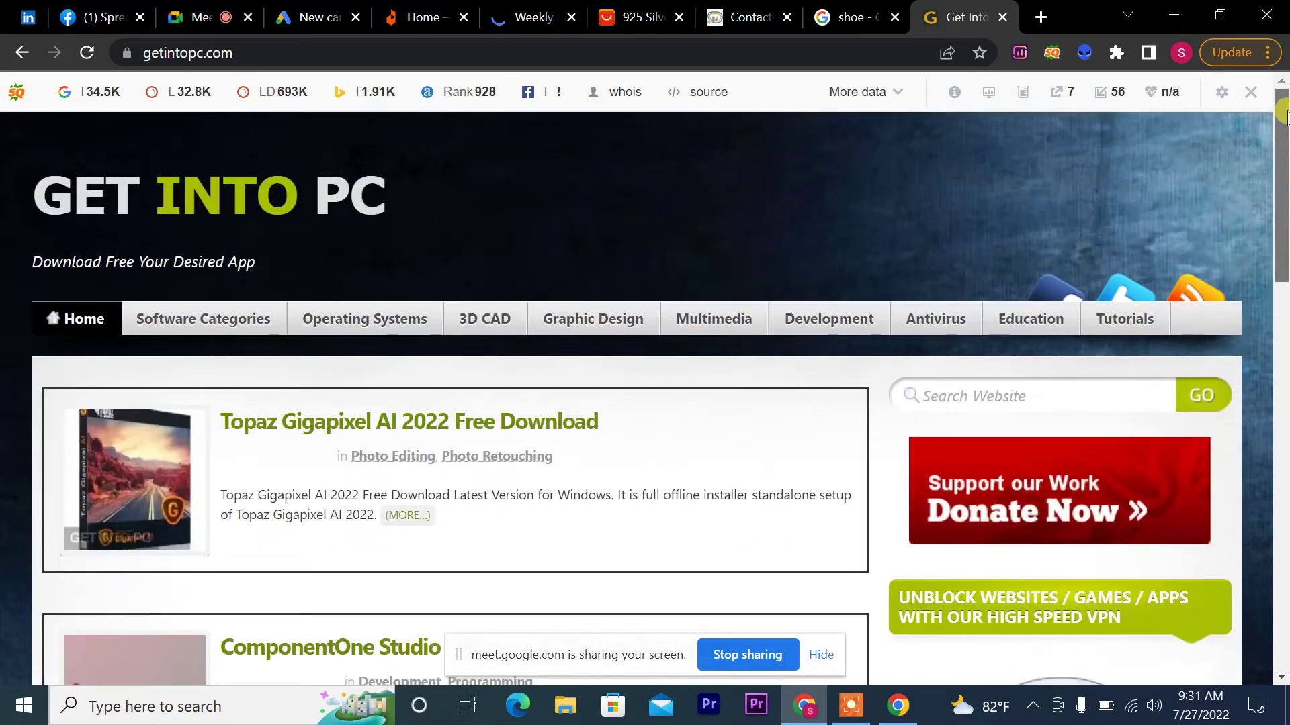
Step: Return to the new Google Ads campaign and select Search as the campaign type
click(312, 21)
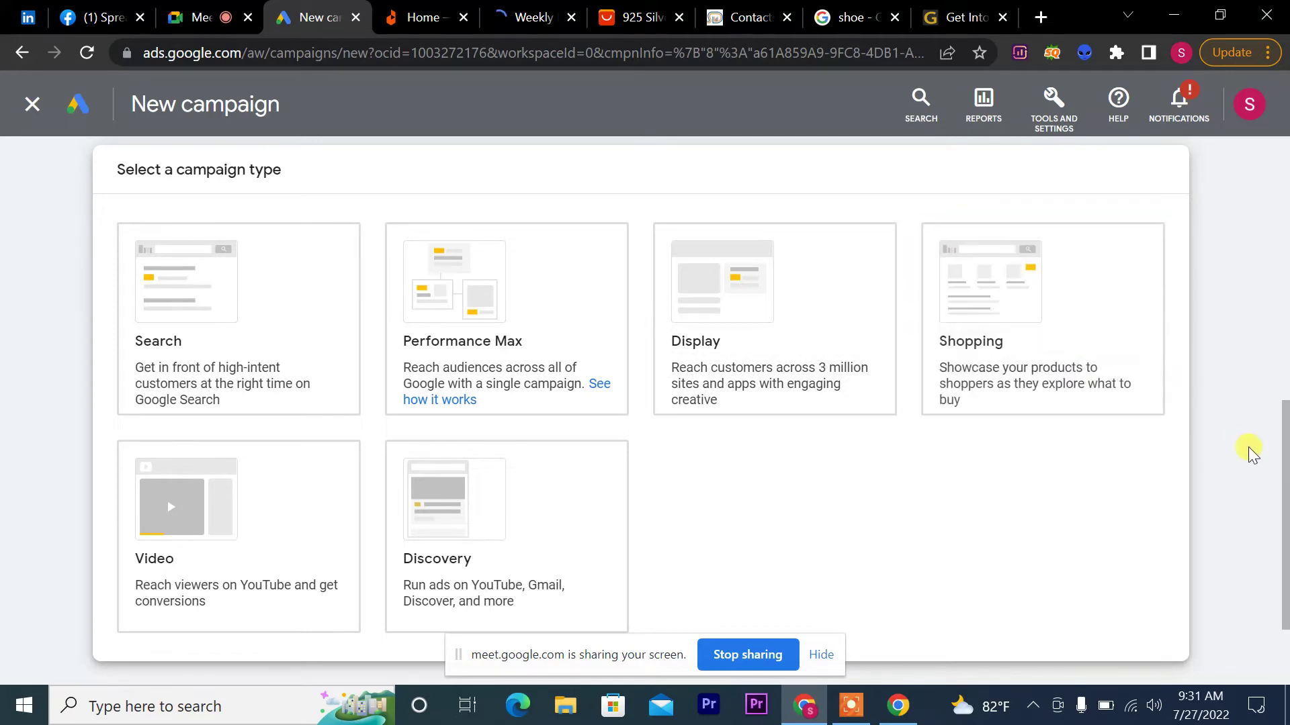
scroll(1284, 454, down, 1)
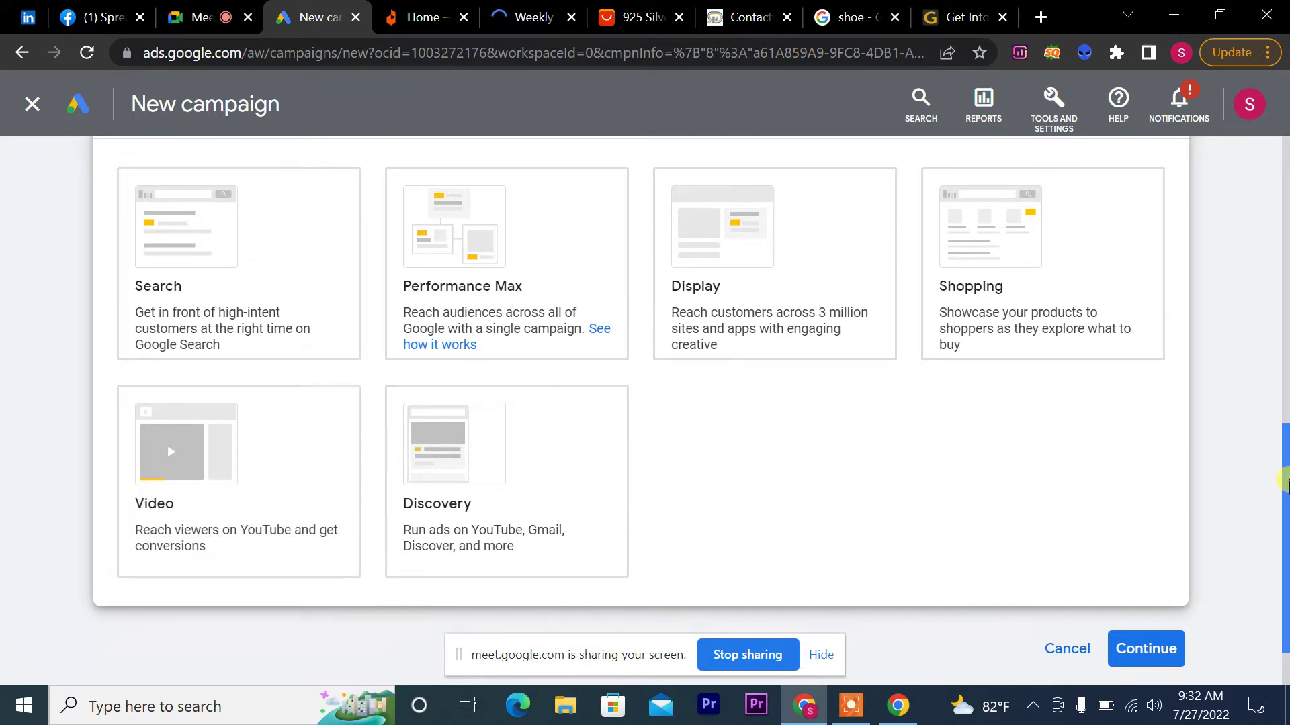
mouse_move(1285, 484)
mouse_down()
mouse_move(1284, 581)
mouse_move(1285, 482)
mouse_up()
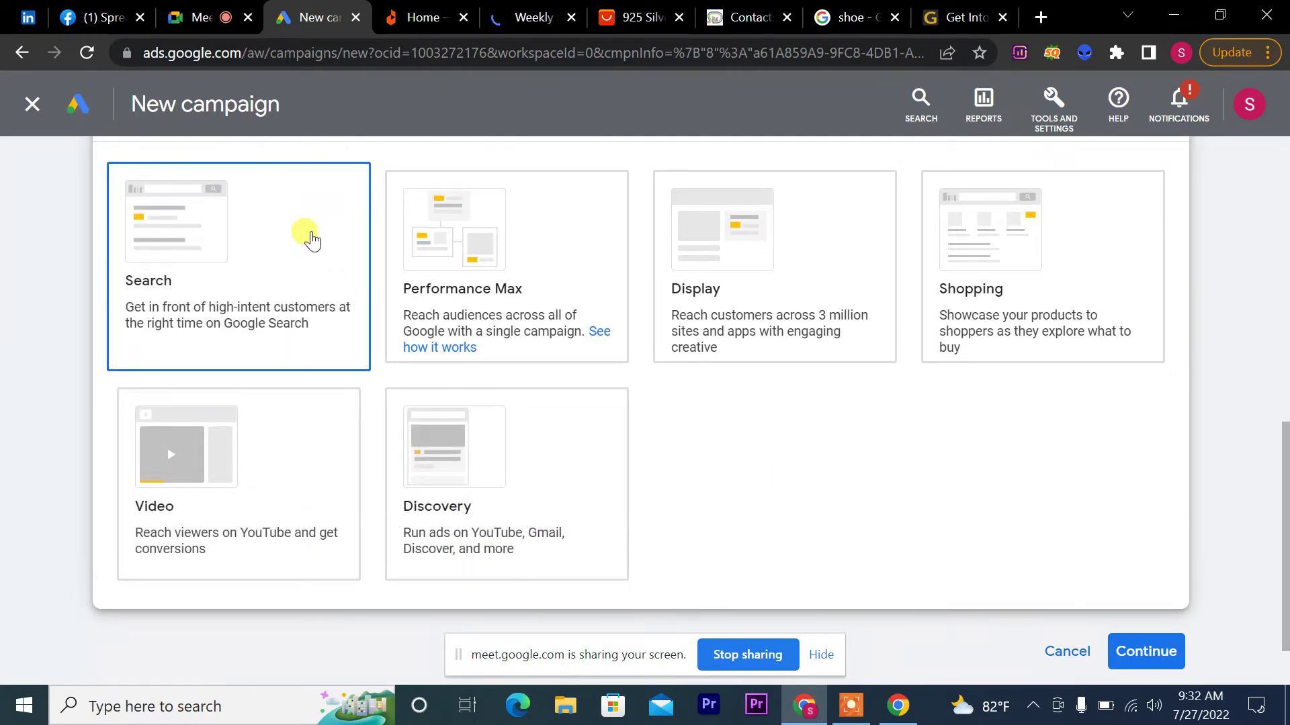
scroll(313, 240, down, 7)
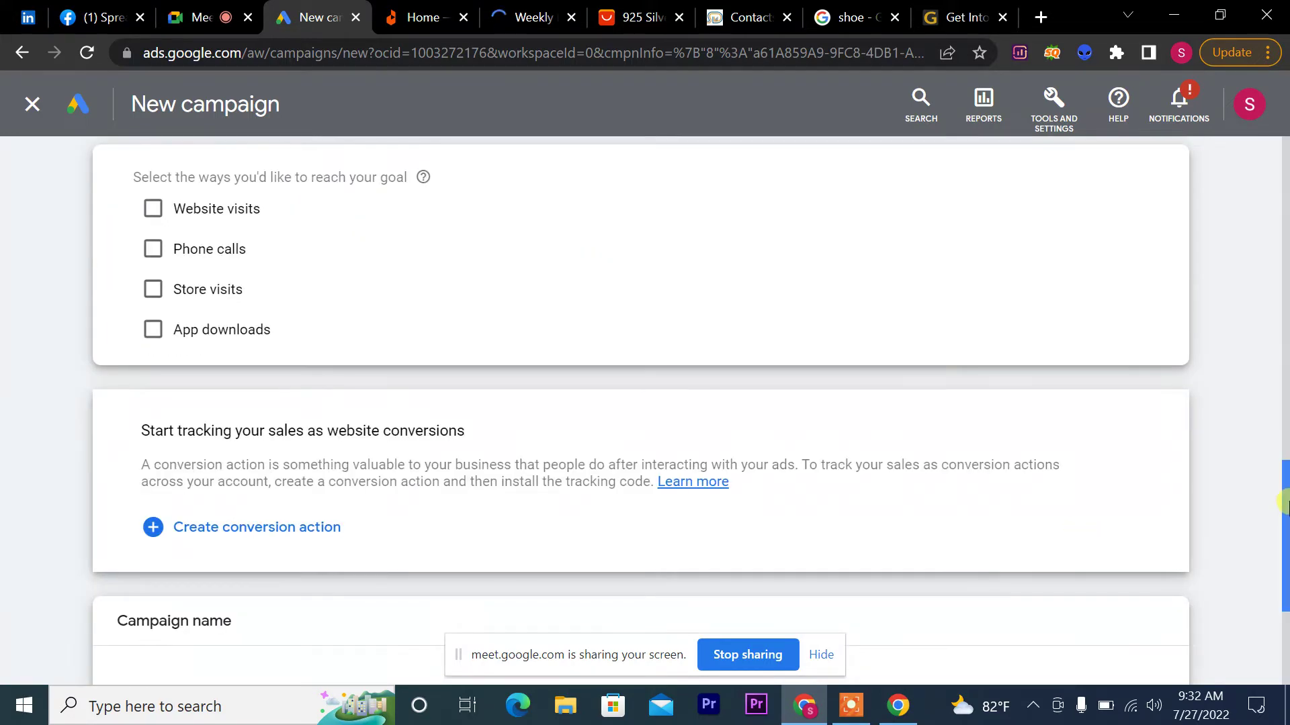
Step: Review the chosen campaign objective and campaign type in the new campaign form
scroll(1284, 171, up, 11)
scroll(1285, 172, up, 5)
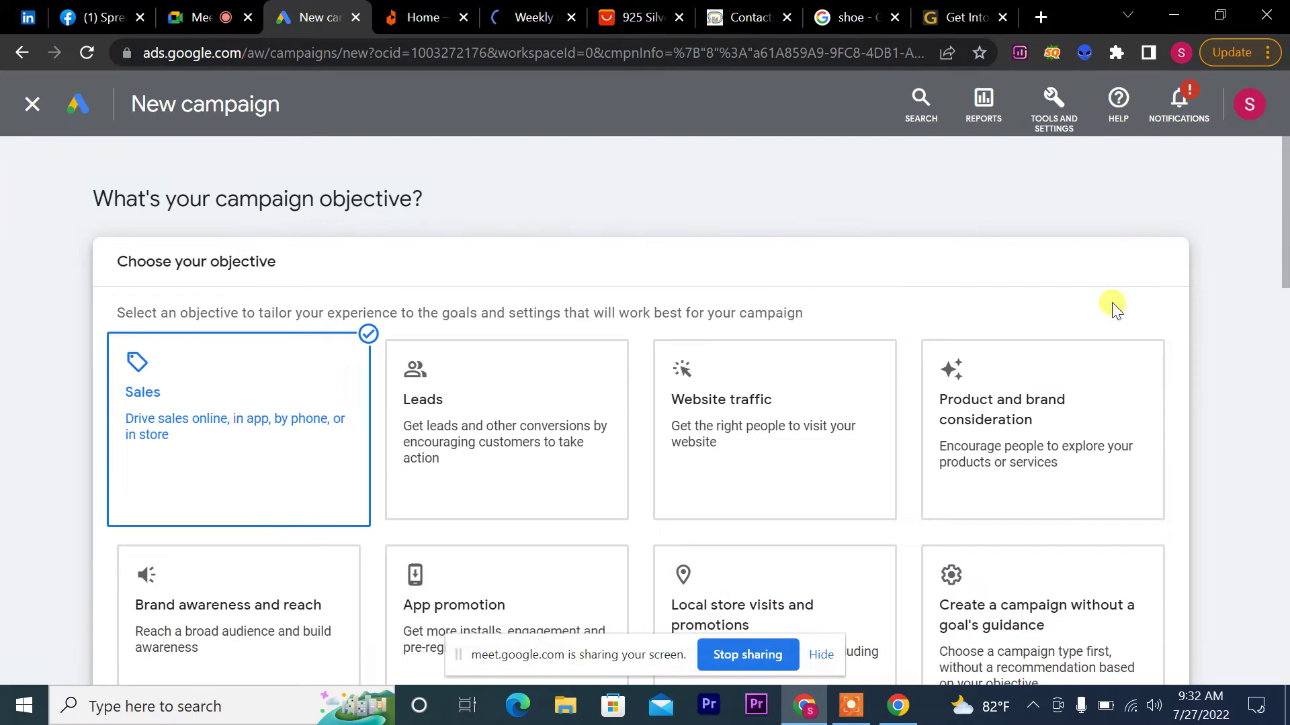
scroll(1284, 195, down, 10)
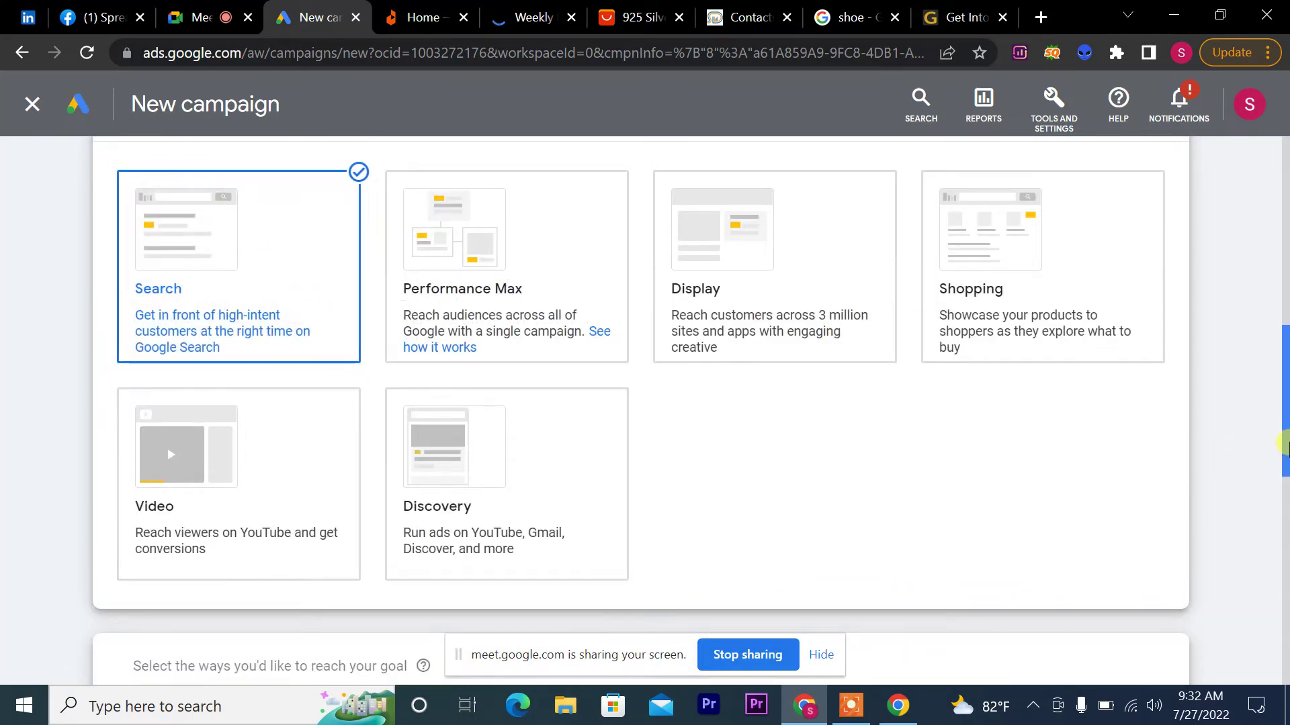
Step: Select Website visits as the way to reach the goal and activate its business website field
scroll(1284, 420, down, 5)
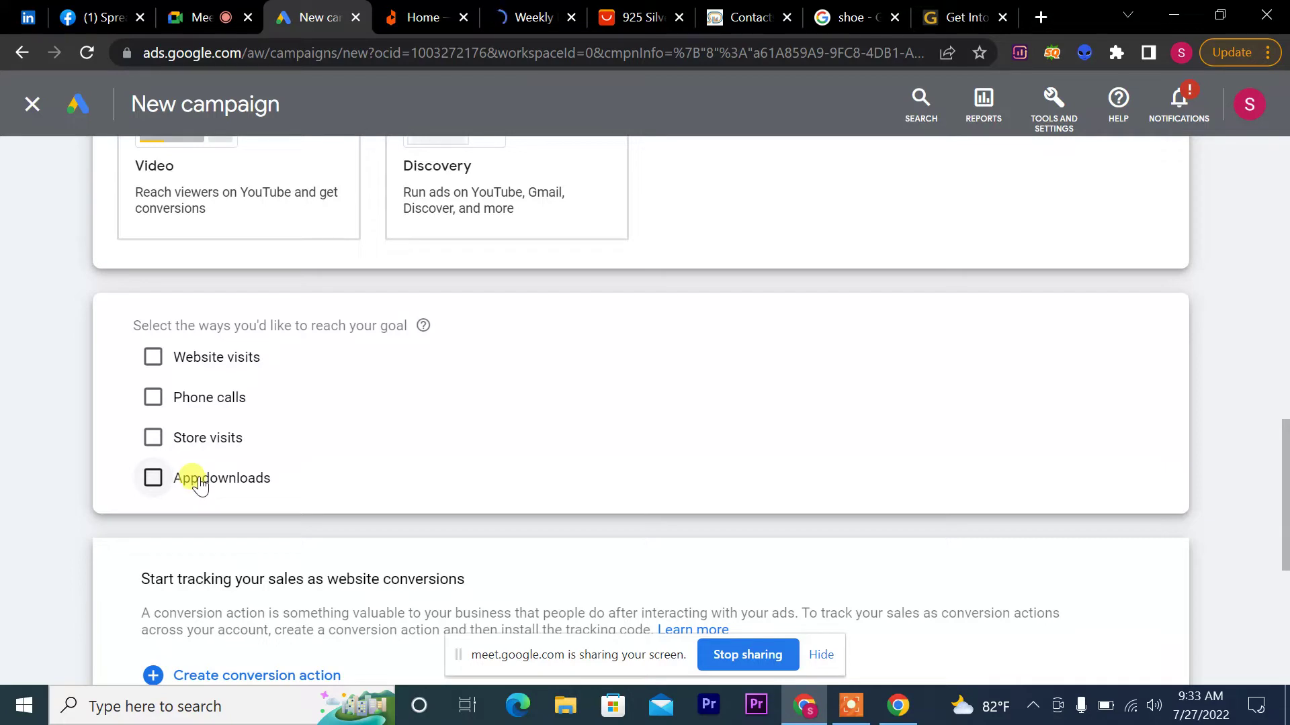
click(153, 357)
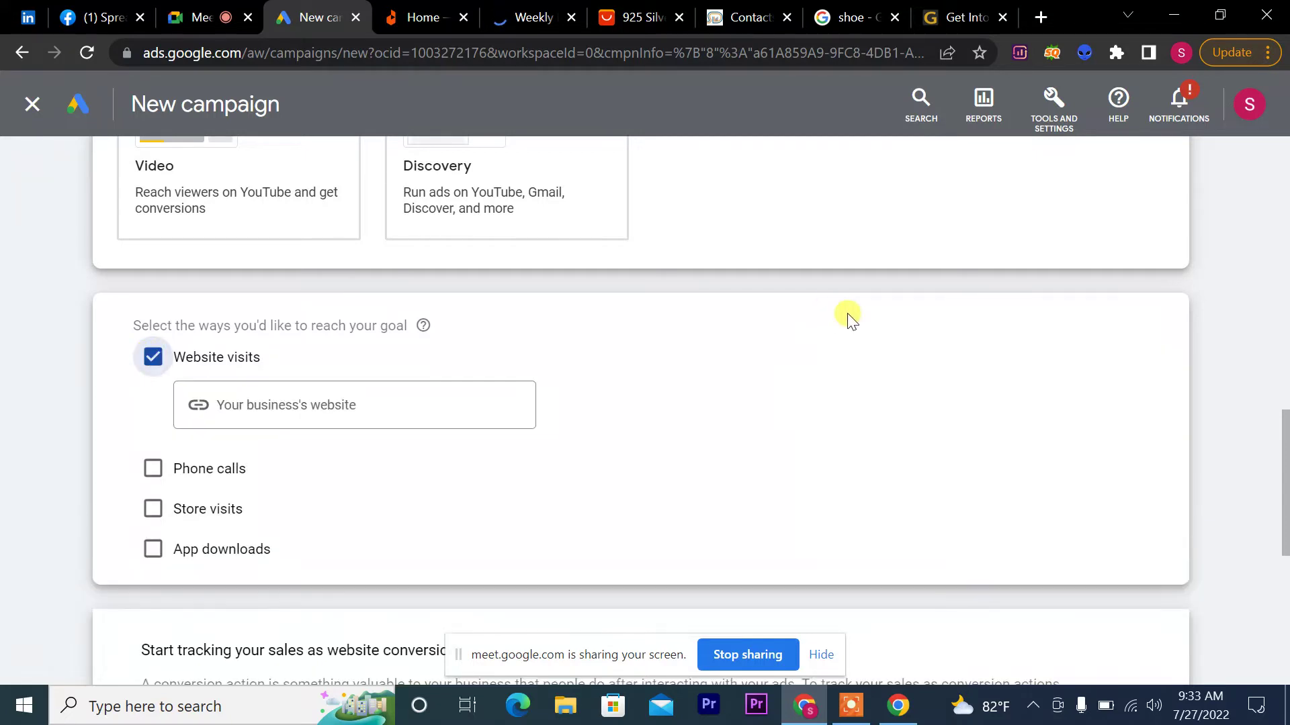
click(317, 403)
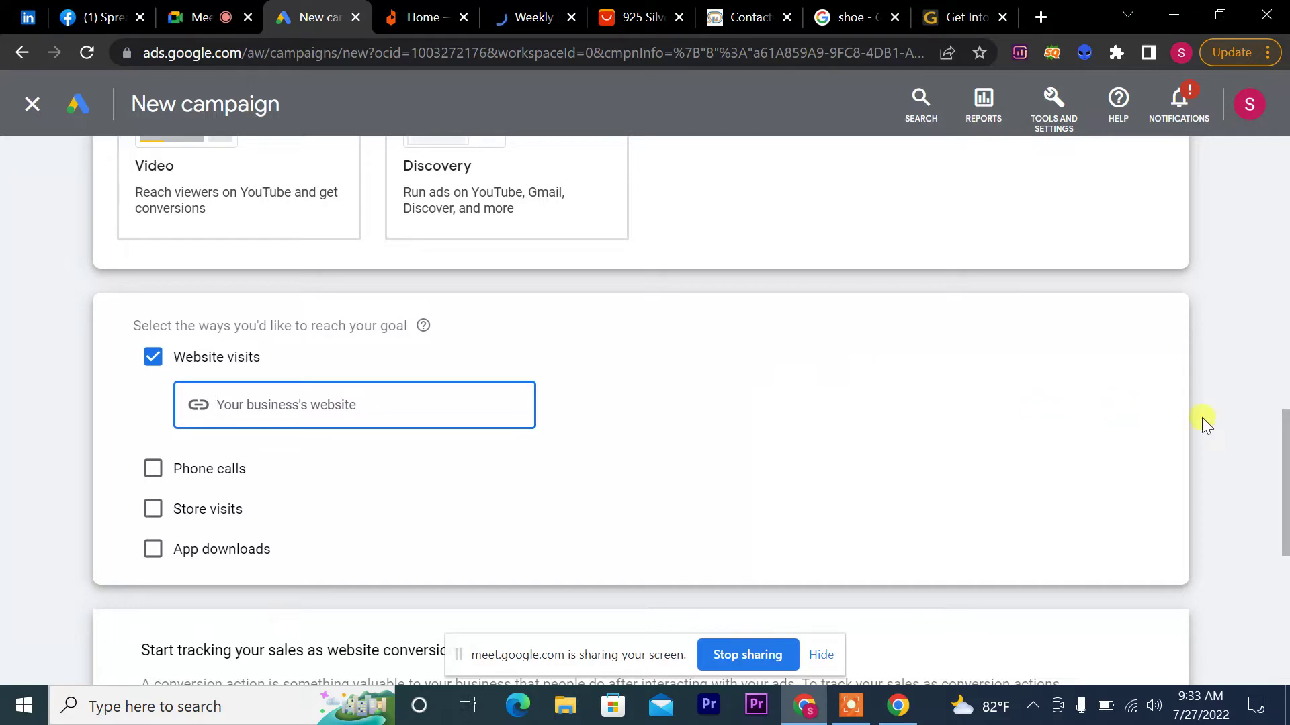
Step: Remove the word "Sales" from the beginning of the campaign name
drag(1284, 459, 1285, 566)
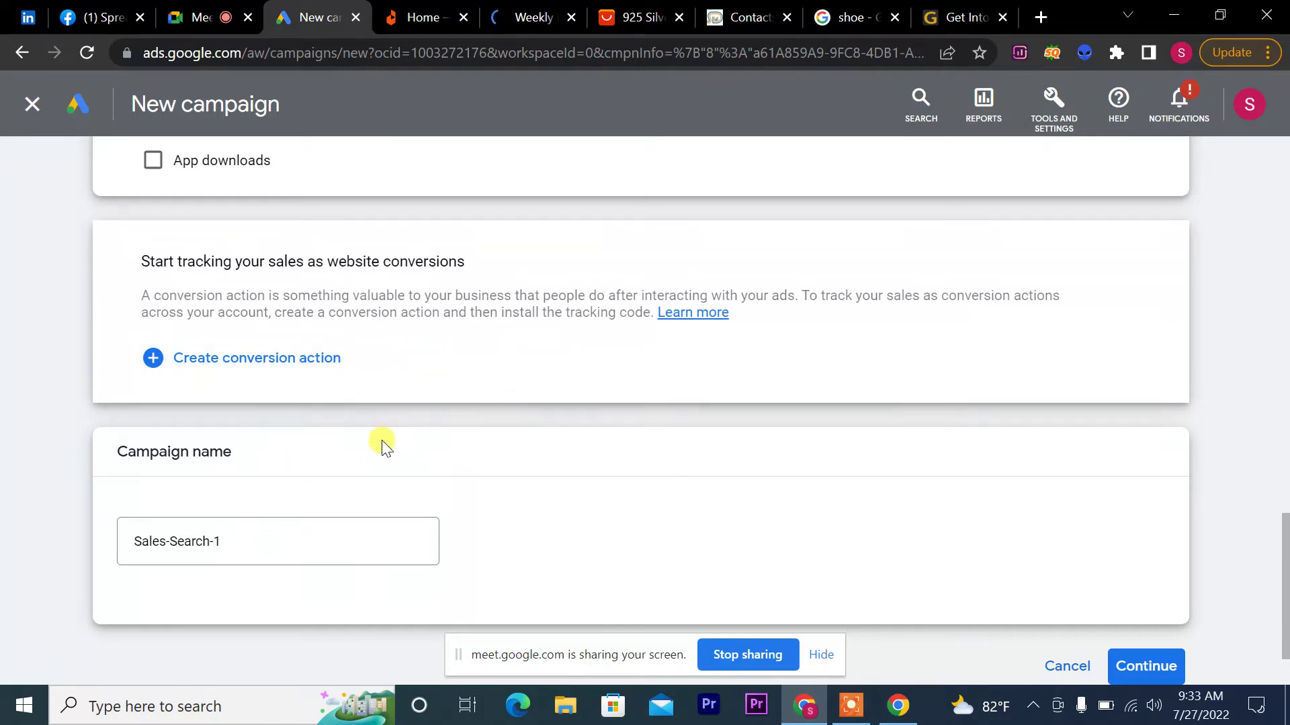
double_click(153, 541)
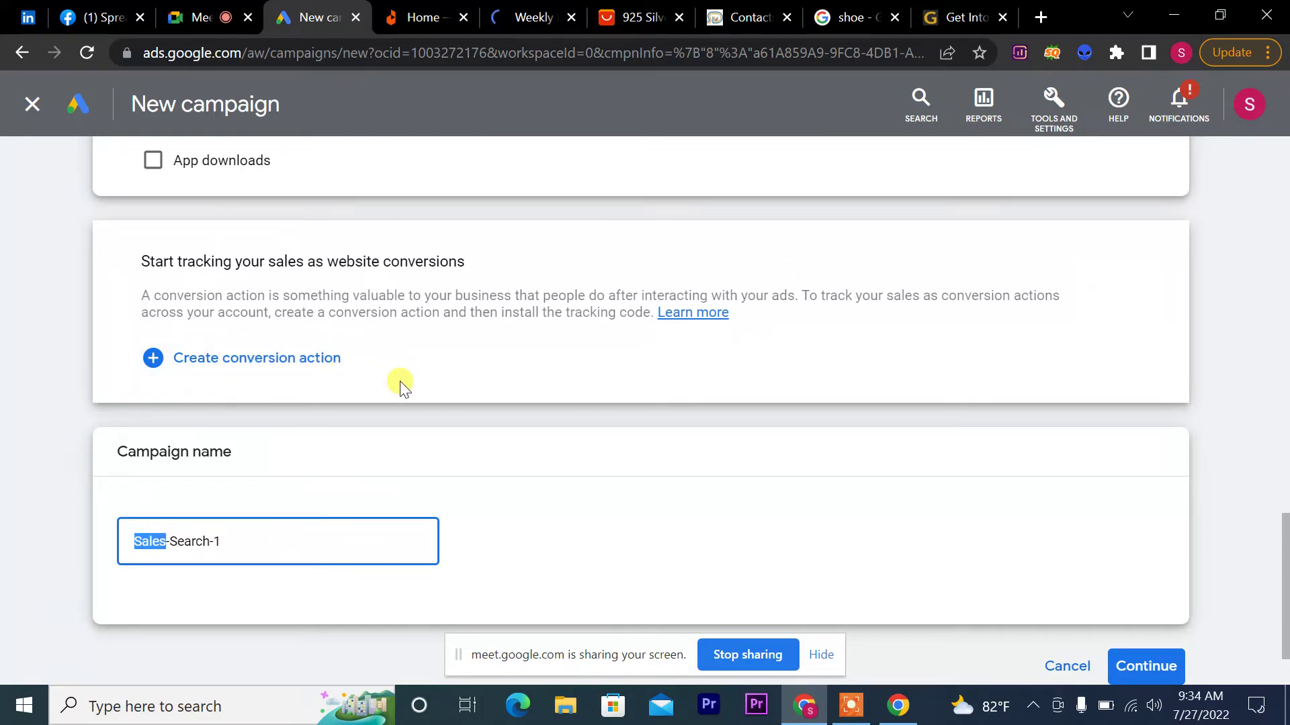
key(BackSpace)
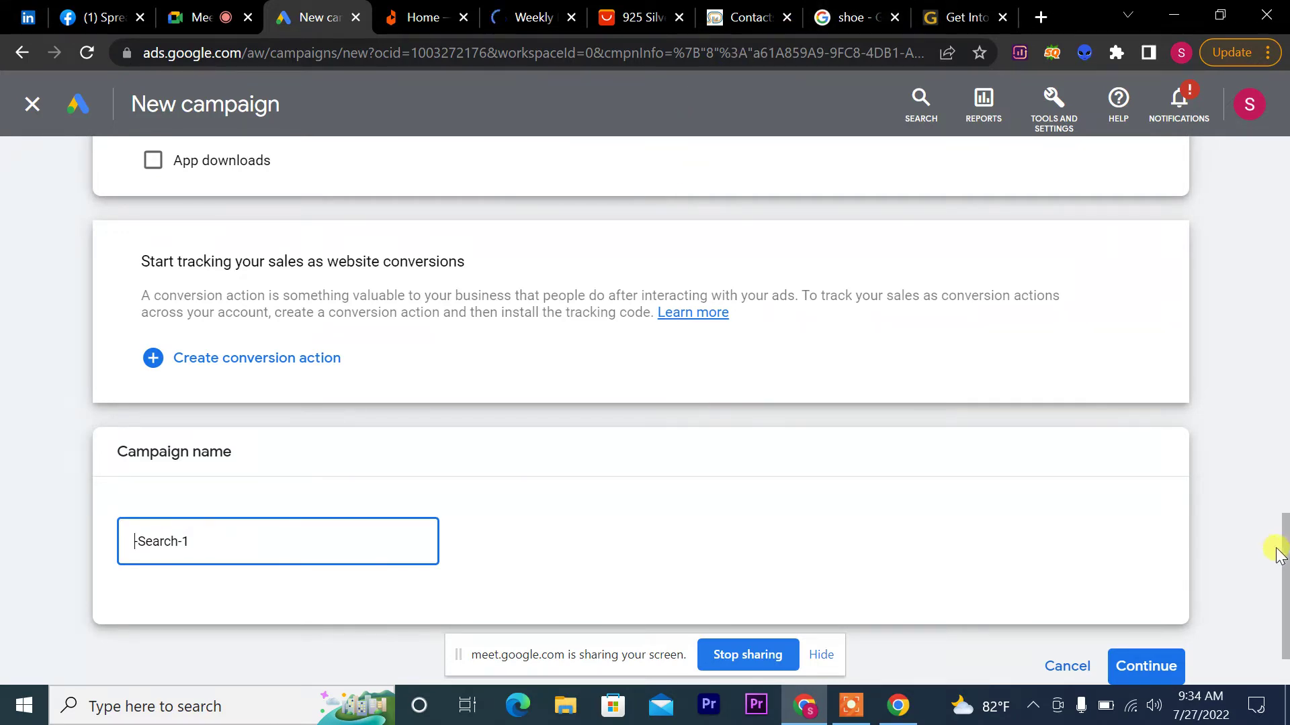
drag(1283, 557, 1283, 587)
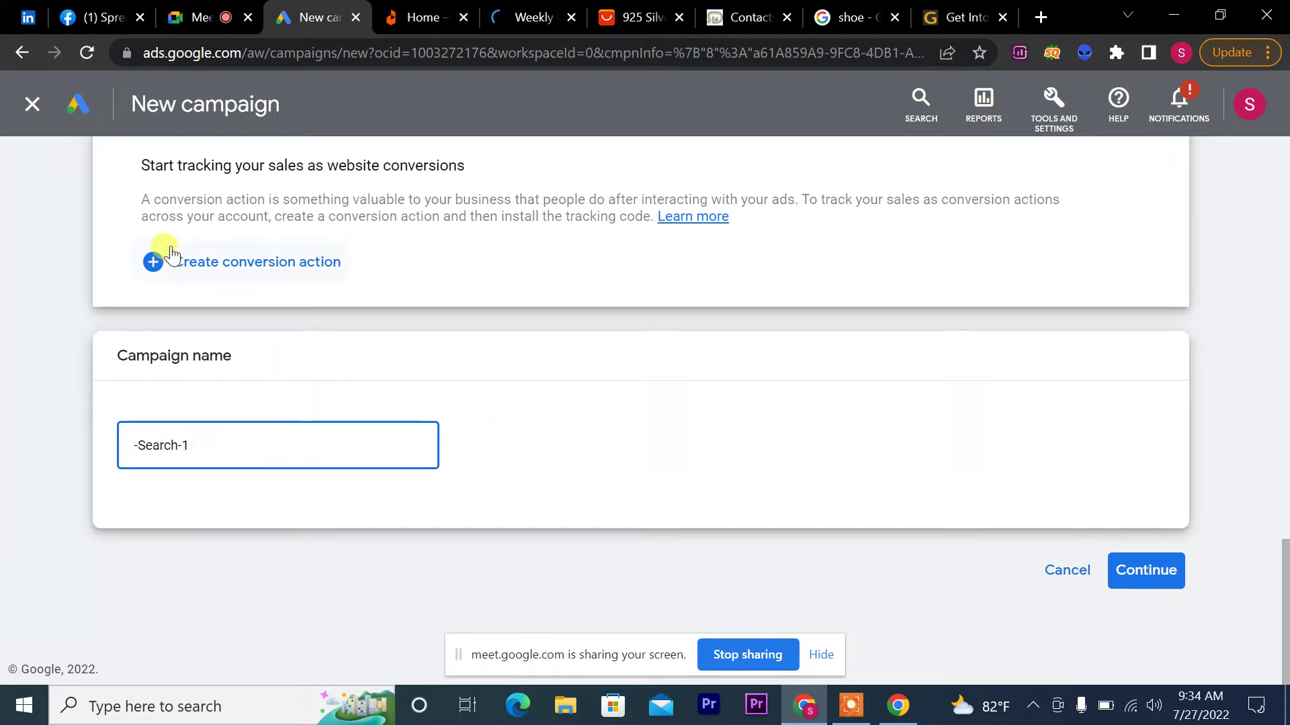
click(665, 13)
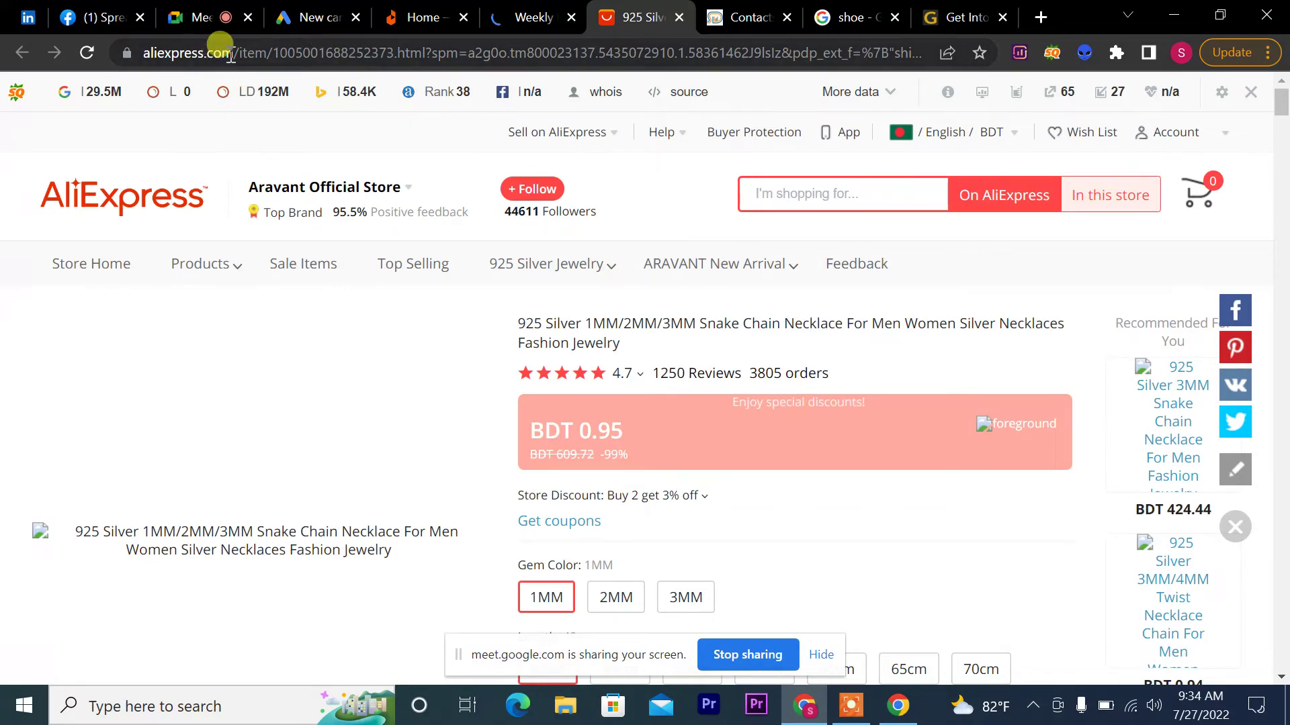
drag(235, 54, 115, 55)
key(ctrl+c)
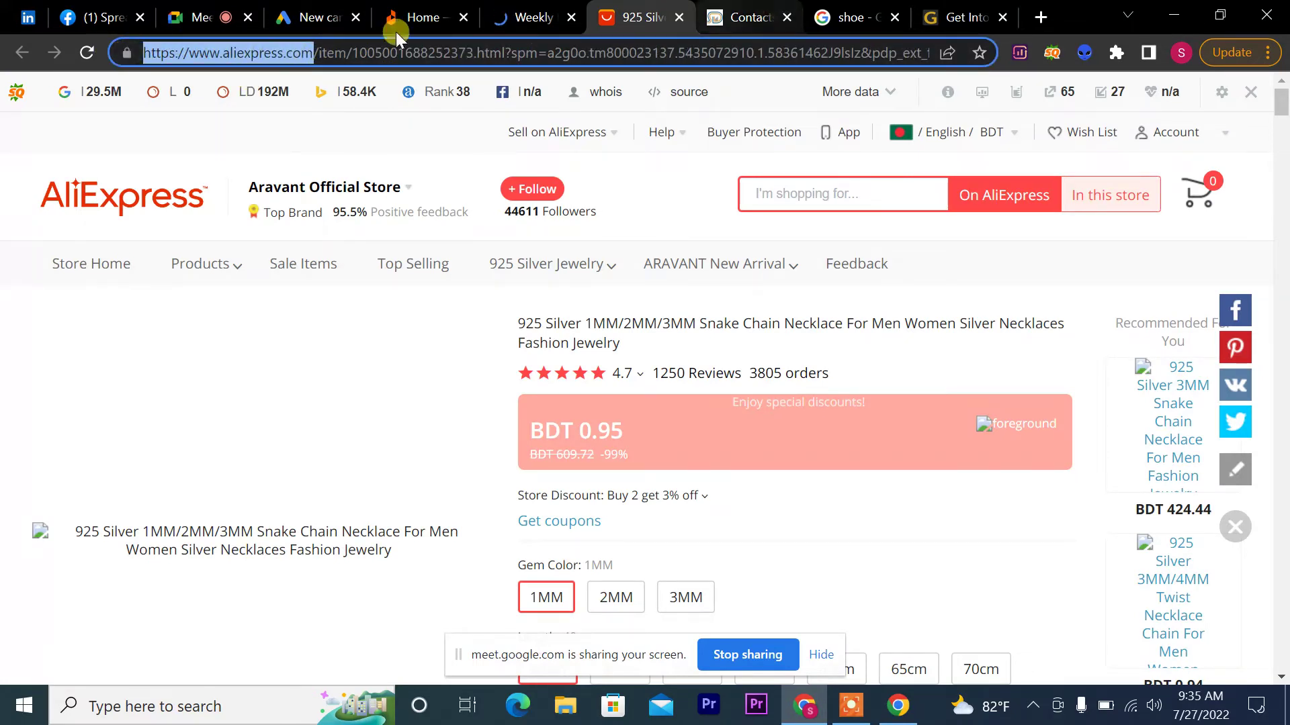
Step: Paste the copied AliExpress address at the start of the Google Ads campaign name and remove its ".com/" ending
click(295, 14)
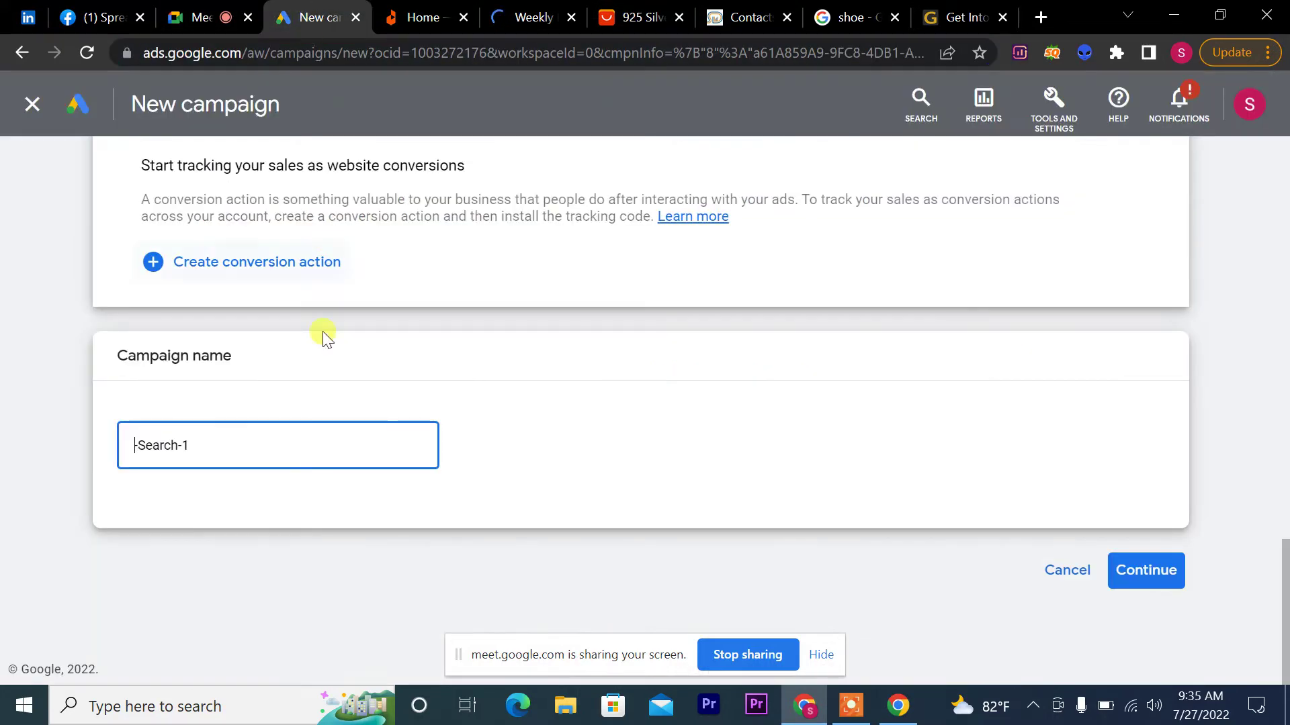
key(ctrl+v)
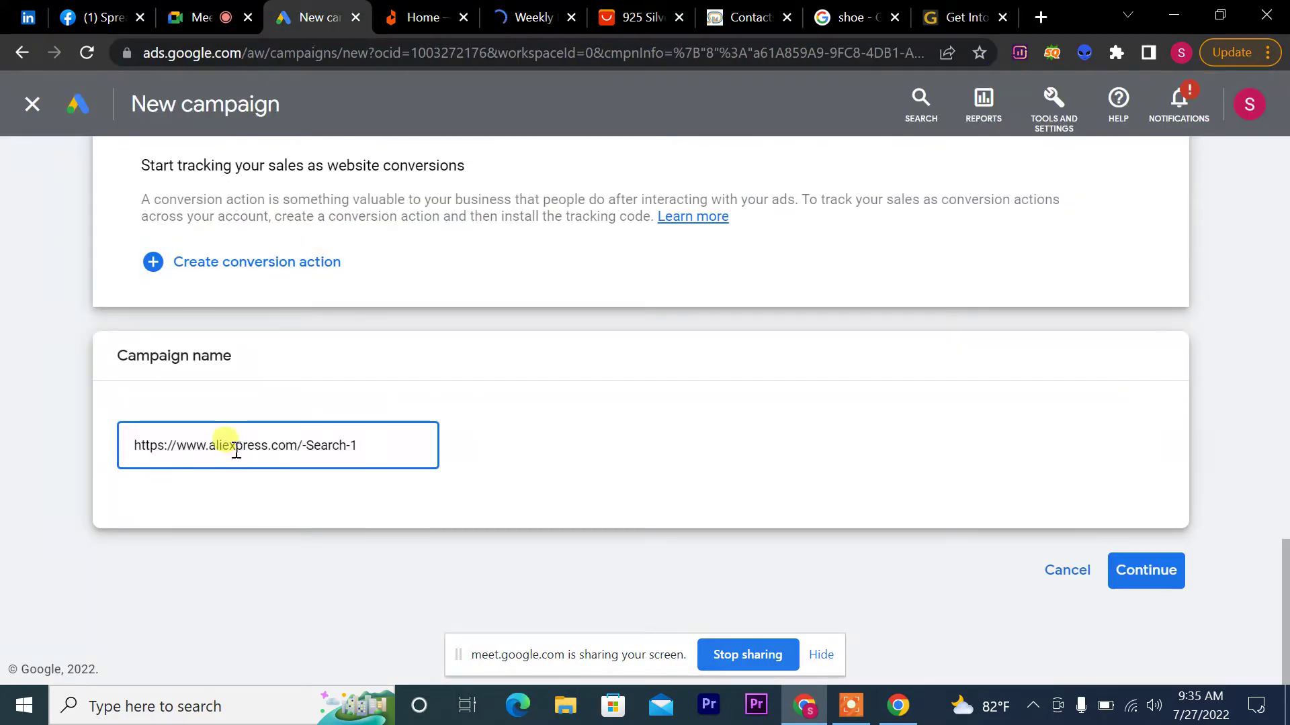
key(BackSpace)
key(BackSpace)
key(BackSpace)
key(BackSpace)
key(BackSpace)
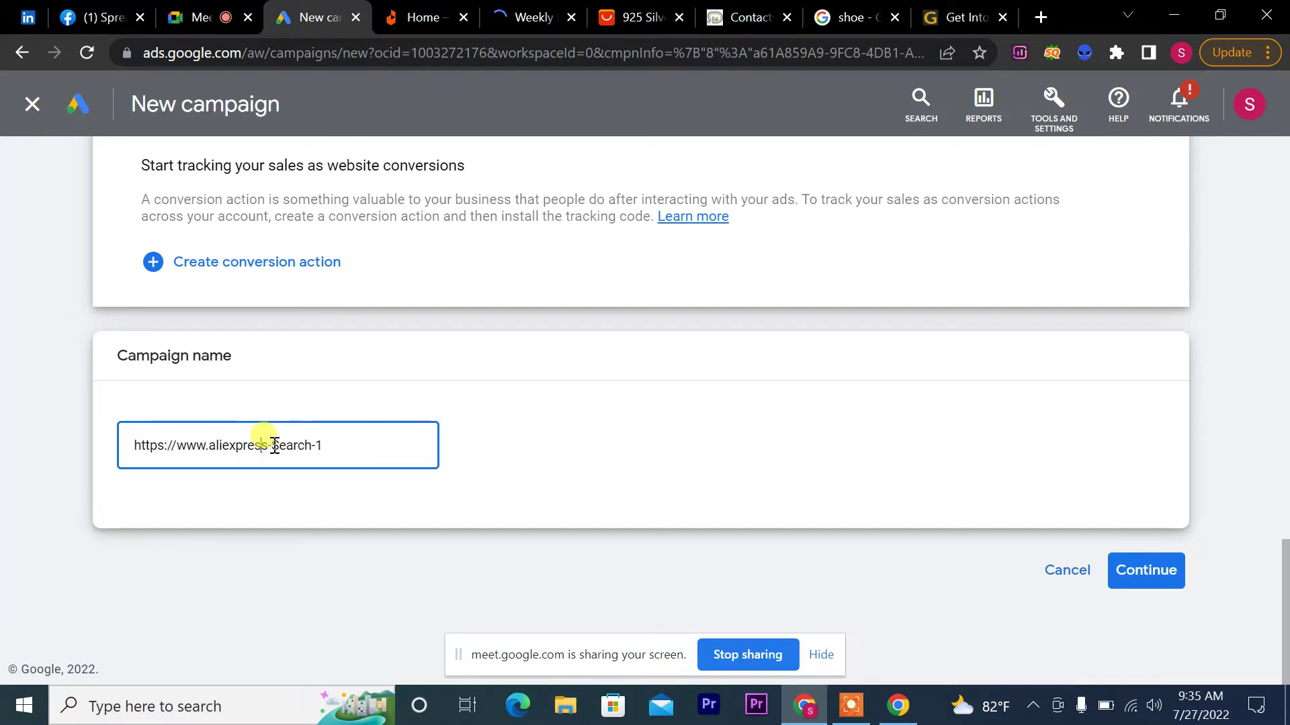
key(Left)
key(Left)
key(Left)
key(Left)
key(Left)
key(Left)
key(BackSpace)
key(BackSpace)
key(BackSpace)
key(BackSpace)
key(BackSpace)
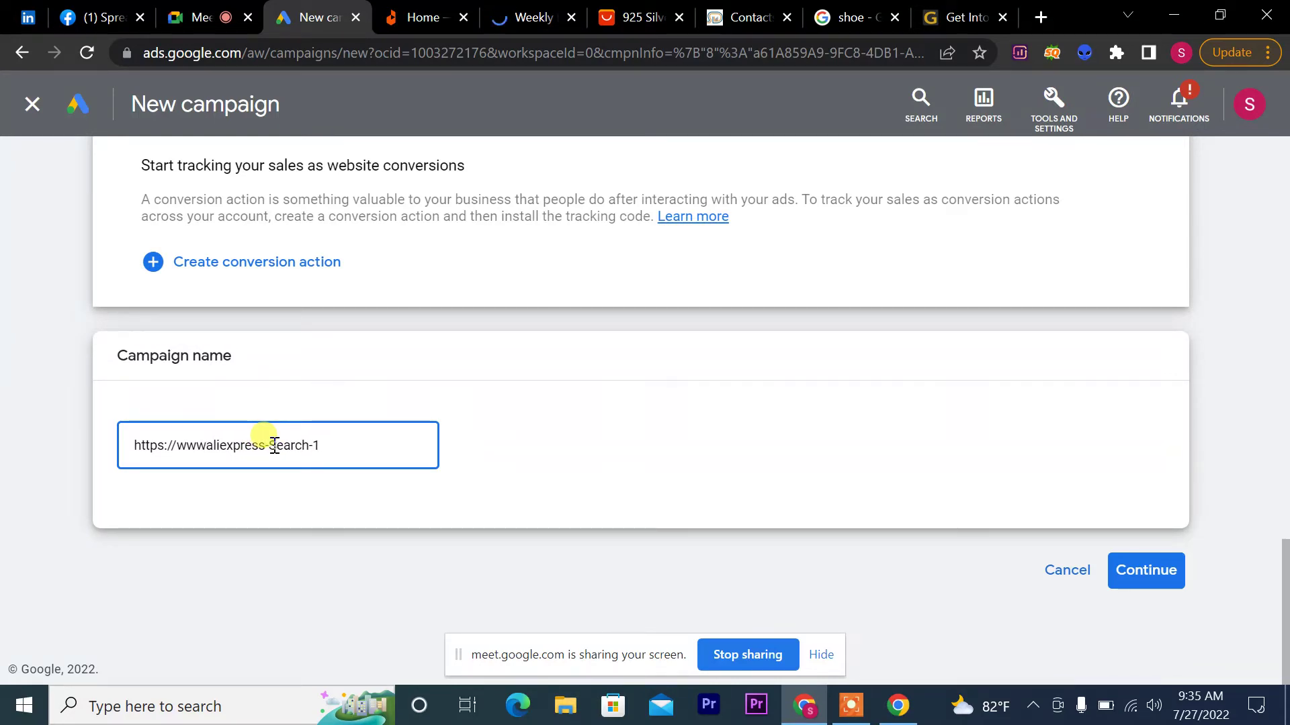
key(BackSpace)
key(BackSpace)
key(BackSpace)
key(BackSpace)
key(BackSpace)
key(BackSpace)
key(BackSpace)
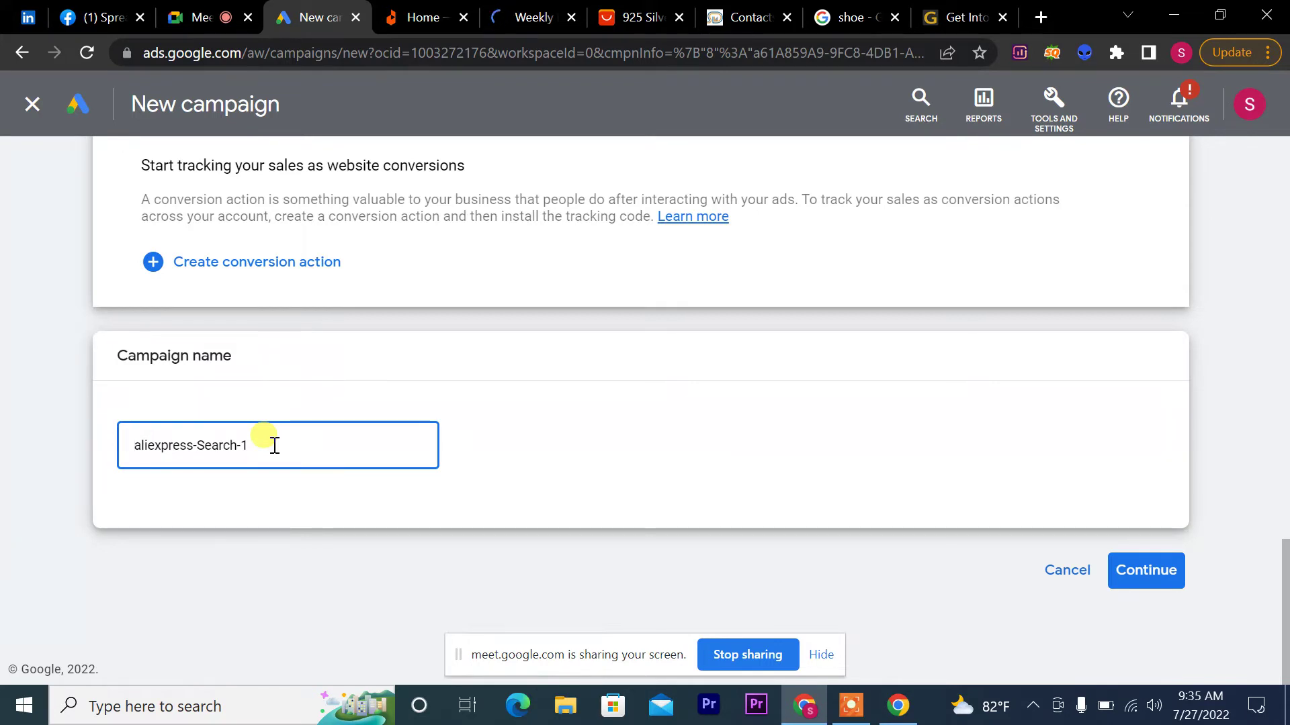
Step: Capitalise the brand in the campaign name so that it reads AliExpress-Search-1
key(shift+Right)
key(Delete)
text(A)
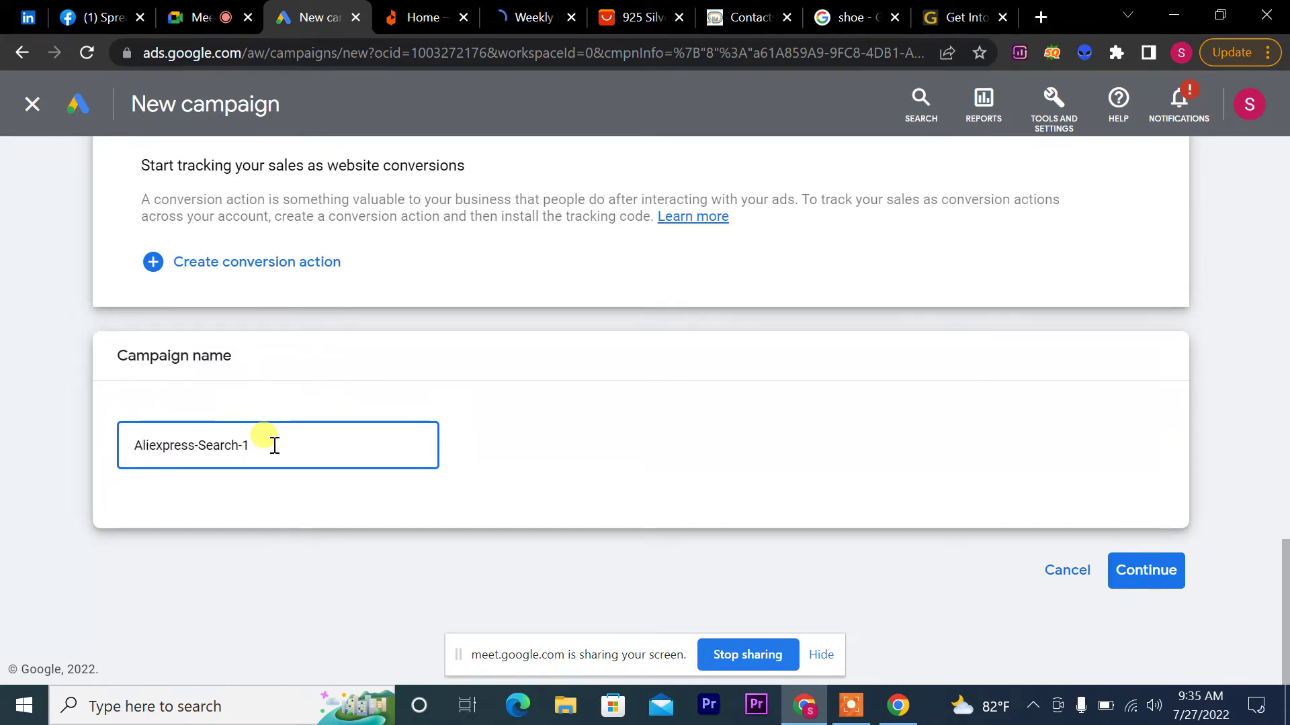
key(Right)
key(Right)
key(Delete)
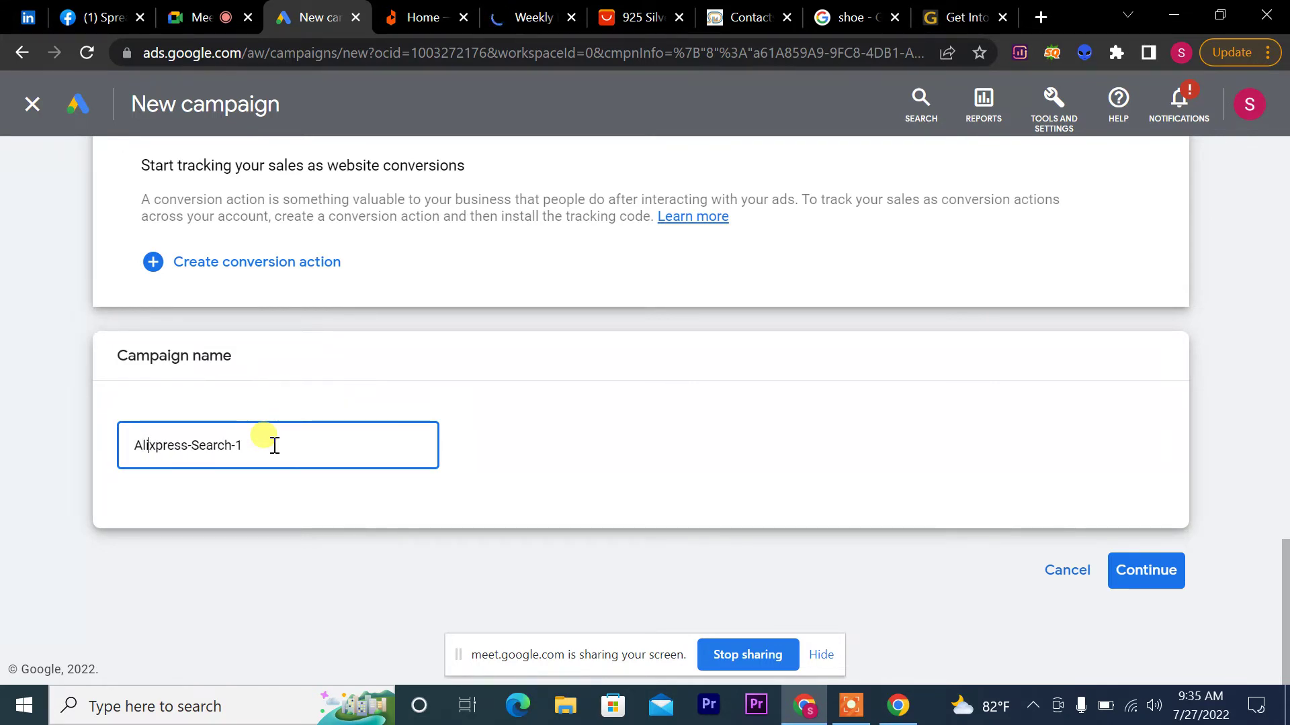
text(E)
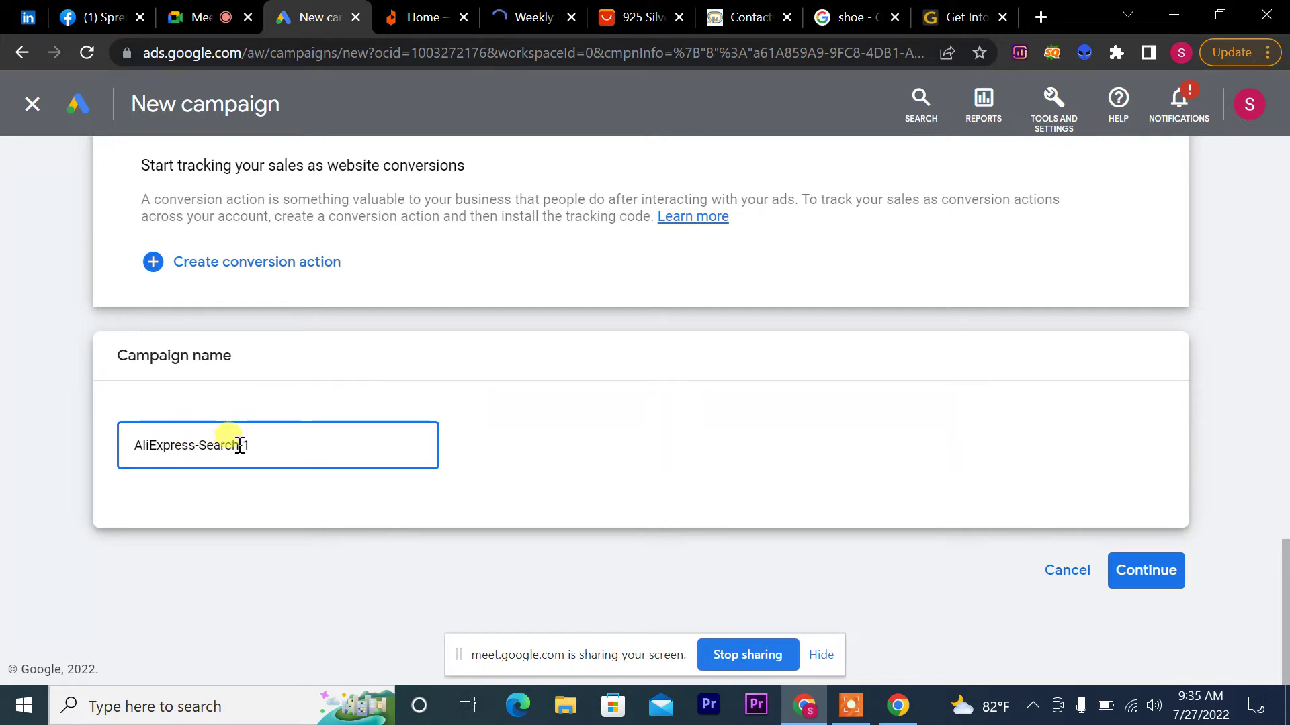
Step: Change the campaign name to AliExpress-Sales-Campaign and continue to the bidding settings
drag(239, 445, 202, 440)
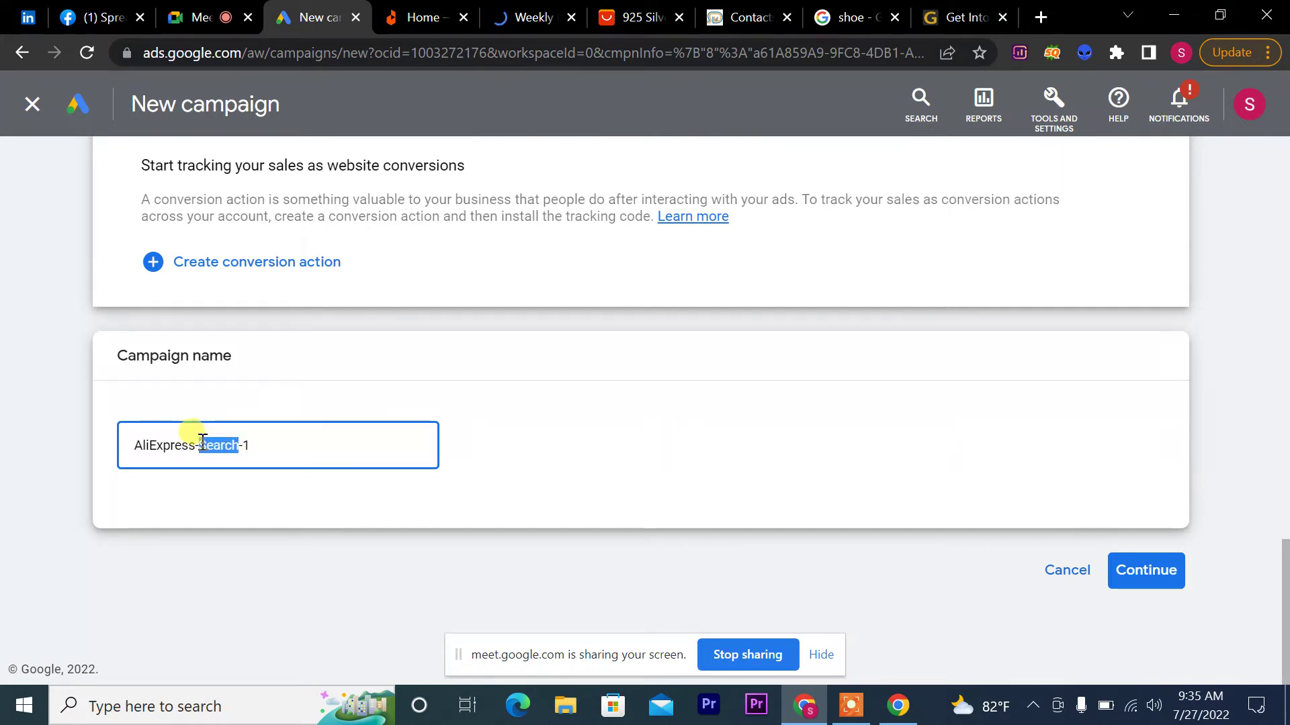
text(Sal)
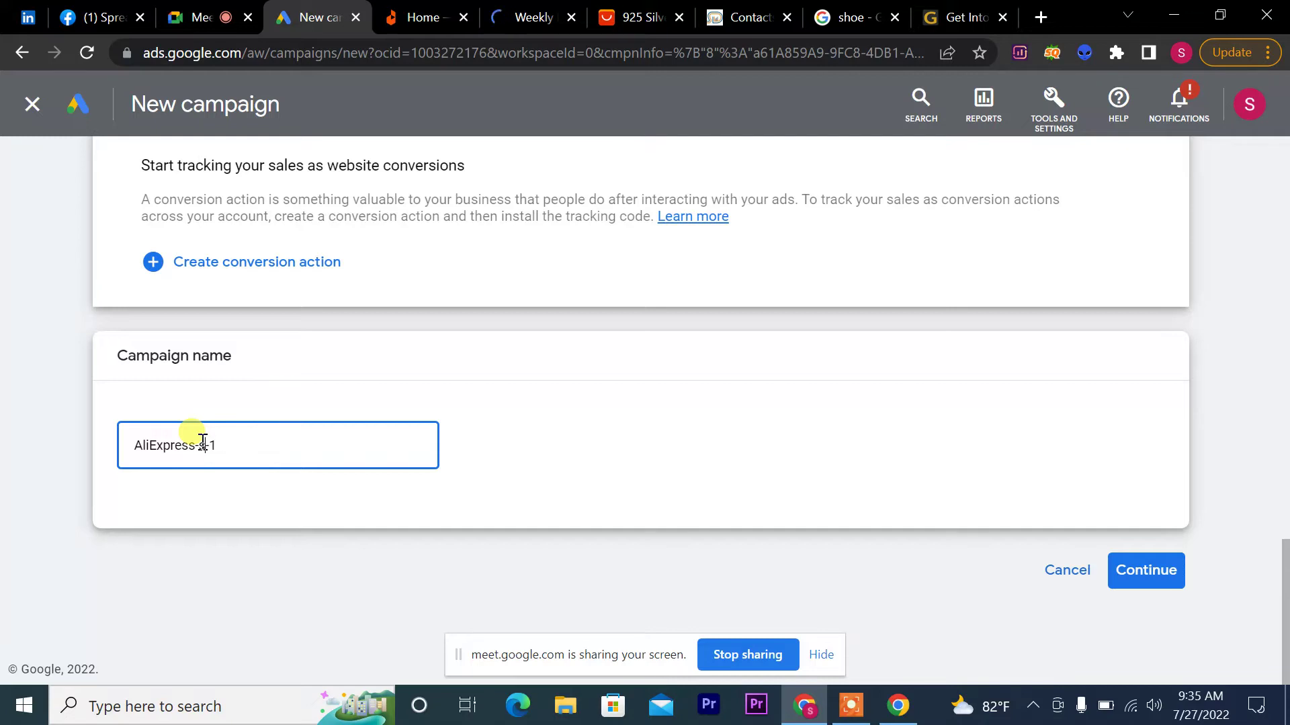
text(es-)
click(262, 442)
key(BackSpace)
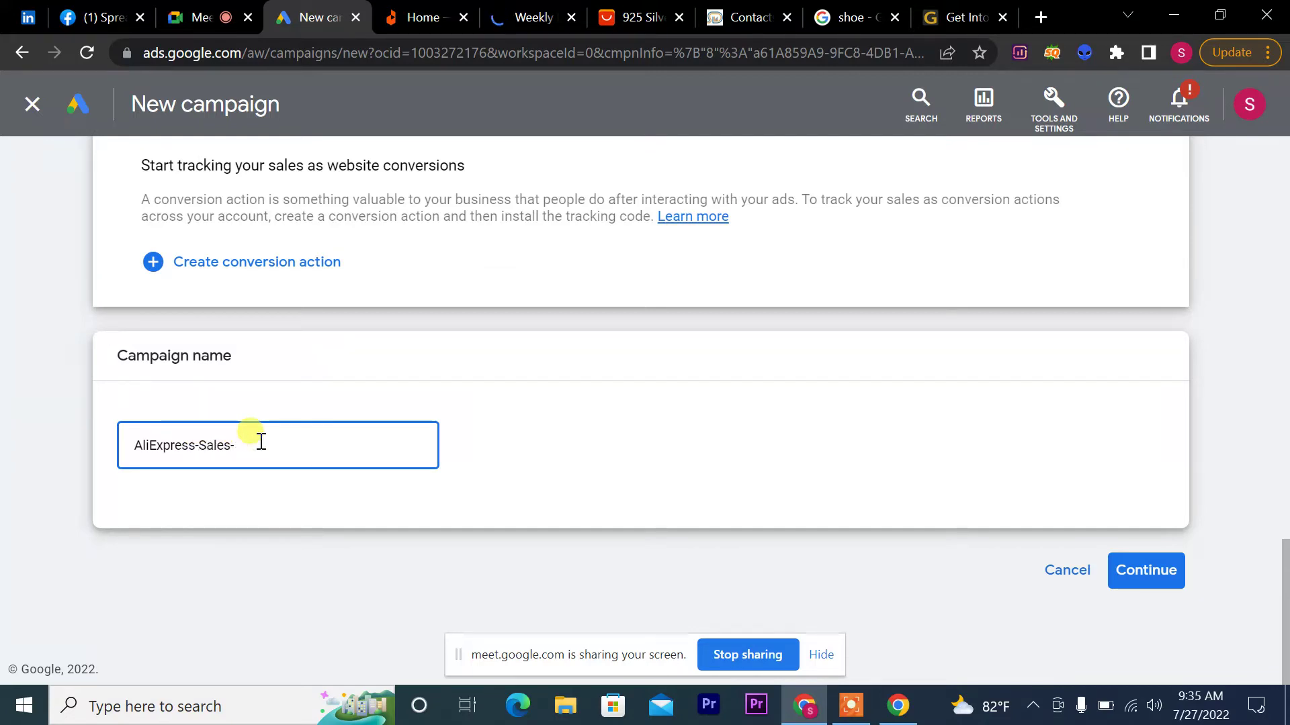
text(Campaign)
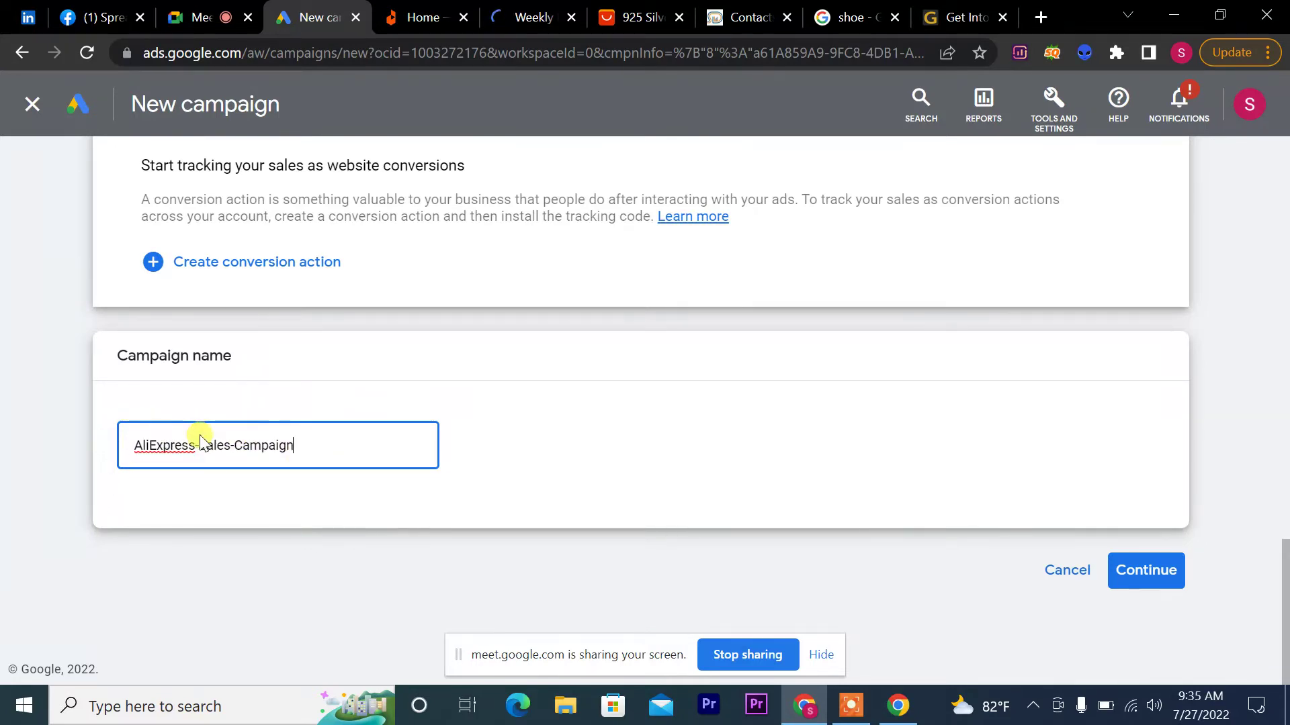
drag(312, 444, 110, 446)
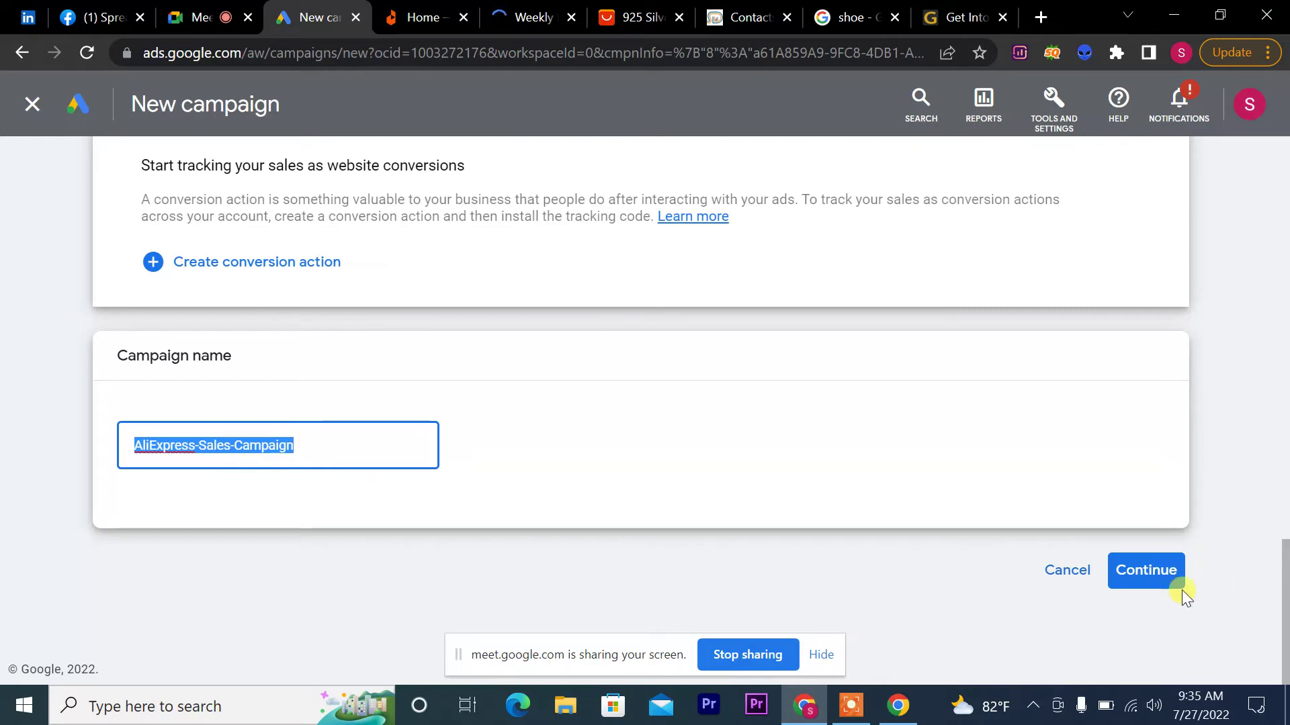
click(1160, 589)
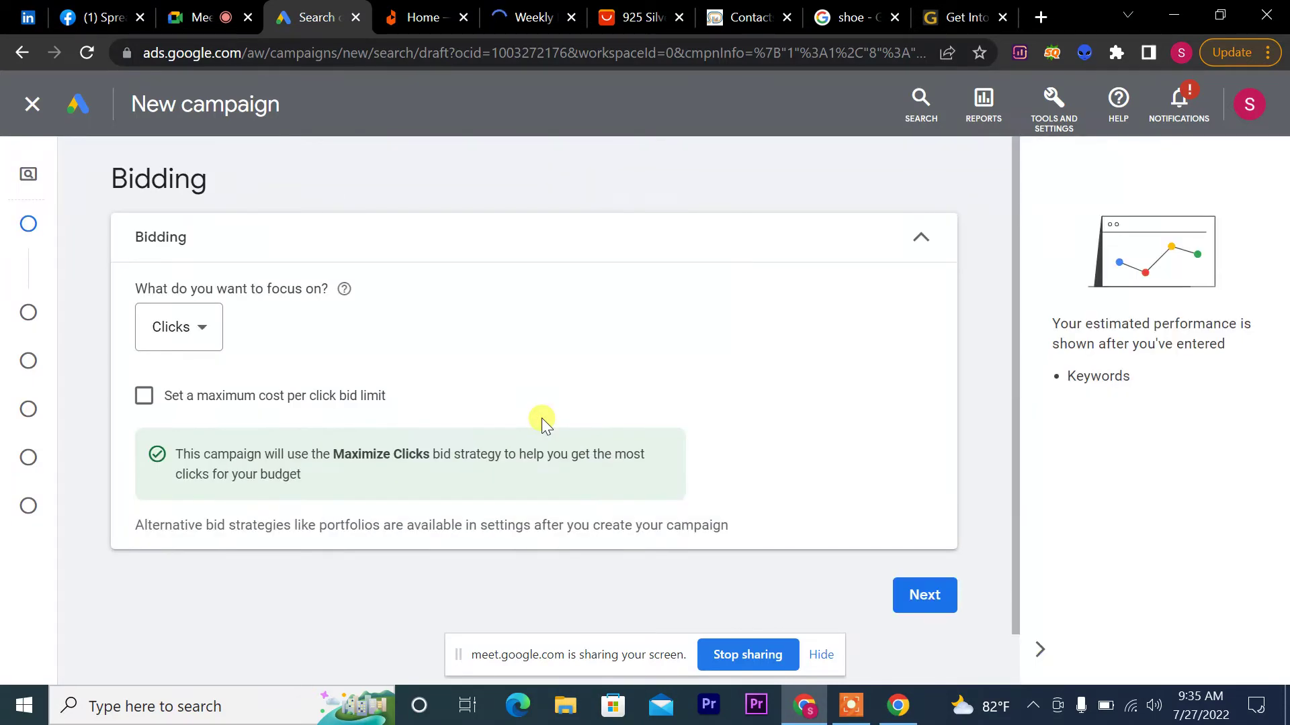
Step: Review the available bidding focus options, exiting the campaign creation guide, and keep Clicks as the focus
click(202, 334)
click(199, 331)
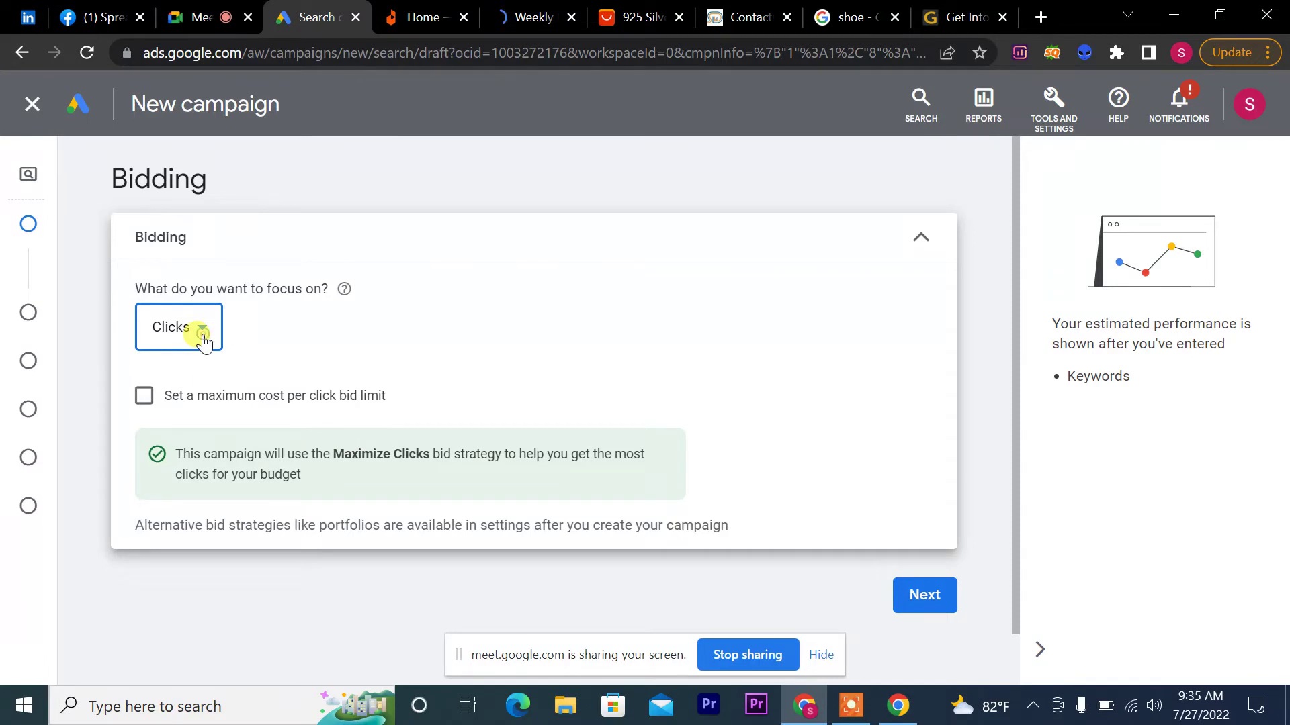
click(214, 328)
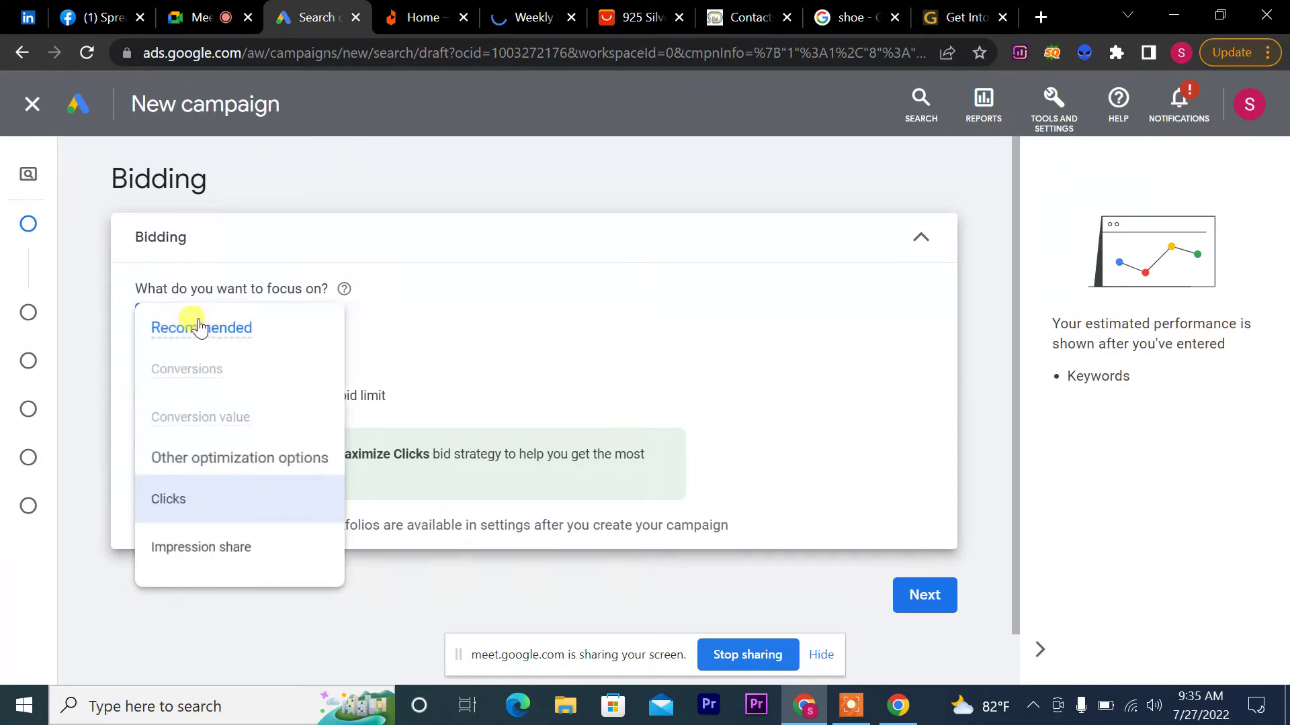
click(227, 548)
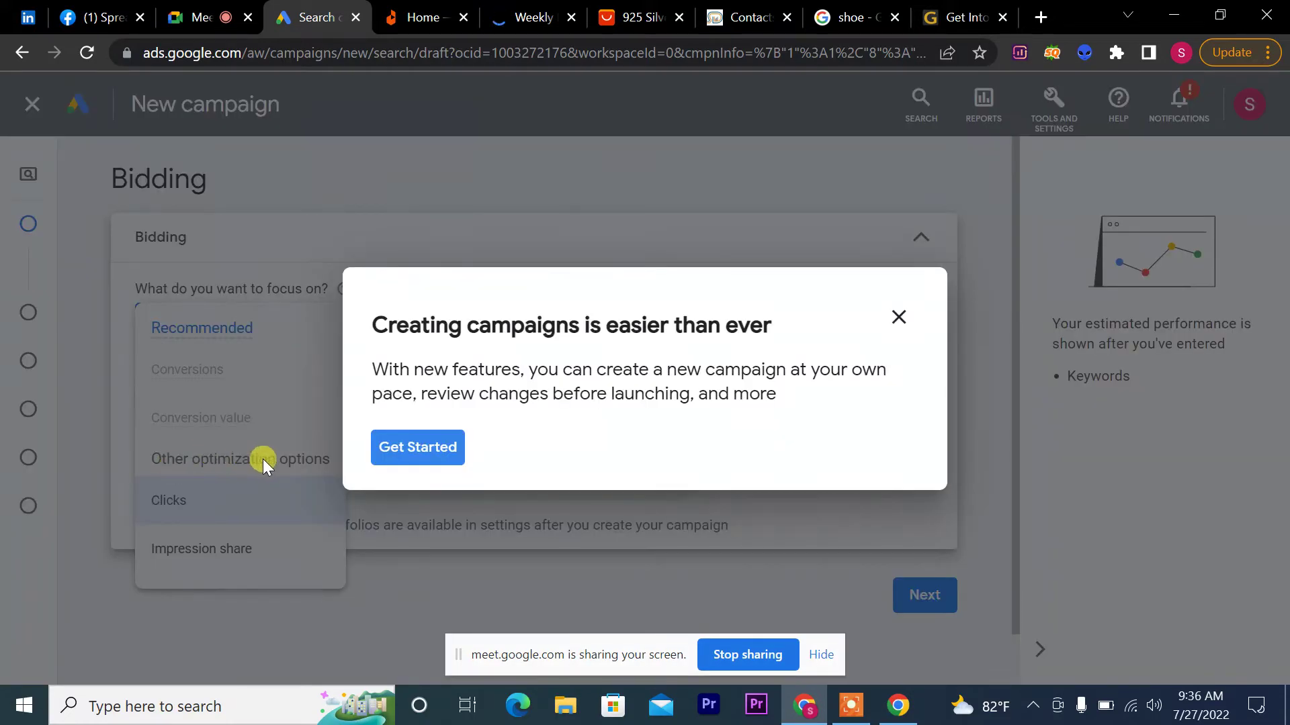
click(898, 319)
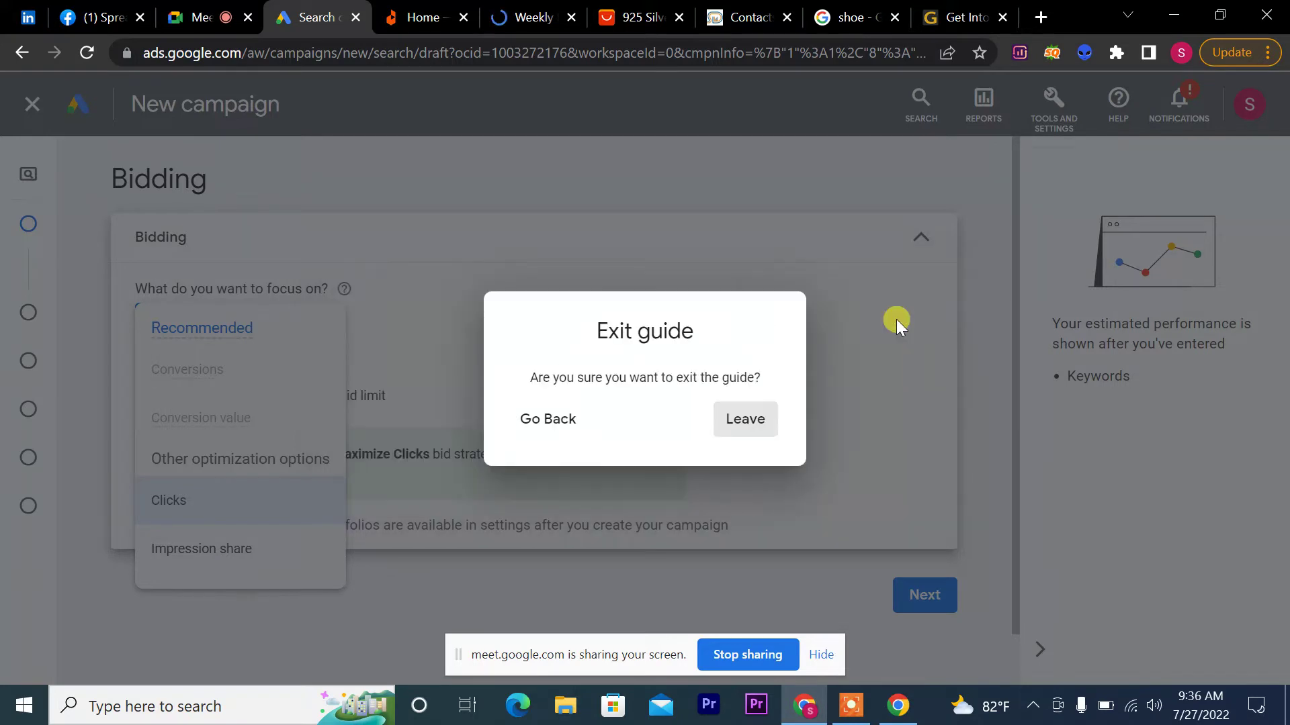
click(754, 421)
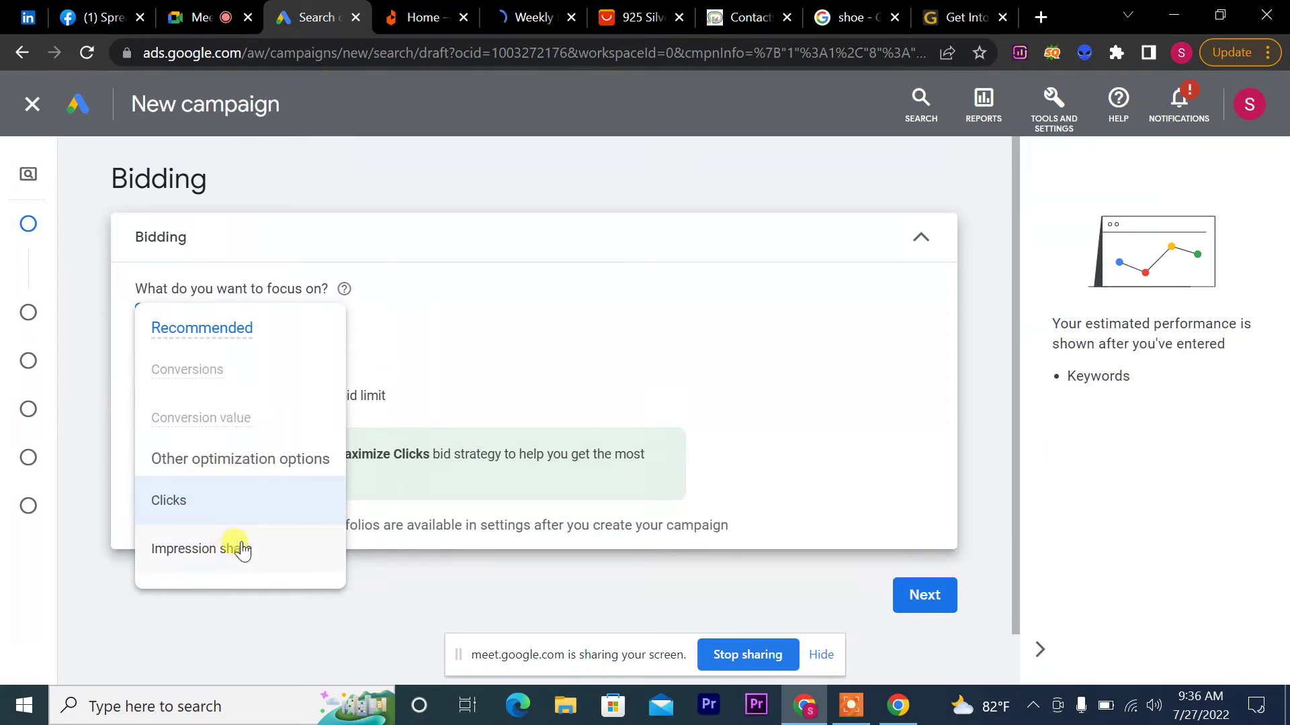
mouse_move(243, 551)
click(657, 296)
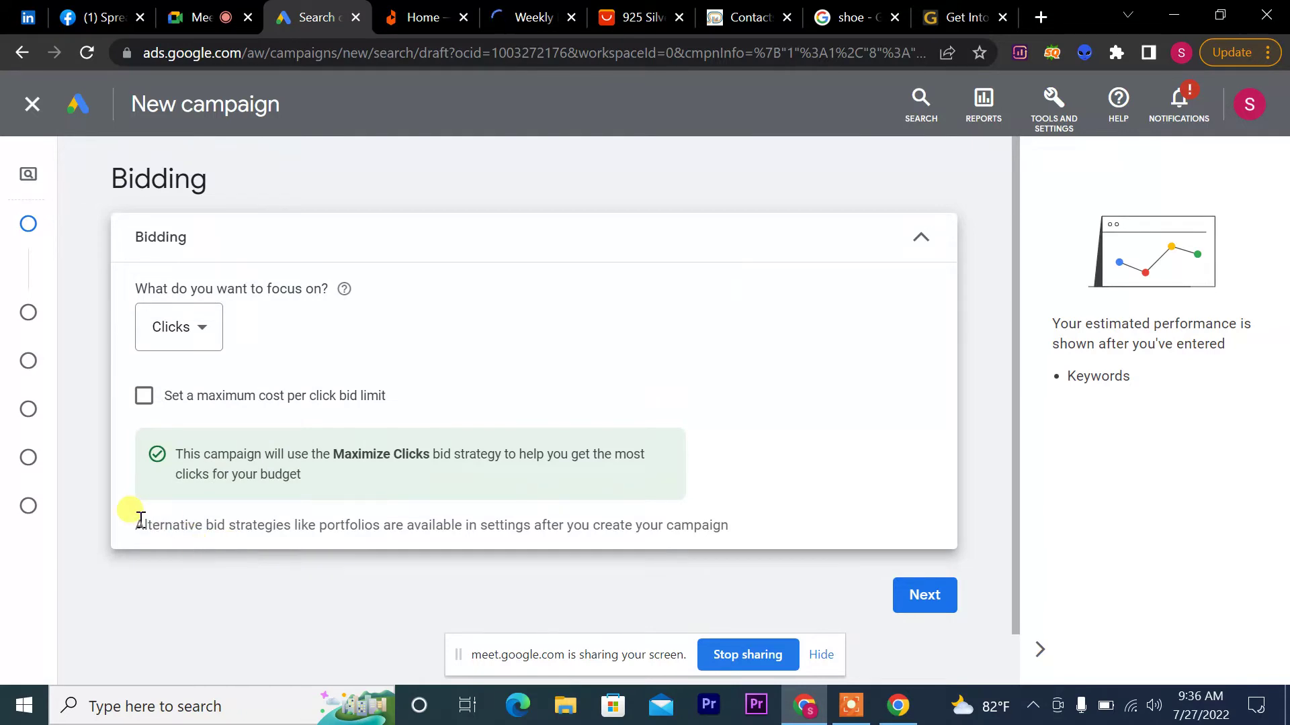
Step: Read the bidding notes on alternative bid strategies and the Maximize Clicks strategy
drag(141, 520, 729, 530)
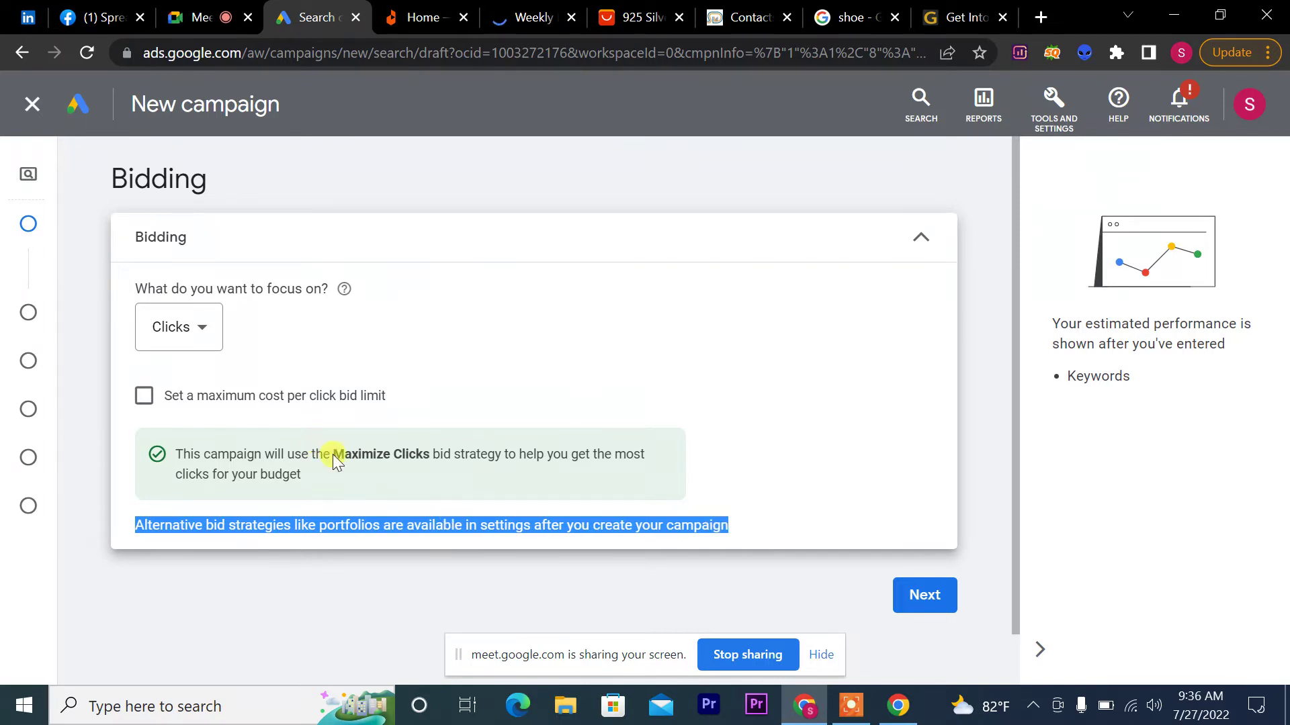
drag(332, 454, 451, 456)
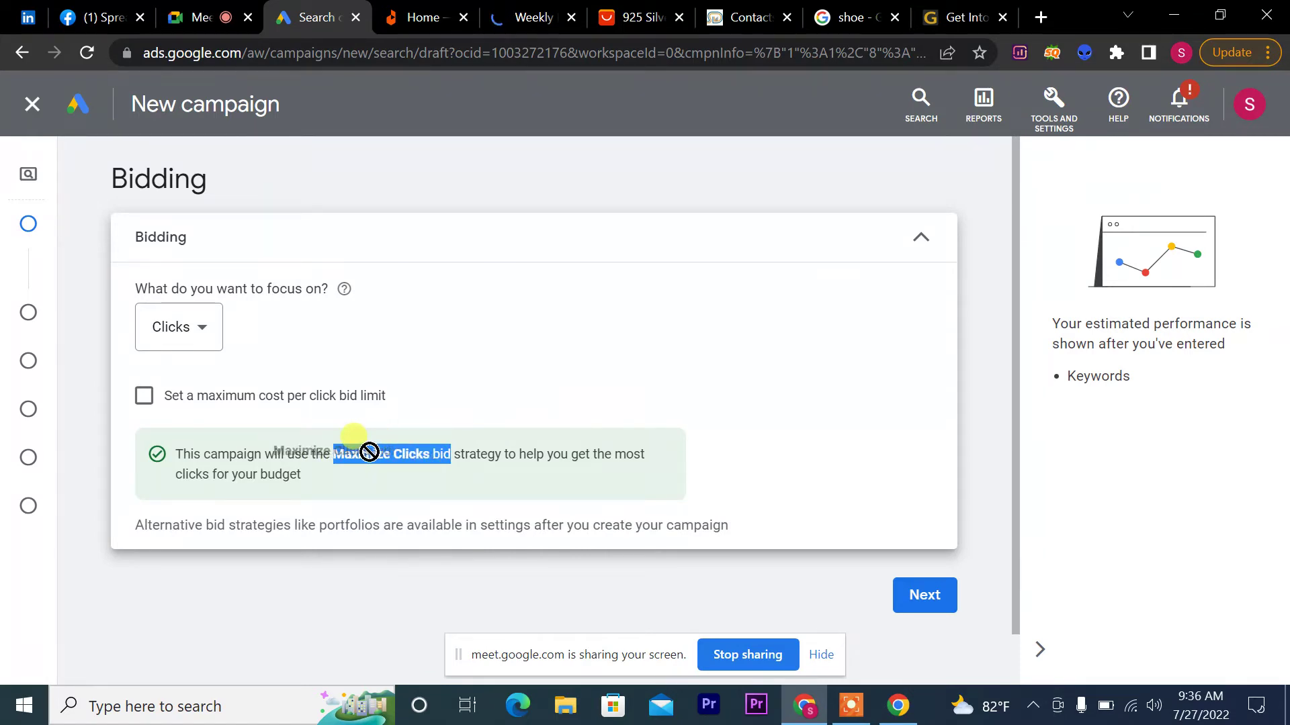
click(388, 524)
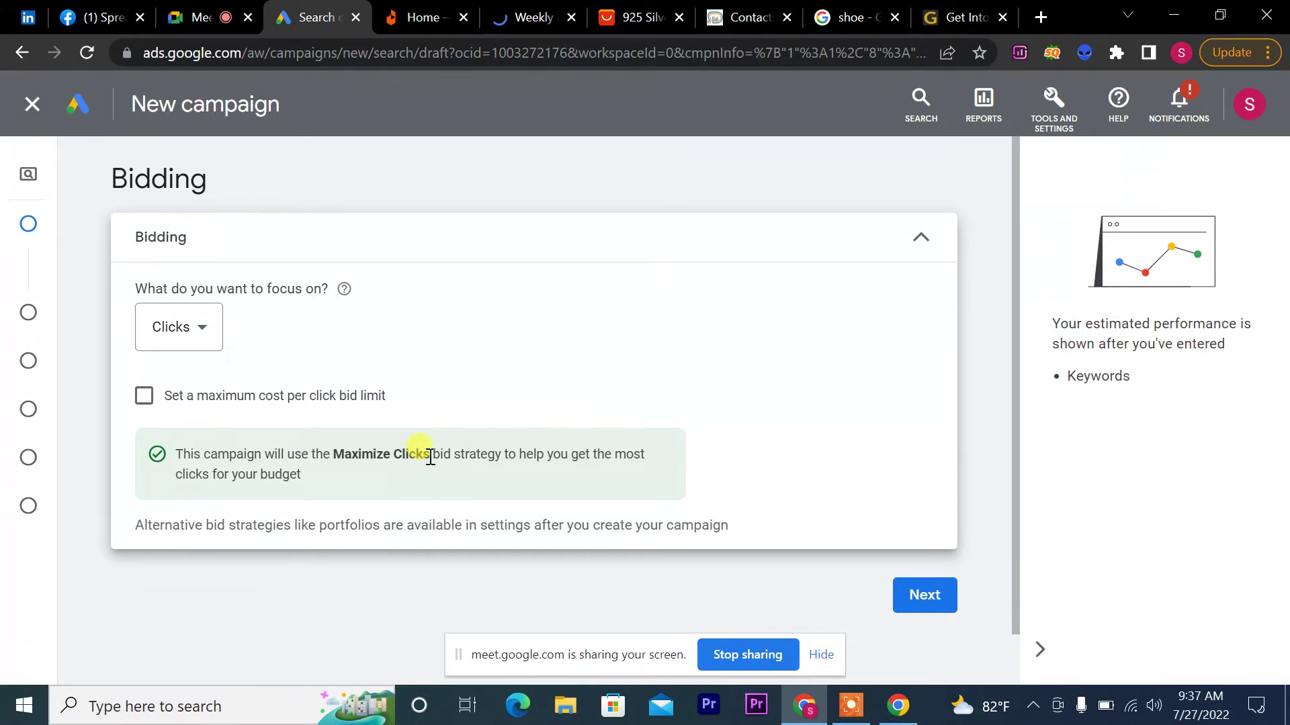
drag(430, 456, 333, 454)
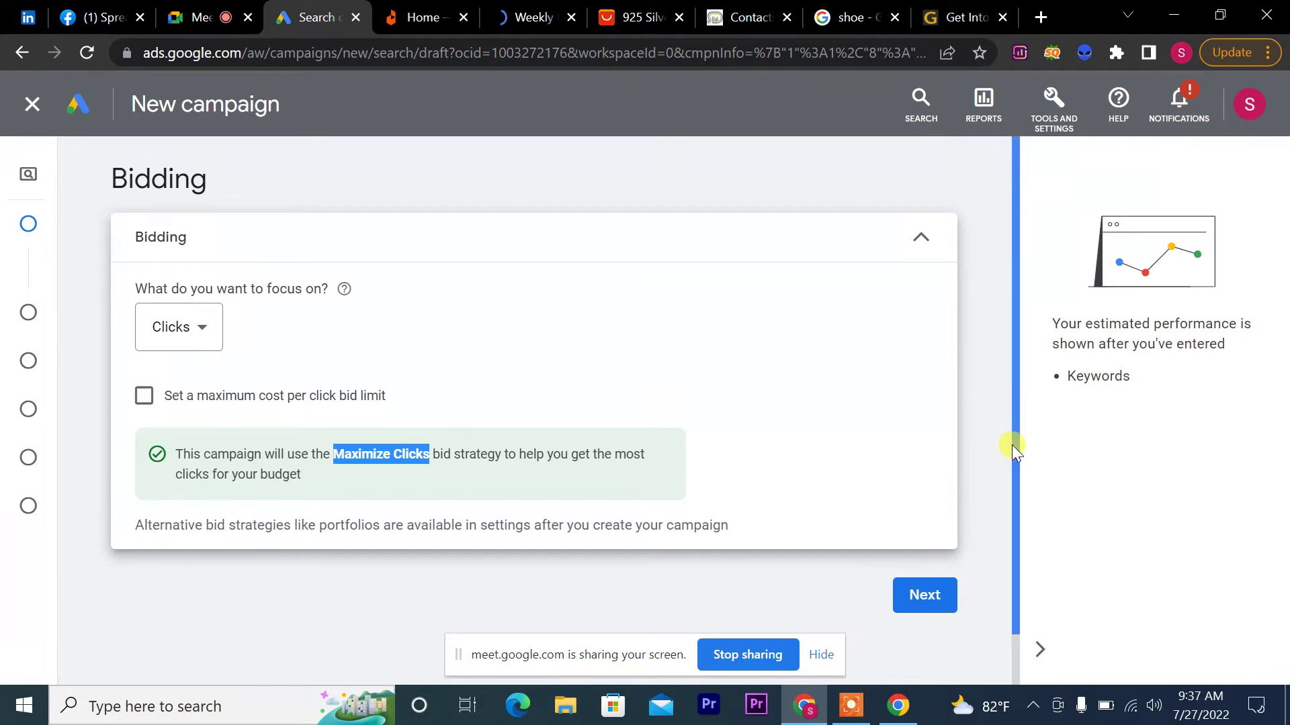
Step: Accept the bidding setup and exclude Google search partners and the Google Display Network in the campaign settings
scroll(1010, 480, down, 1)
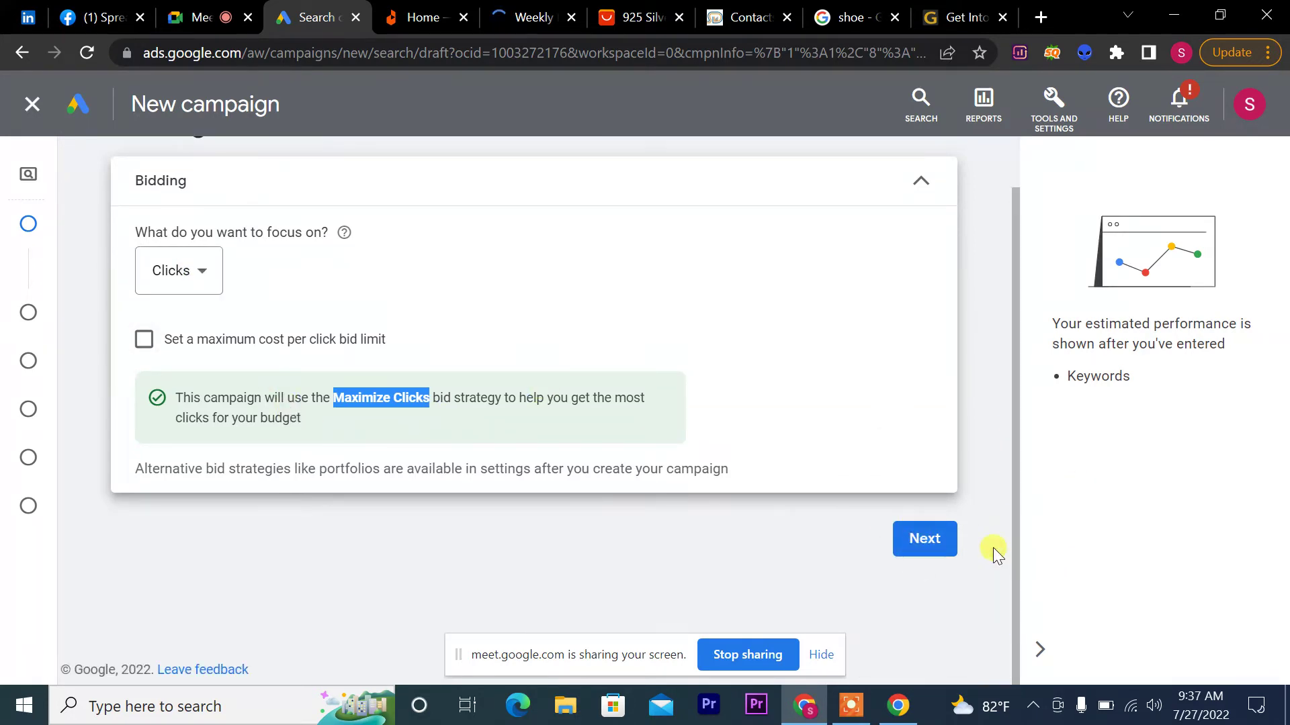
click(934, 545)
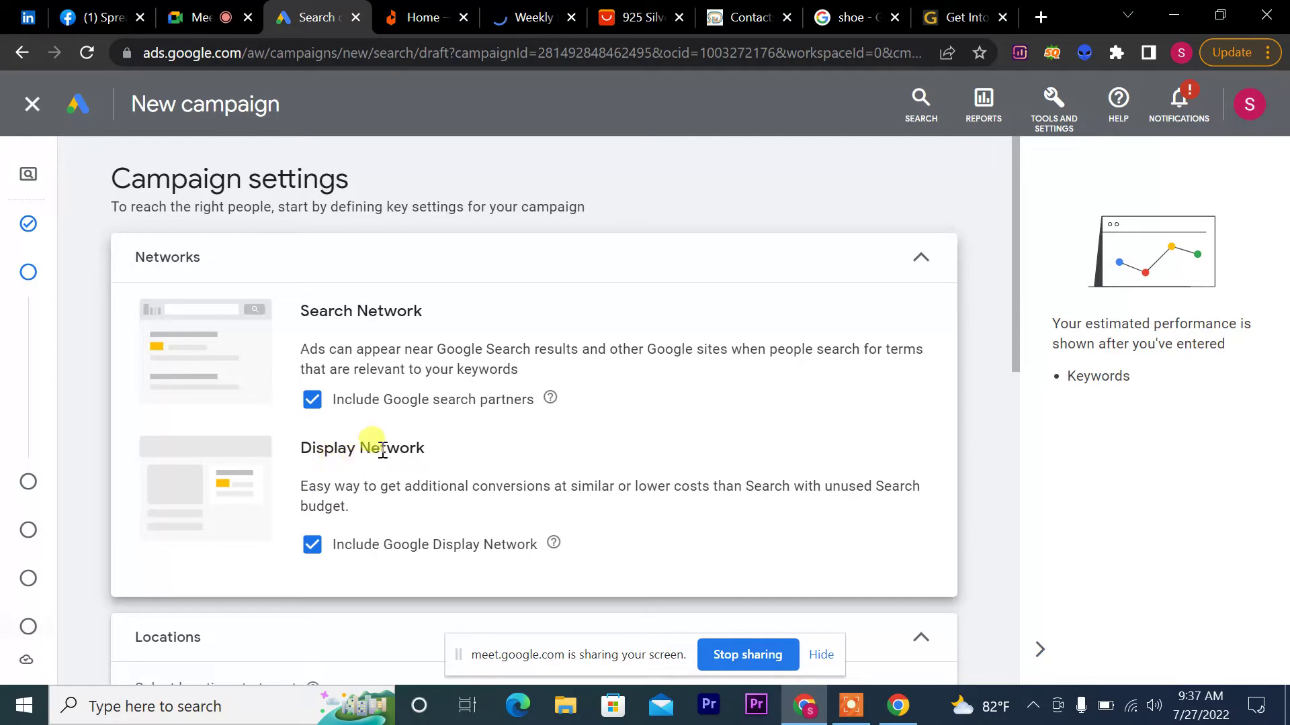
click(311, 403)
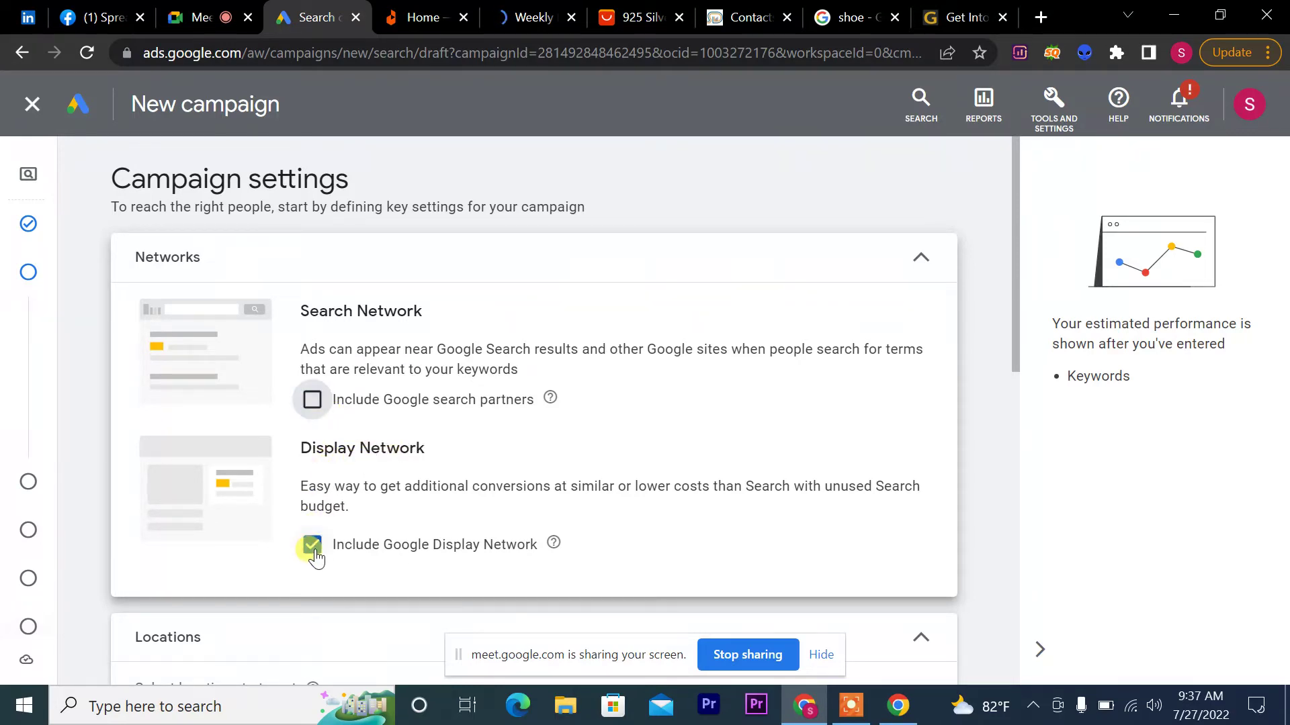
click(312, 547)
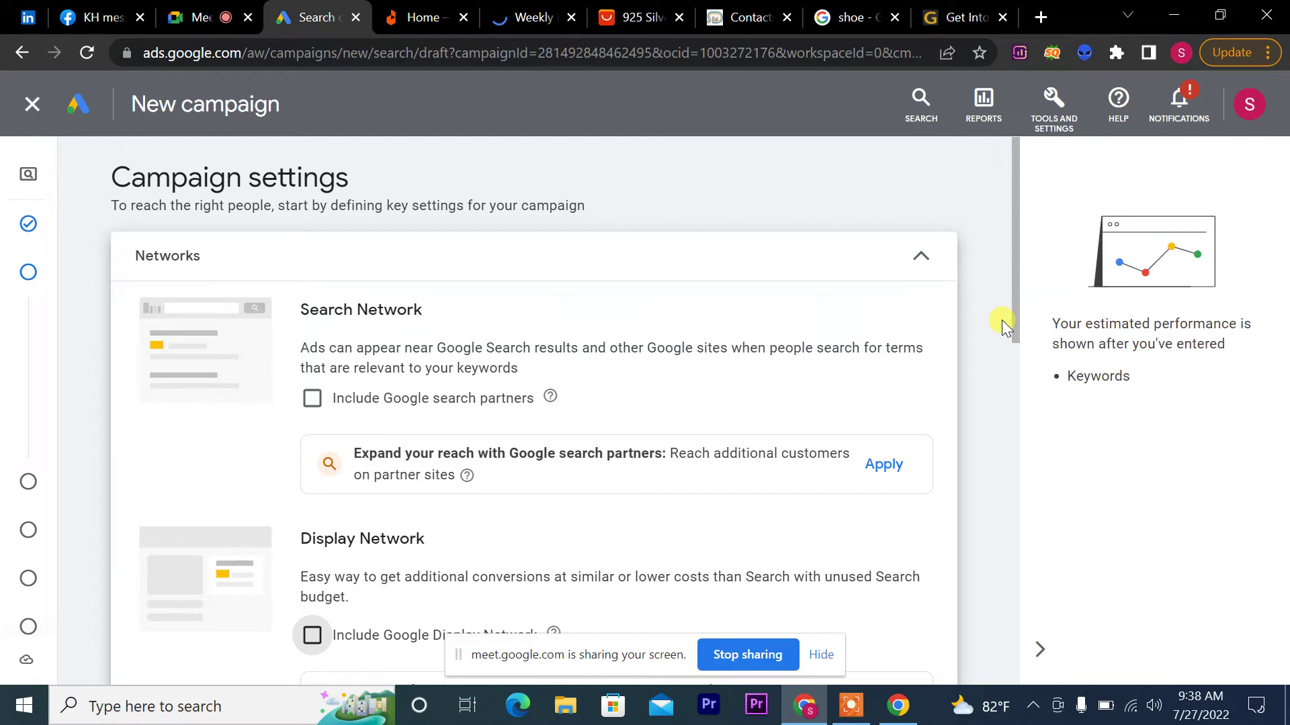
Step: Set the campaign to target a custom location, searching for "united" and targeting the United States
drag(1016, 310, 1054, 527)
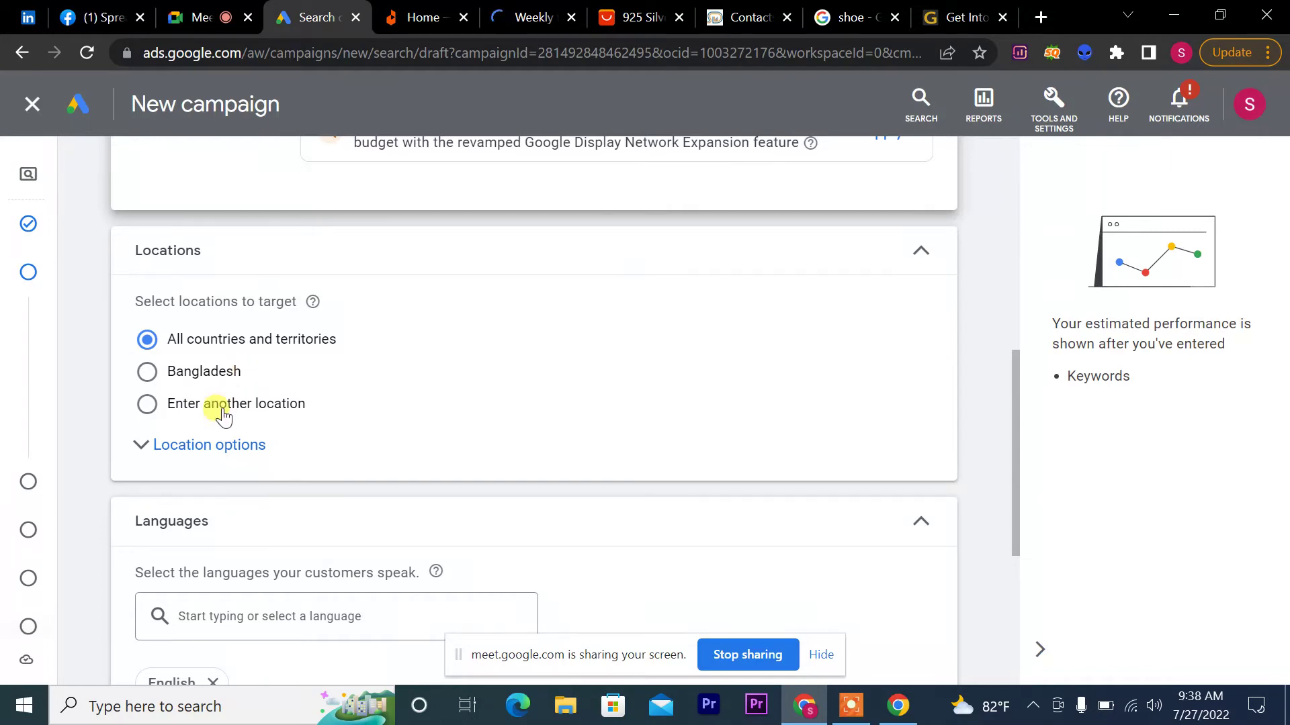
click(149, 404)
click(340, 468)
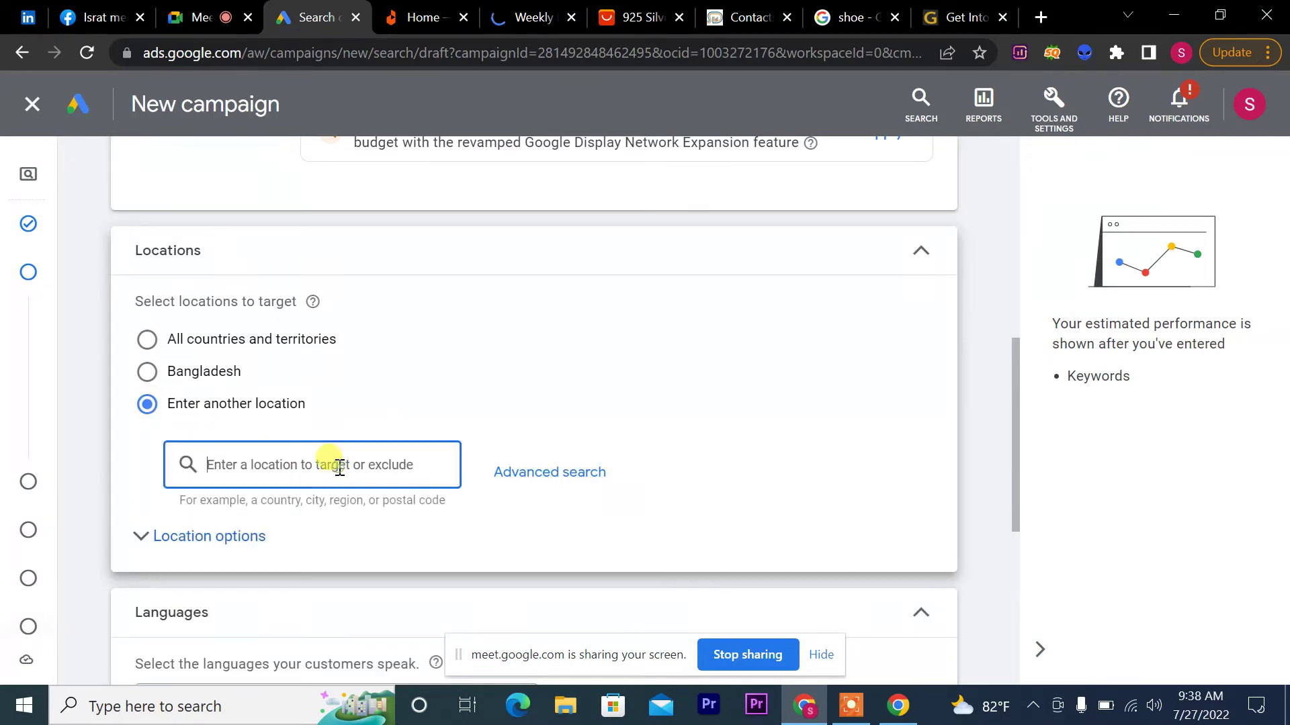
text(u)
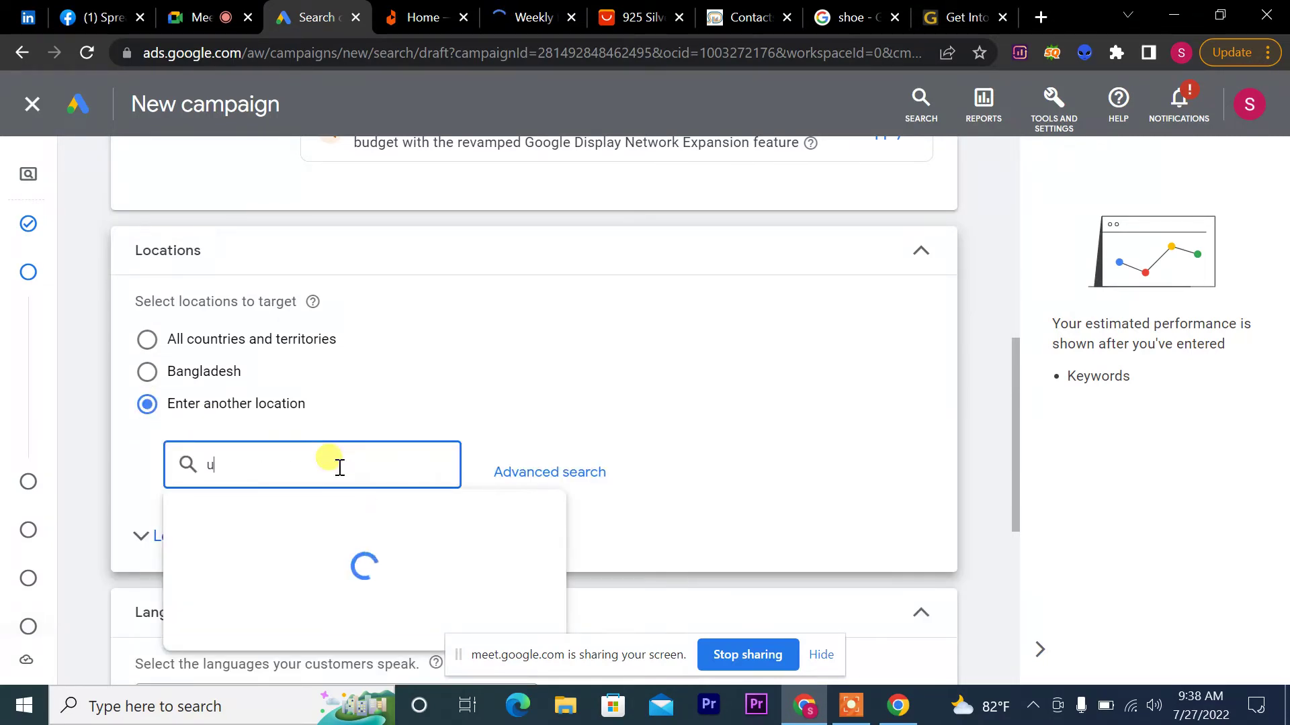
text(nited)
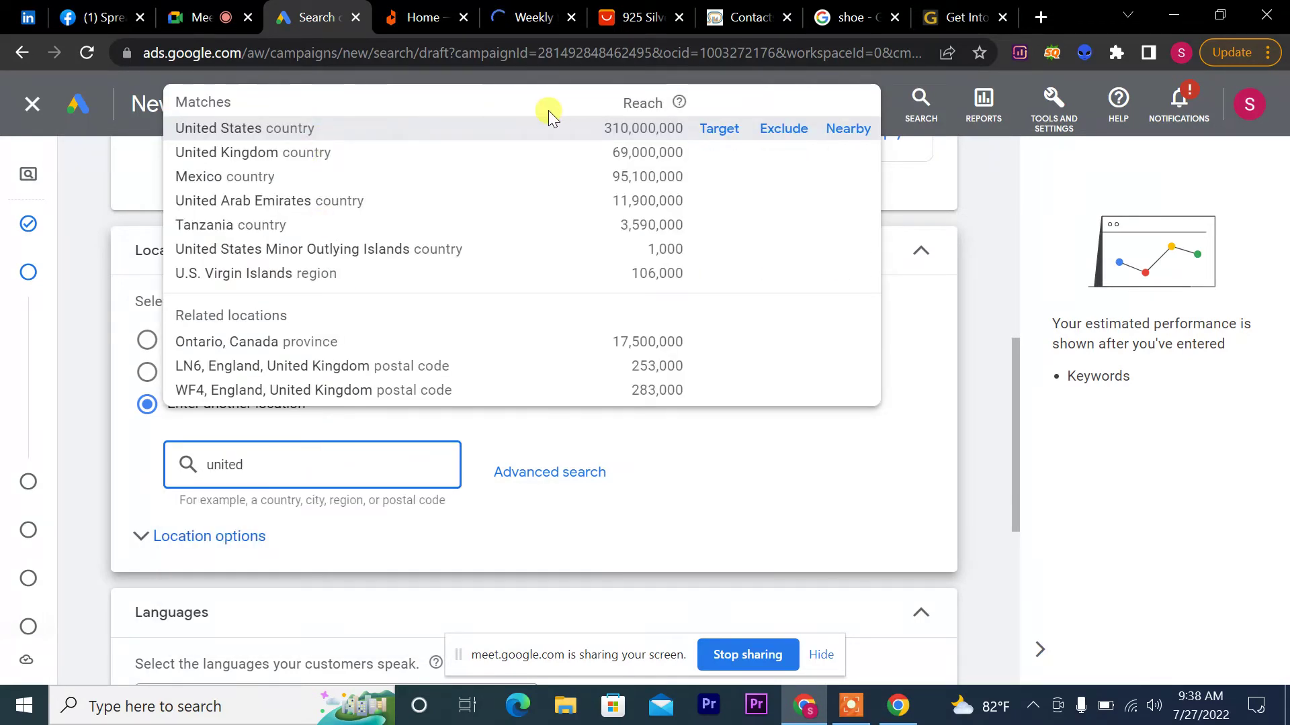
click(716, 129)
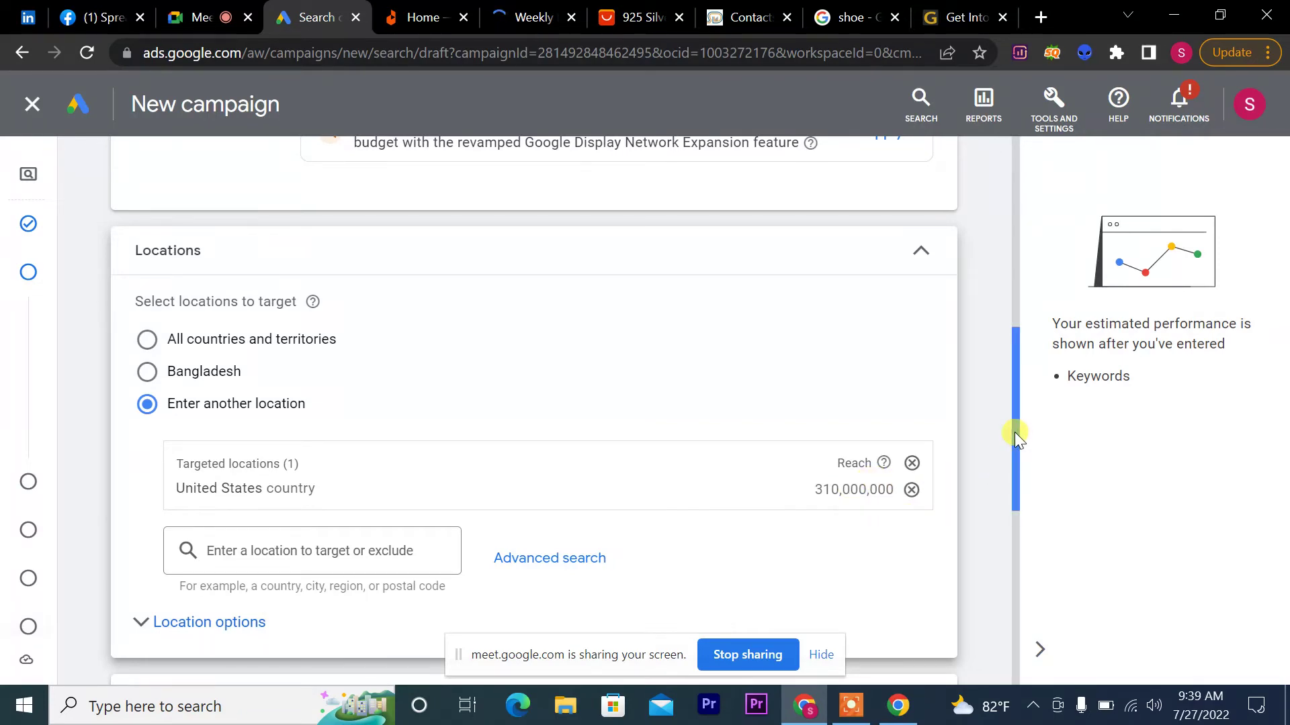
Step: Search for "new york" and add the state of New York, United States as a targeted location
drag(1016, 437, 1014, 461)
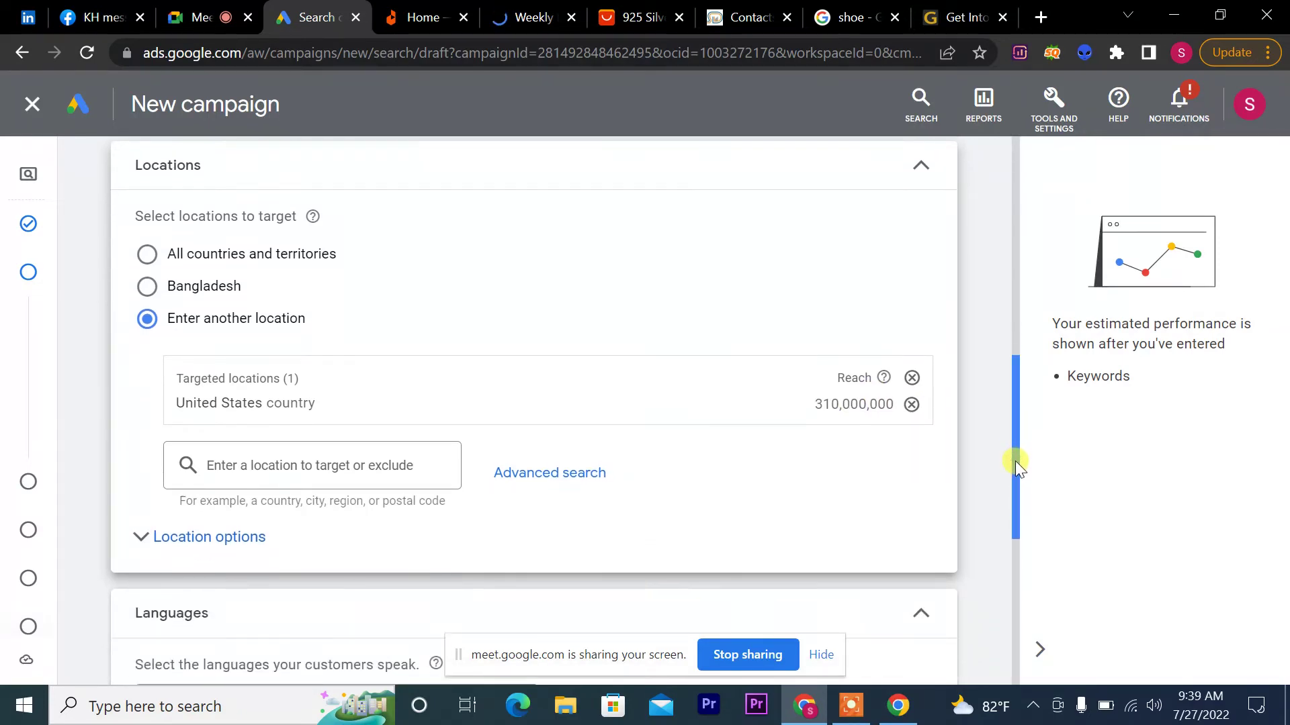
click(308, 464)
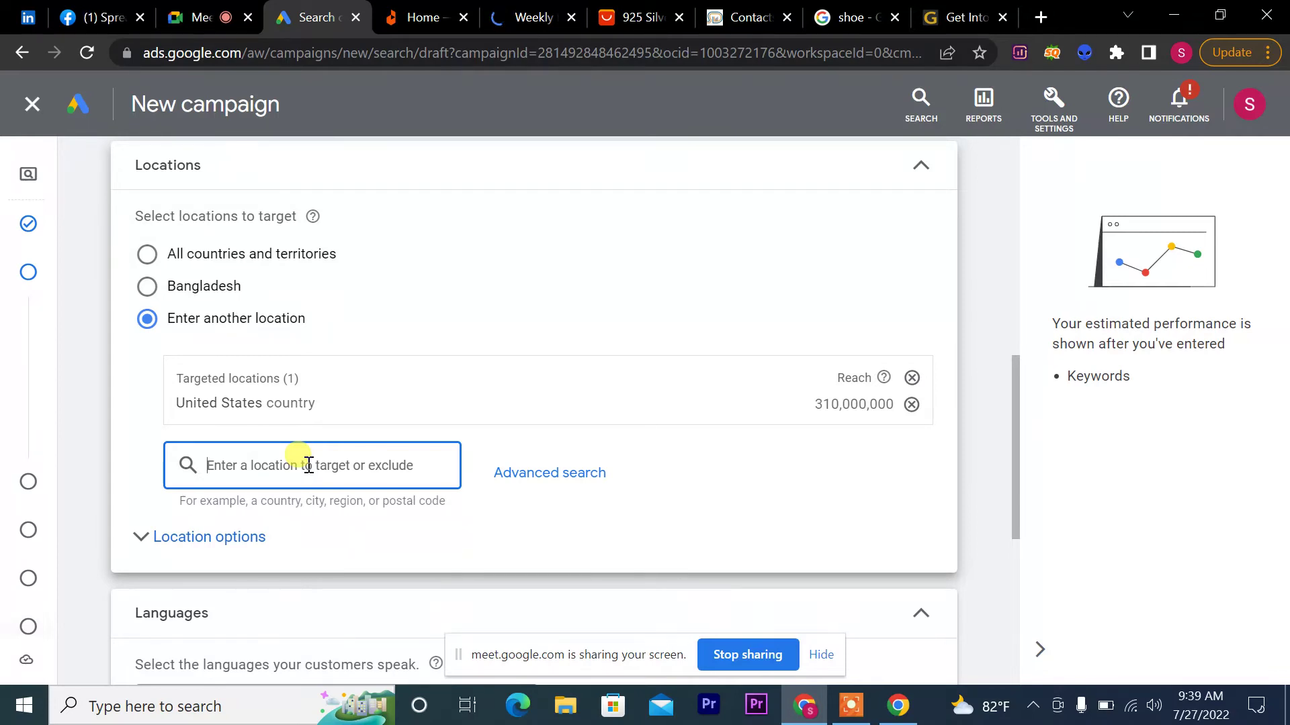
text(new)
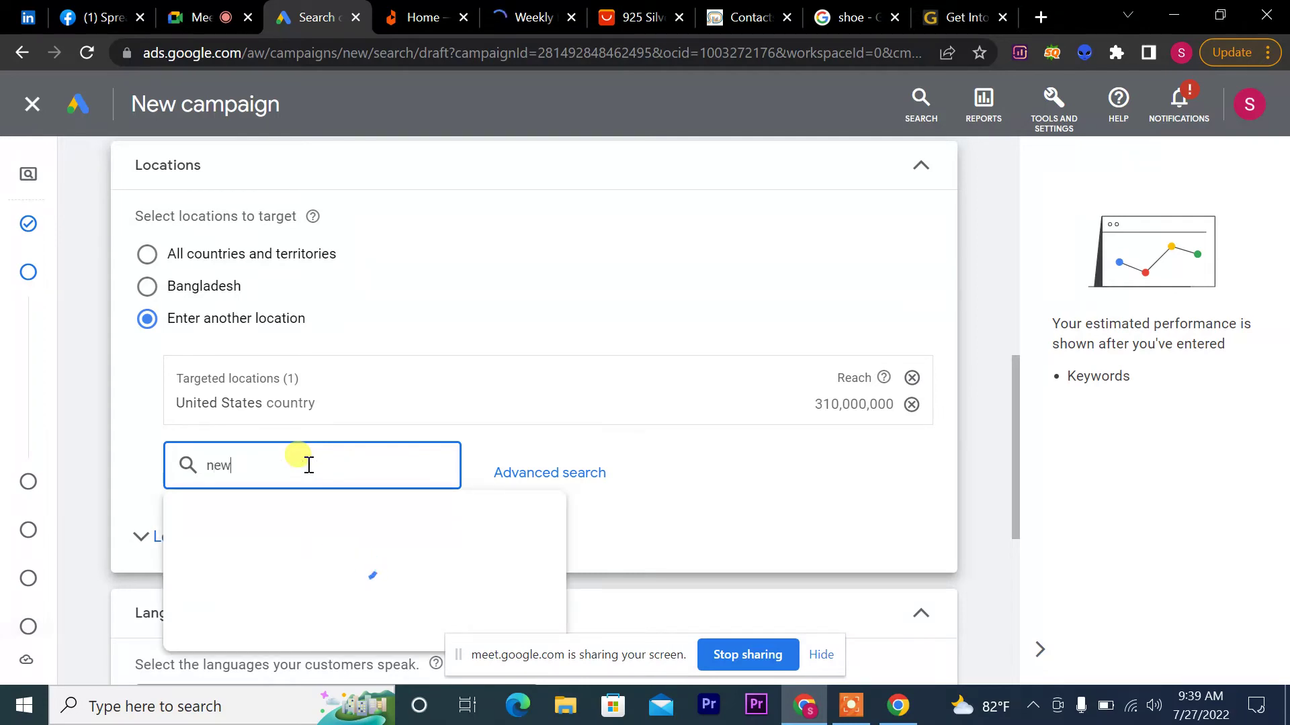
text( you)
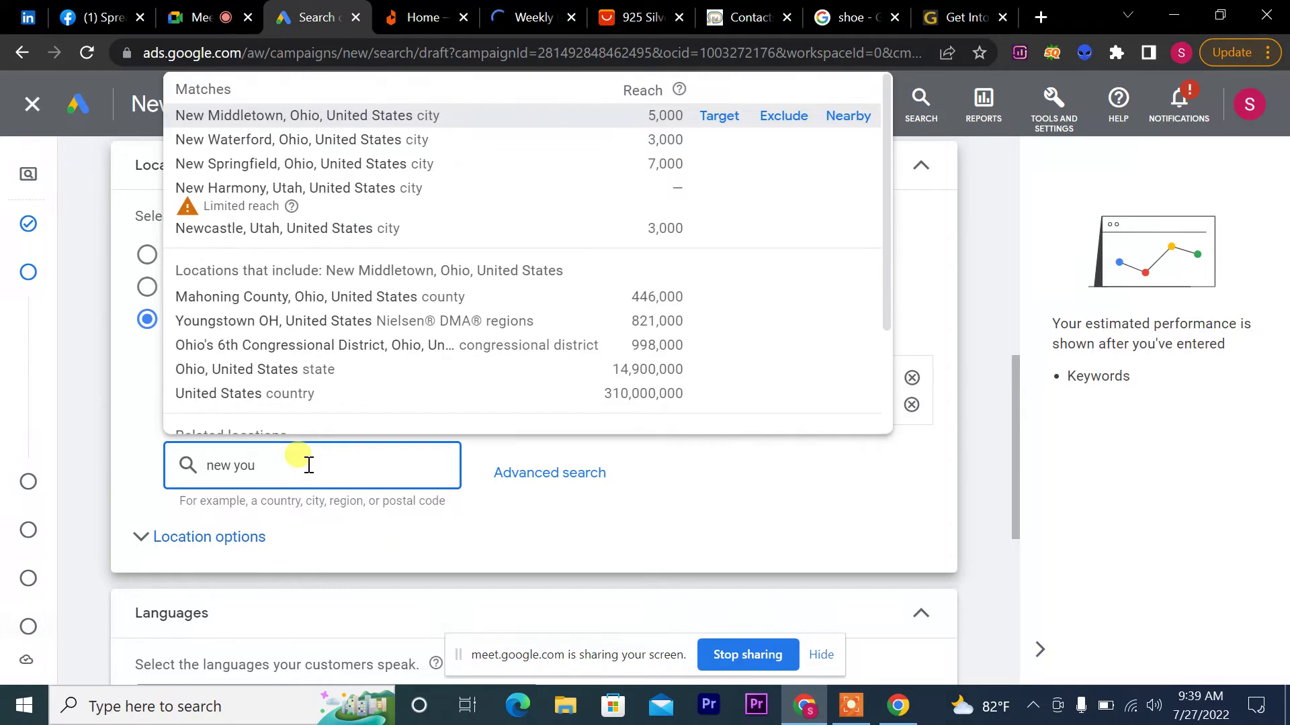
key(BackSpace)
key(BackSpace)
text(o)
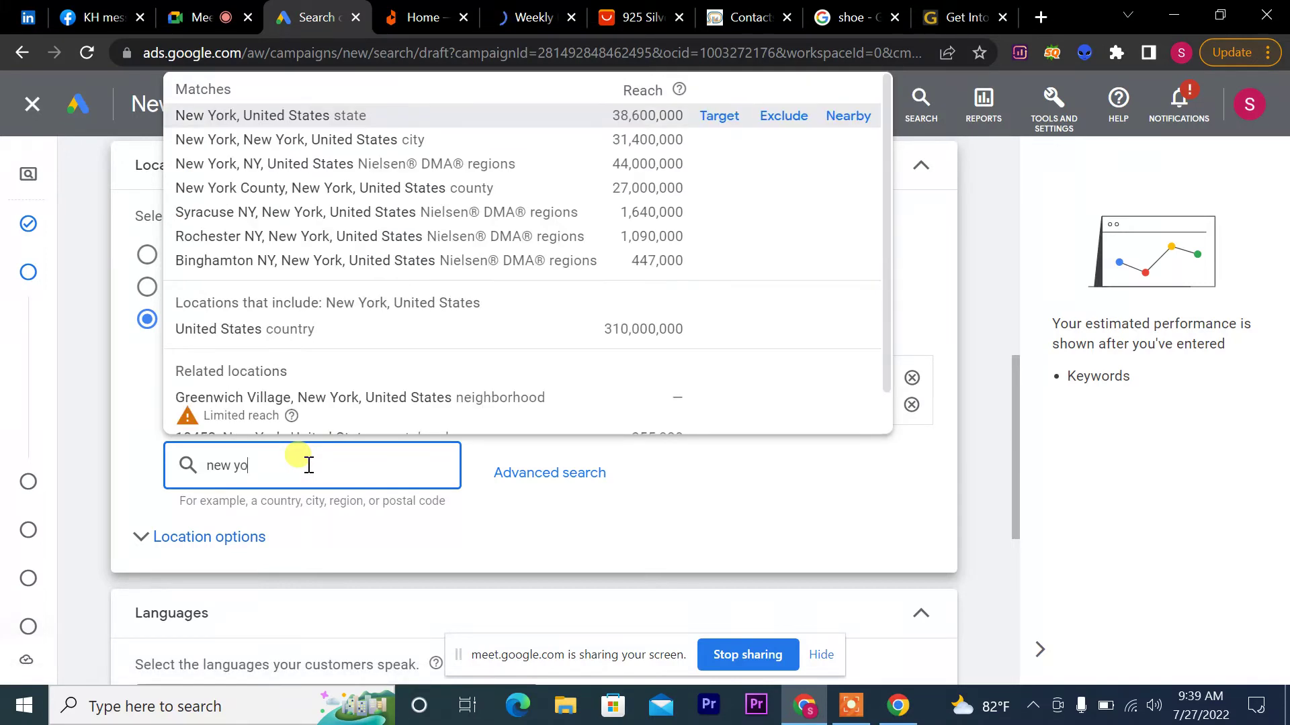
text(rk)
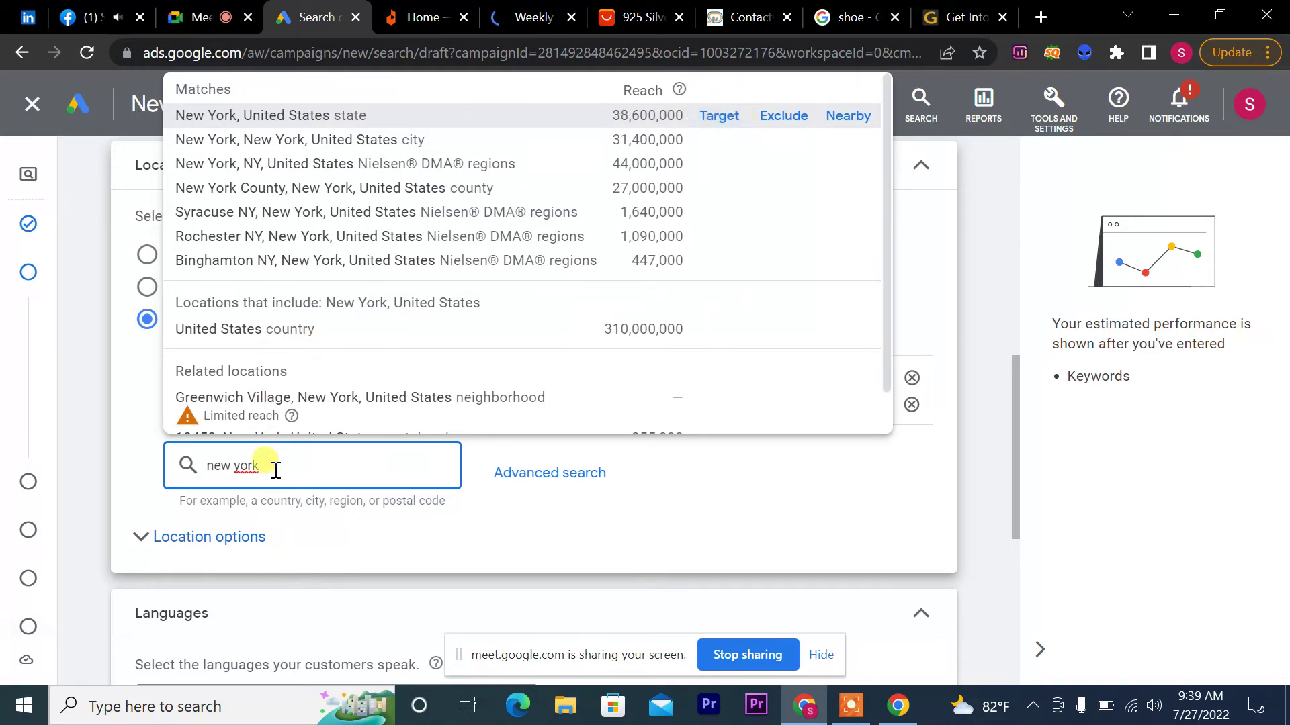
click(729, 117)
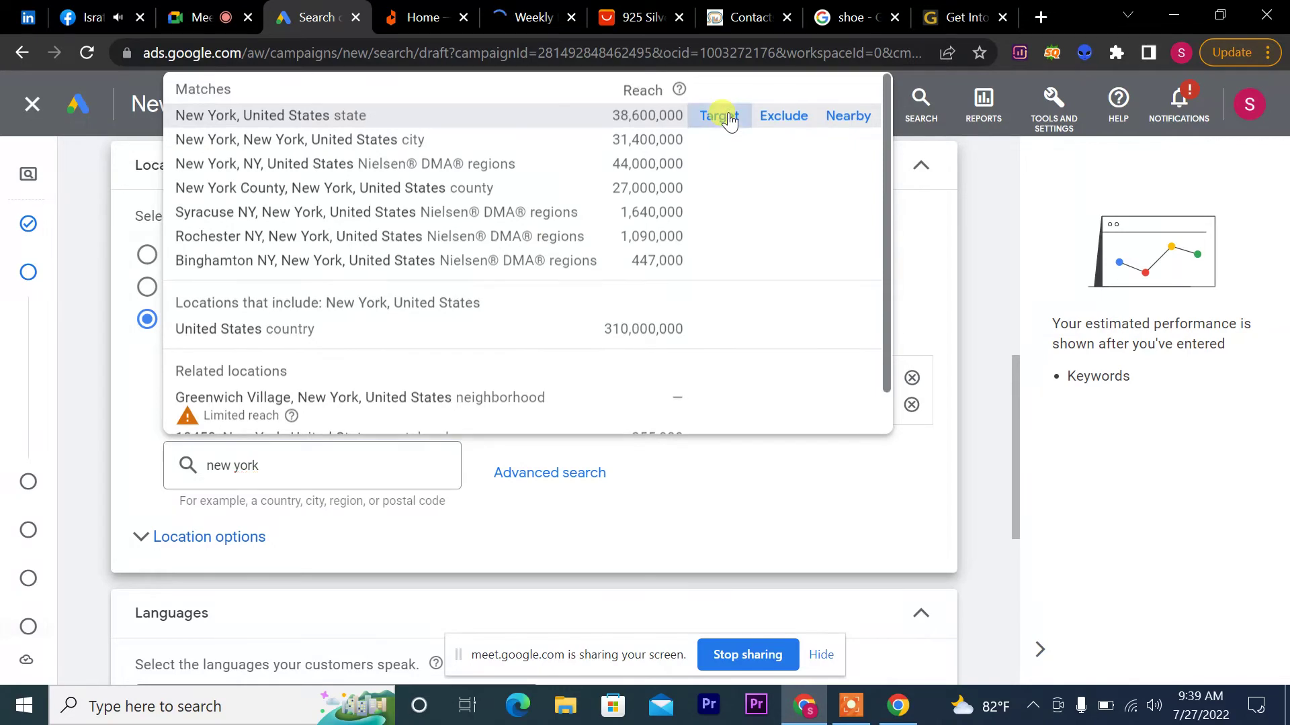
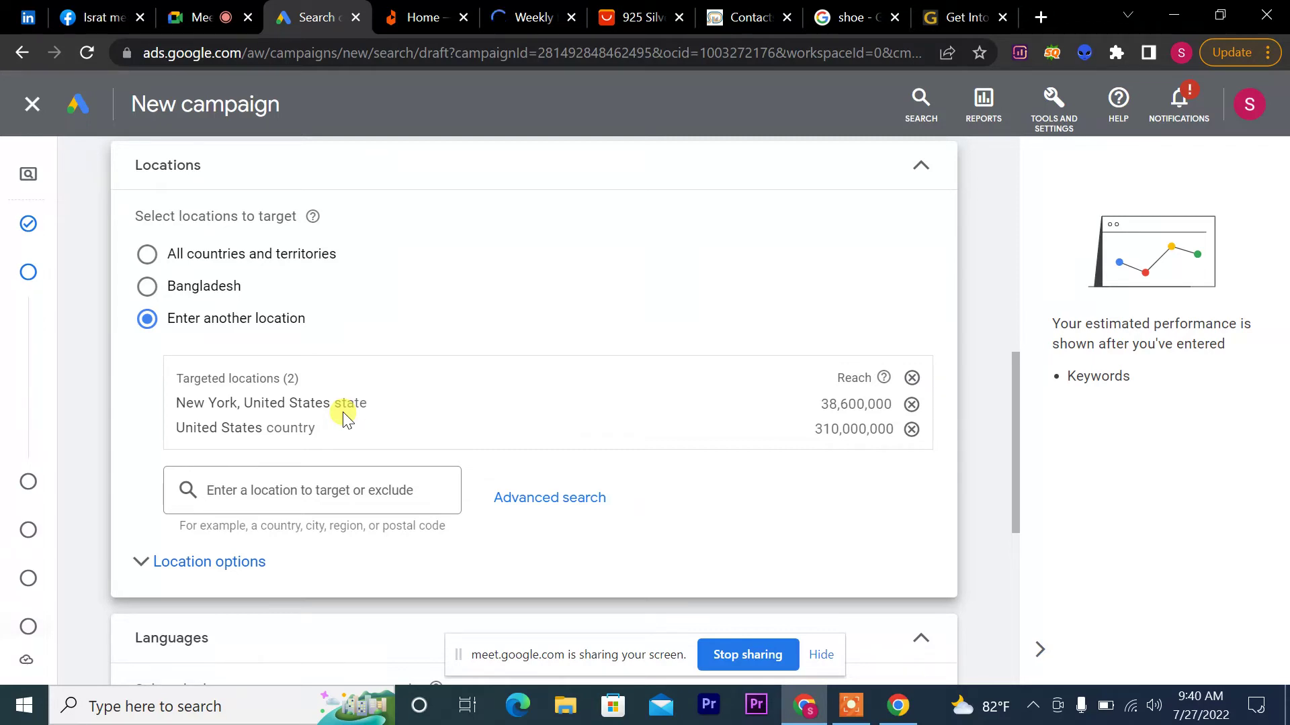
Step: Remove the New York and United States targets in the advanced location search and switch to radius targeting
click(563, 497)
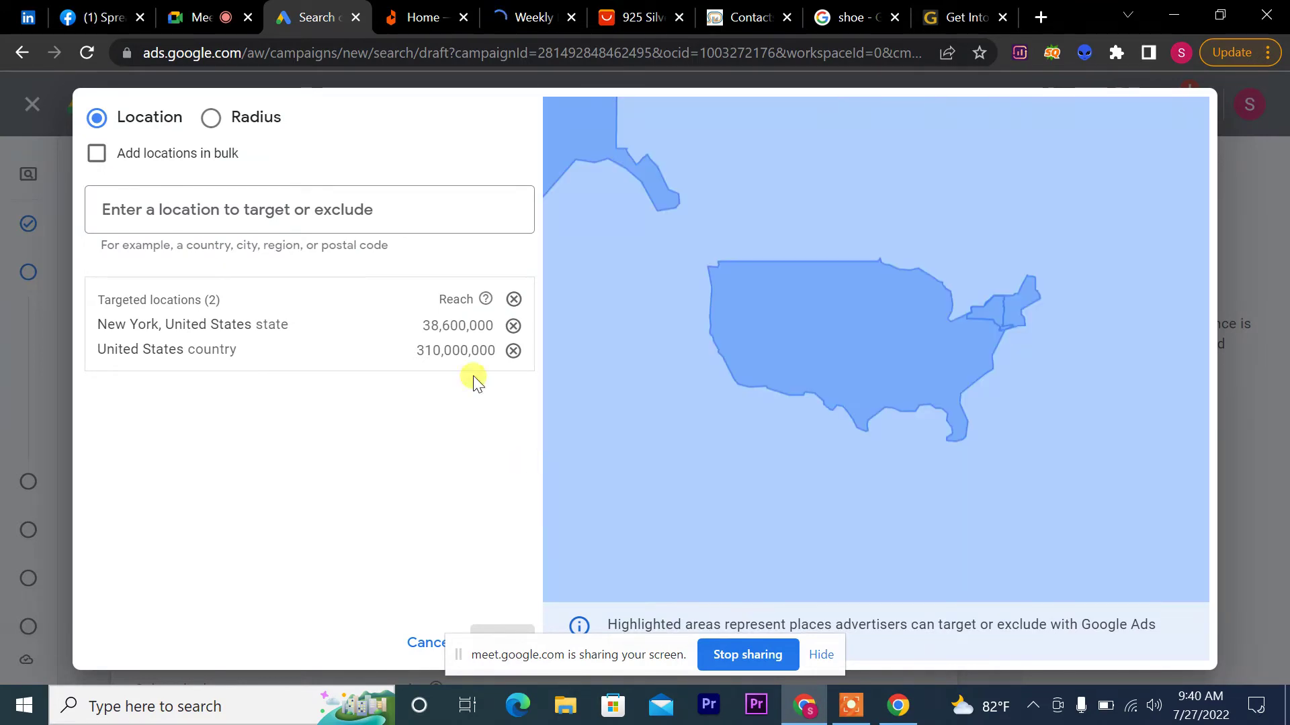
click(513, 326)
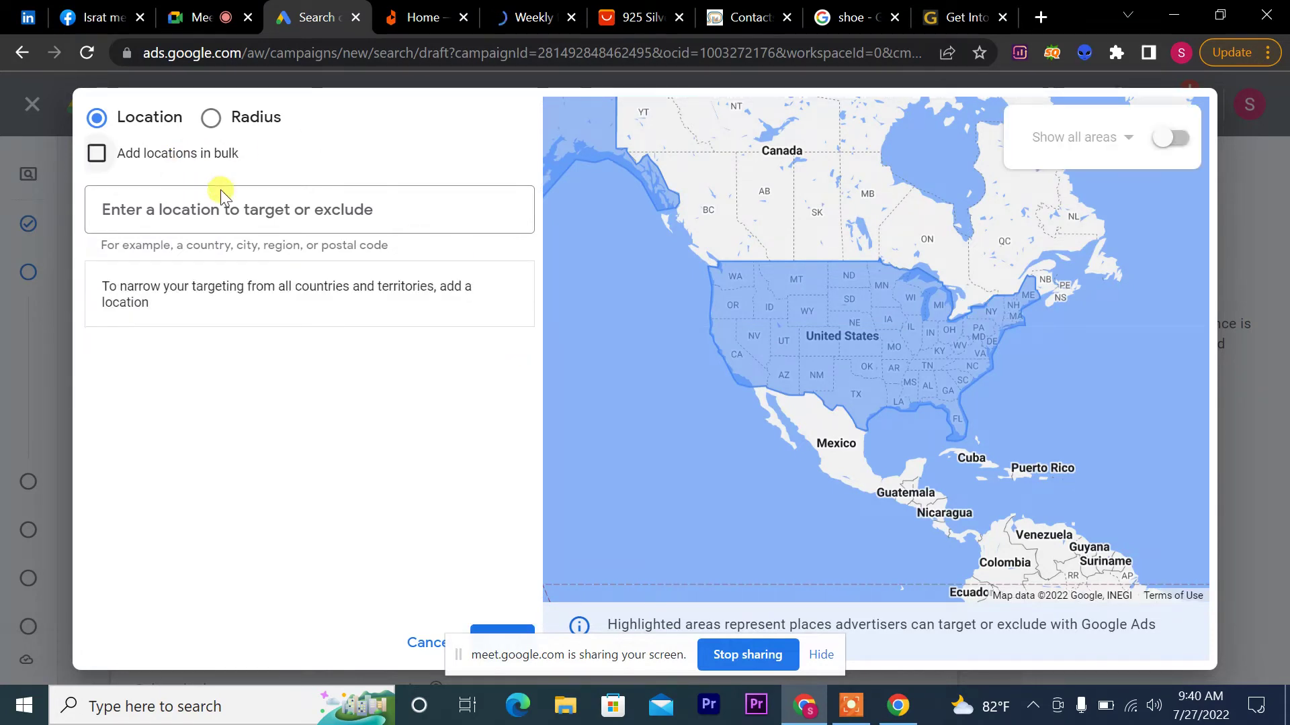
click(211, 121)
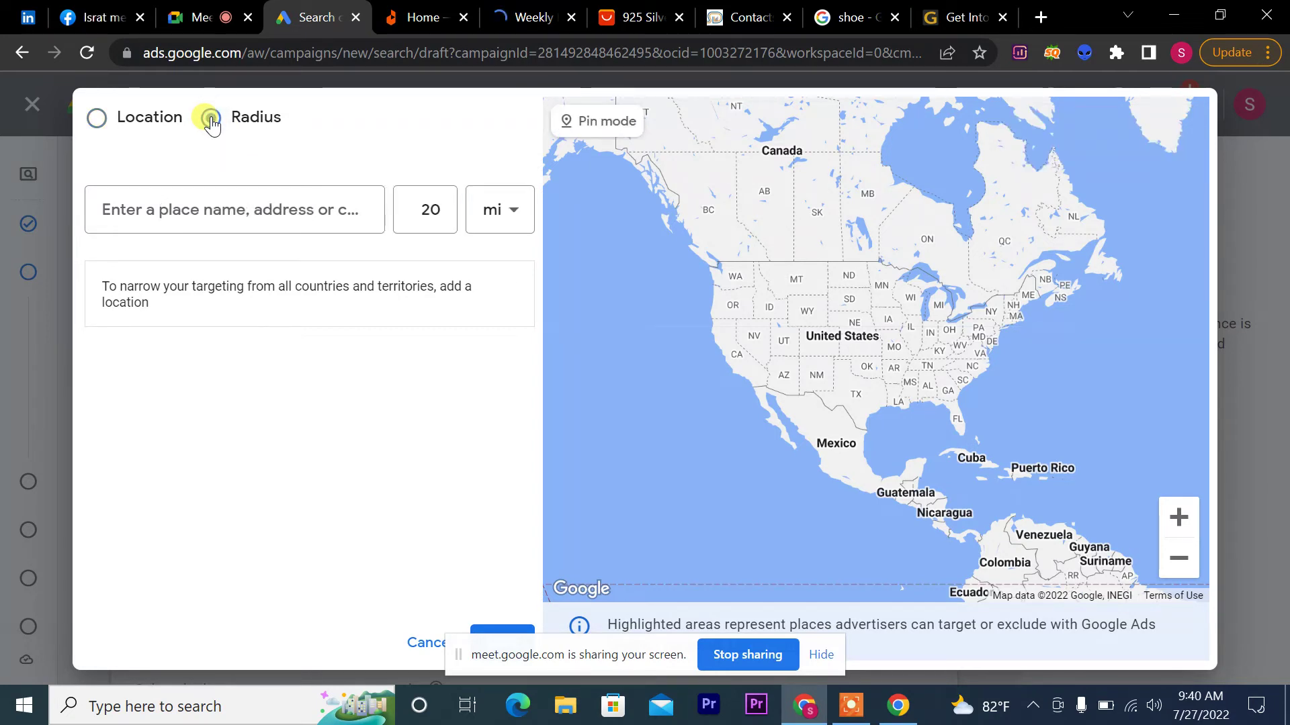
click(271, 200)
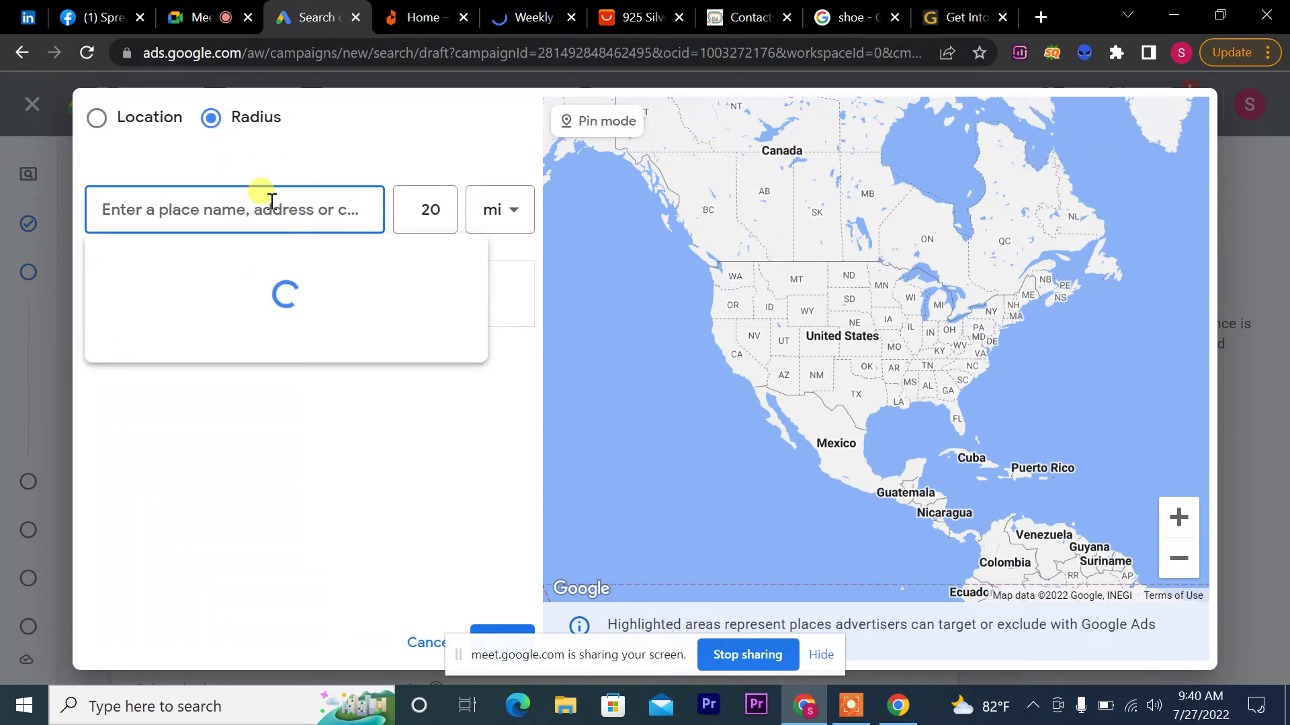
text(y)
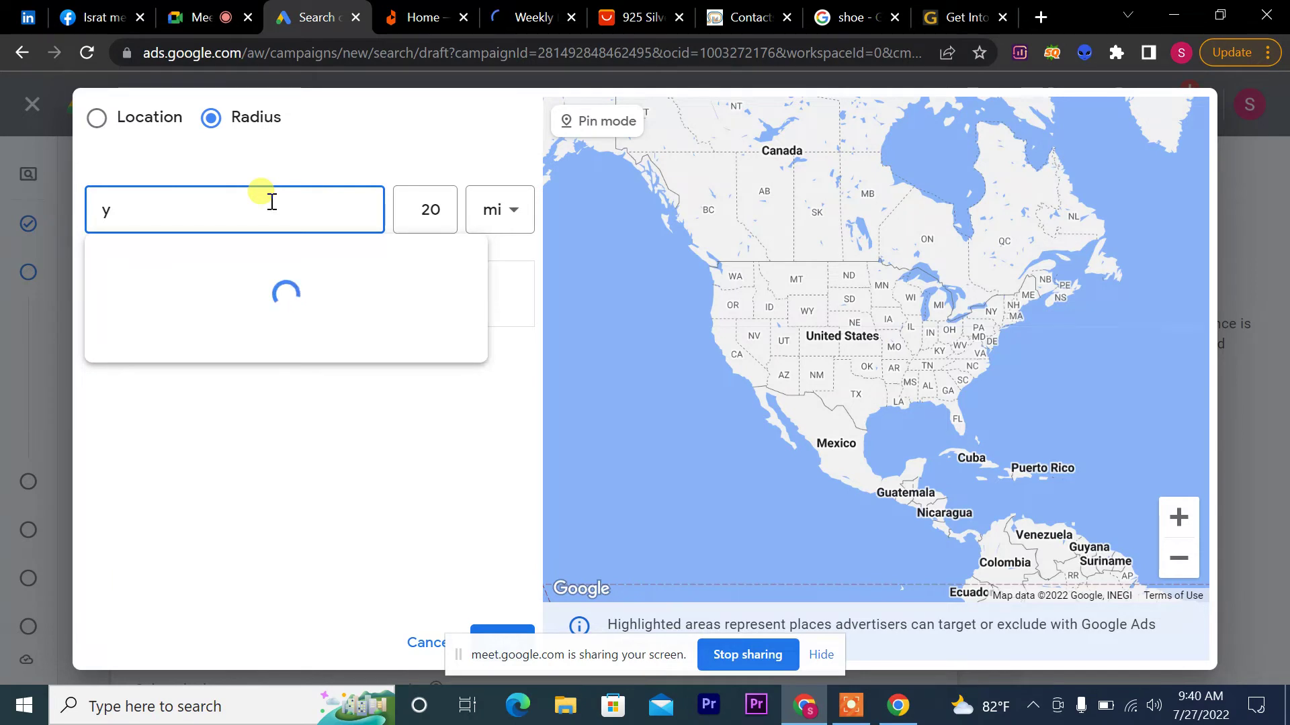
key(BackSpace)
text(new)
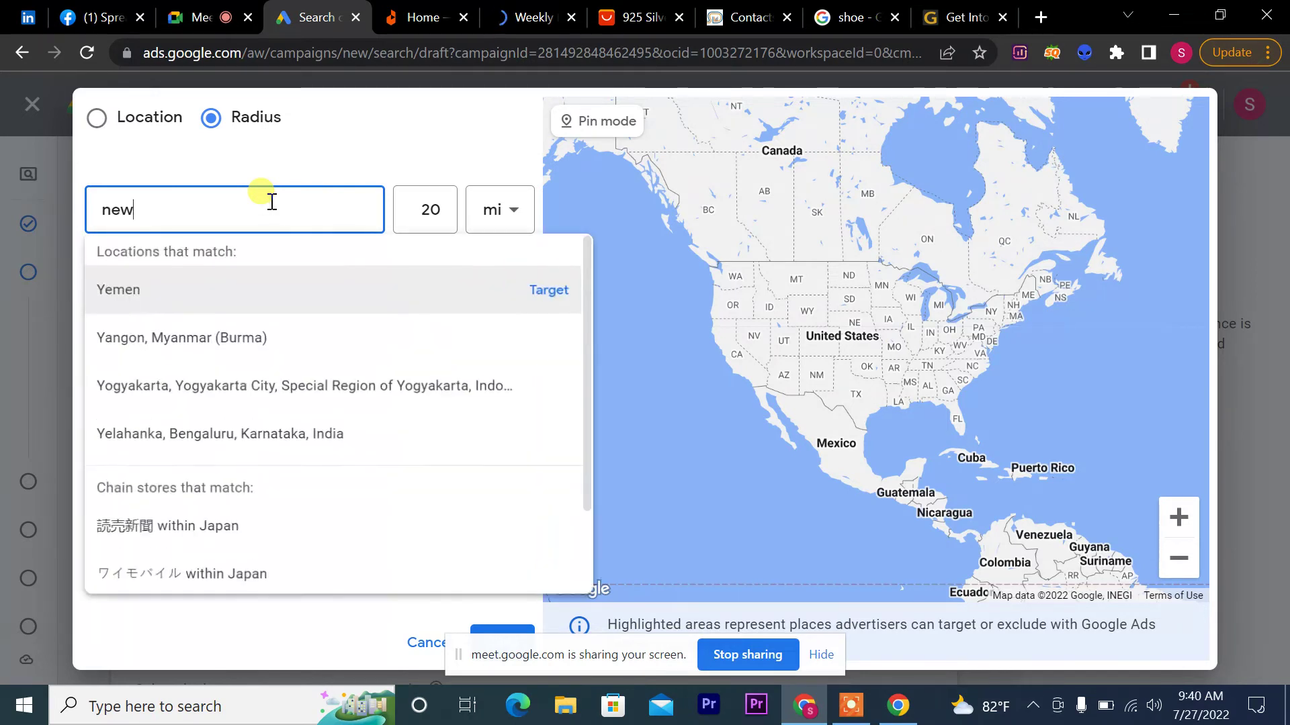
key(BackSpace)
key(BackSpace)
key(BackSpace)
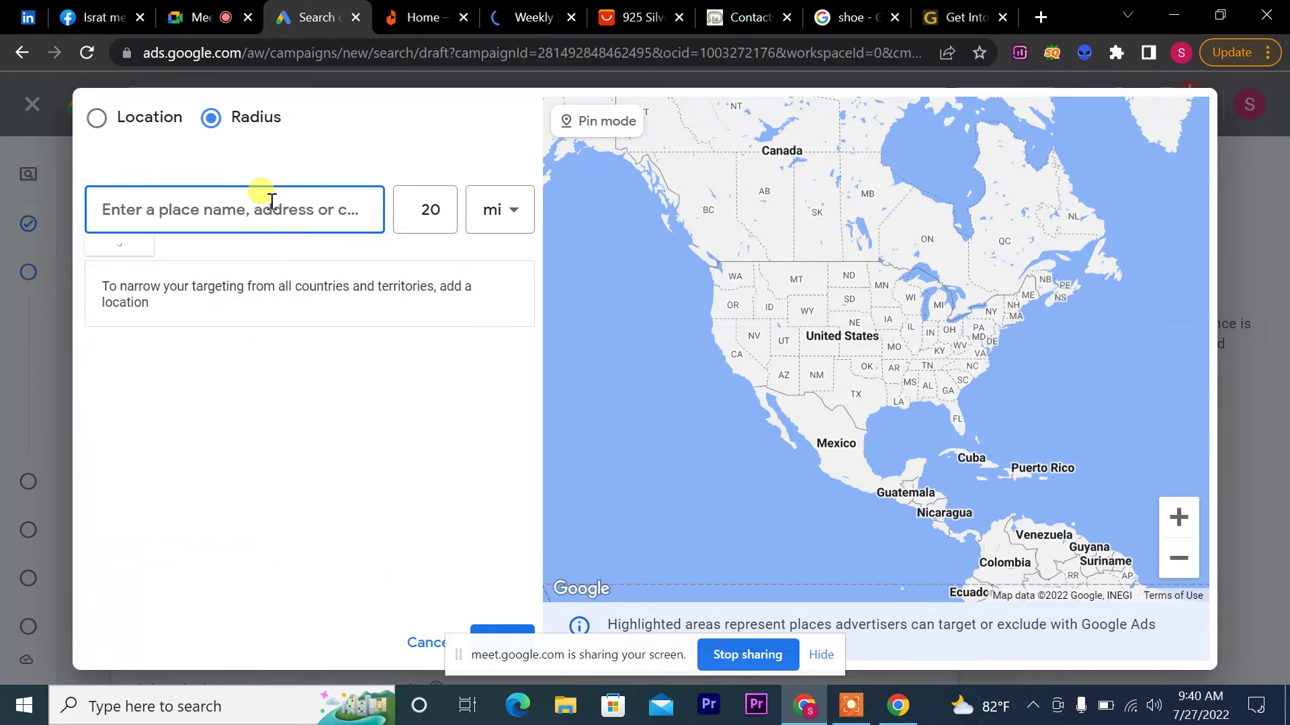
Step: Search for "dhaka, bangladesh" as the center of the radius target
text(dhaka)
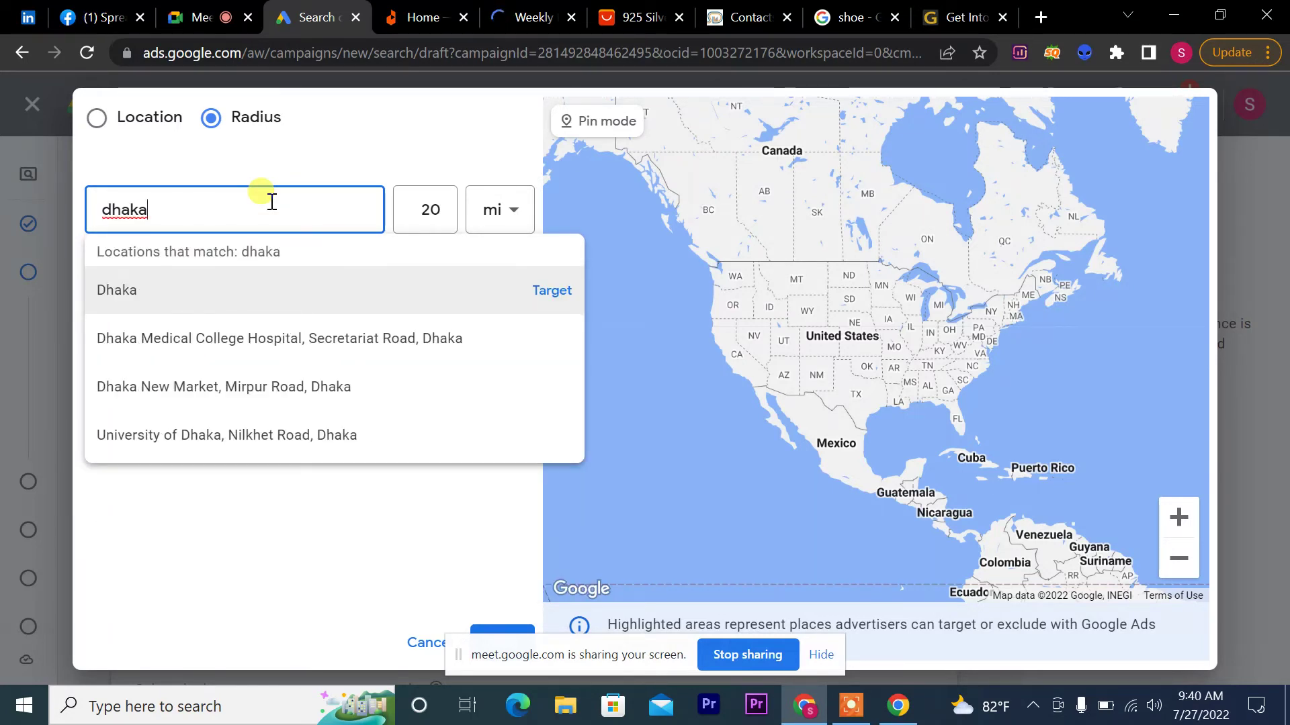
text(,)
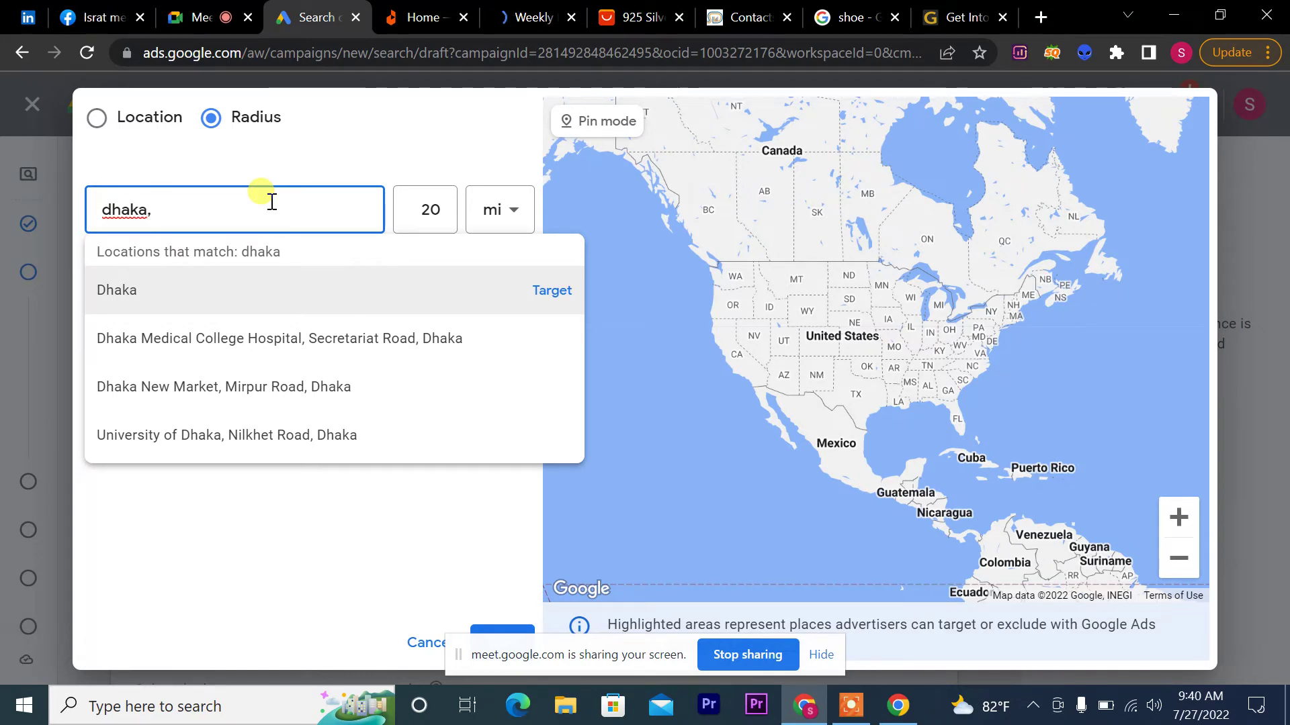
text( b)
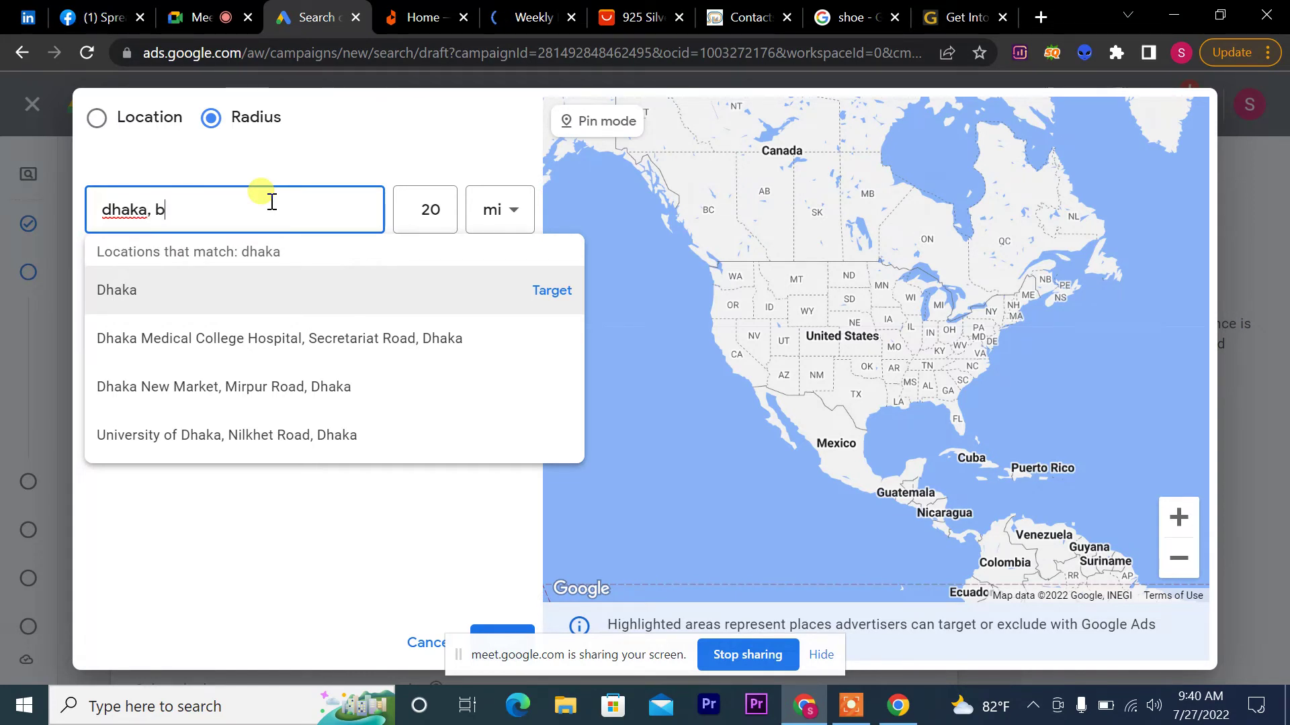
text(angla)
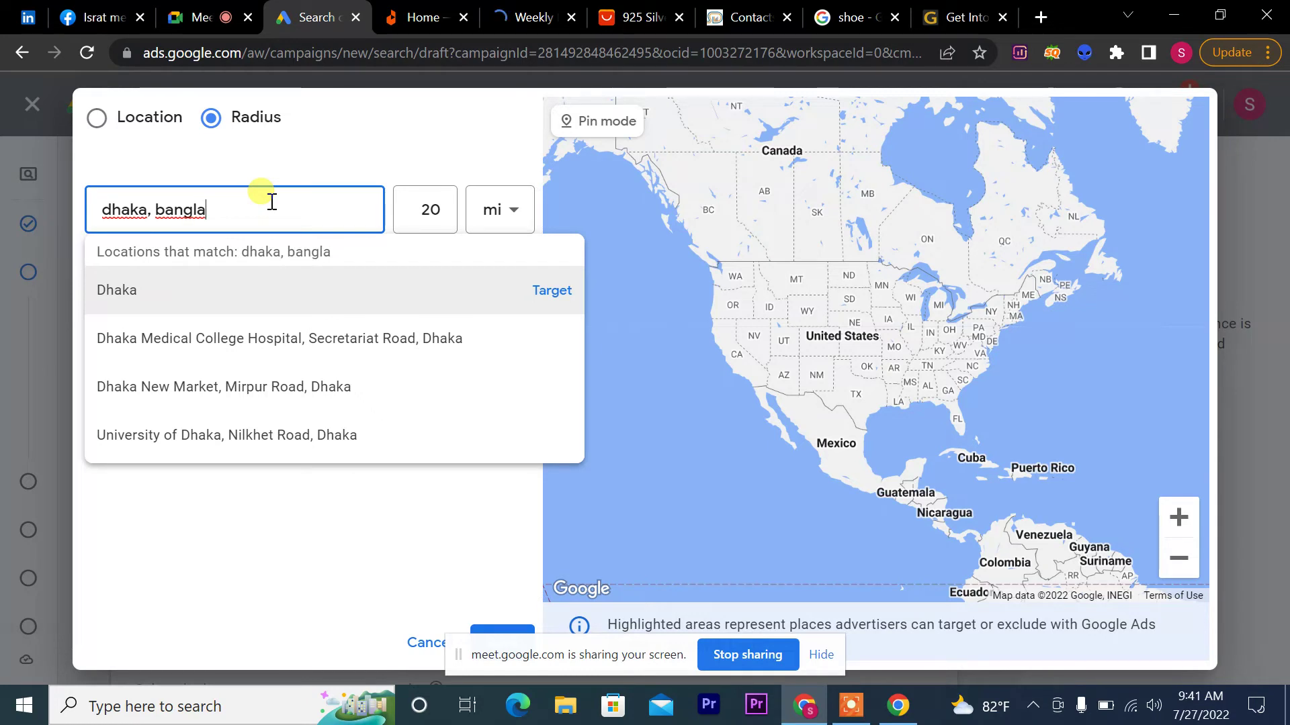
text(des)
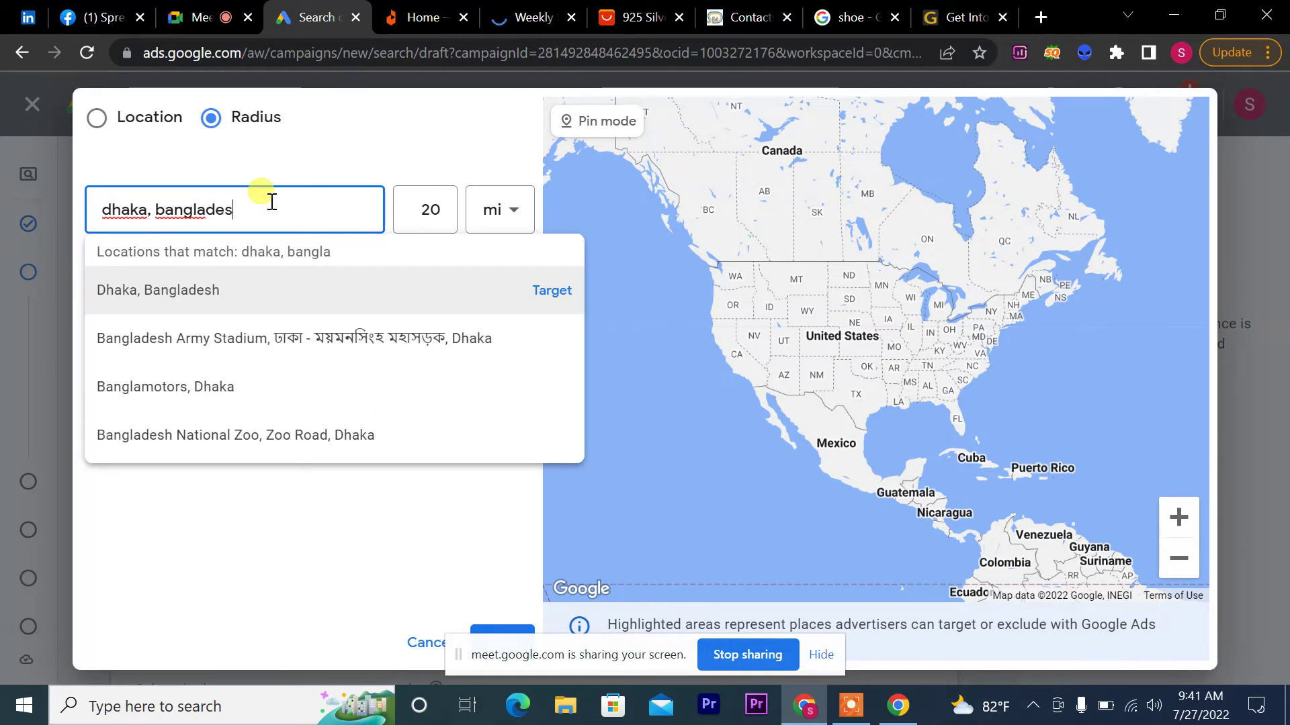
text(h)
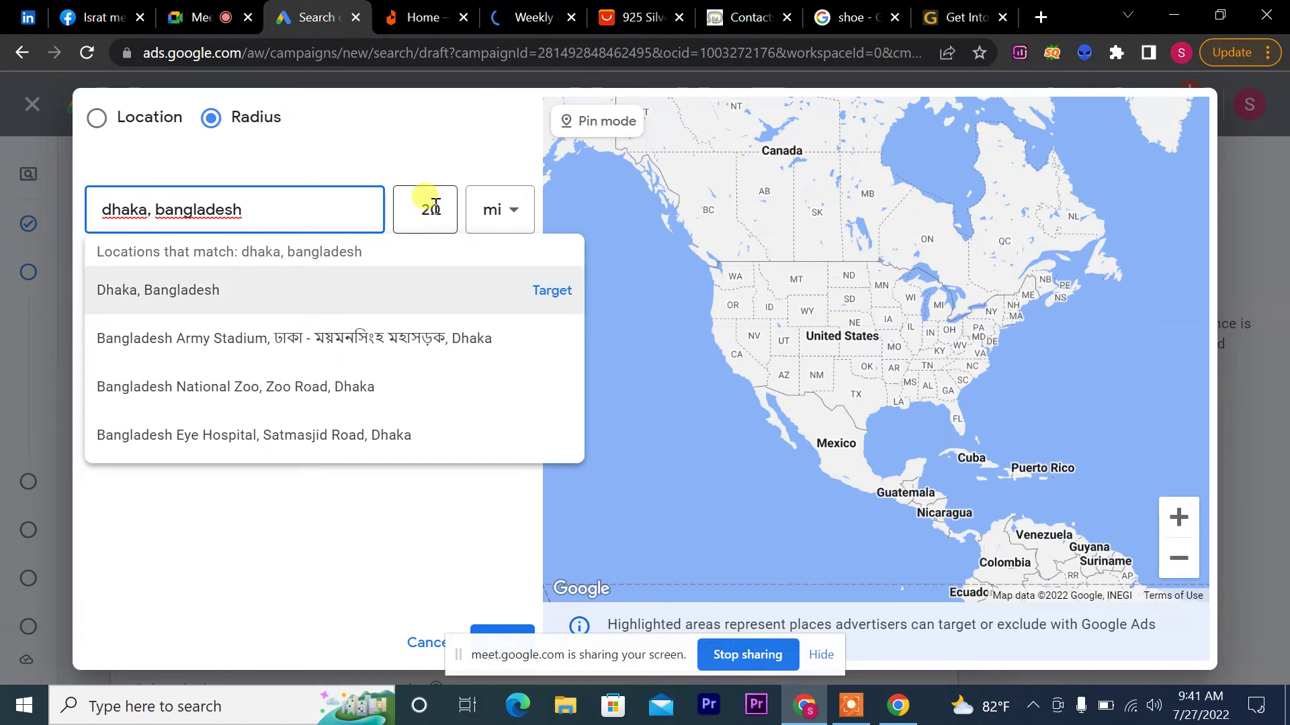
Step: Try km as the radius unit and return it to mi
click(516, 214)
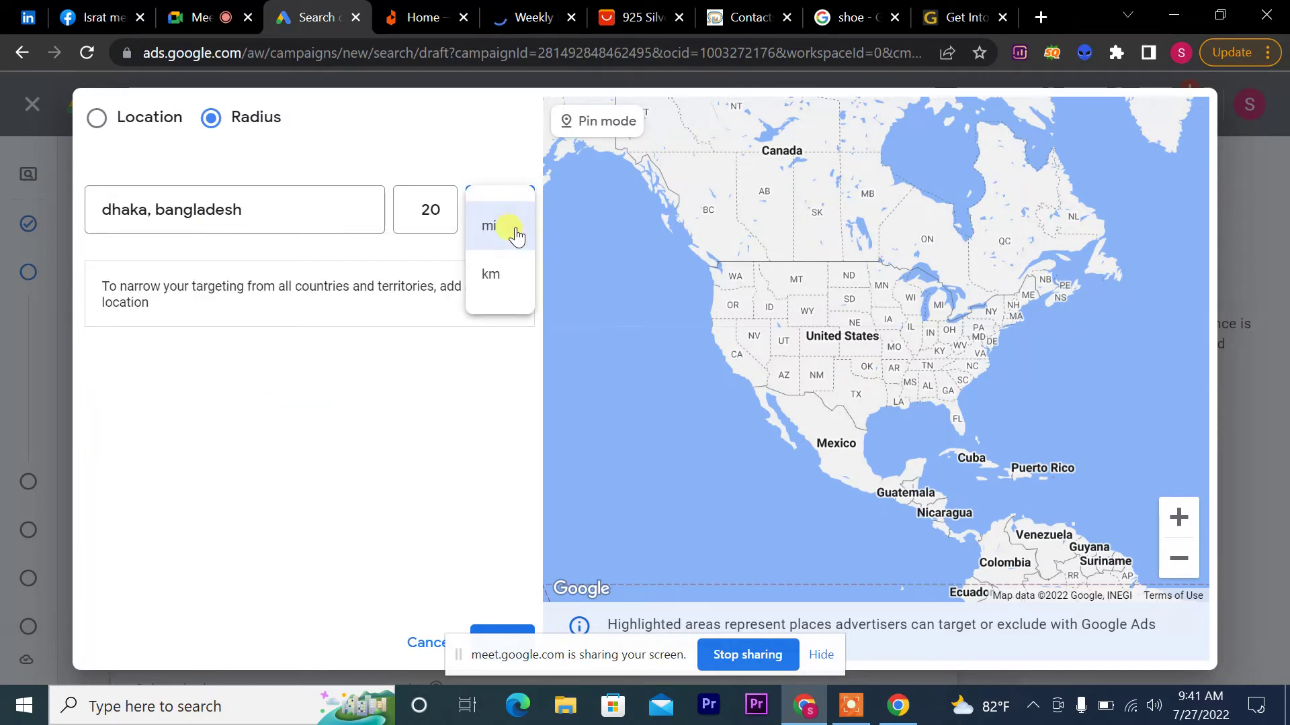
click(497, 274)
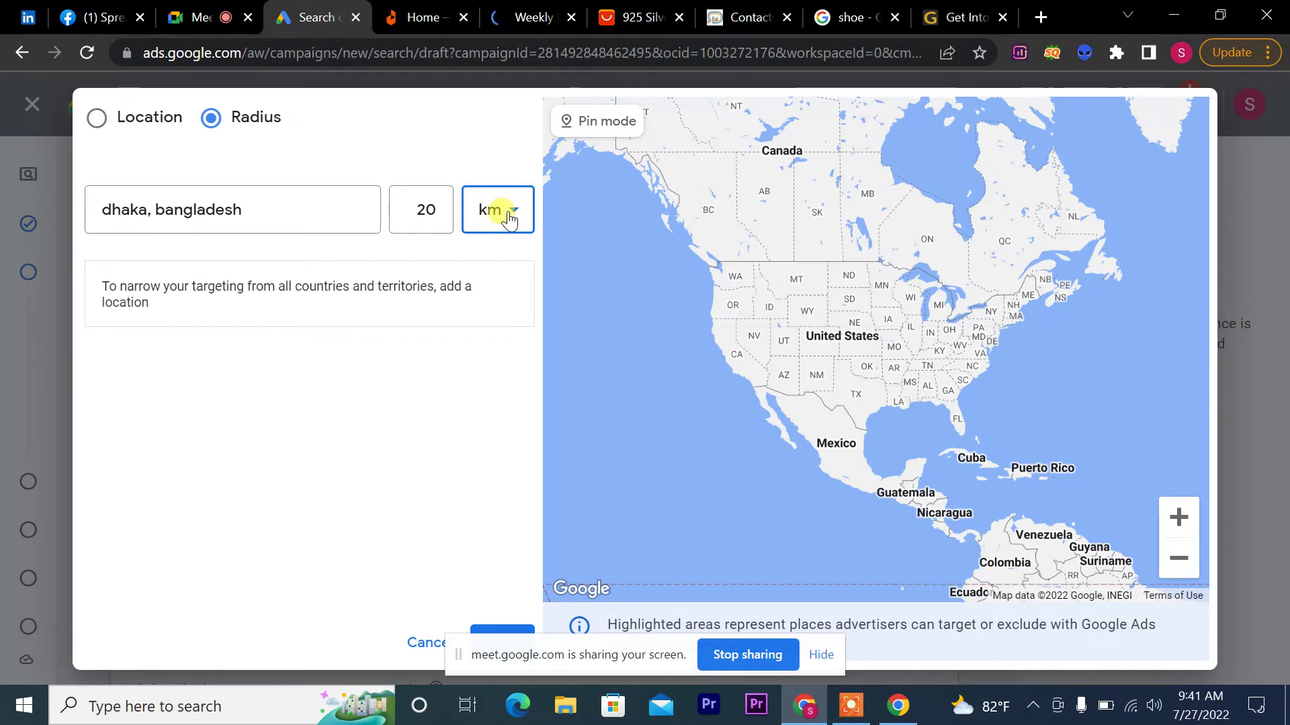
click(510, 218)
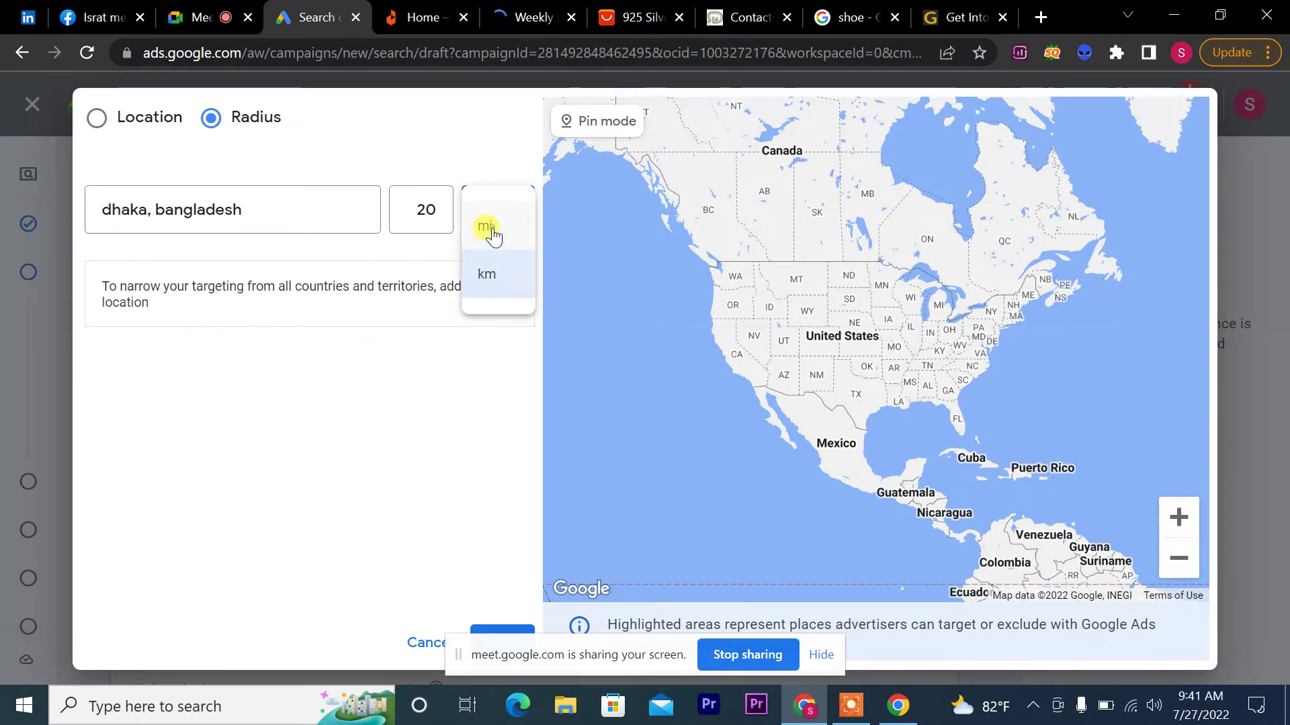
click(493, 235)
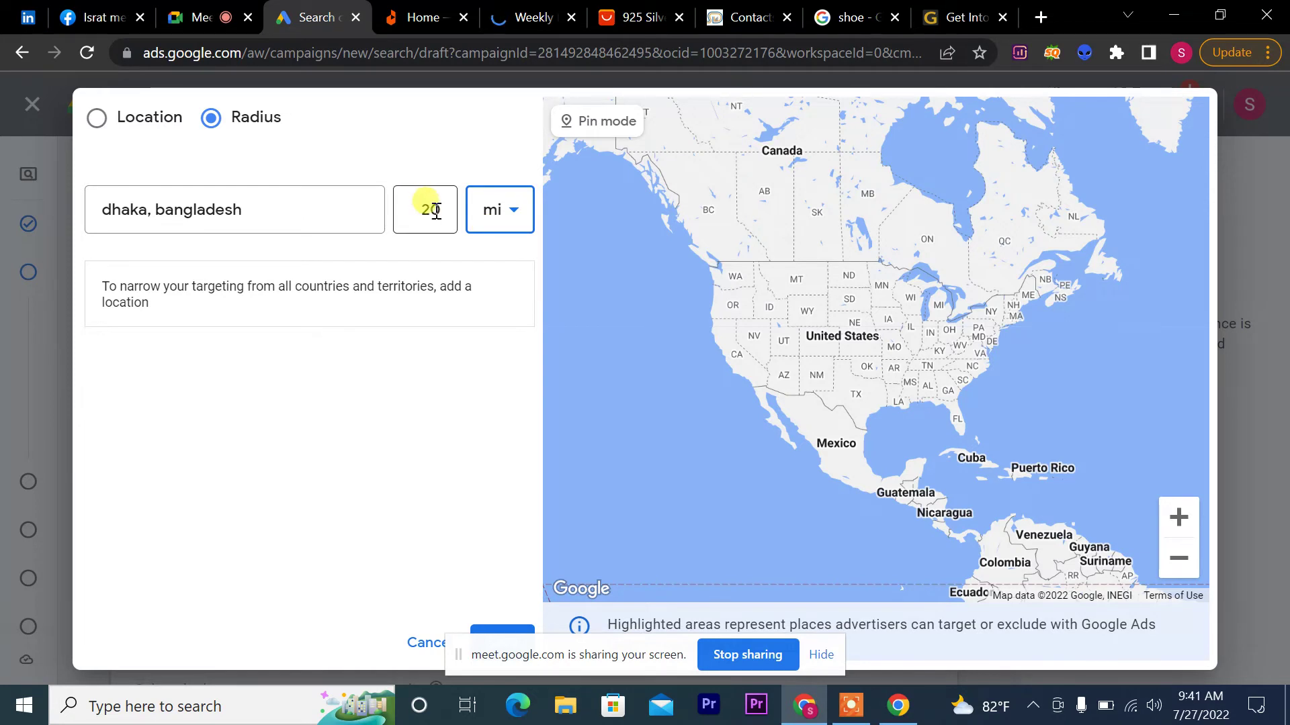
click(511, 215)
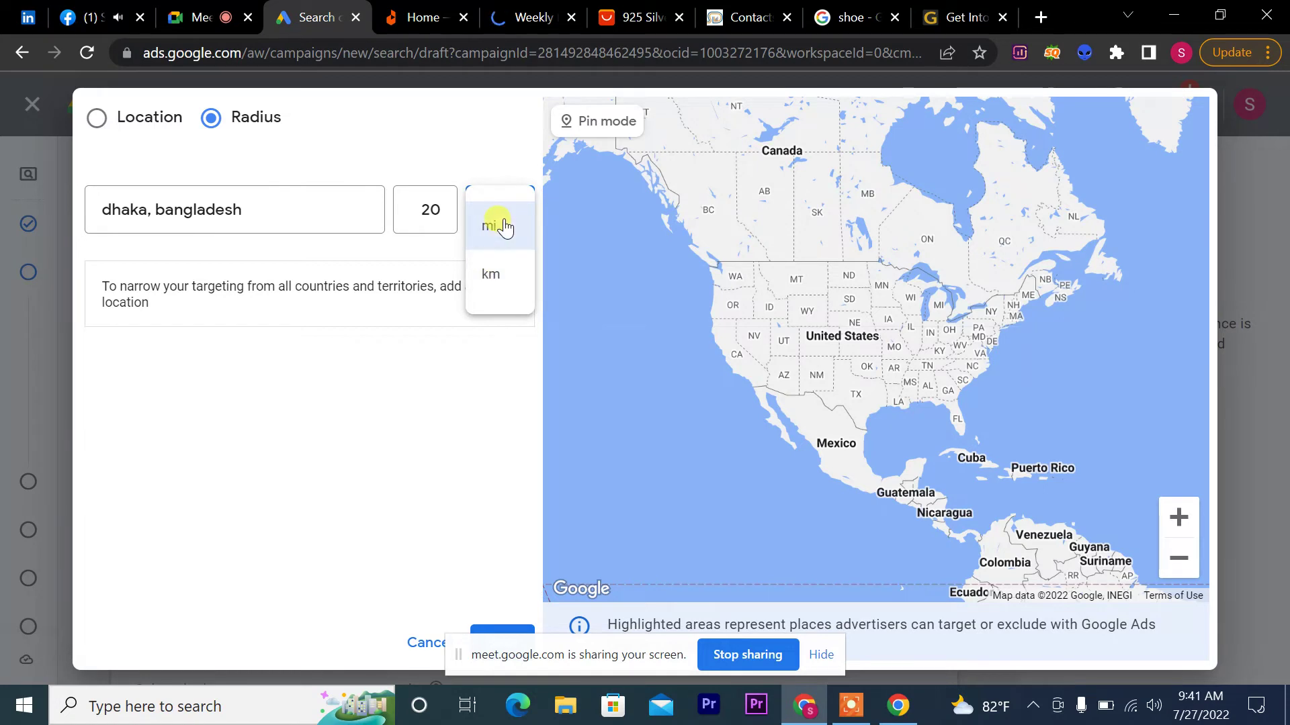
Step: Set the radius to 30 mi and target the area around Dhaka, Bangladesh
click(435, 203)
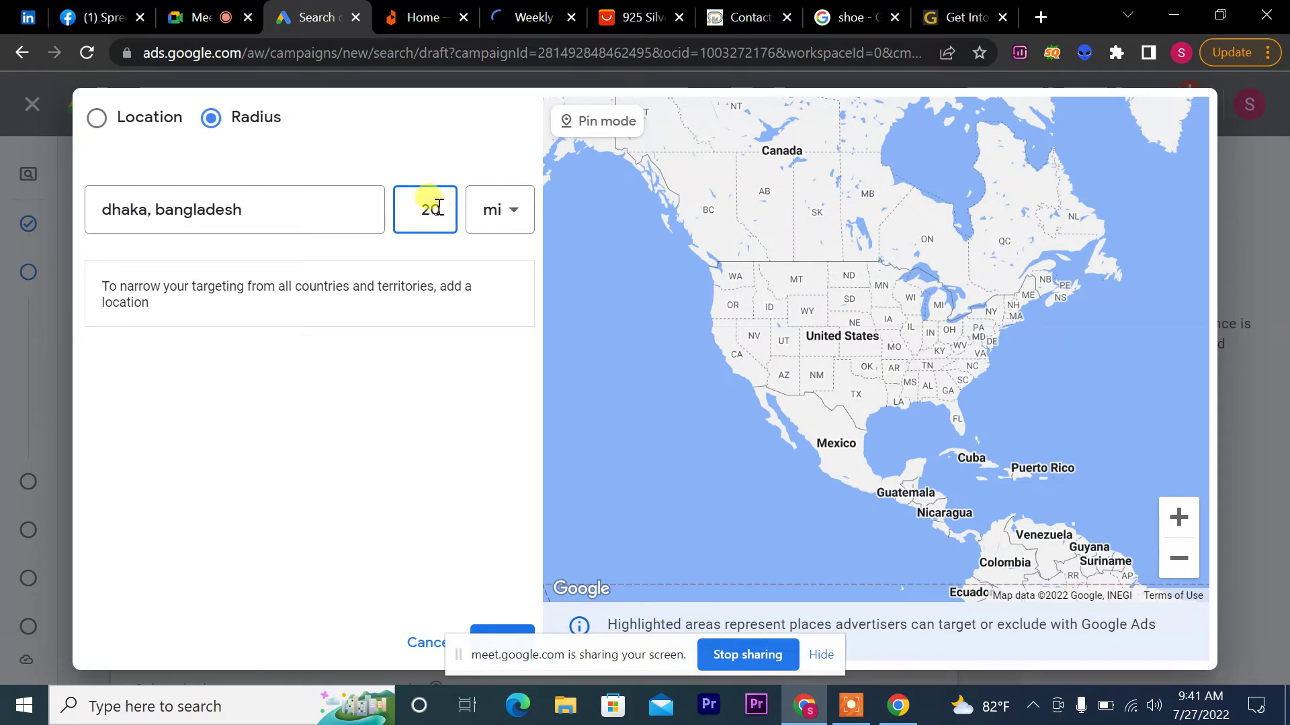
key(BackSpace)
text(3)
click(305, 210)
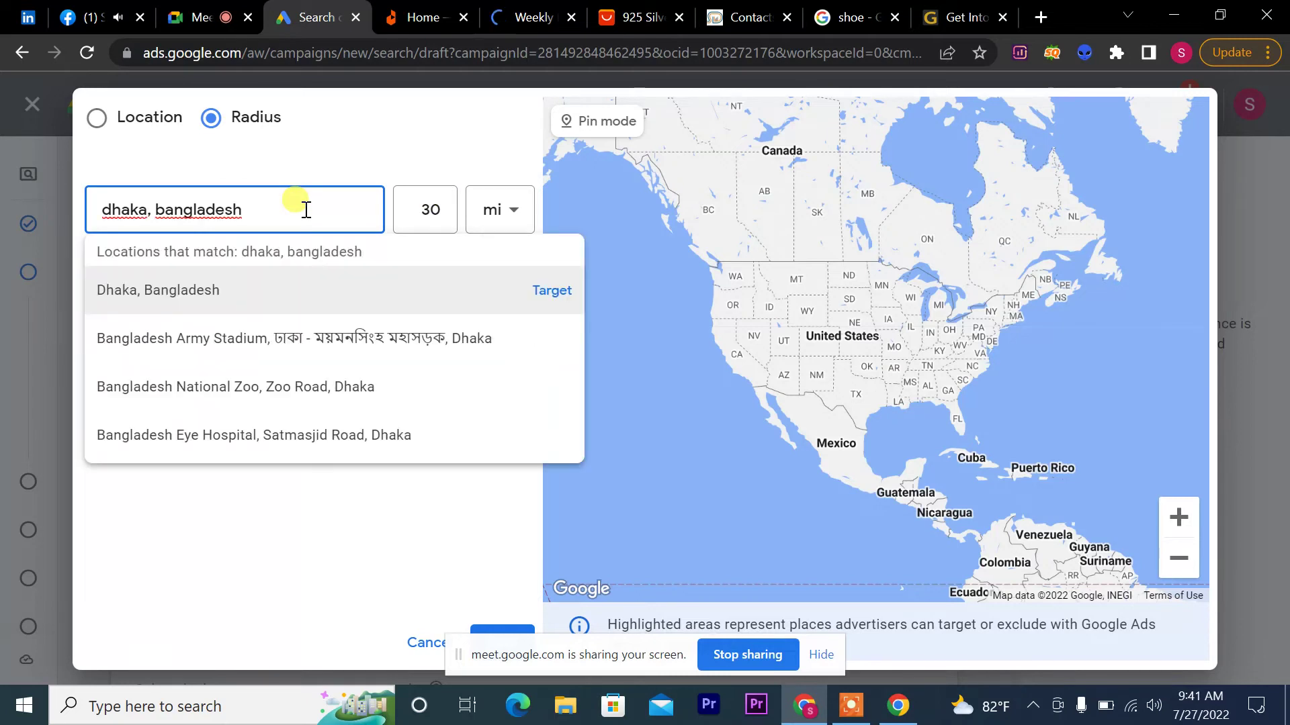
click(555, 287)
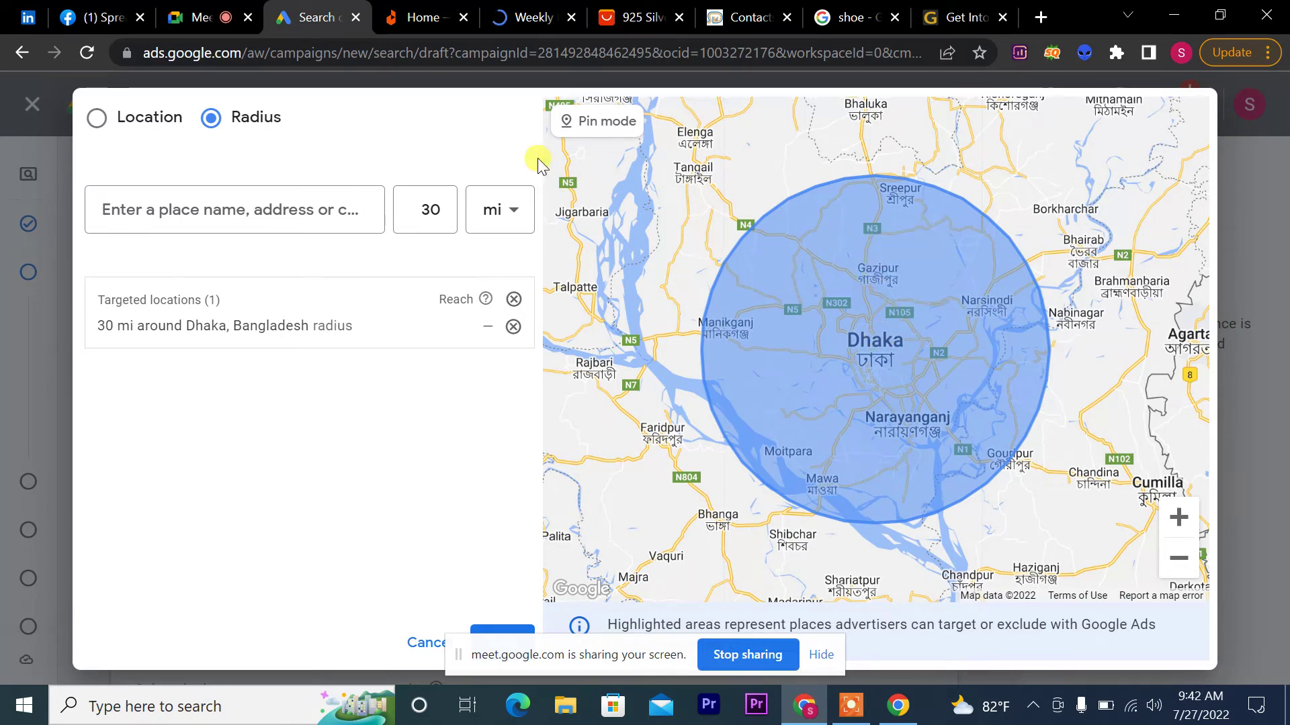
click(598, 121)
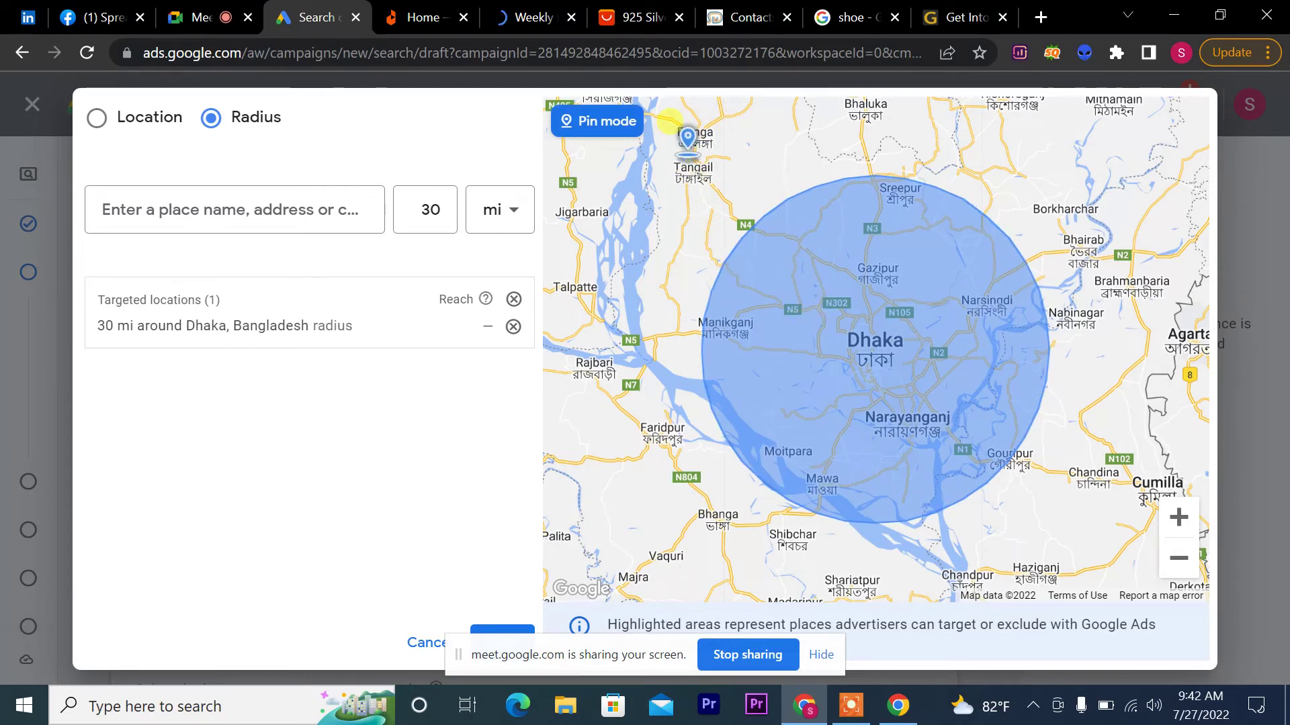
click(687, 155)
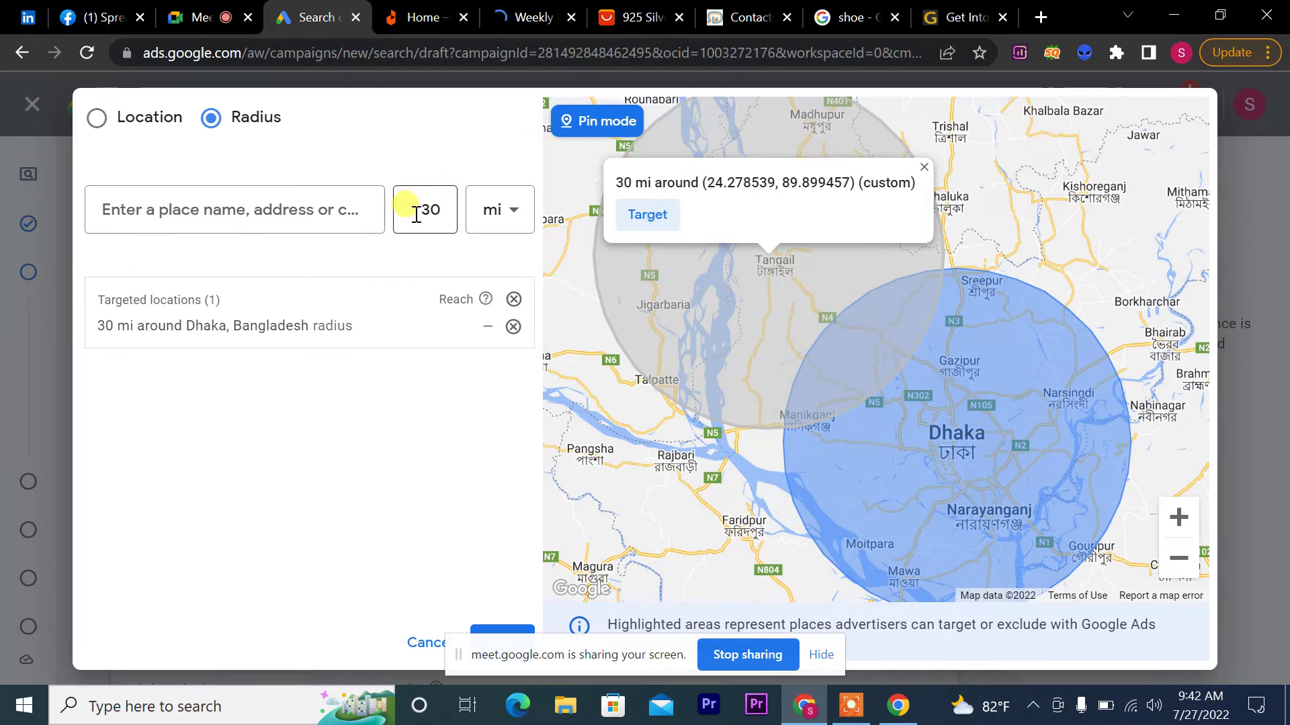
click(593, 125)
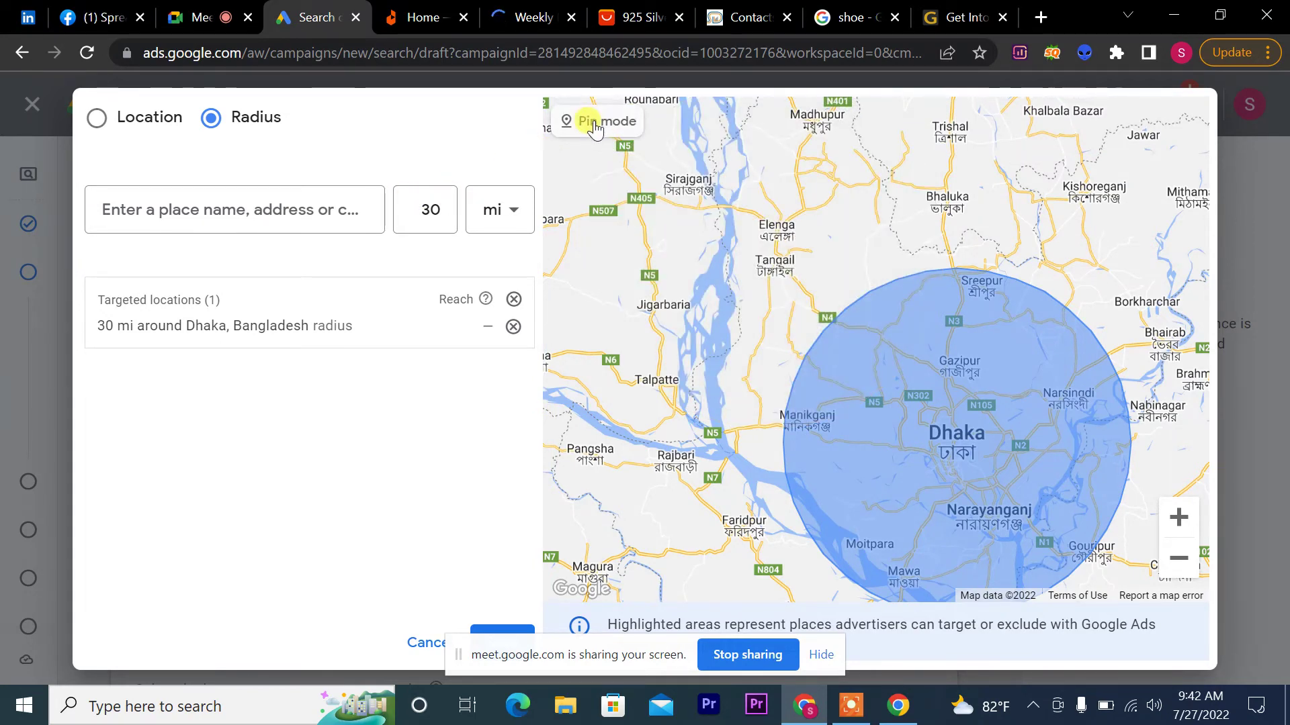
Step: Drop a map pin northwest of Dhaka at about (24.490339, 89.743231) and target the 30 mi radius around it
click(595, 125)
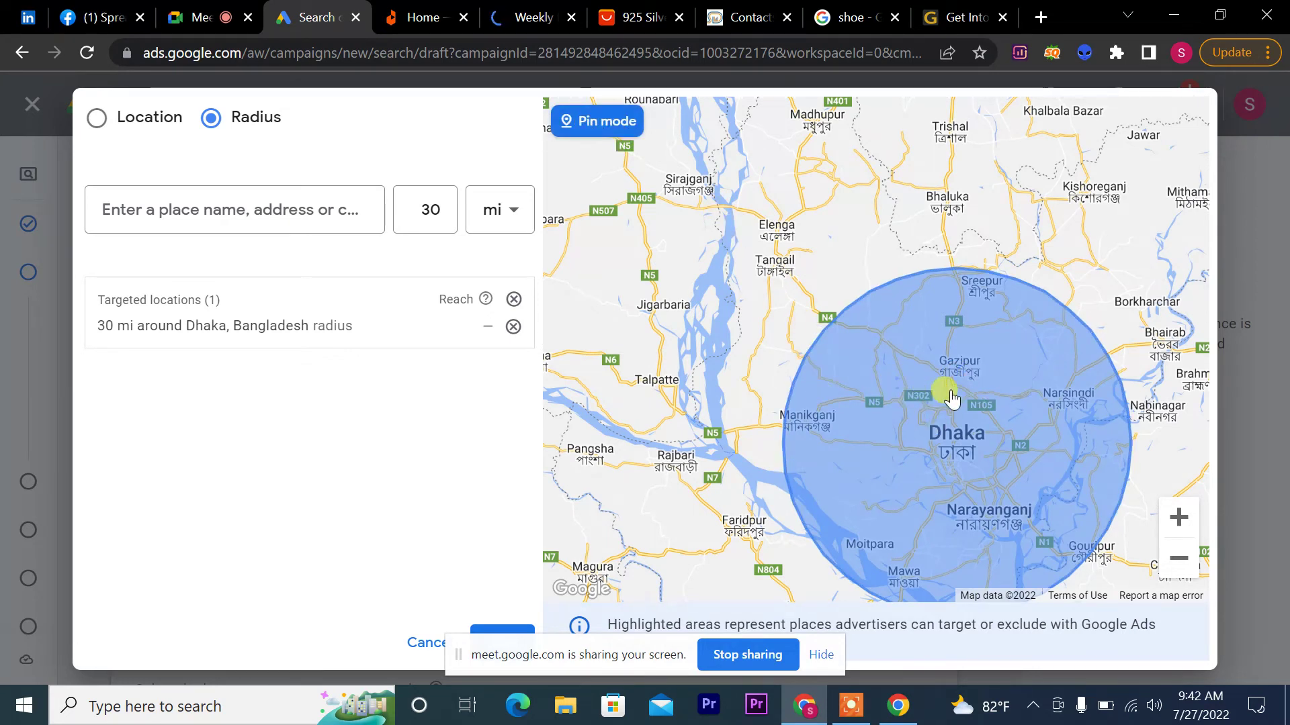
click(711, 160)
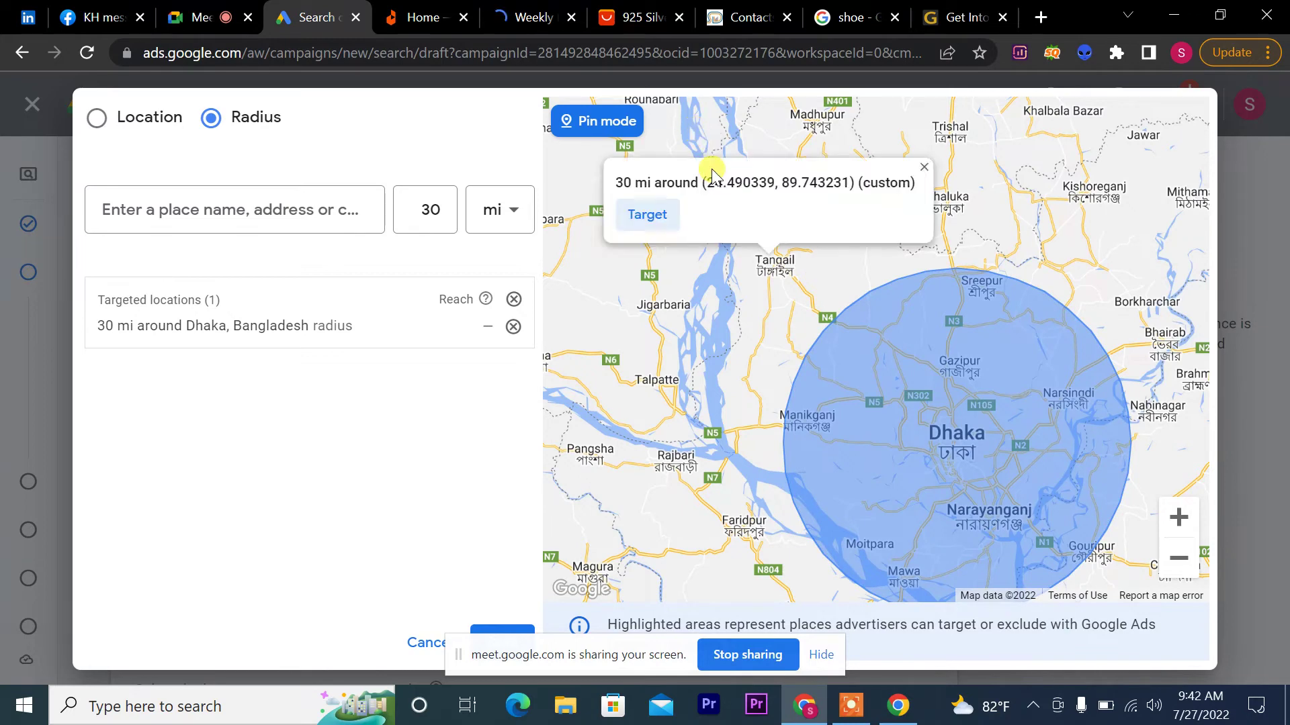
click(645, 214)
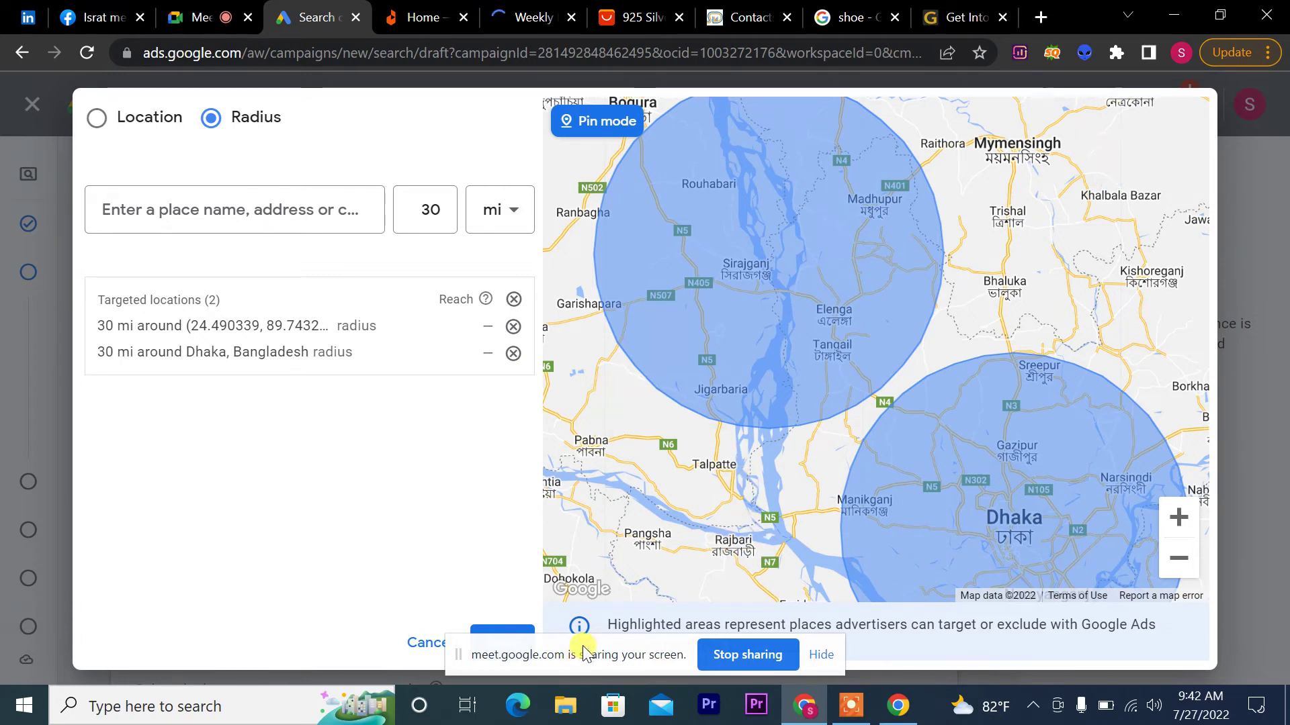
Step: Remove the 30 mi radius target around the map pin at (24.490339, 89.743231)
drag(586, 650, 122, 637)
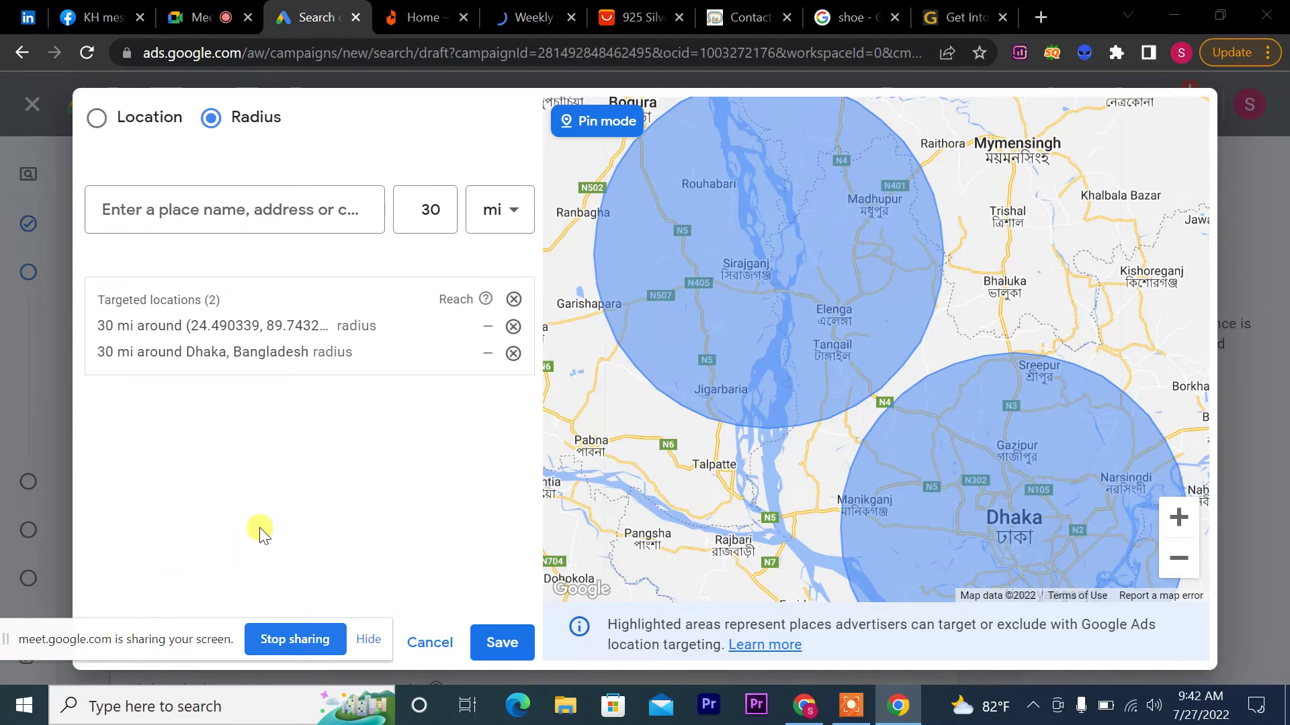
click(513, 327)
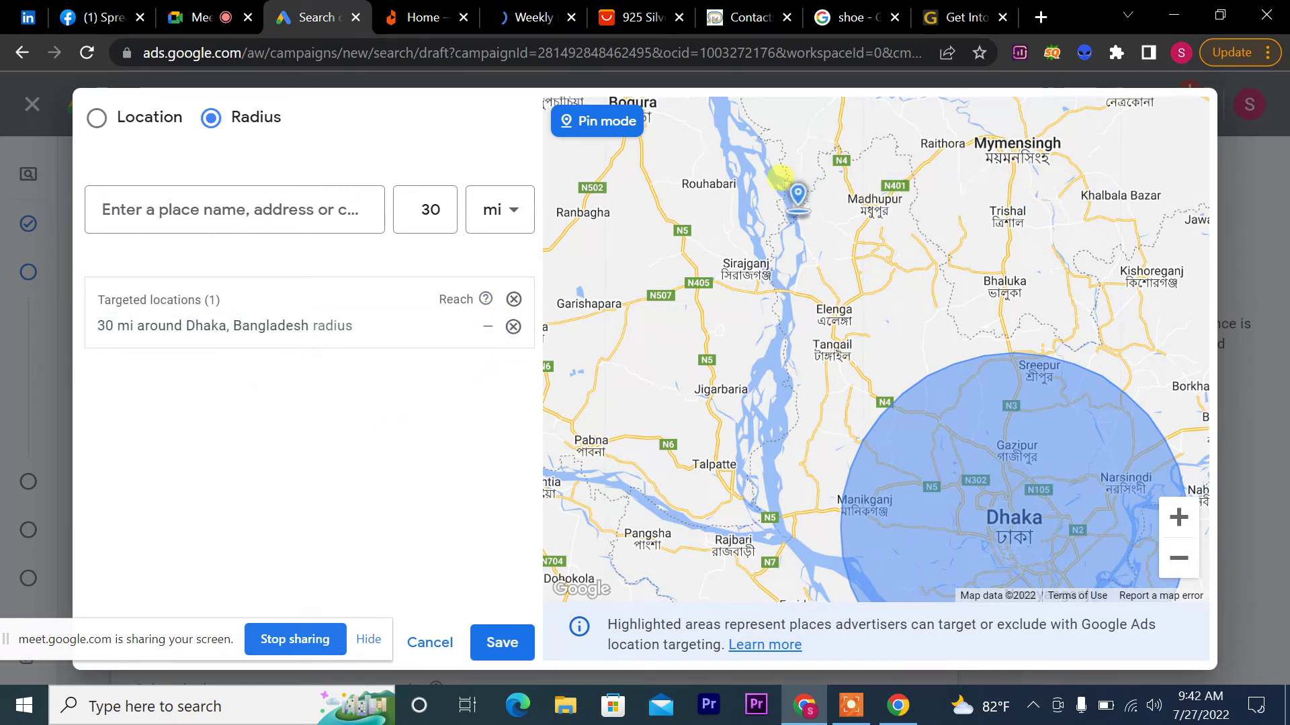
Step: Target a 30 mi radius around a new map pin at about (24.579455, 89.823211), and remove that target again
click(797, 214)
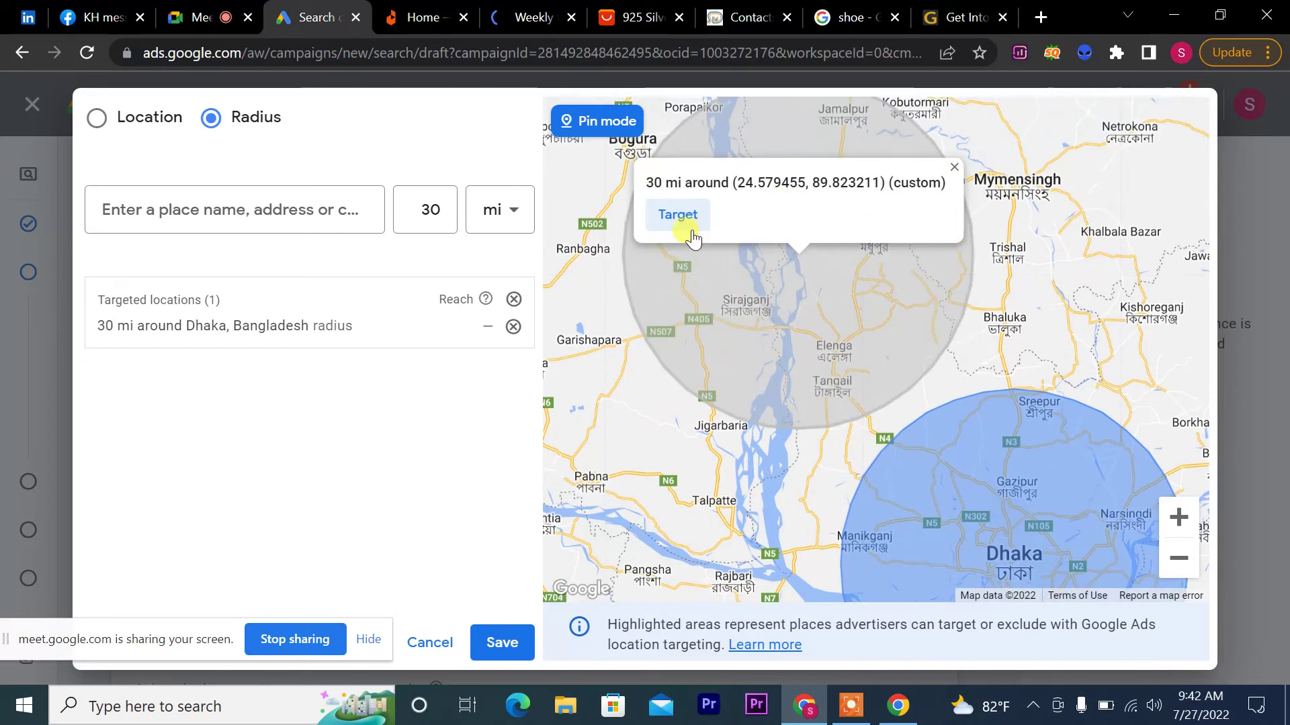
click(680, 216)
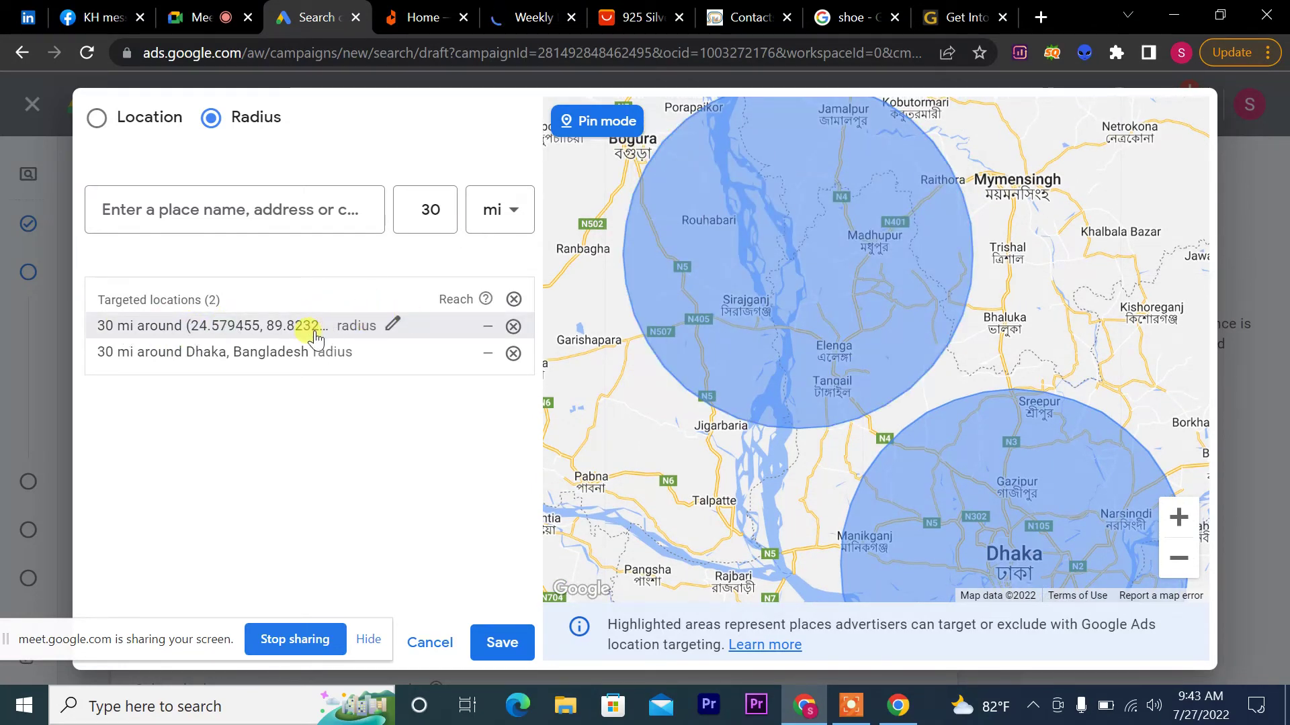
click(513, 327)
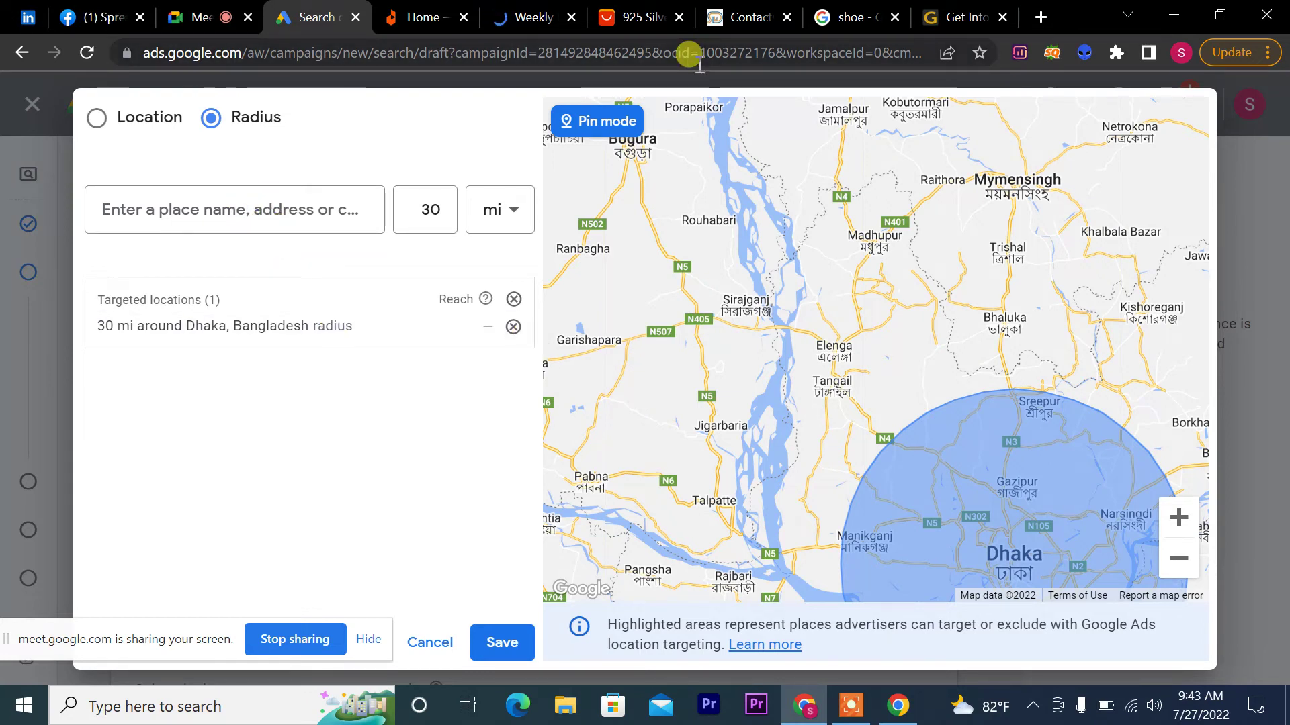
Step: Switch from radius to location mode with bulk location entry enabled, and save the 30 mi target around Dhaka, Bangladesh
click(96, 119)
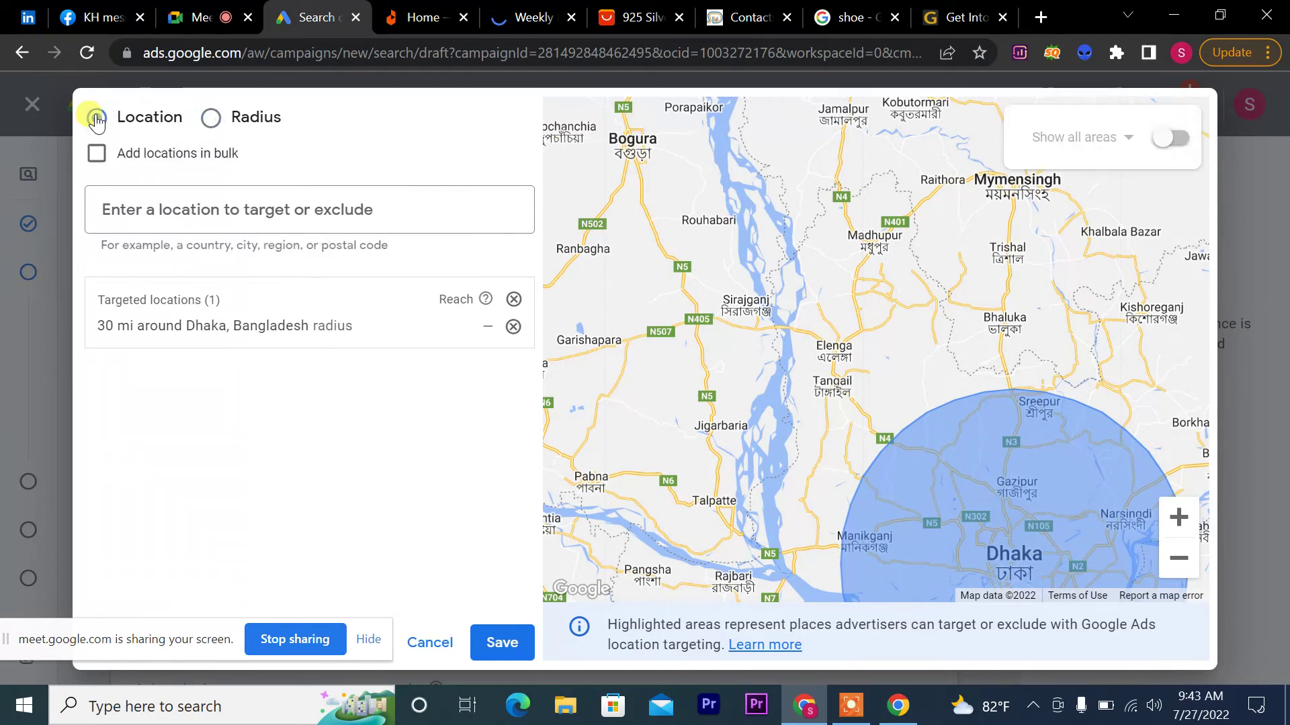
click(97, 156)
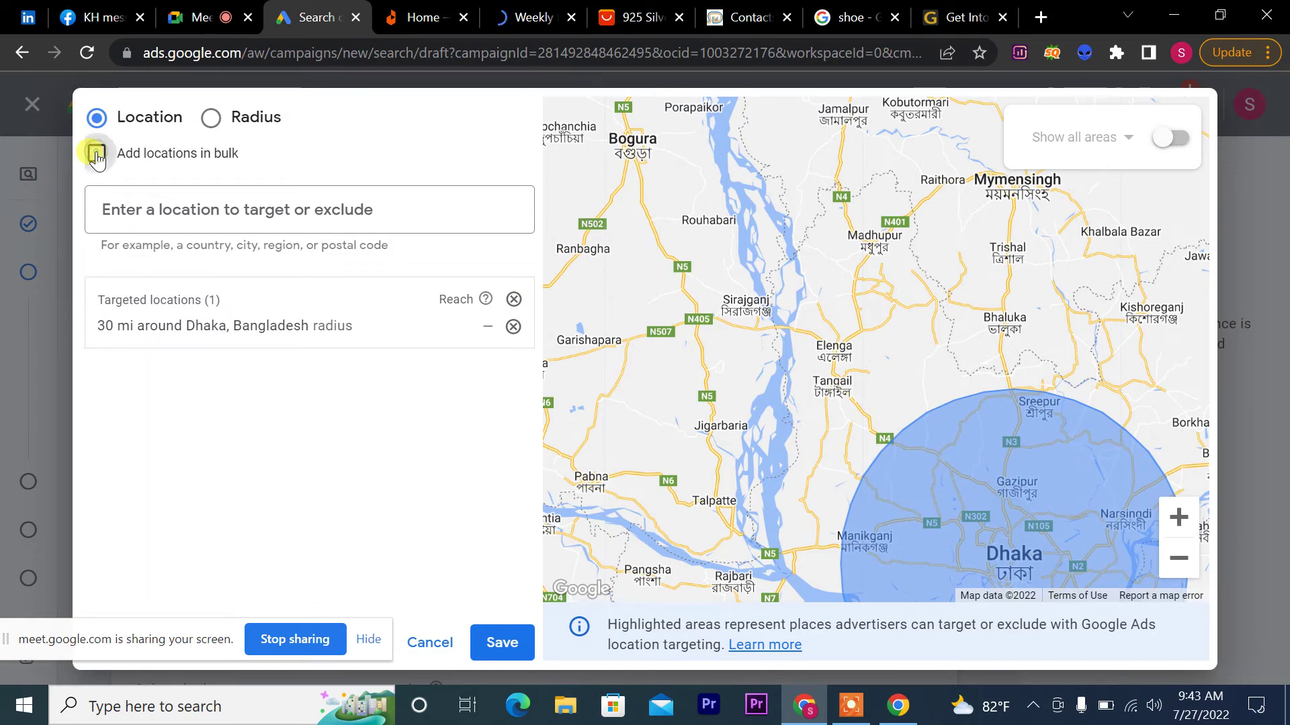
click(227, 227)
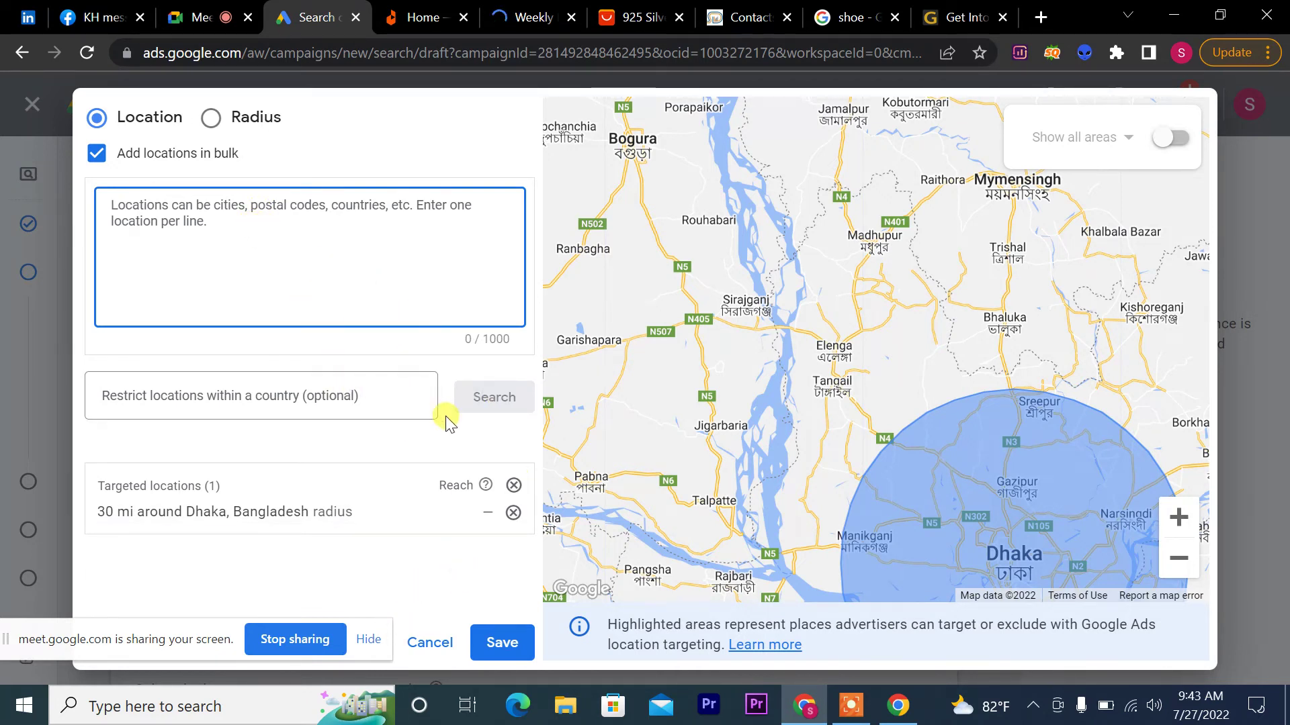
click(488, 649)
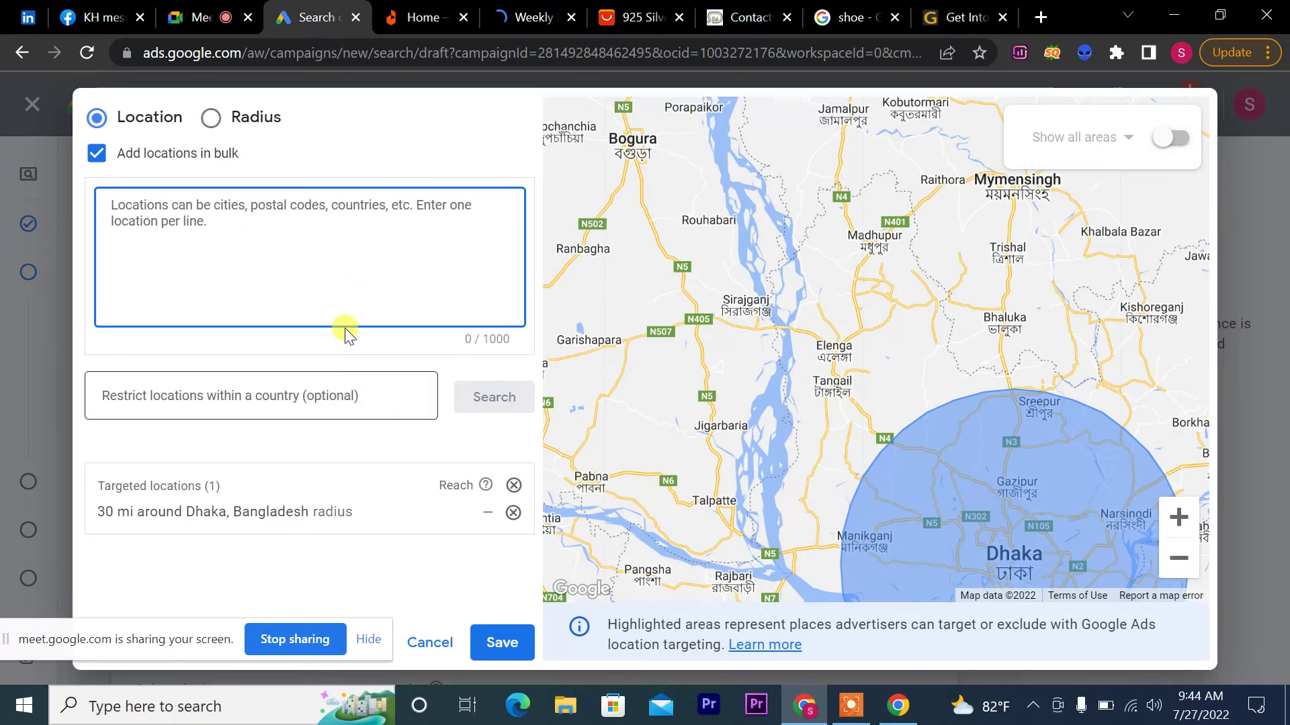
click(502, 643)
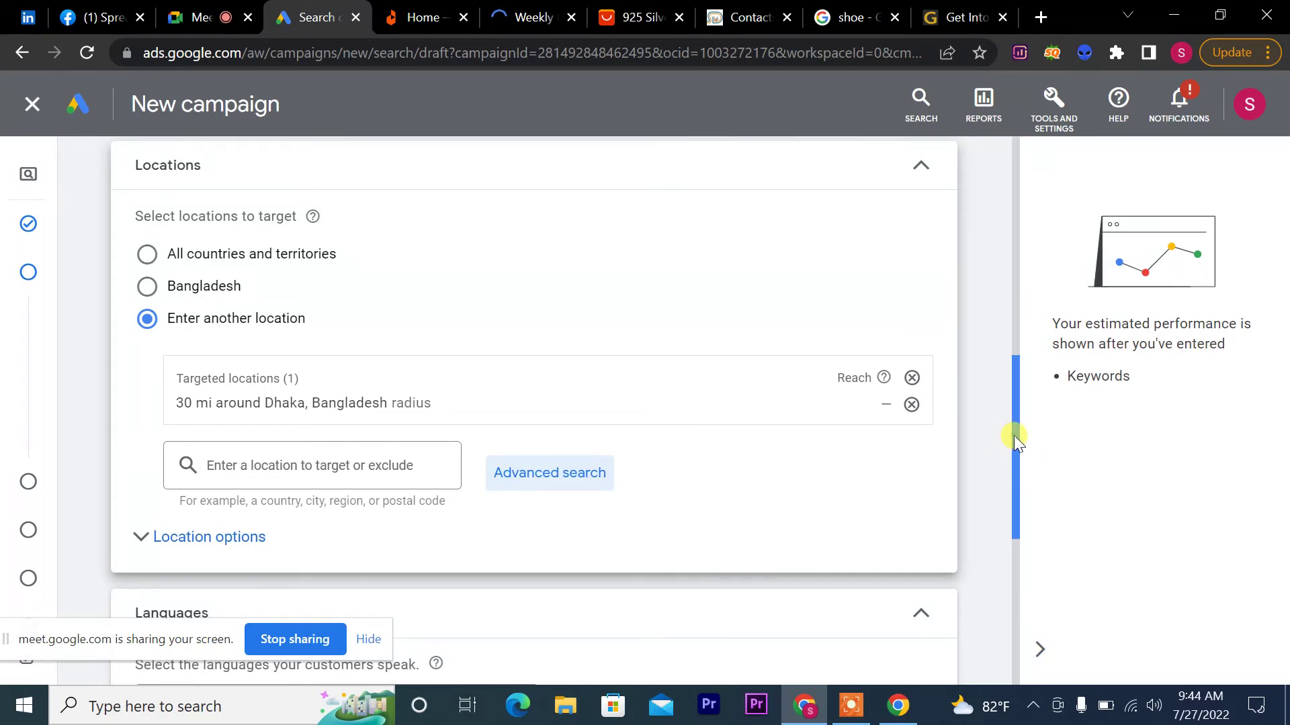
Step: Expand the location options and set the target to Presence: People in or regularly in your targeted locations
scroll(1016, 440, down, 2)
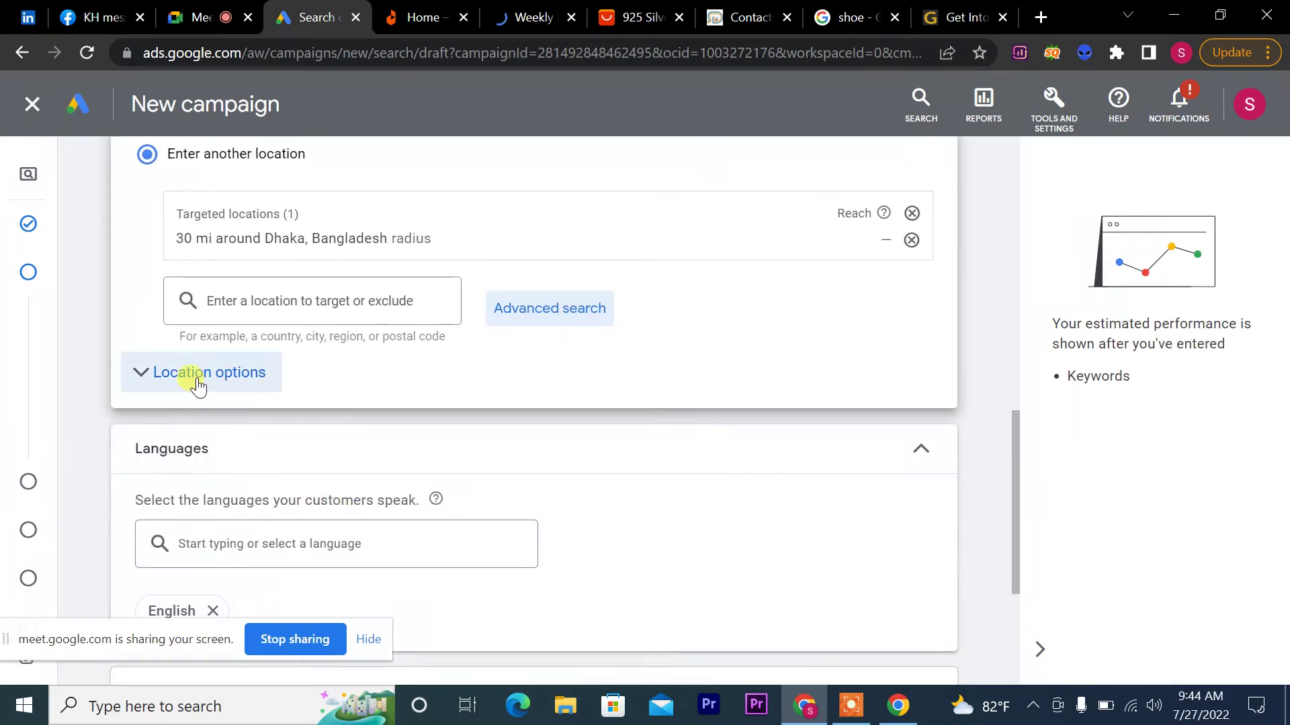
click(198, 384)
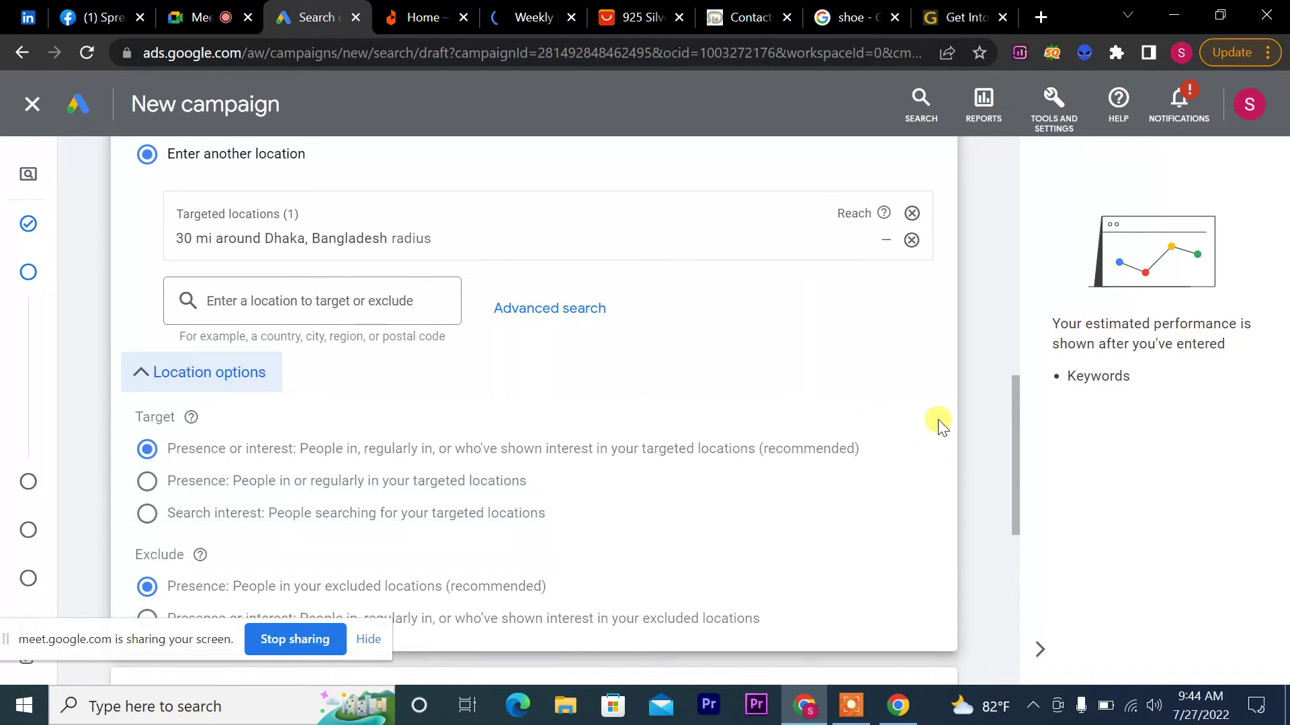
scroll(1016, 430, down, 2)
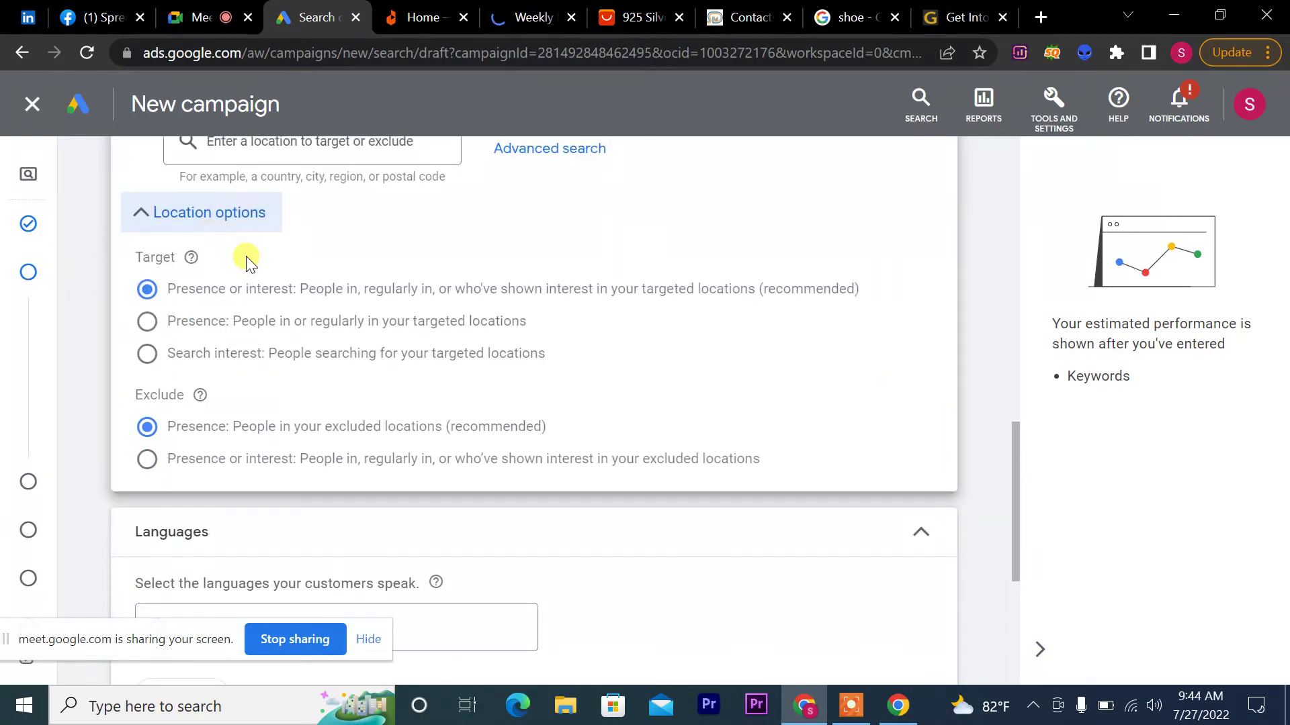
click(147, 323)
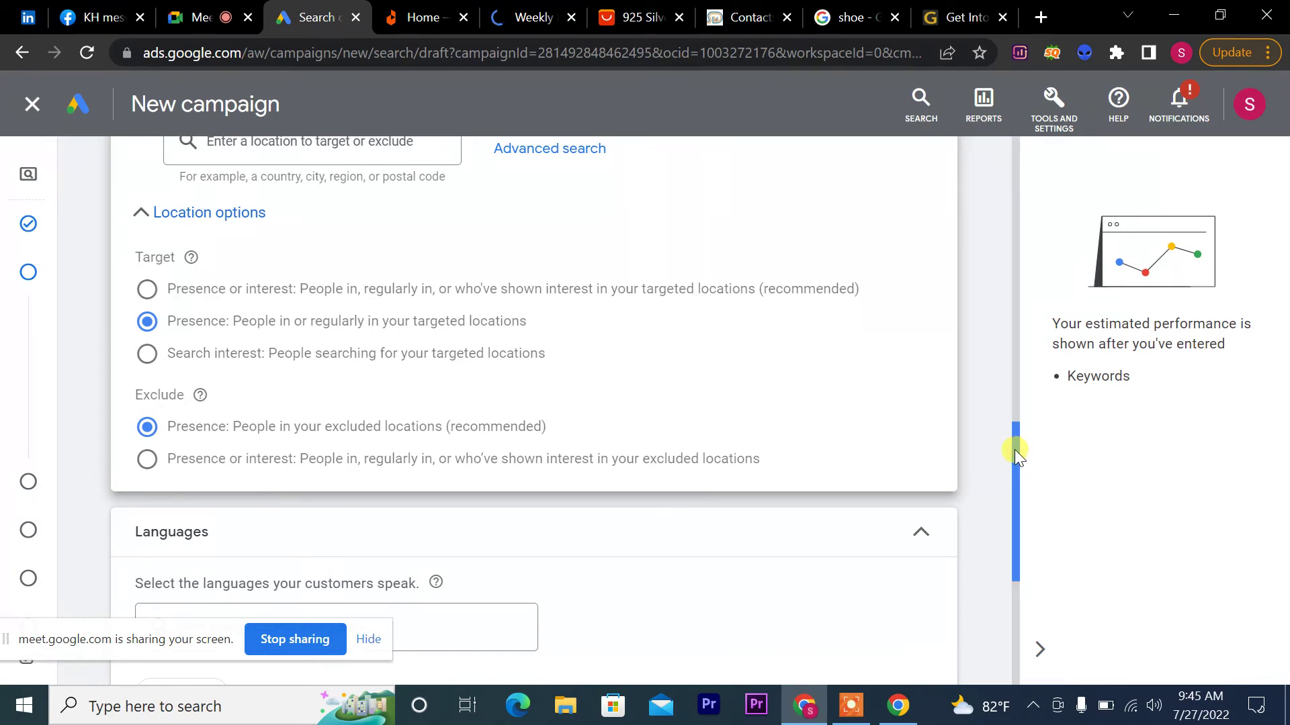
Step: Replace English with All languages as the campaign's language targeting
drag(1014, 450, 1035, 530)
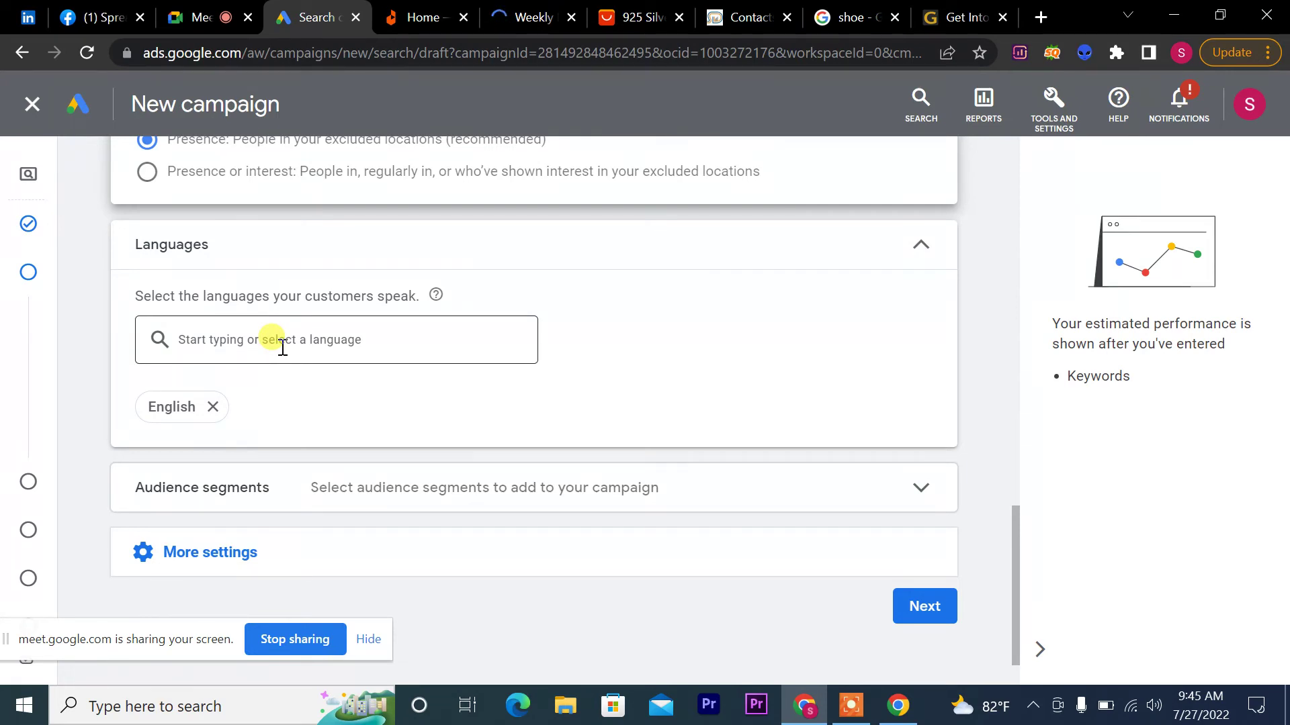
click(361, 336)
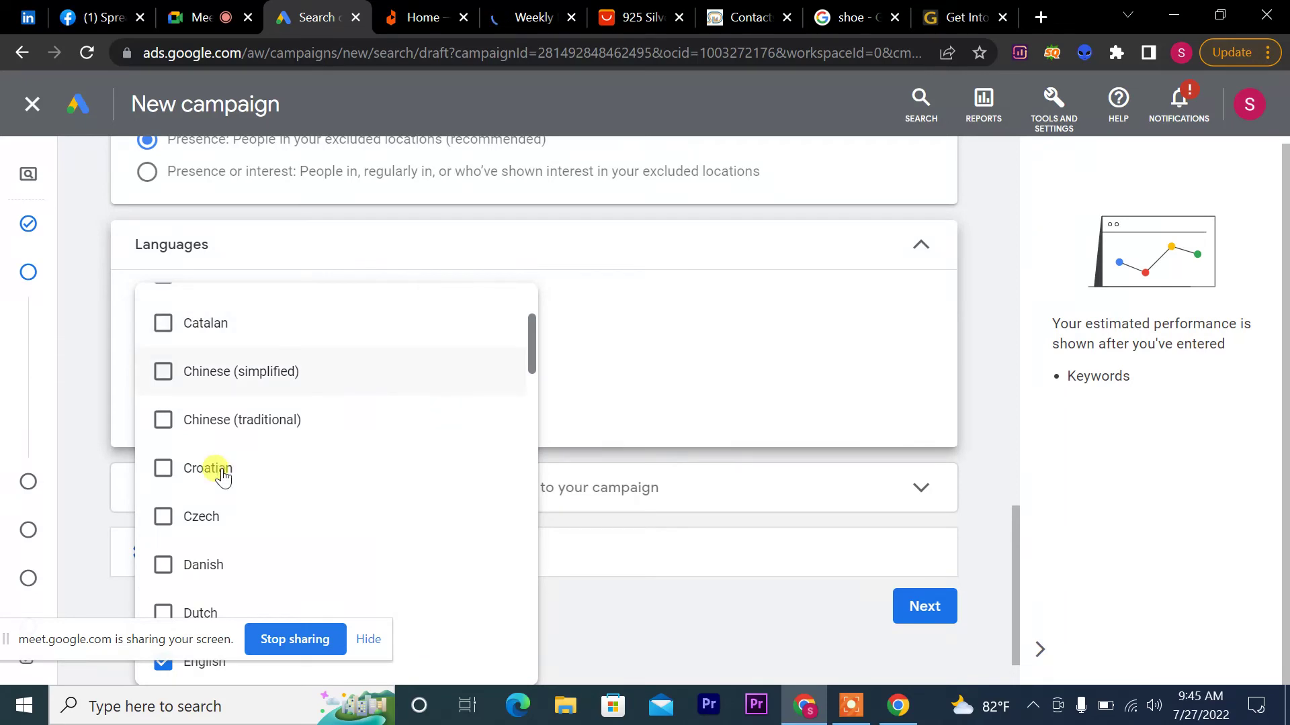
drag(529, 343, 530, 313)
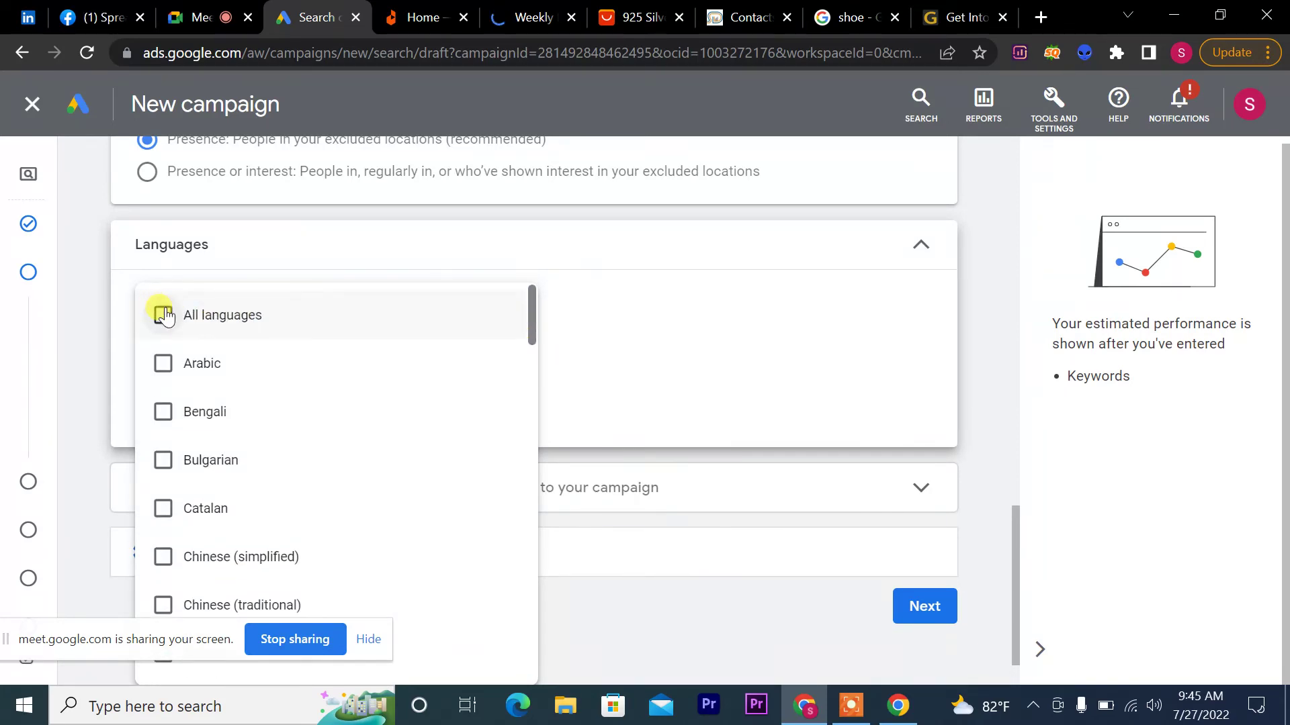
click(164, 315)
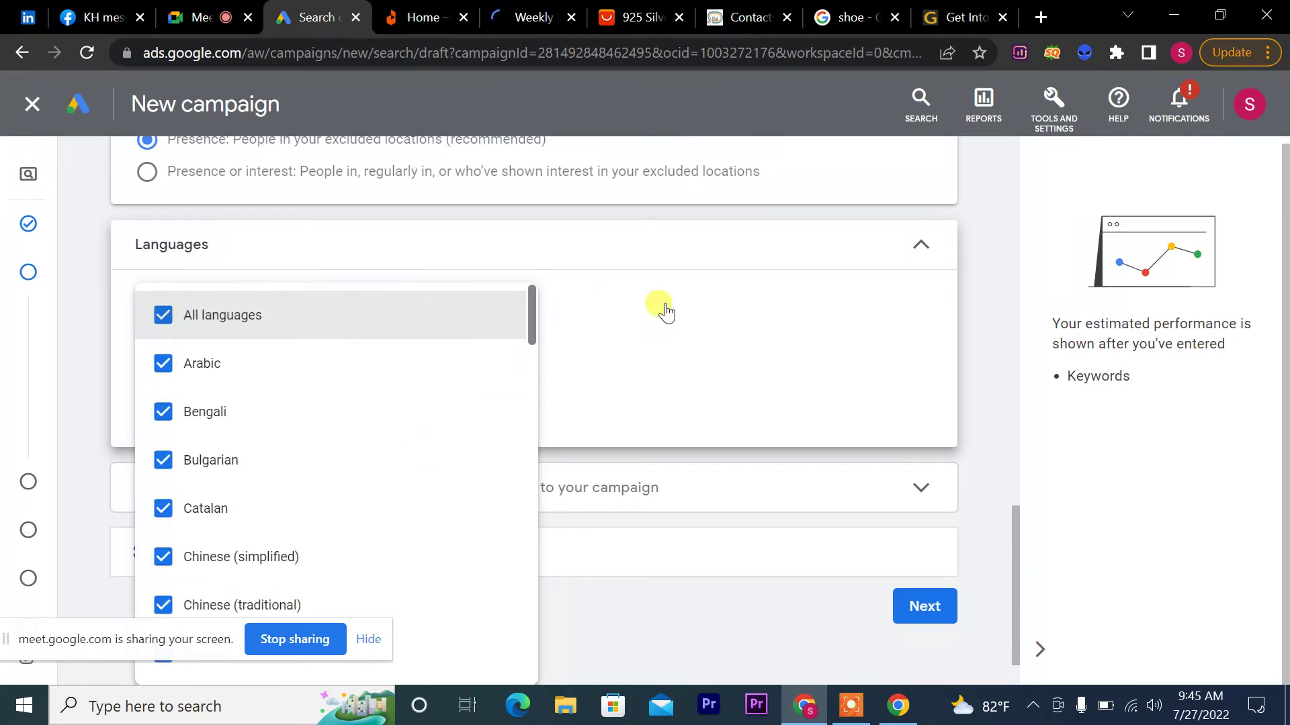
click(163, 316)
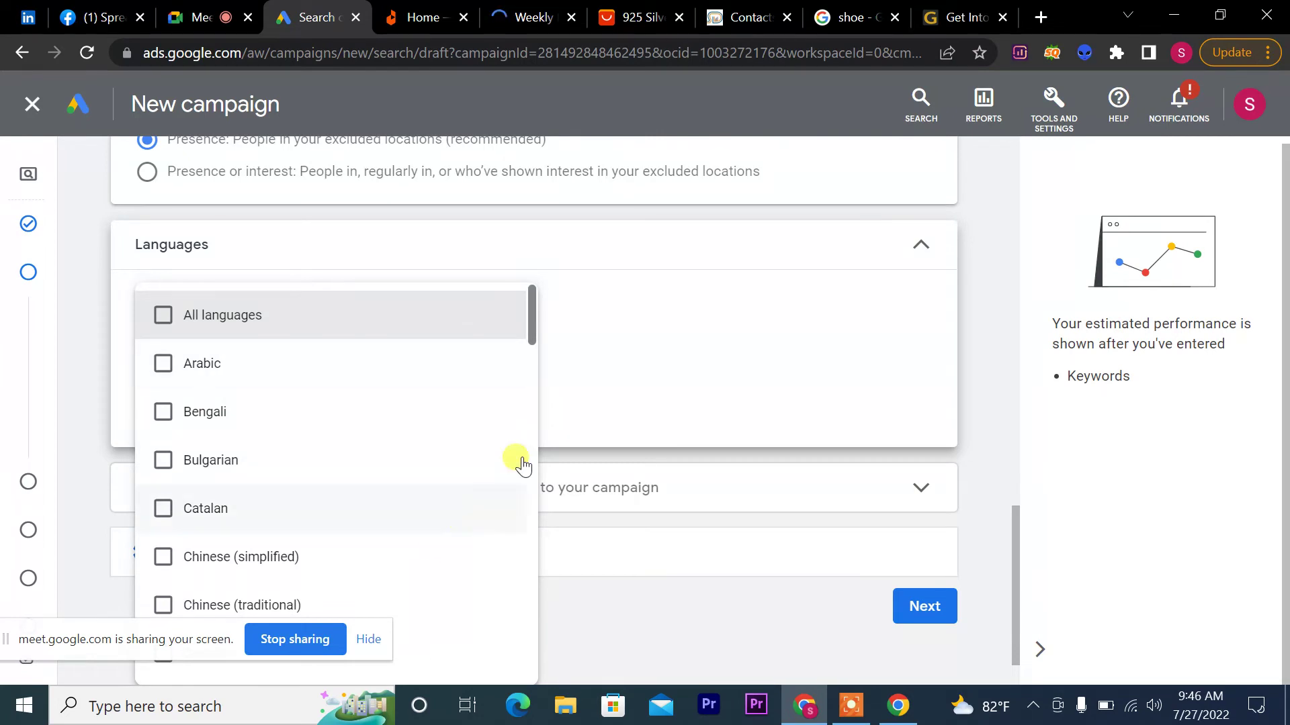
click(861, 316)
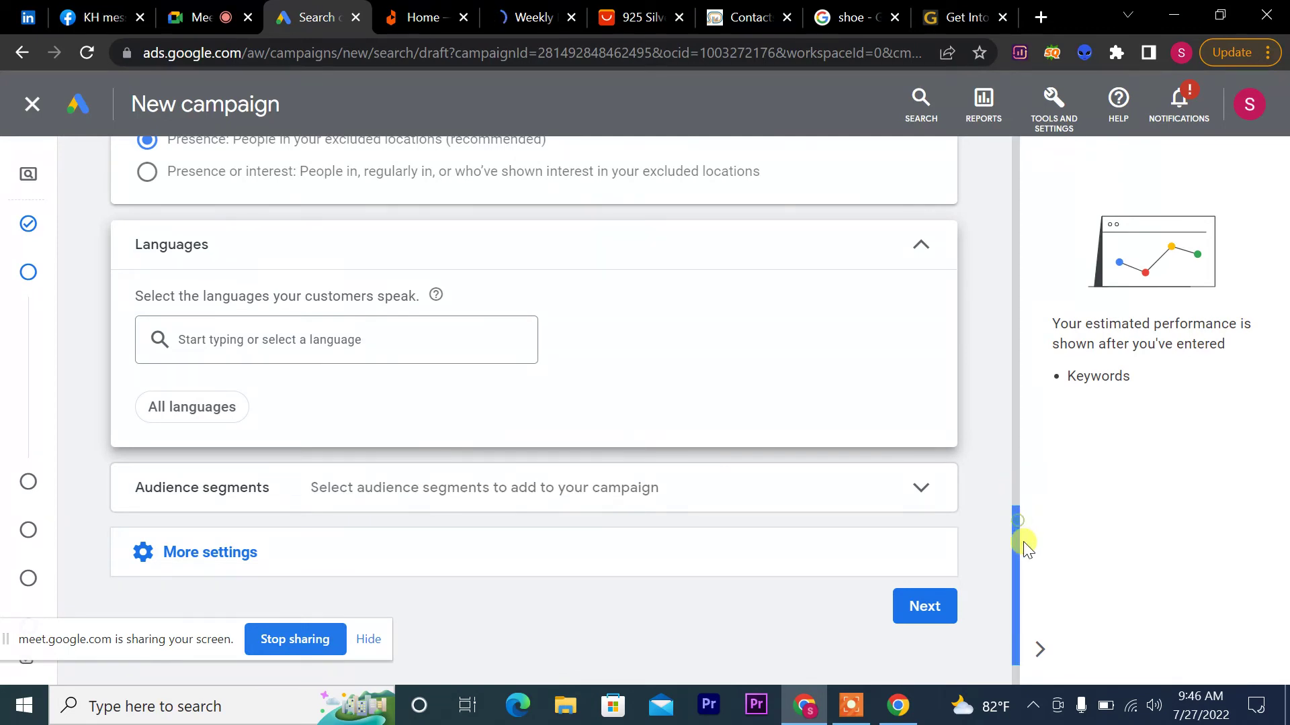
Step: Expand the audience segments section and change the campaign's targeting setting to Targeting
drag(1018, 522, 1017, 567)
click(924, 423)
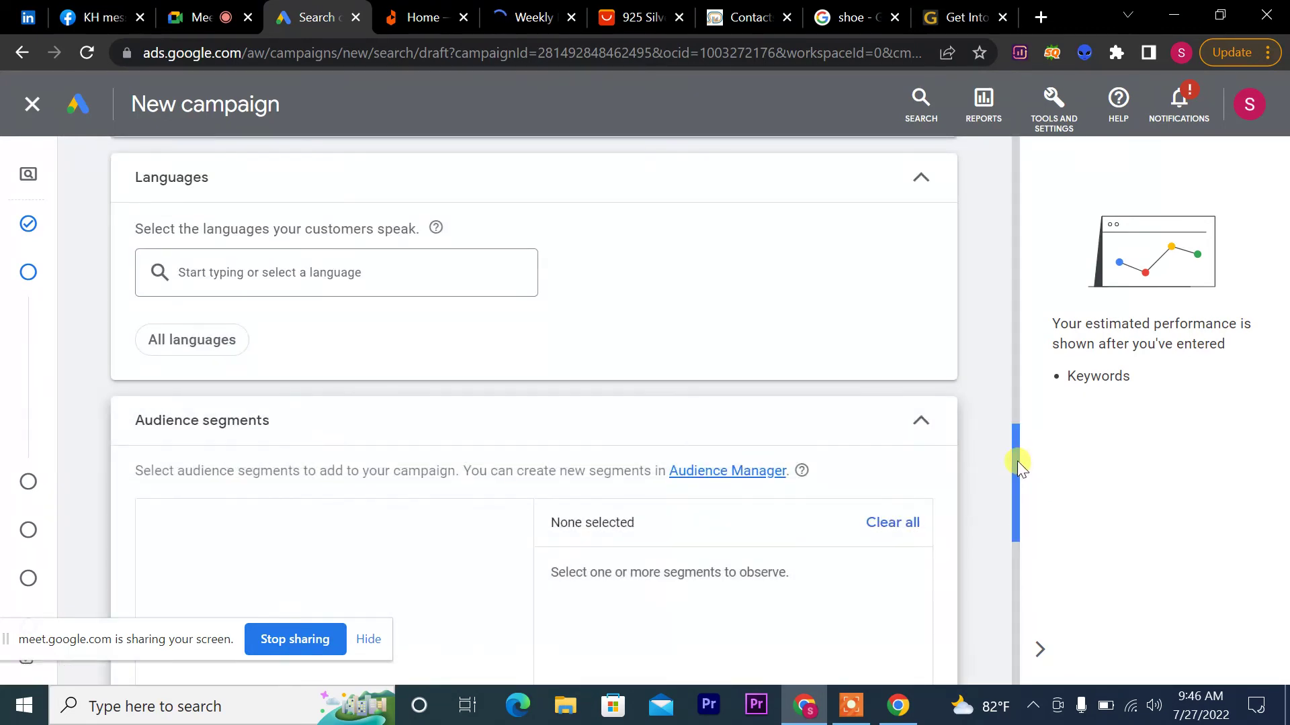
drag(1017, 479, 1038, 583)
scroll(1035, 537, down, 1)
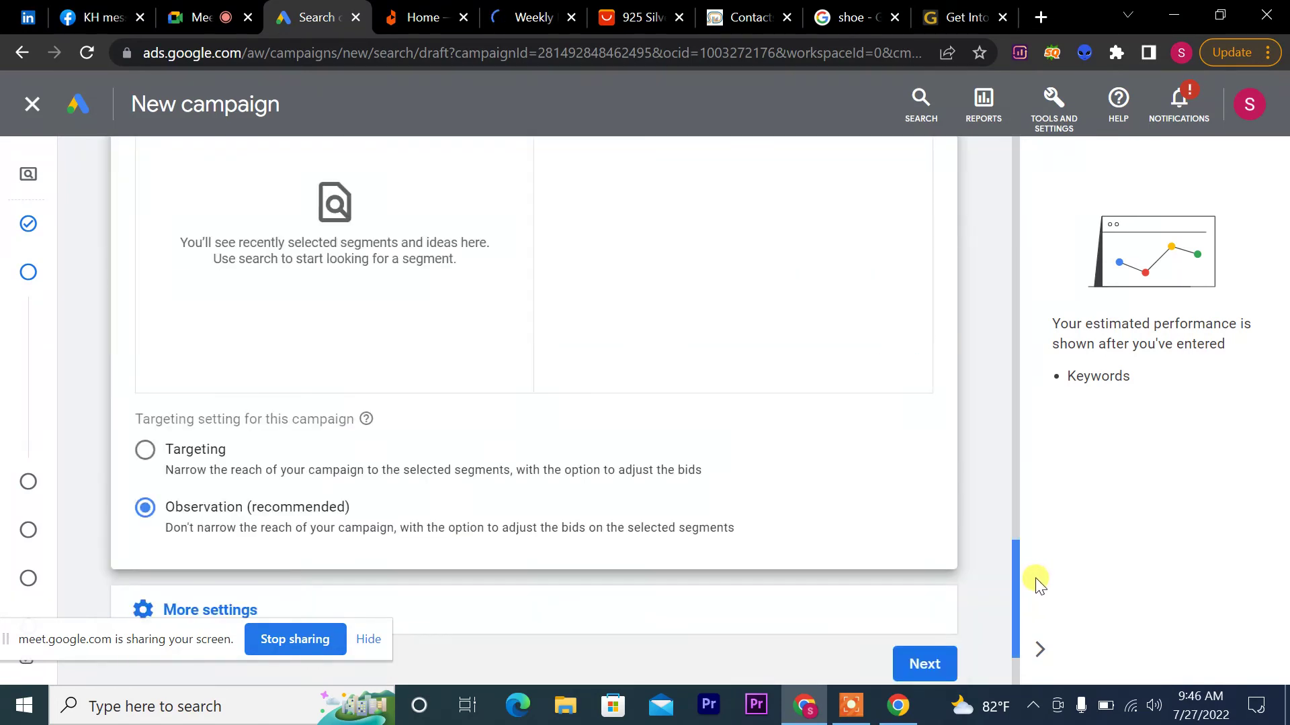
click(145, 451)
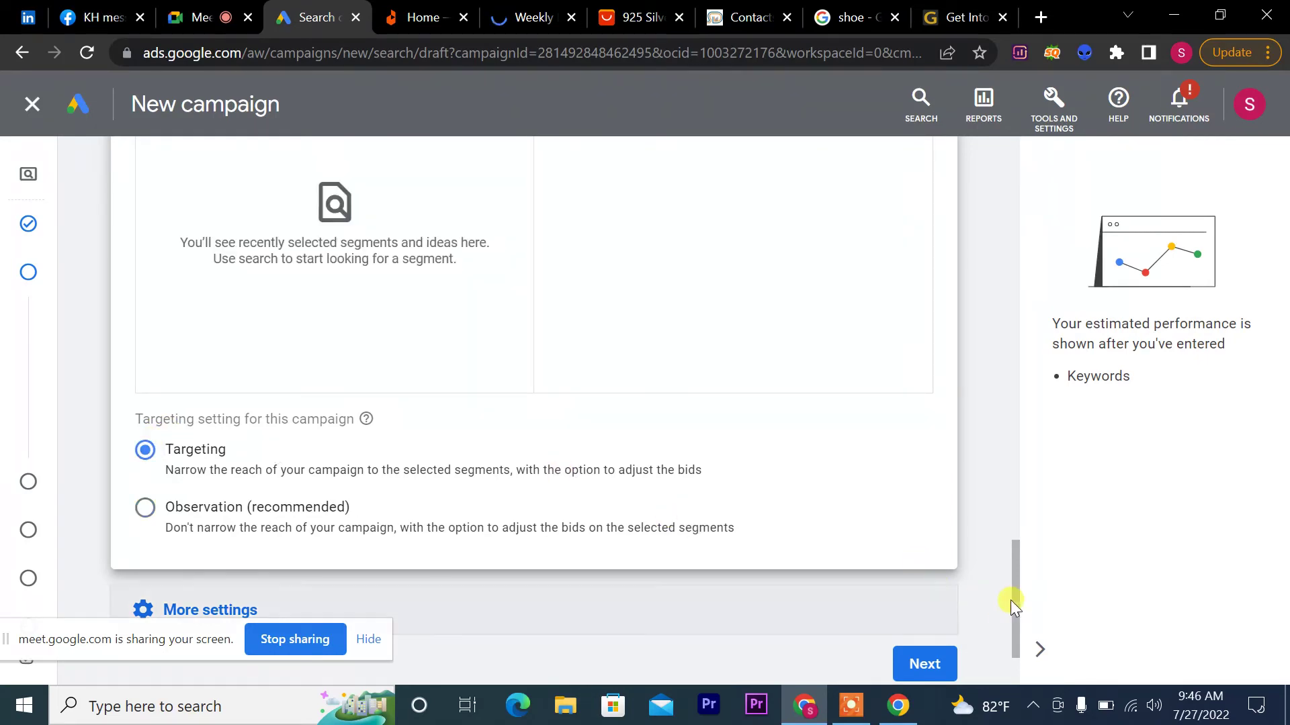
Step: Browse the detailed demographics under Who they are and examine the Parents age groups within Parental Status
drag(1018, 589, 1010, 522)
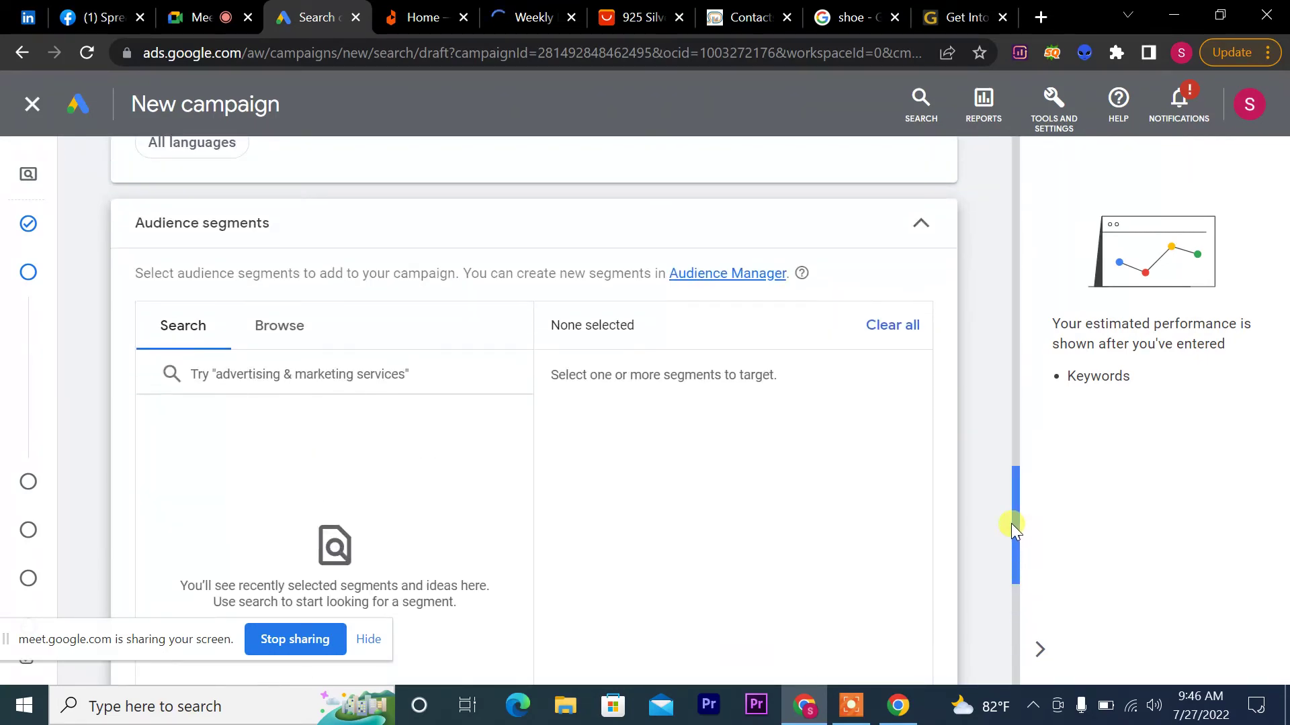
click(291, 332)
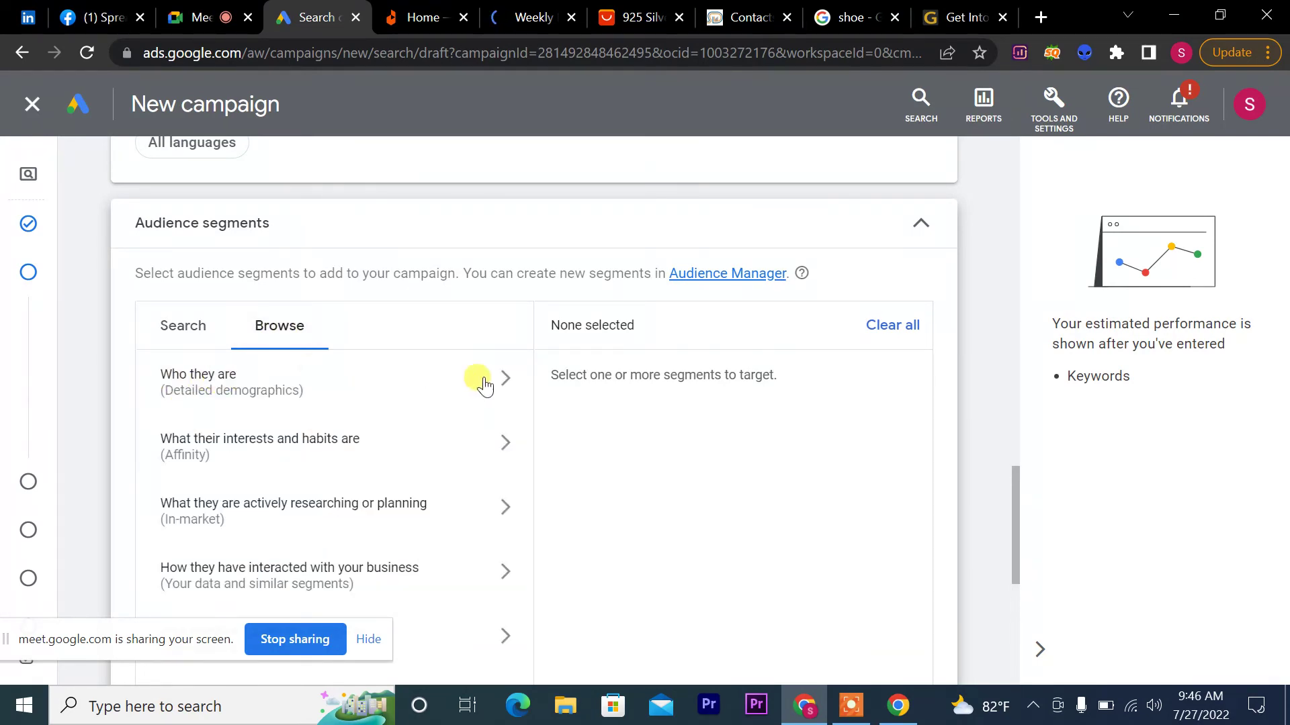
click(509, 381)
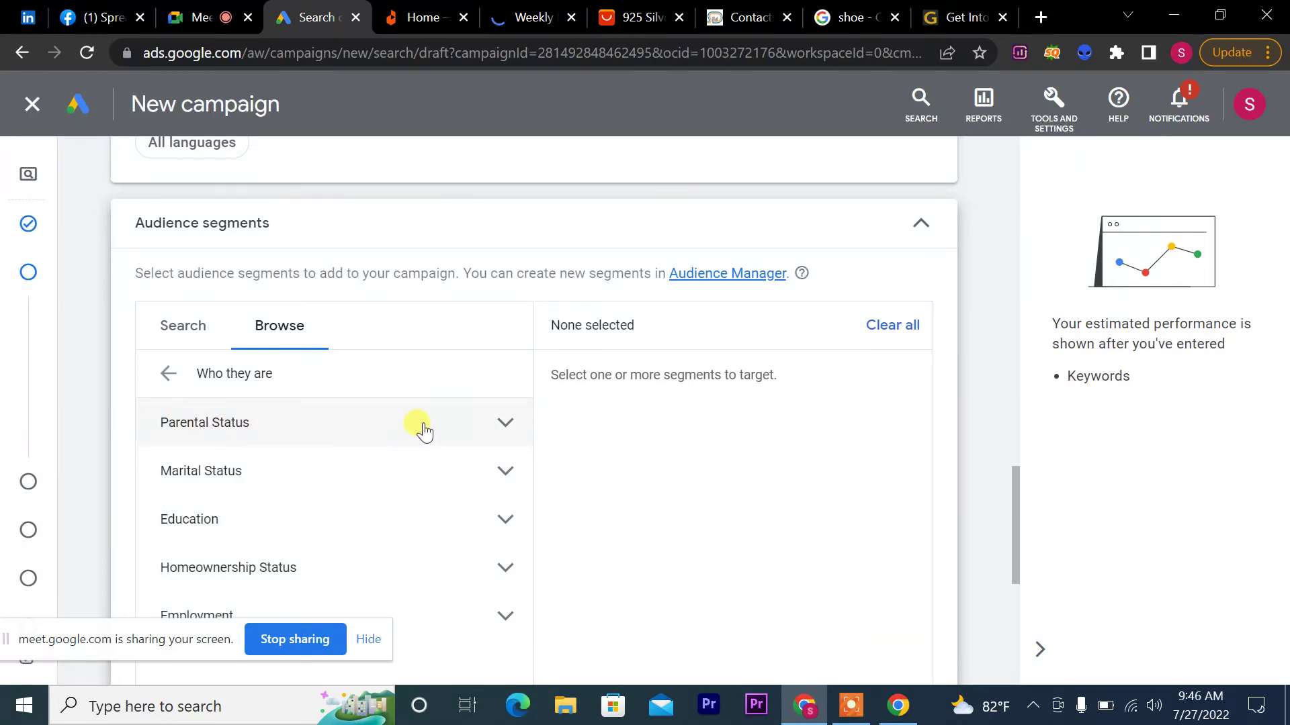
click(504, 425)
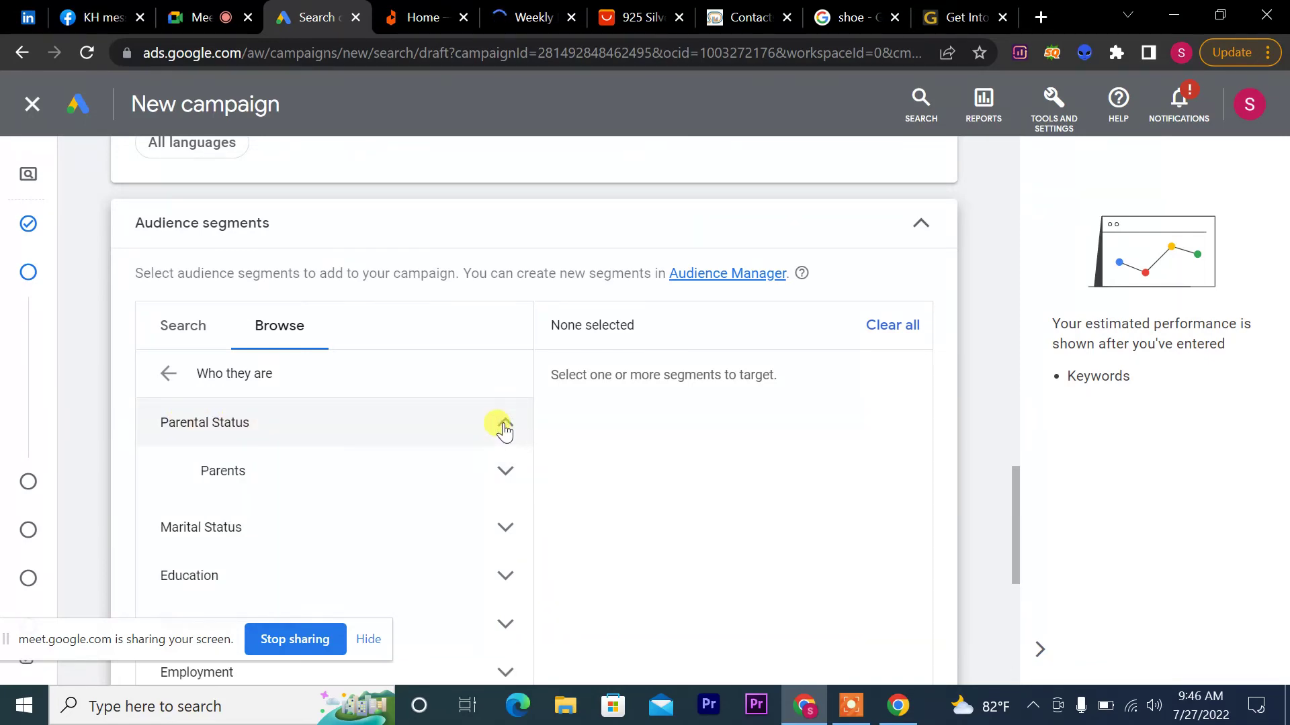
click(506, 471)
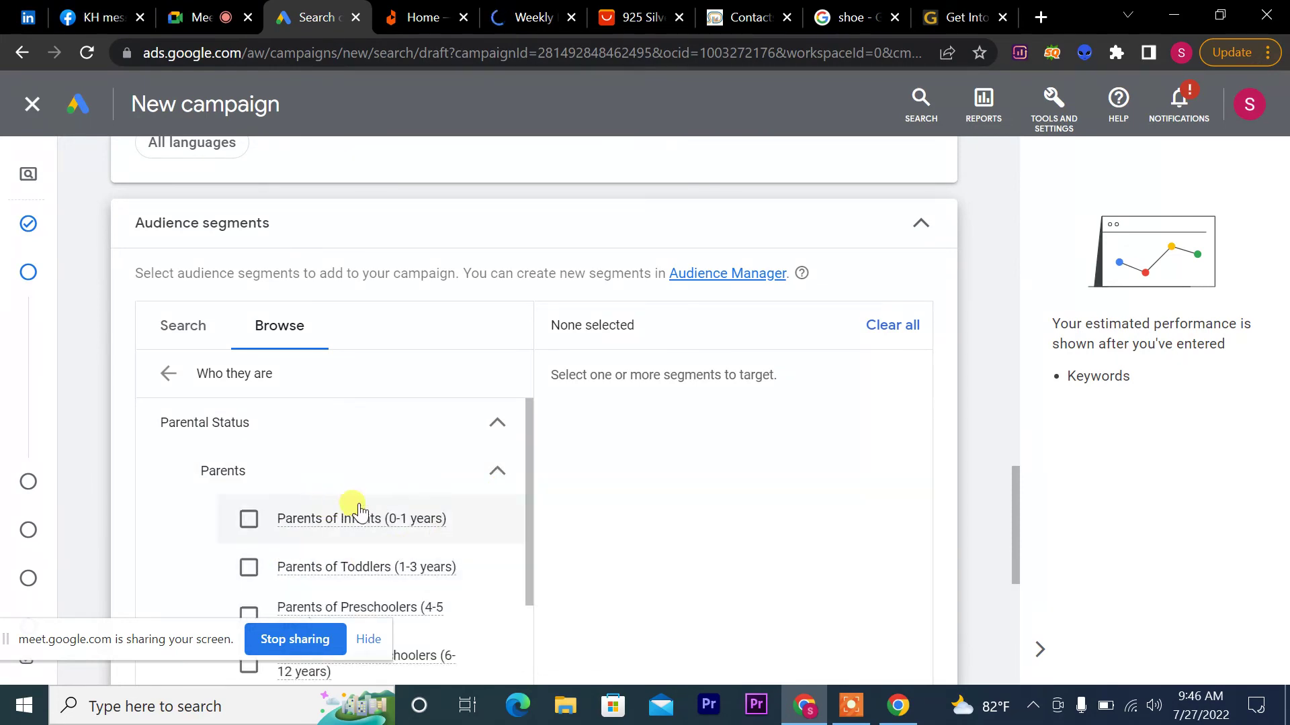
mouse_move(345, 522)
drag(530, 509, 530, 550)
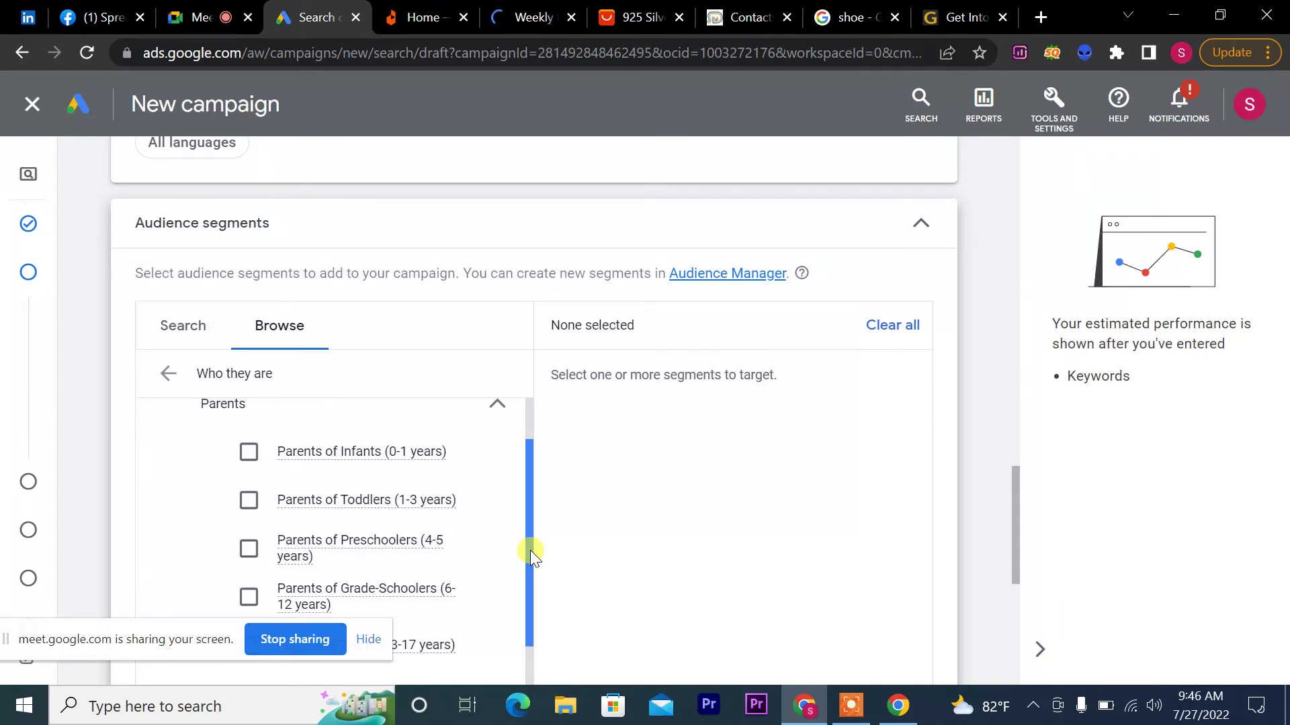
drag(530, 550, 530, 554)
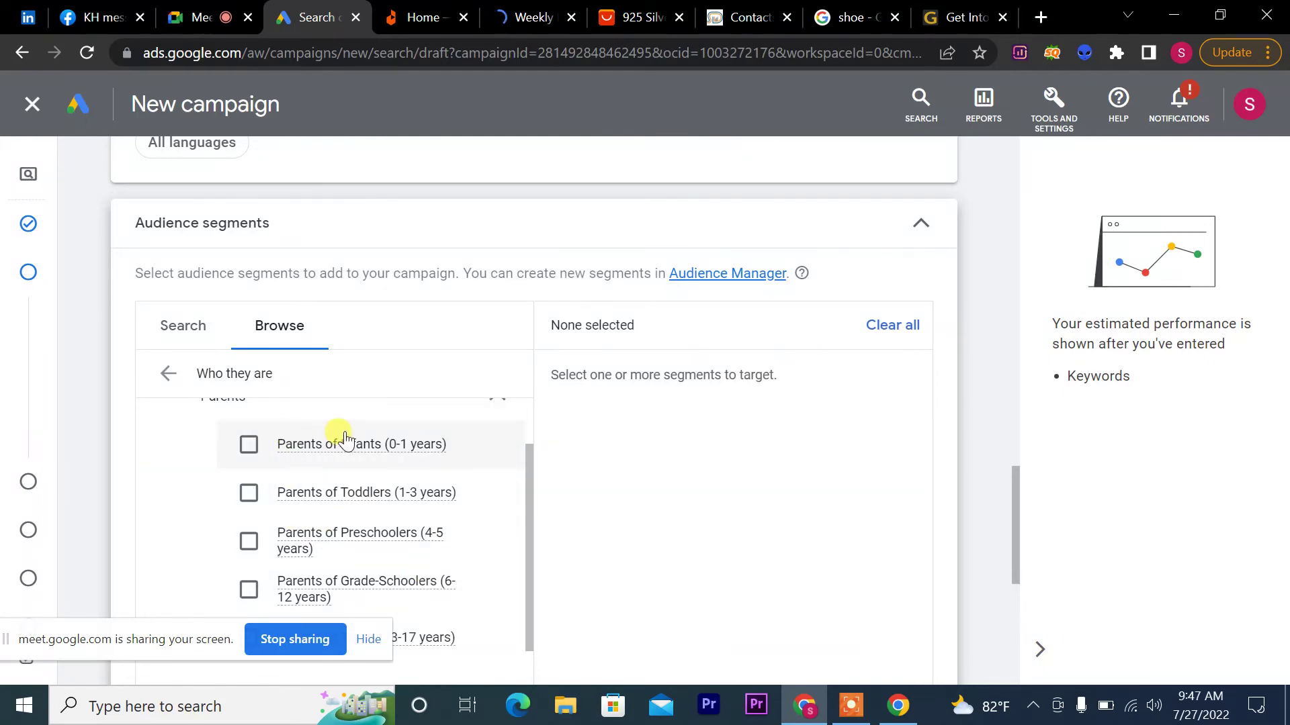
mouse_move(349, 449)
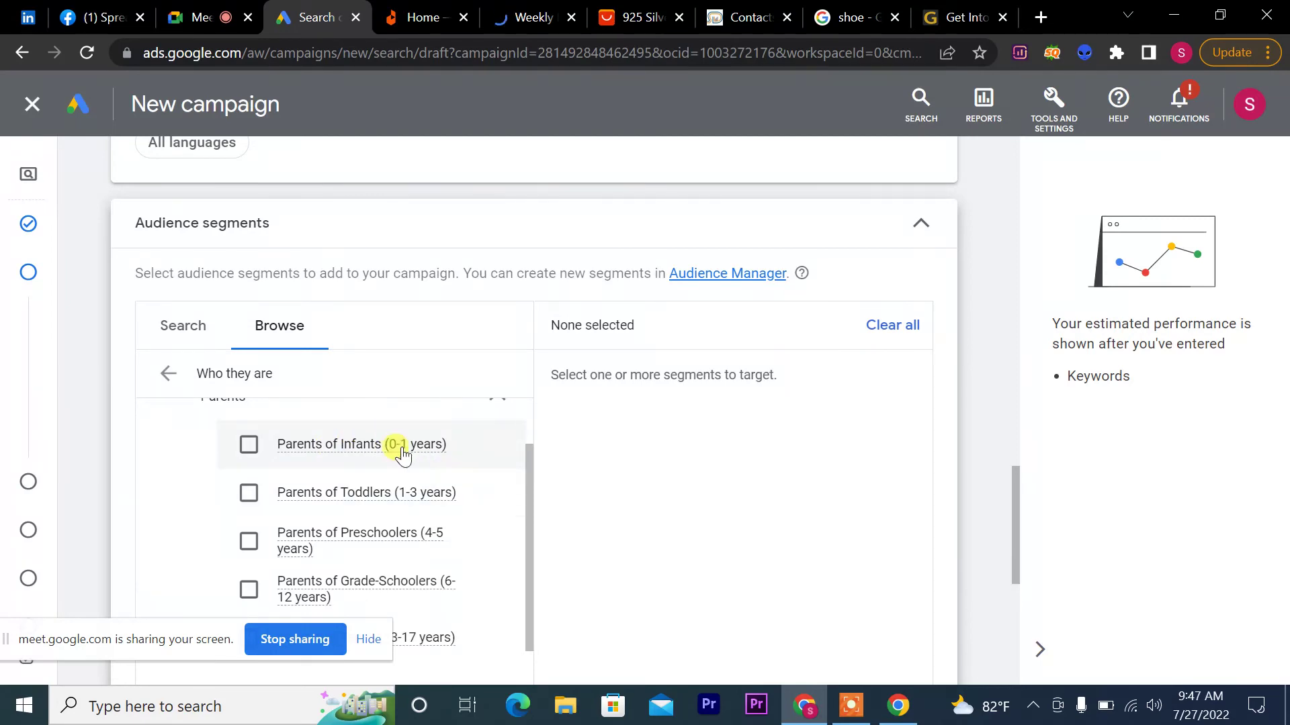
Step: Return to the audience categories and examine the affinity segments under What their interests and habits are, including Banking & Finance
click(164, 376)
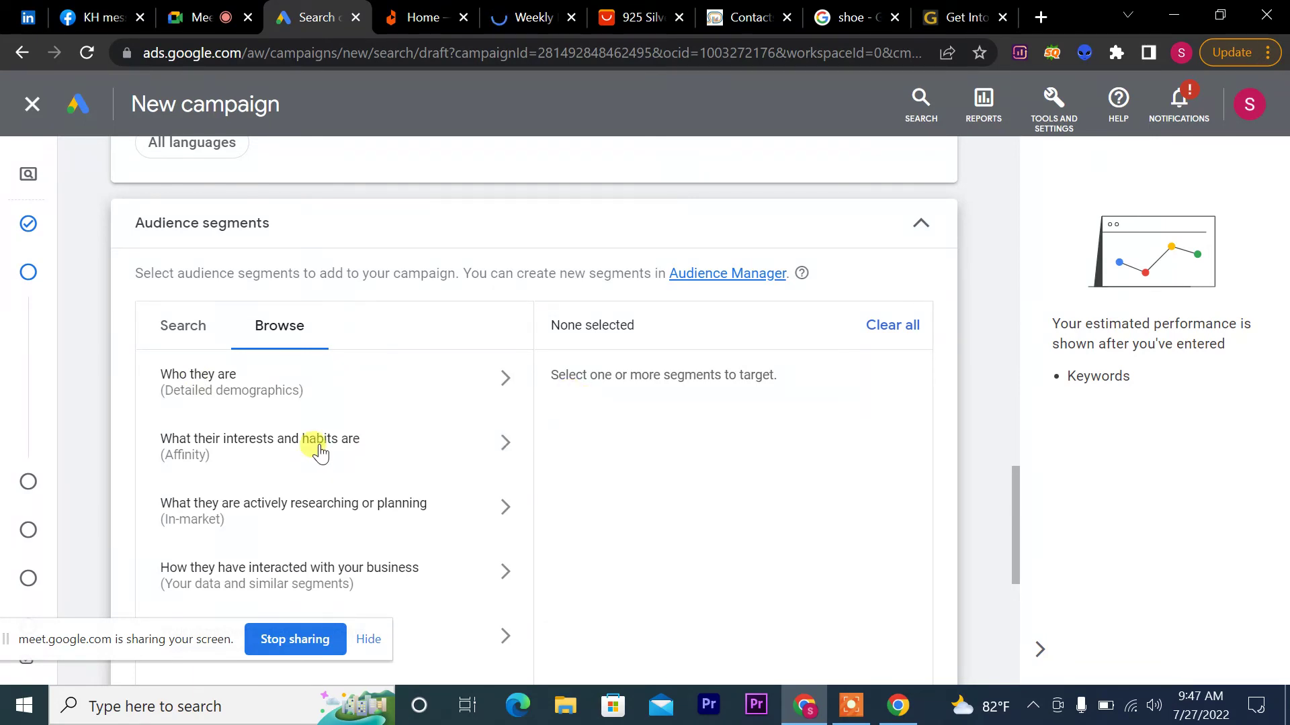
click(506, 446)
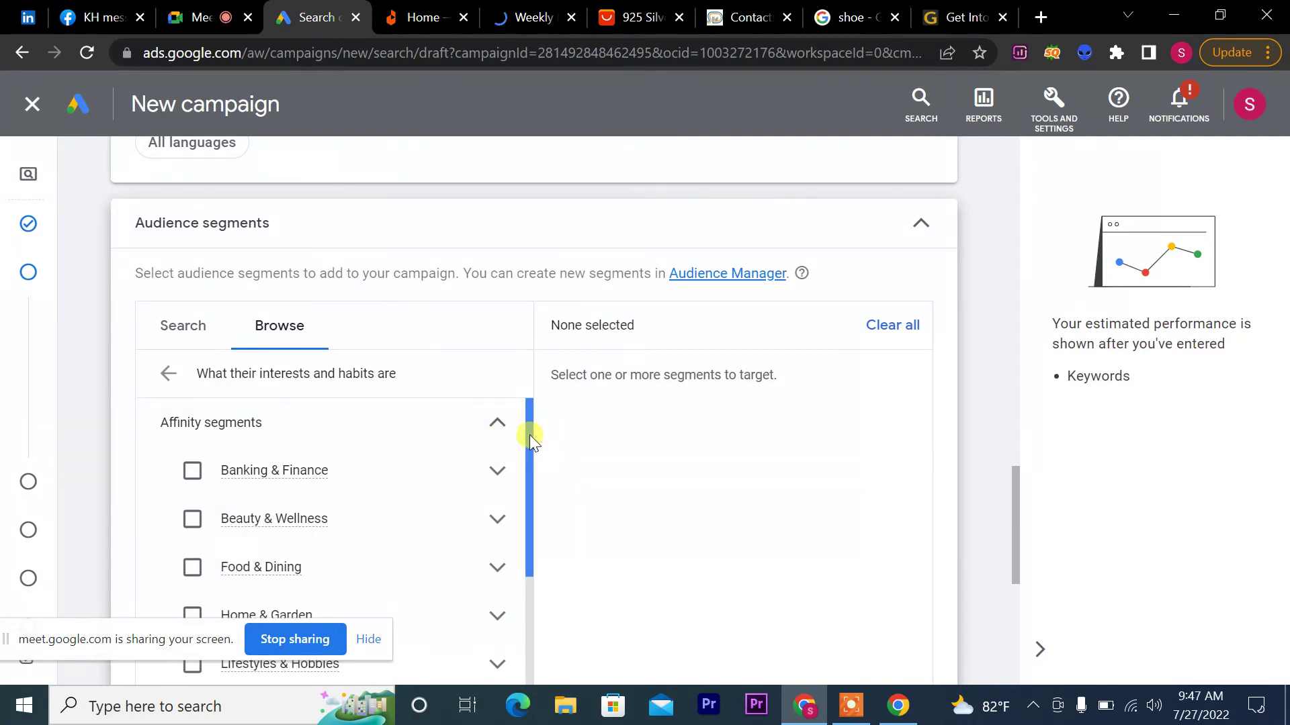
mouse_move(529, 423)
mouse_down()
mouse_move(528, 627)
mouse_move(525, 413)
mouse_move(538, 463)
mouse_move(526, 417)
mouse_up()
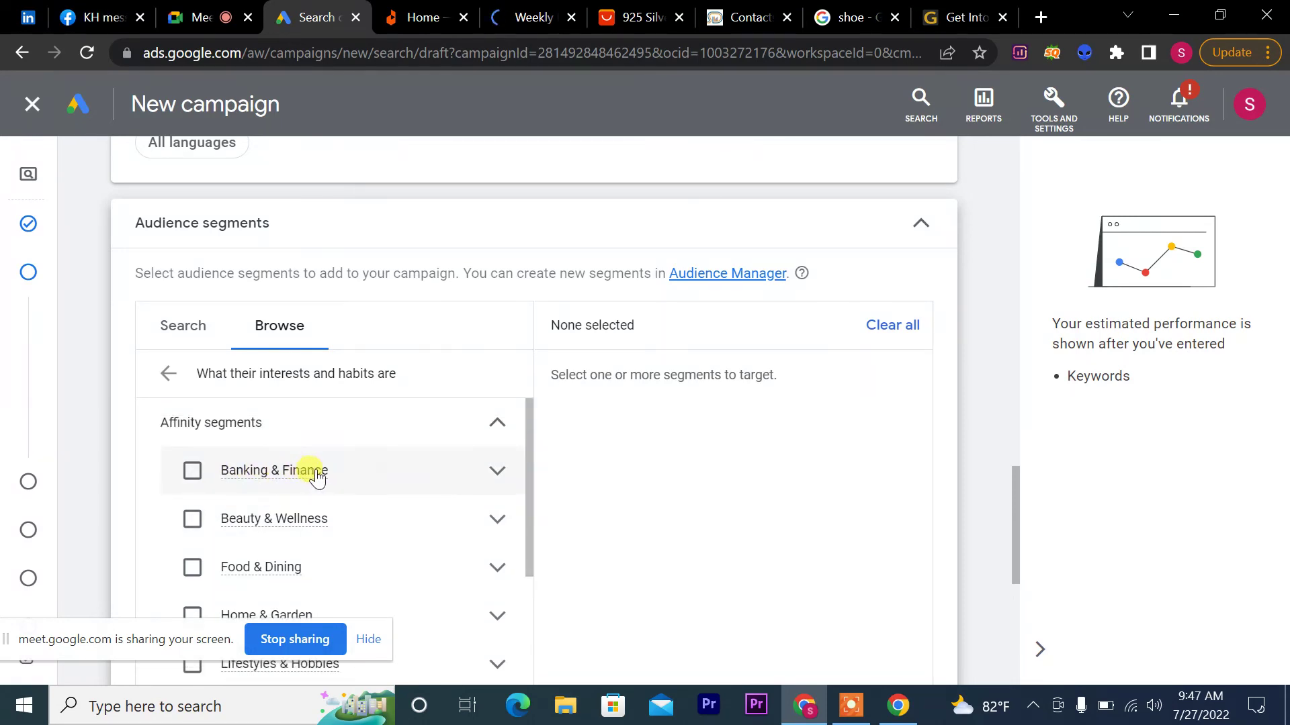
mouse_move(311, 473)
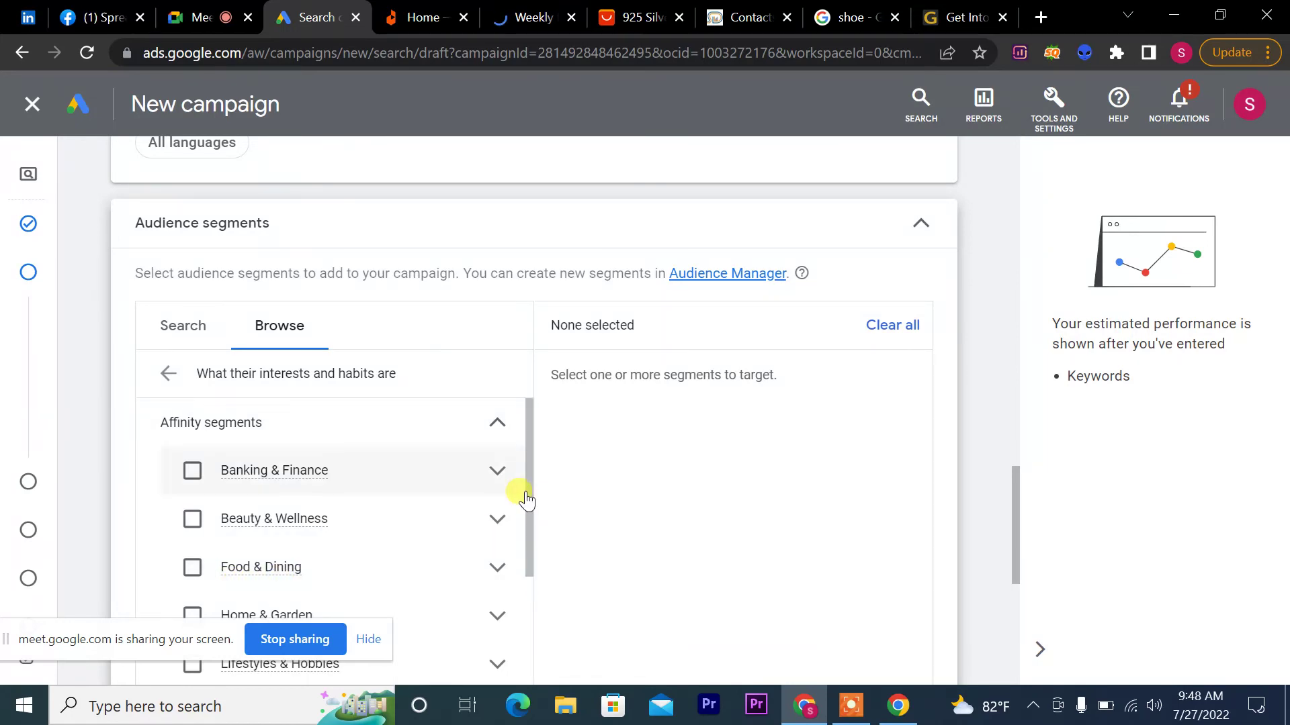
Step: Look through the remaining affinity segments and return to the list of audience categories
drag(529, 491, 532, 560)
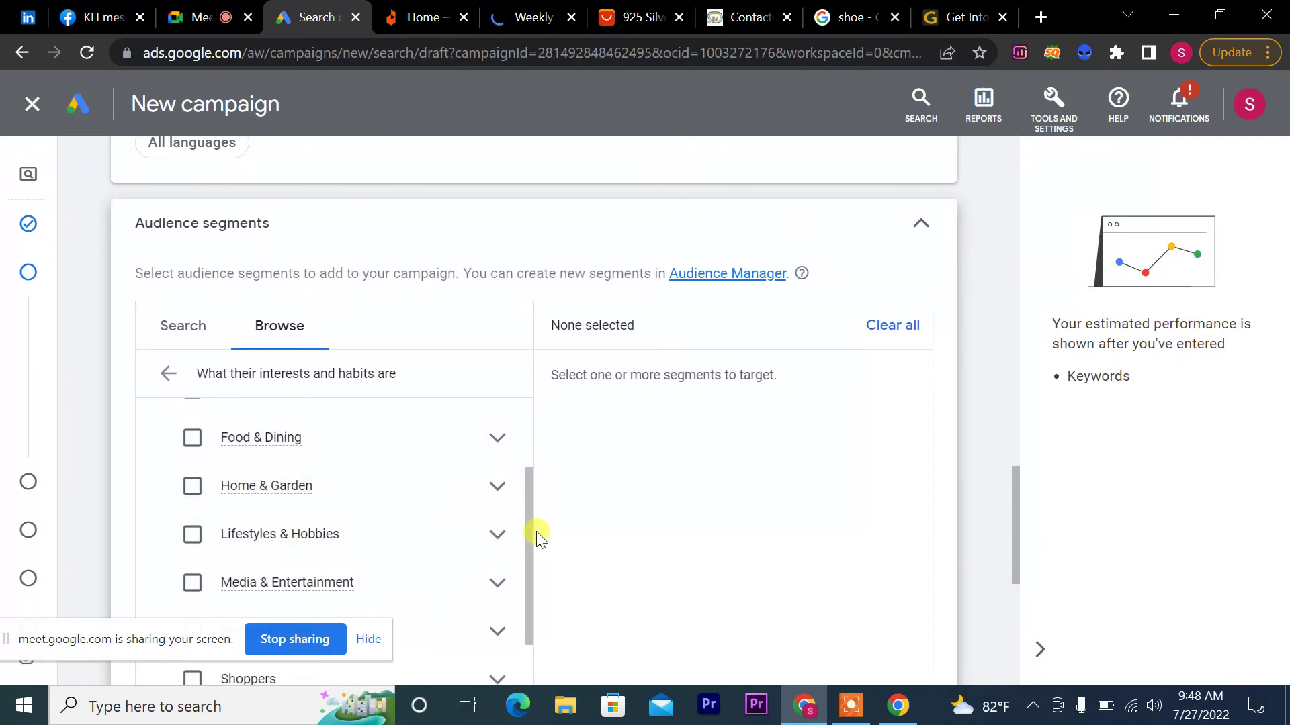
drag(526, 523, 536, 421)
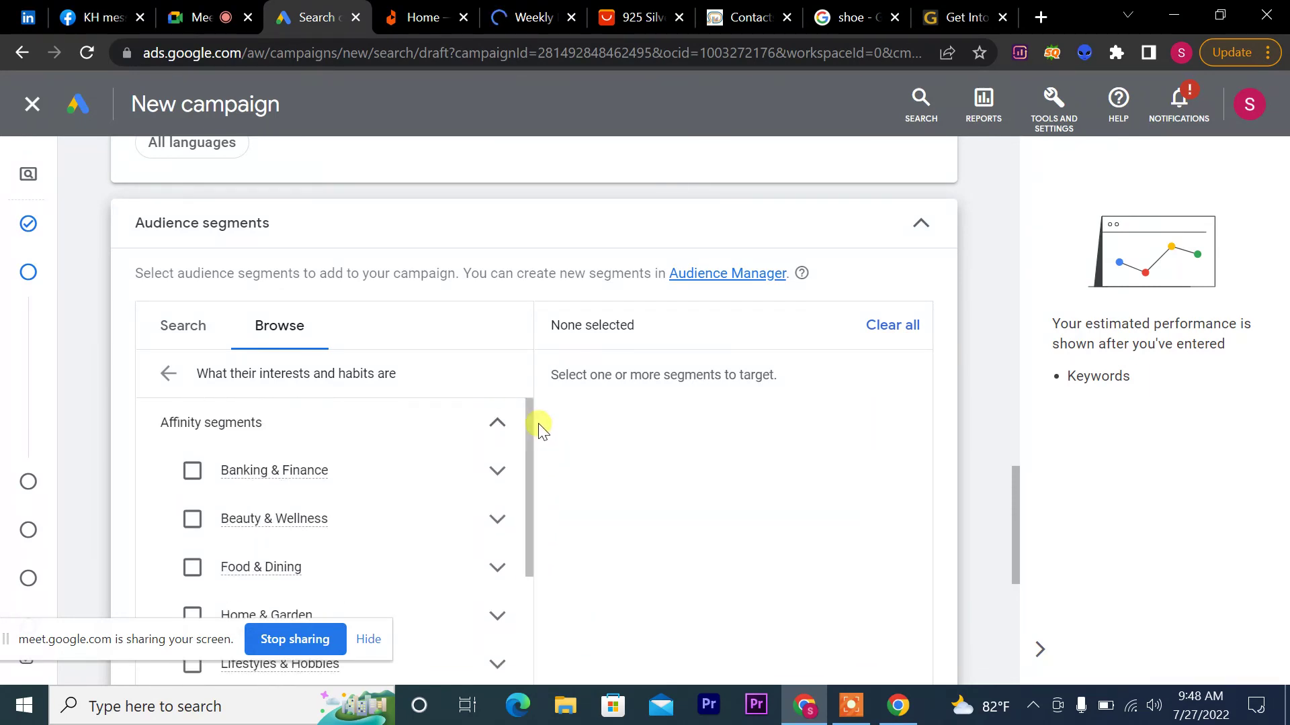
click(172, 375)
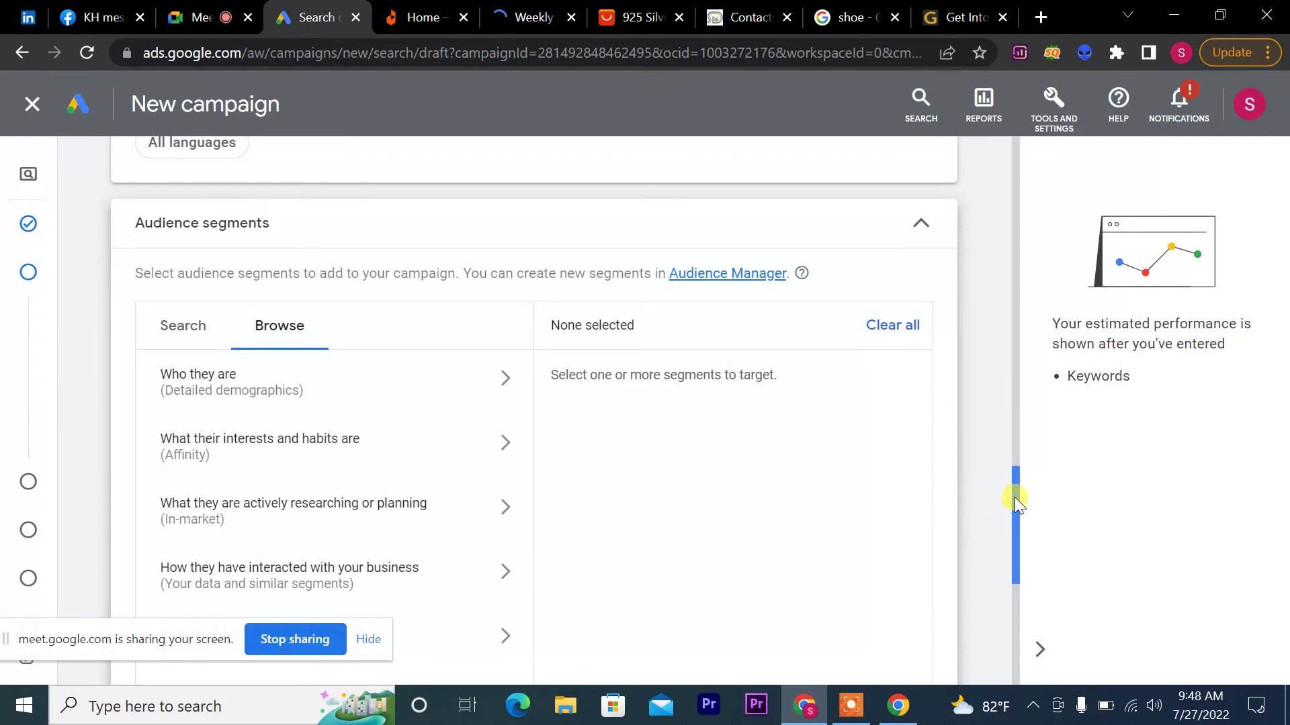
Step: Open the campaign's start and end date settings and inspect the start date calendar, keeping Jul 27, 2022
drag(1014, 498, 1014, 547)
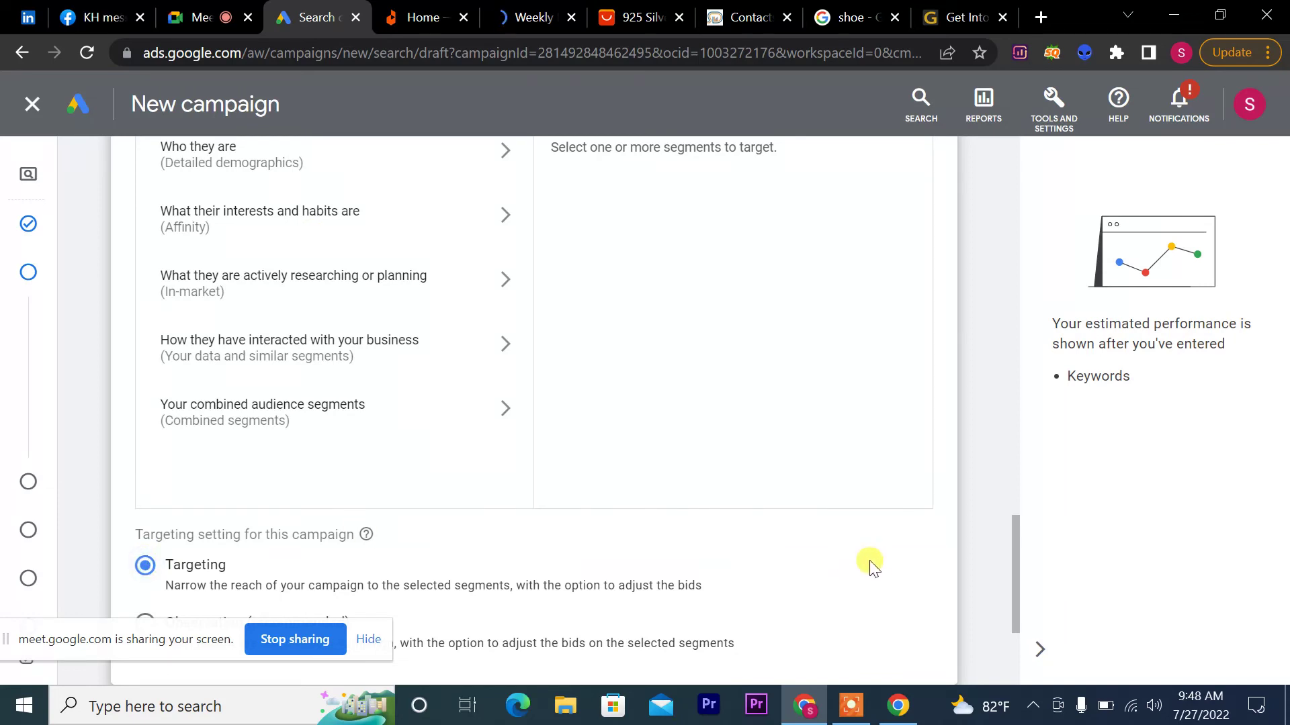
drag(1016, 562, 1021, 603)
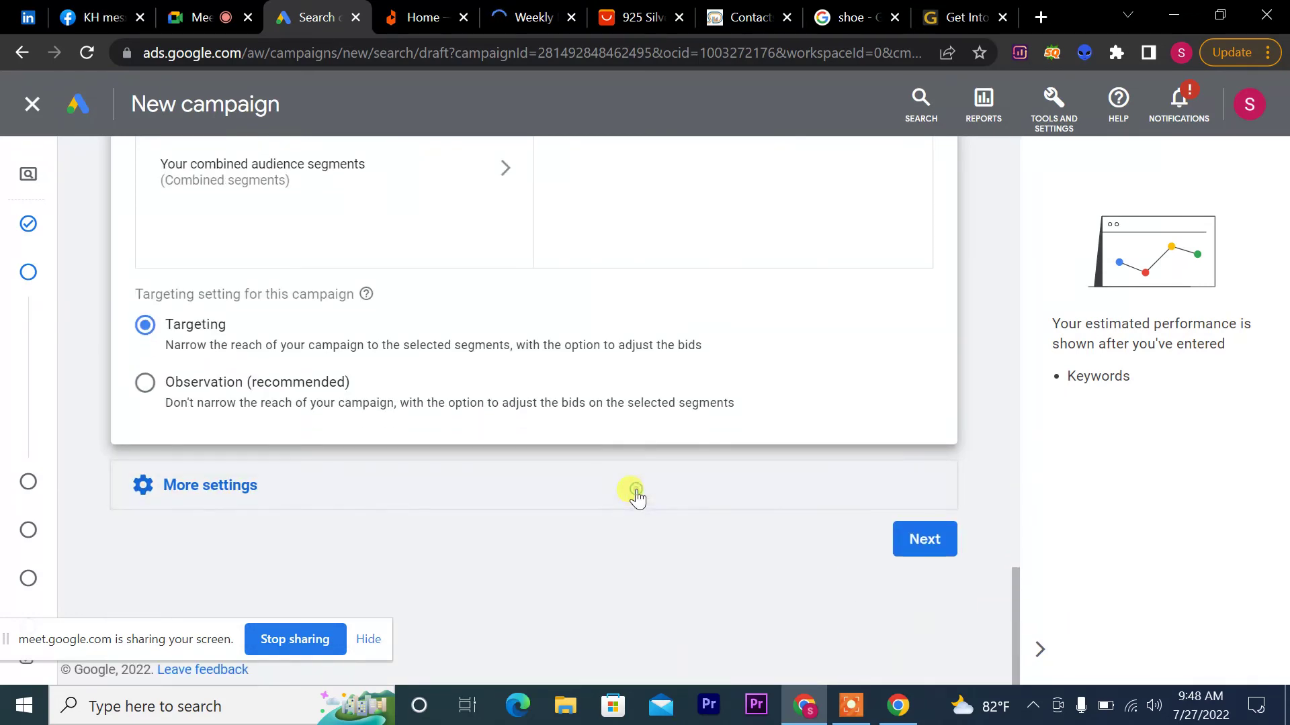
click(636, 490)
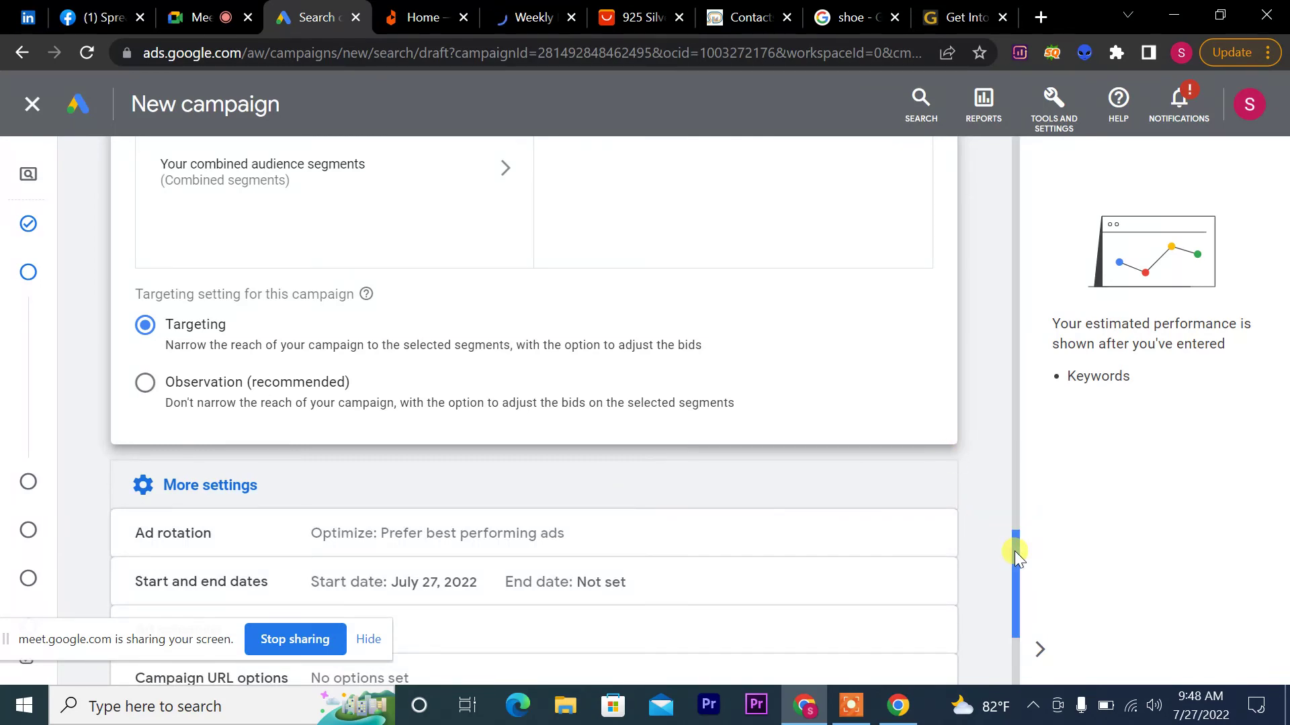
drag(1014, 551, 1025, 598)
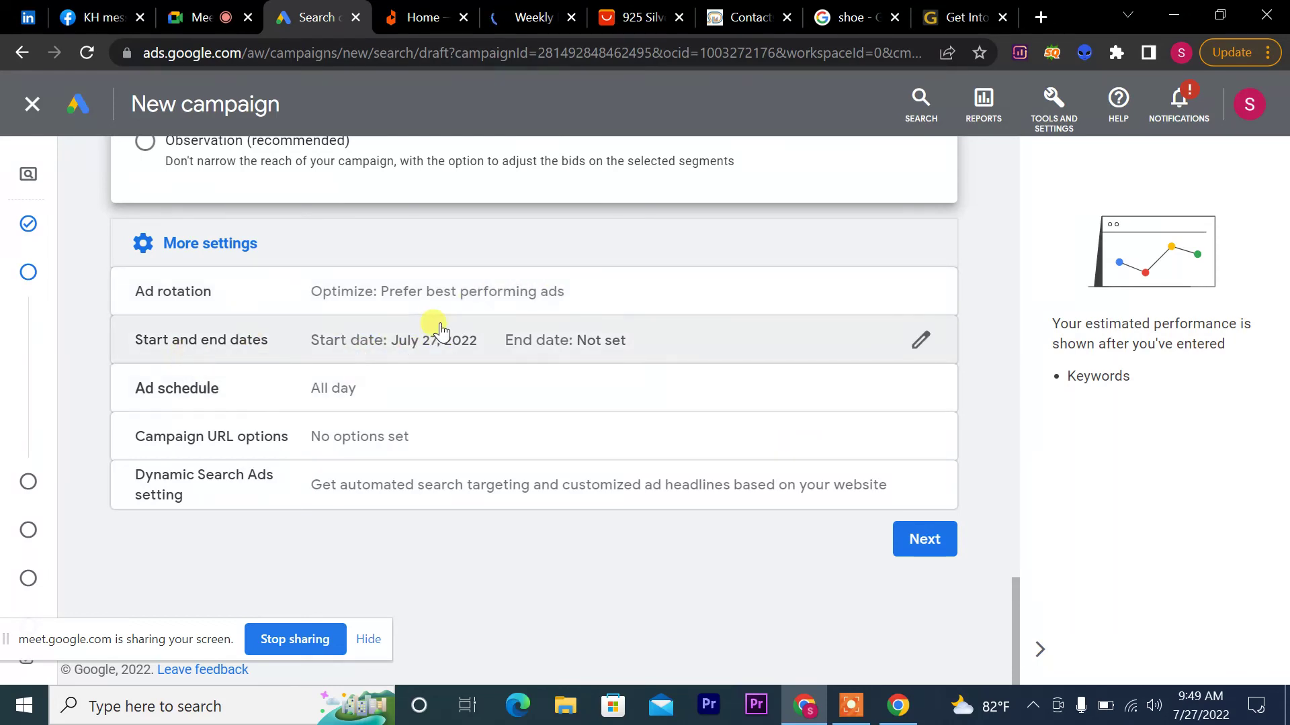
click(601, 353)
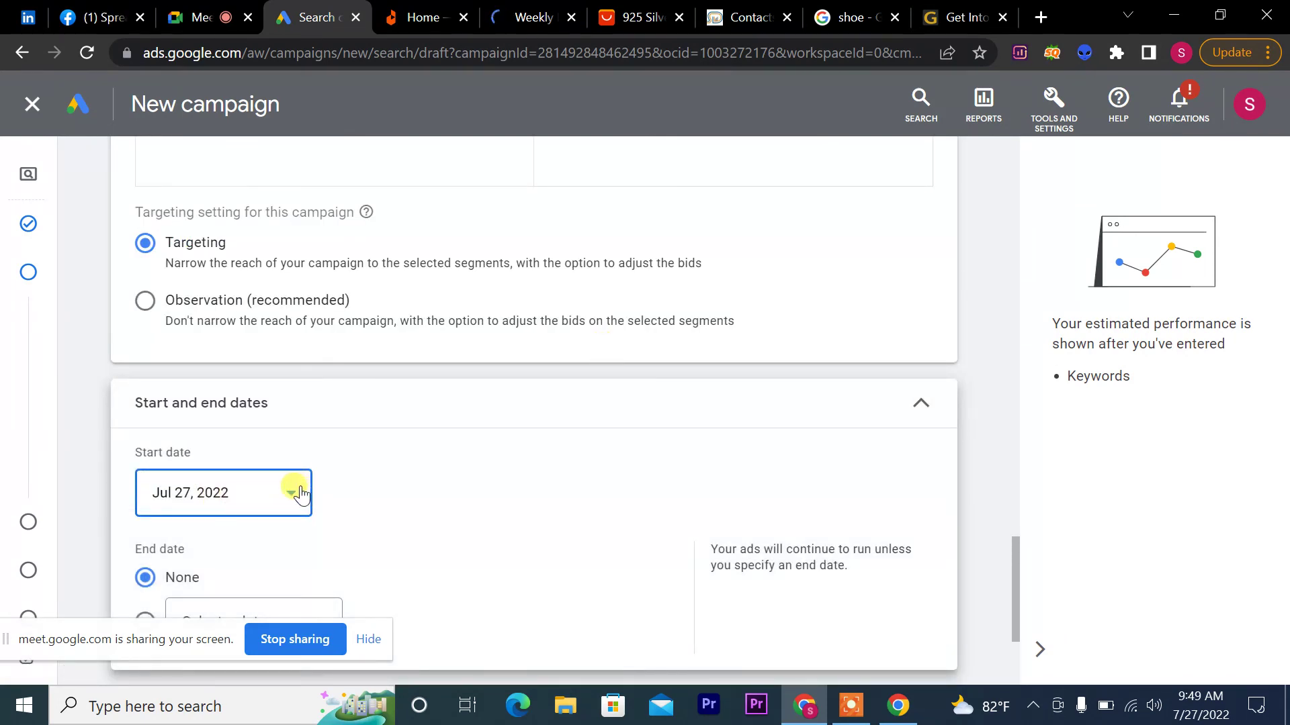
click(282, 497)
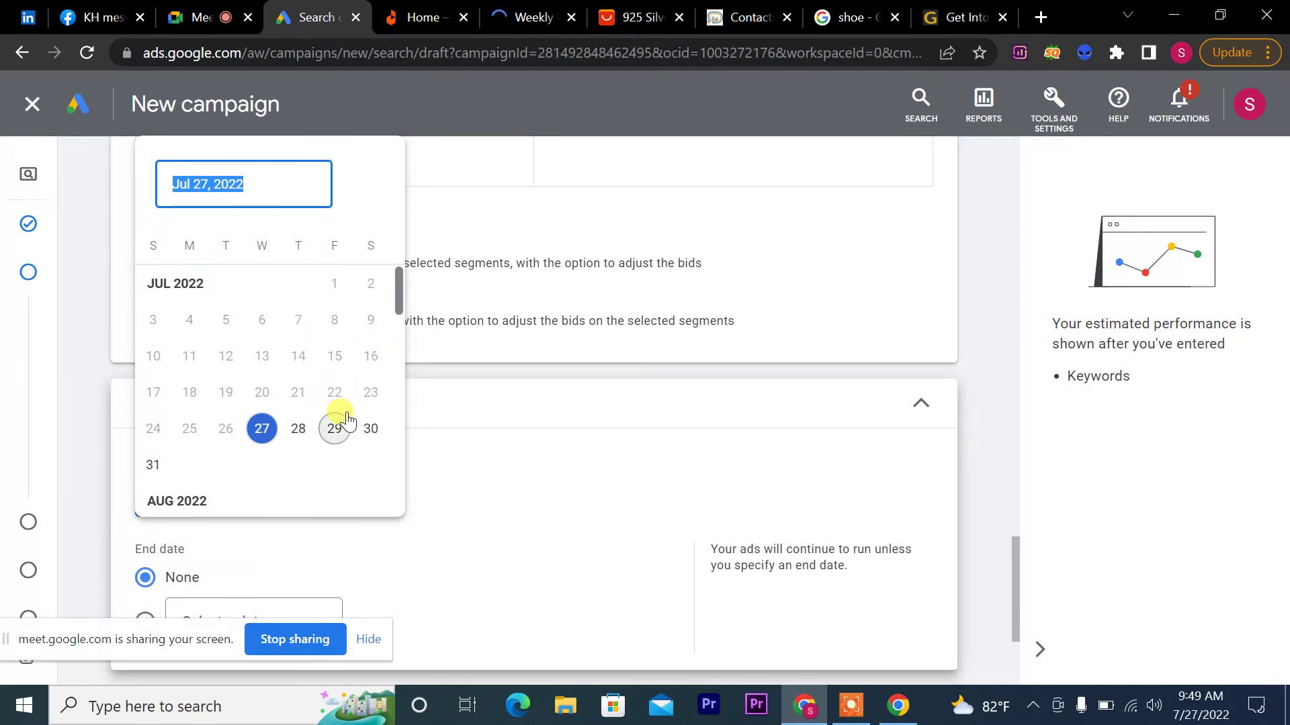
click(295, 183)
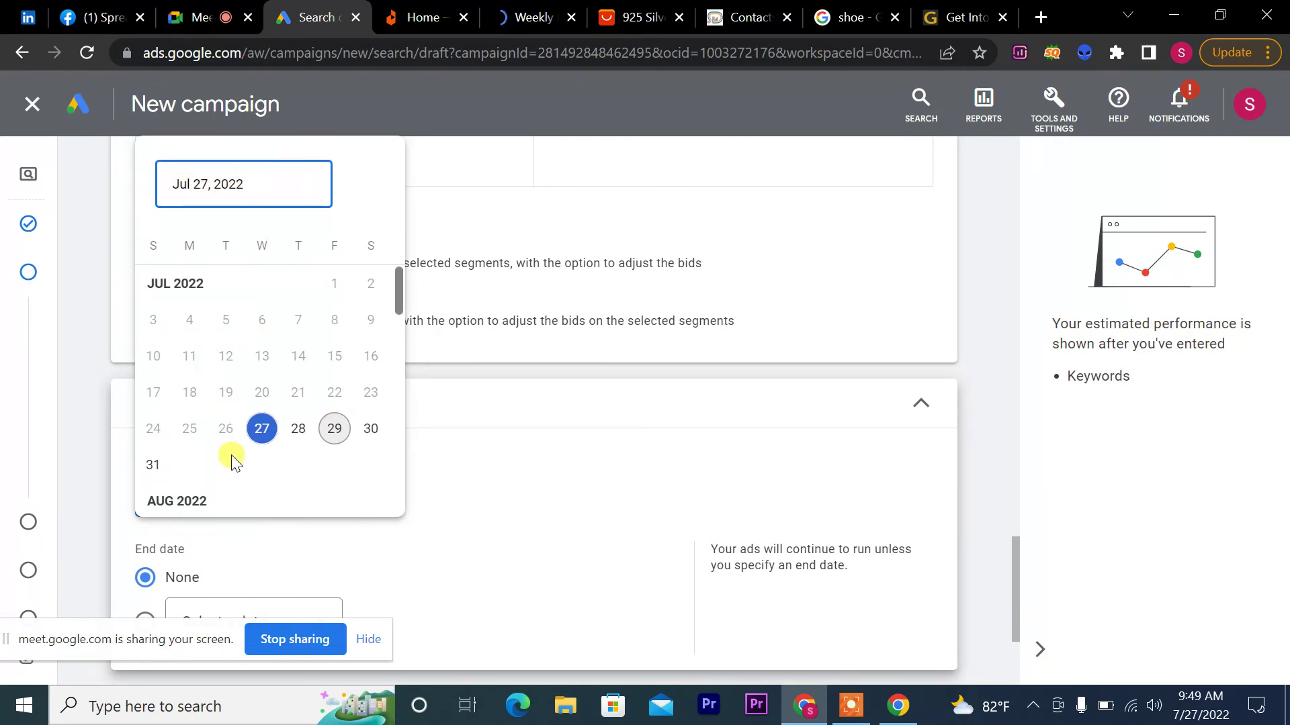
click(449, 483)
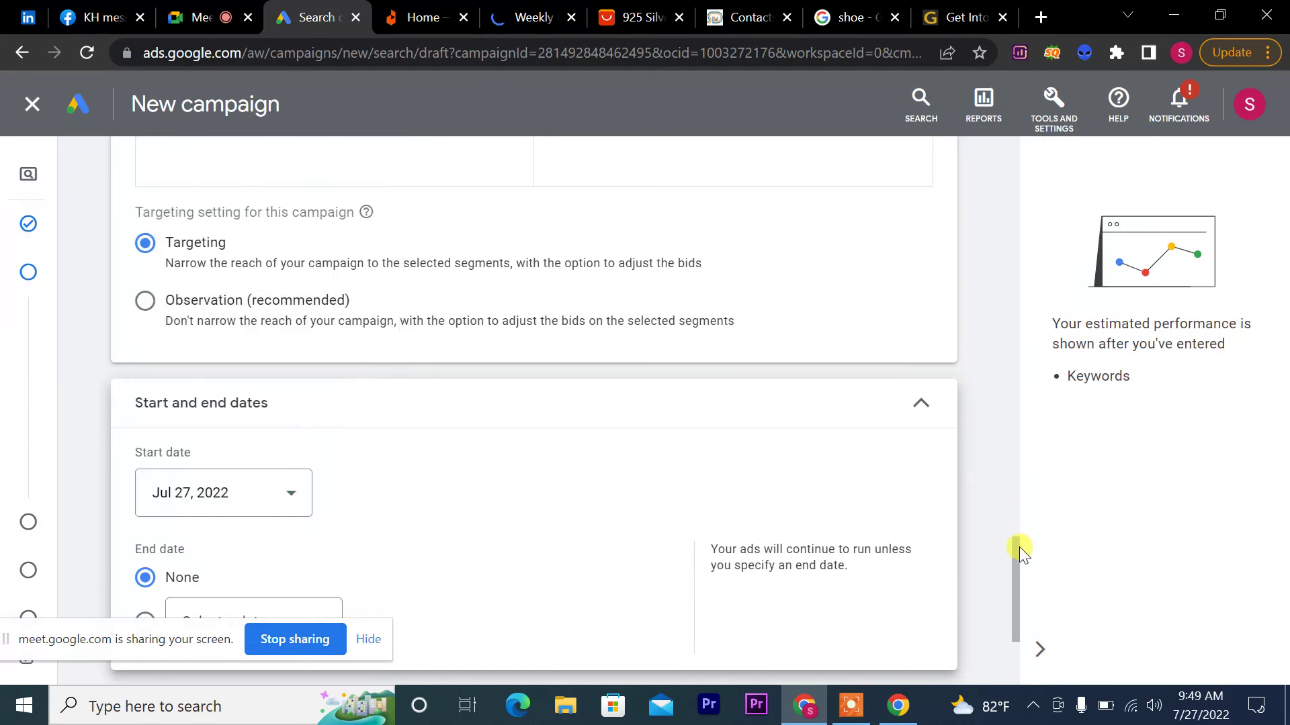
Step: Switch the campaign's end date from None to the specific-date option and close its calendar without choosing a day
drag(1016, 559, 1018, 587)
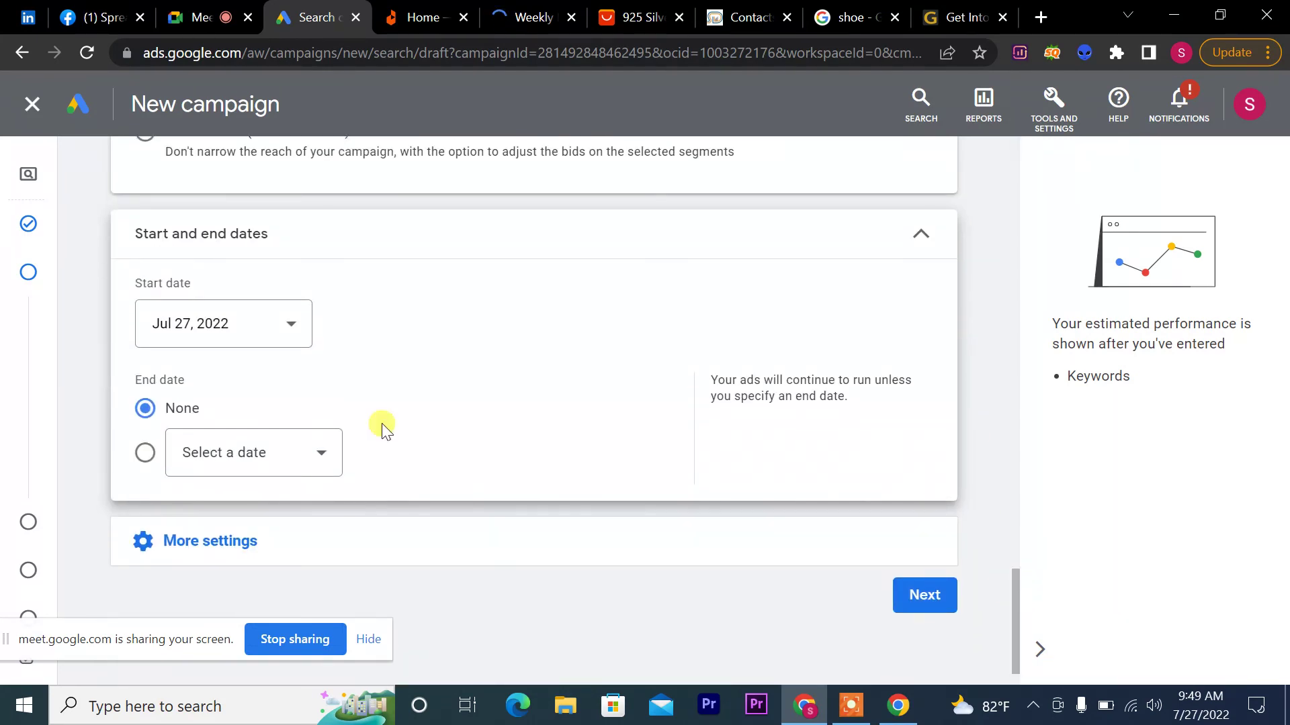
click(311, 462)
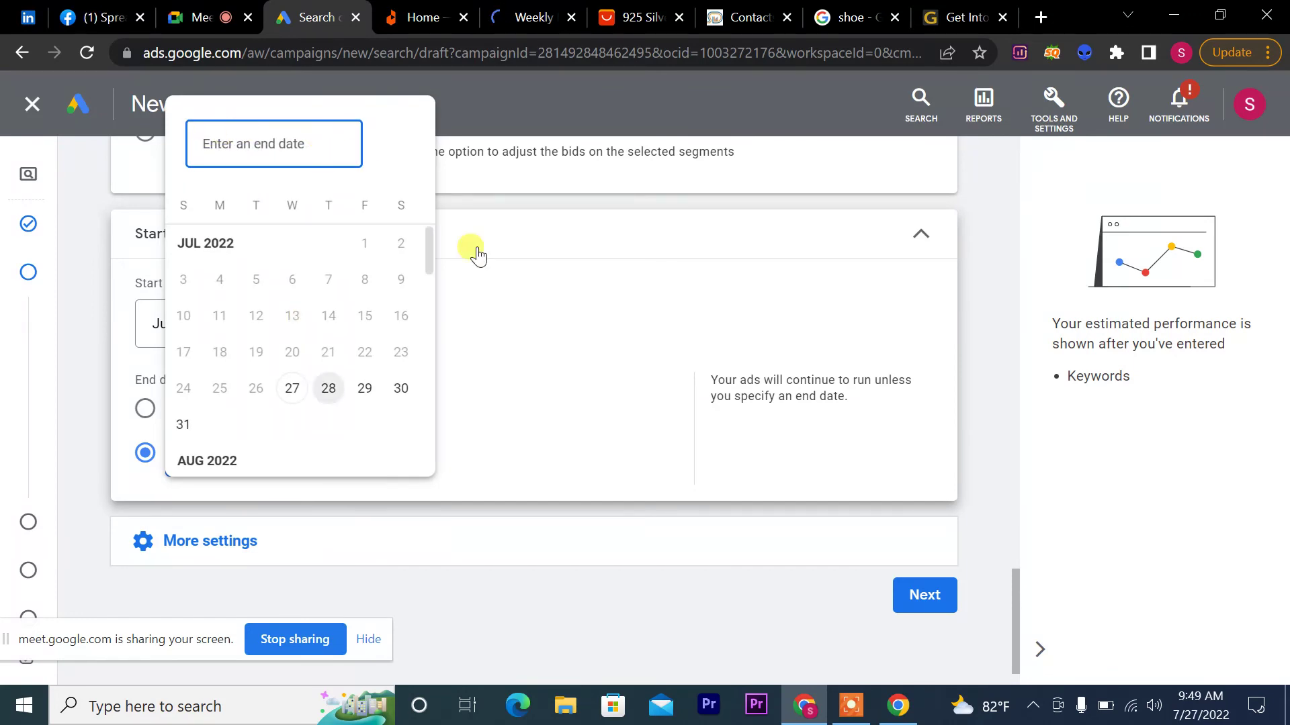
click(604, 329)
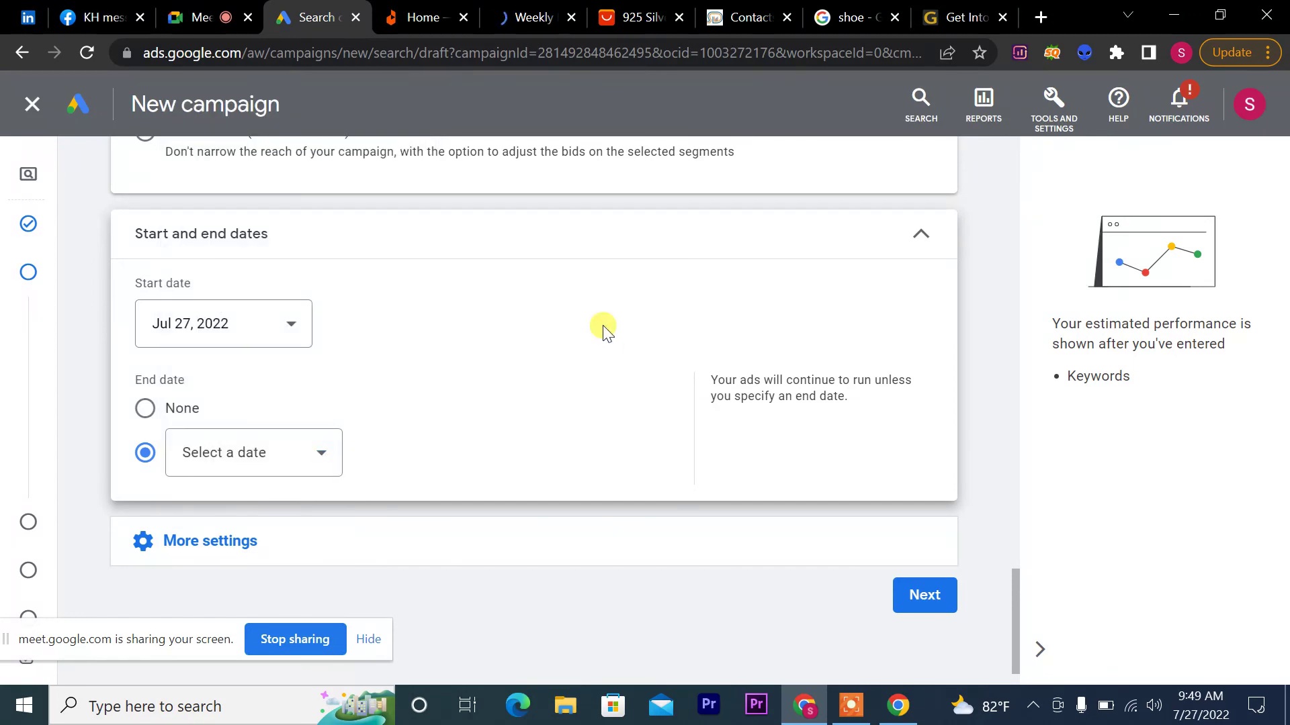
Step: Open the campaign's ad schedule settings and add a second schedule row
scroll(1014, 606, down, 2)
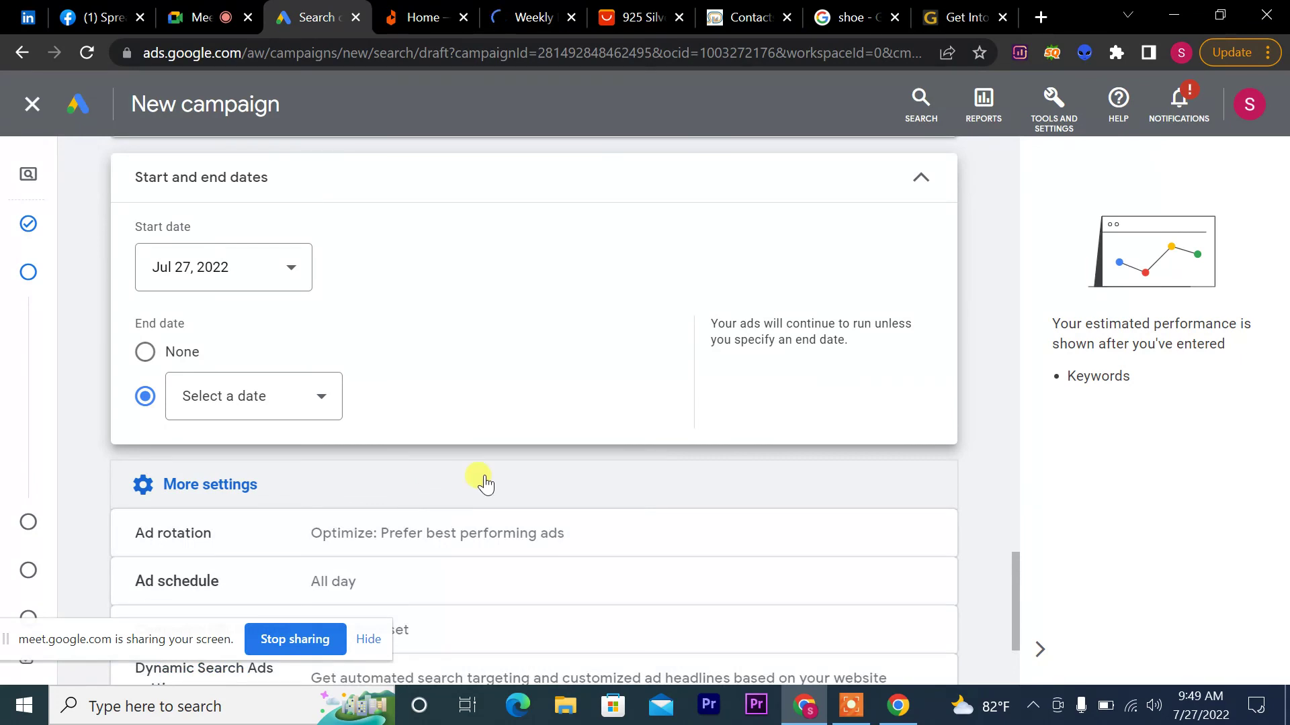
drag(1017, 562, 1030, 595)
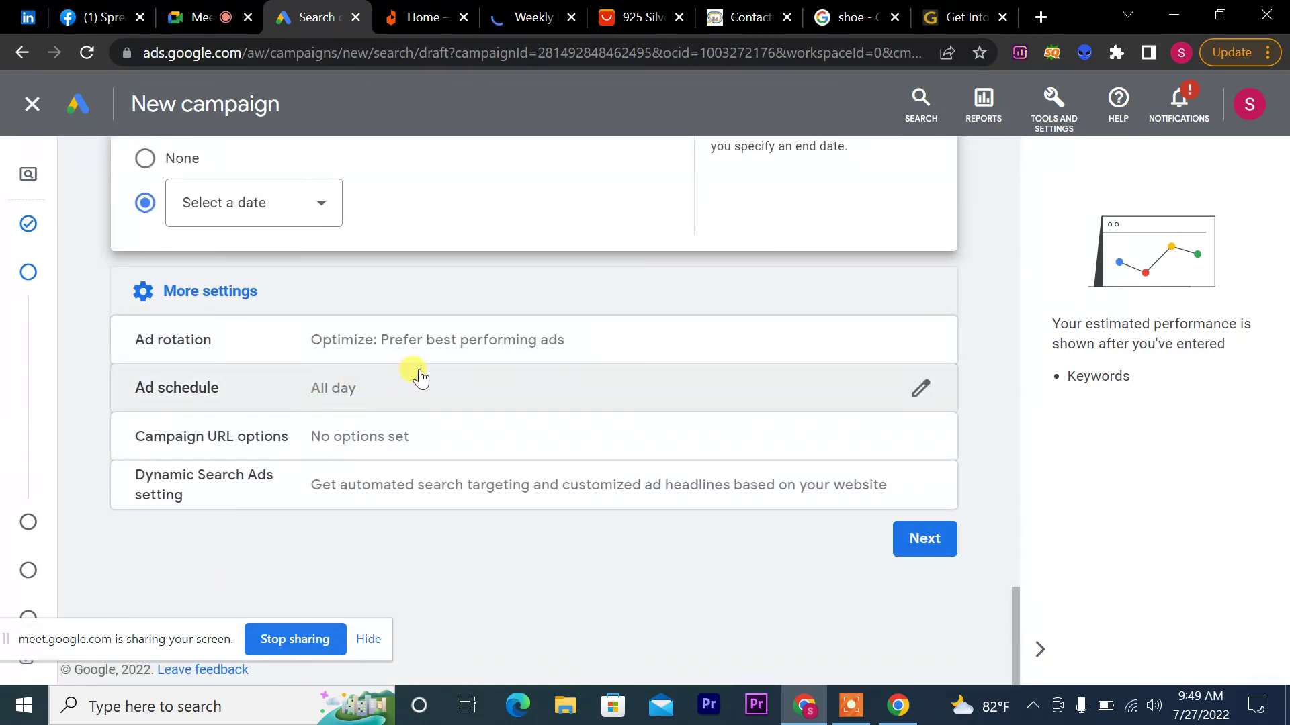
click(891, 392)
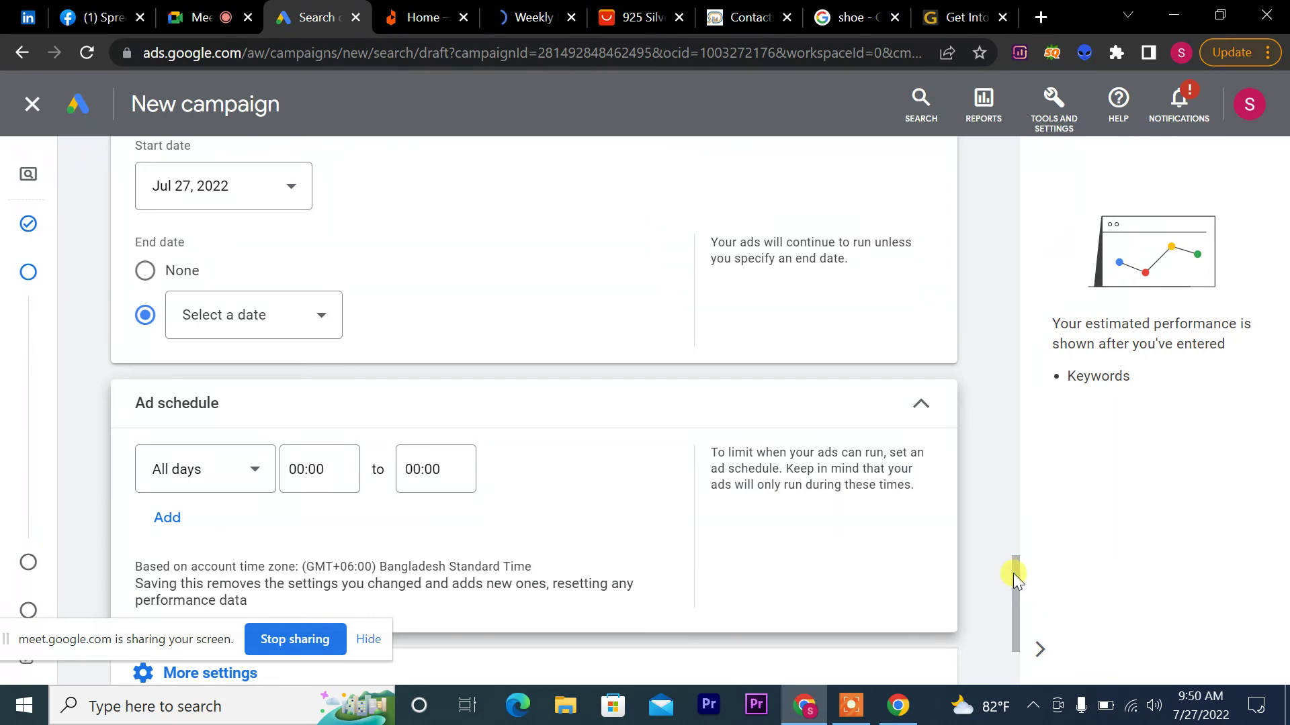
drag(1013, 574, 1016, 623)
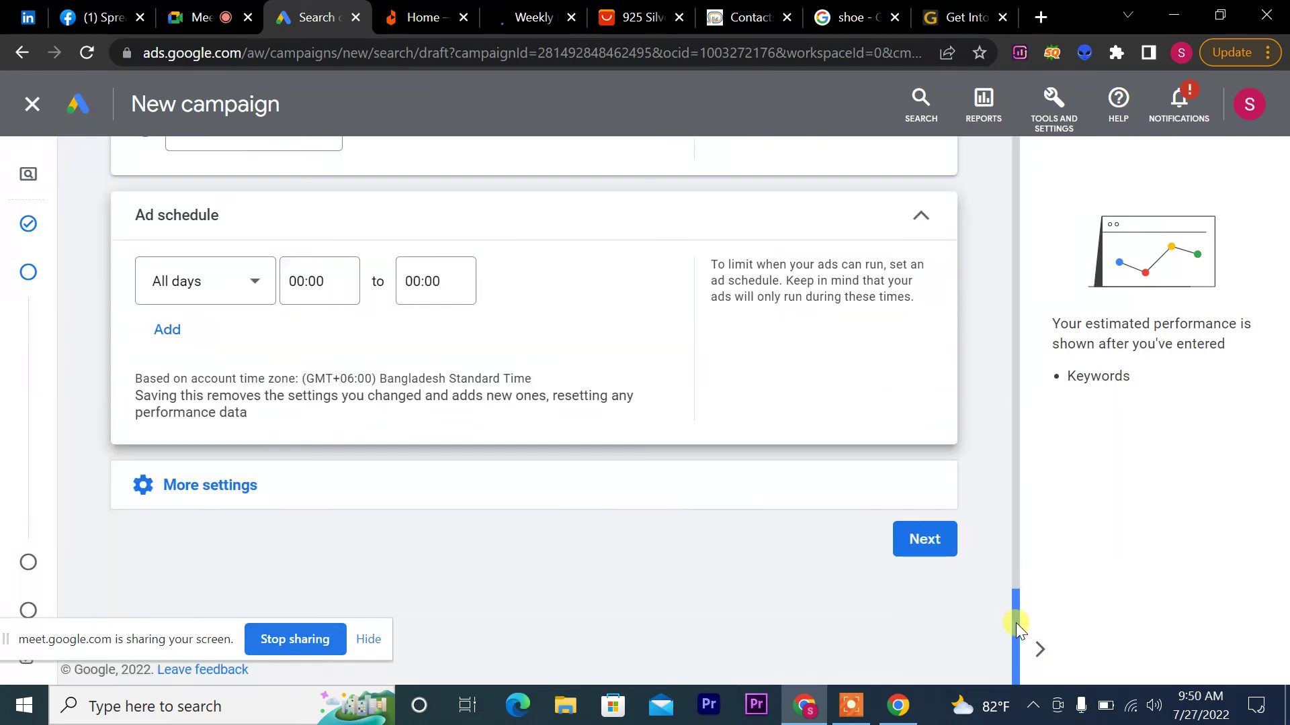
click(173, 330)
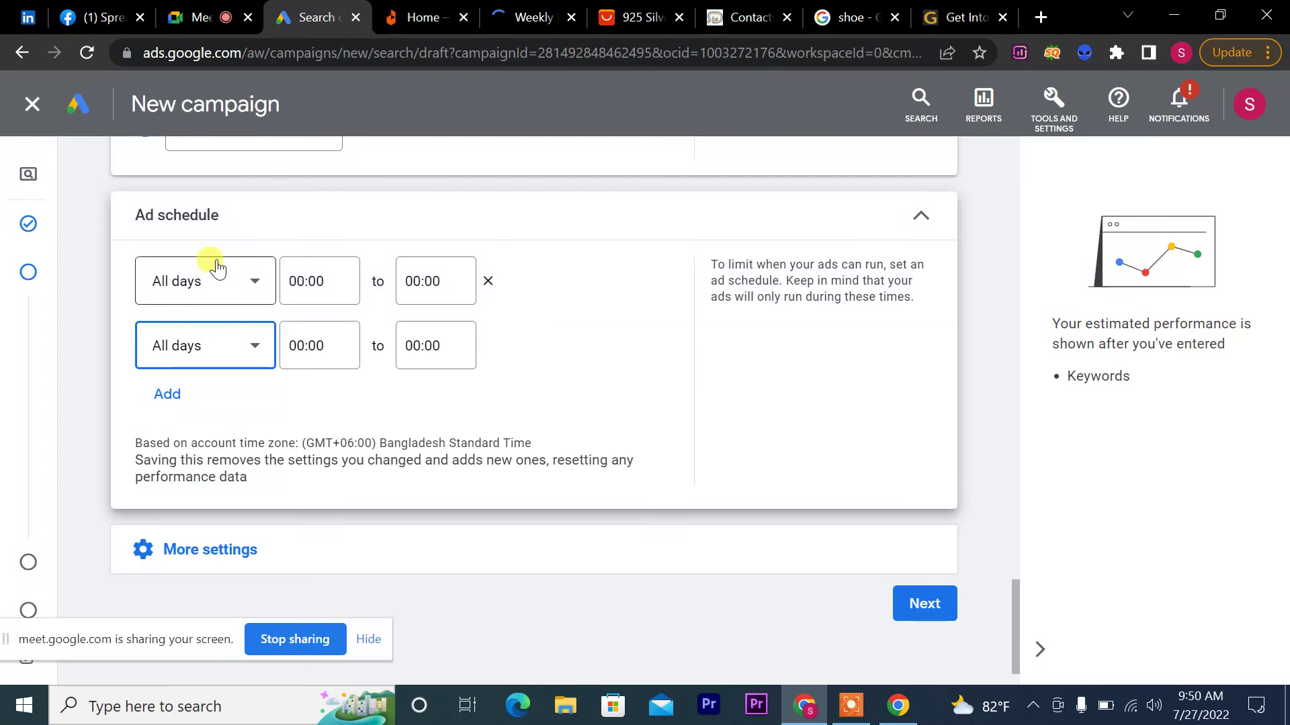
Step: Set the first ad schedule row to Mondays from 01:00 to 20:00
click(227, 282)
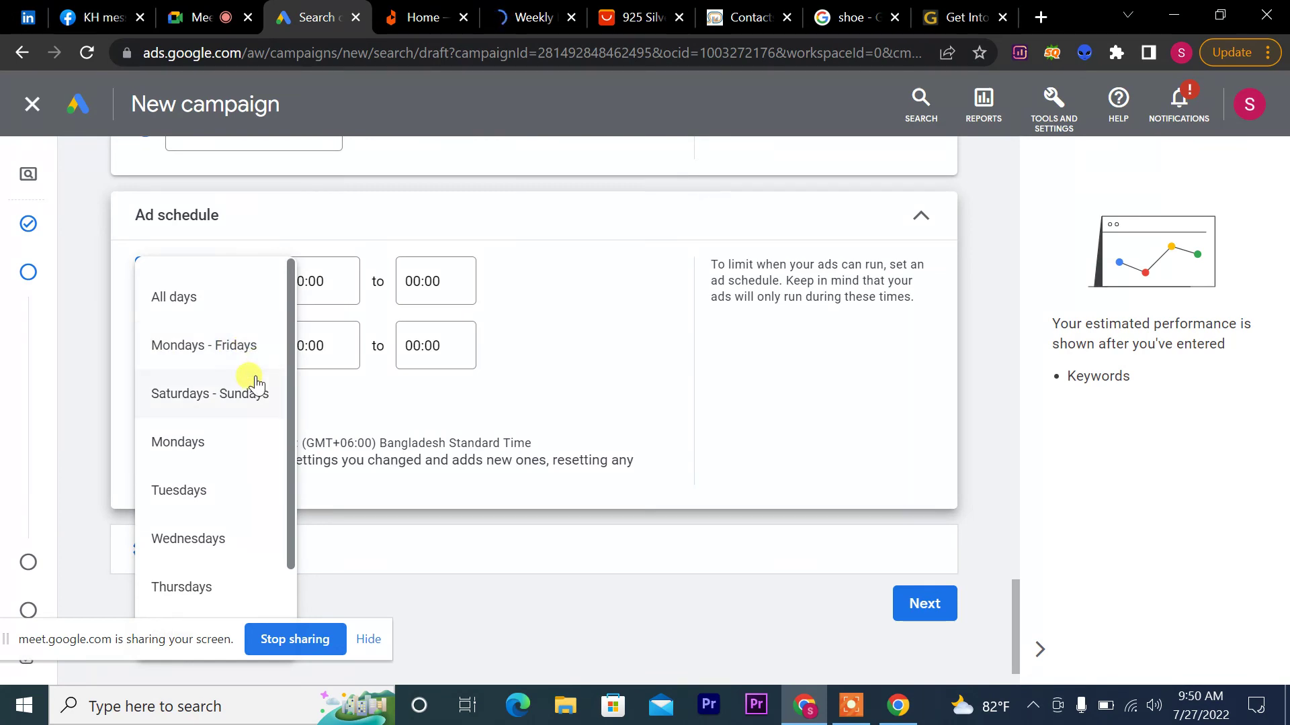
click(180, 446)
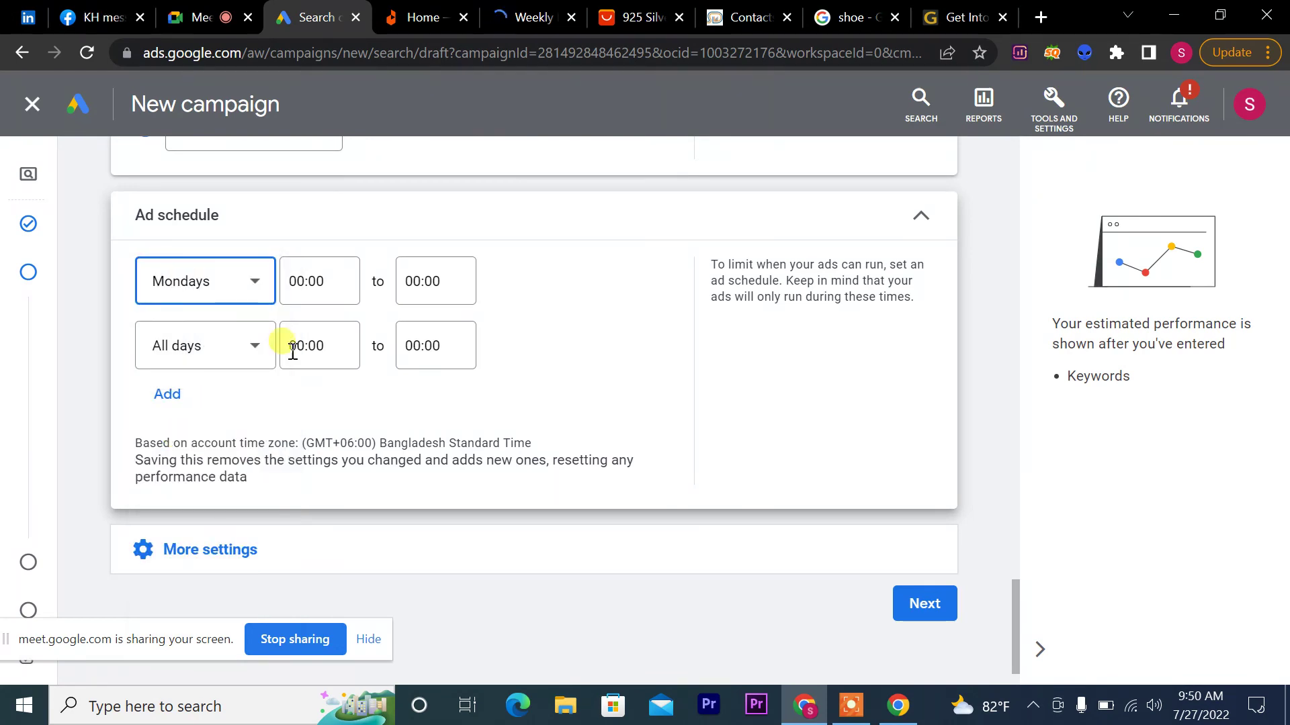
click(328, 286)
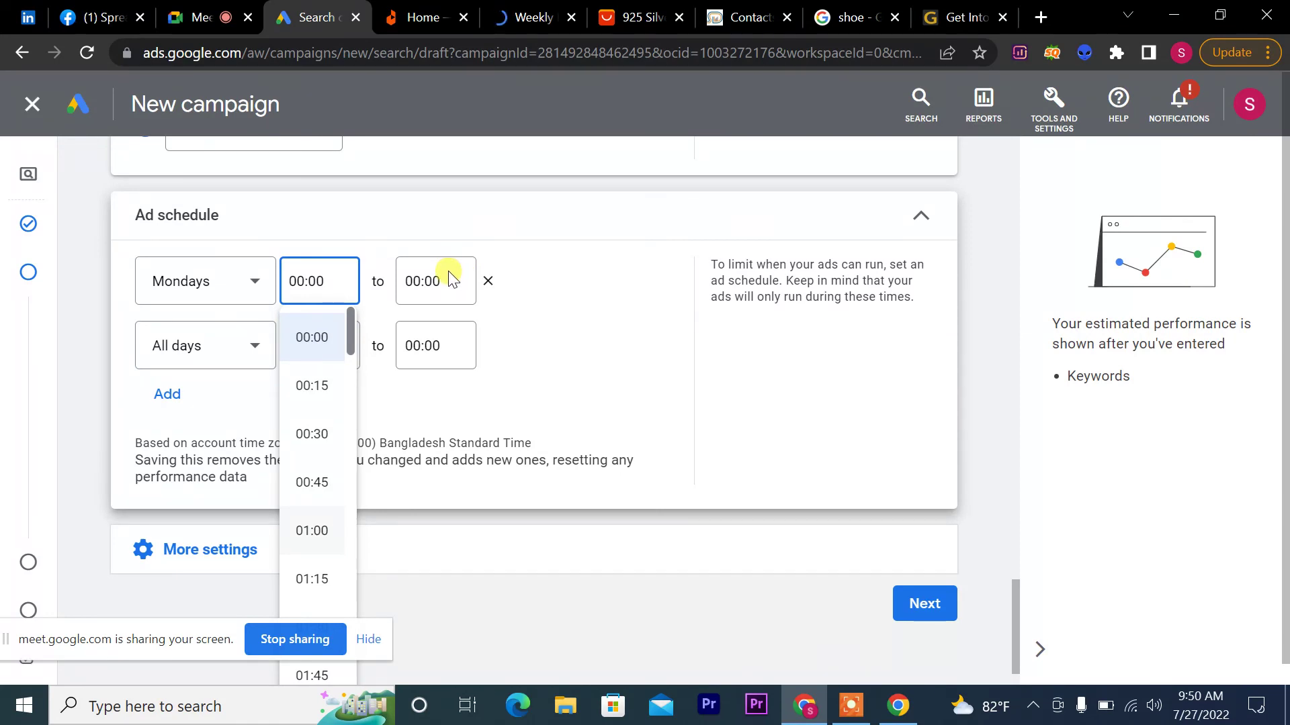
click(313, 531)
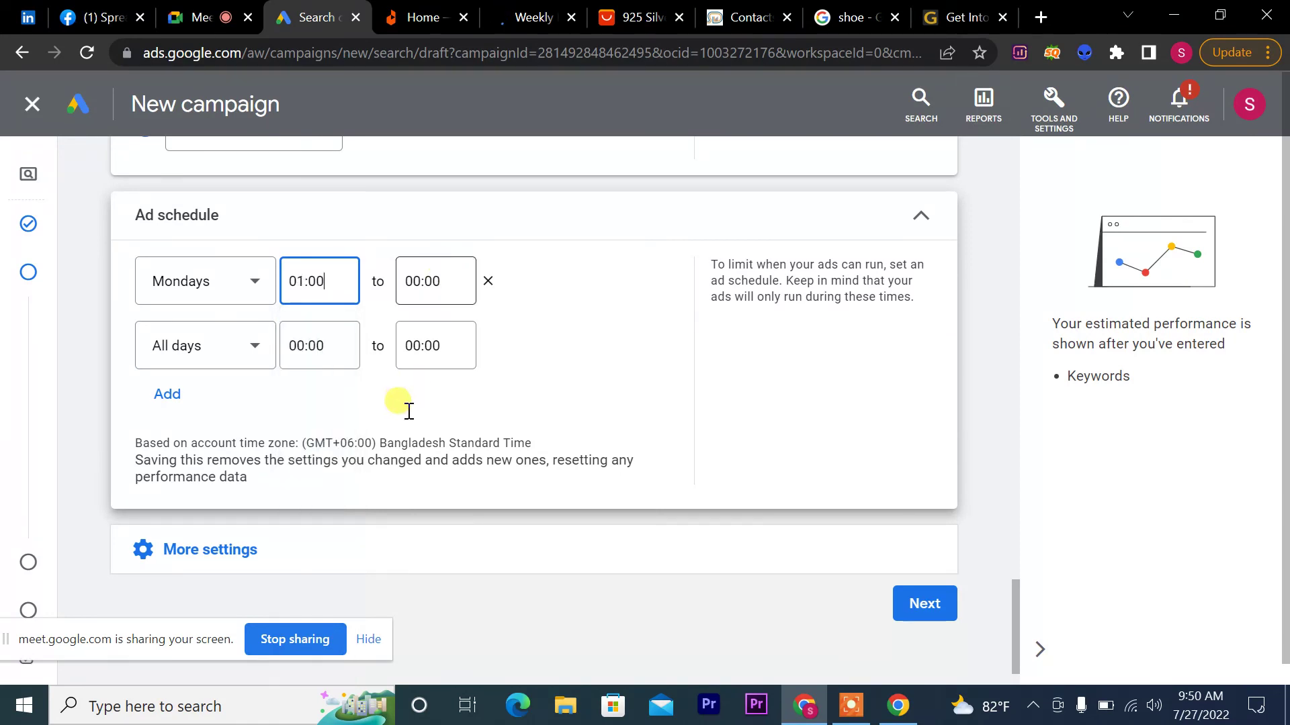
click(447, 281)
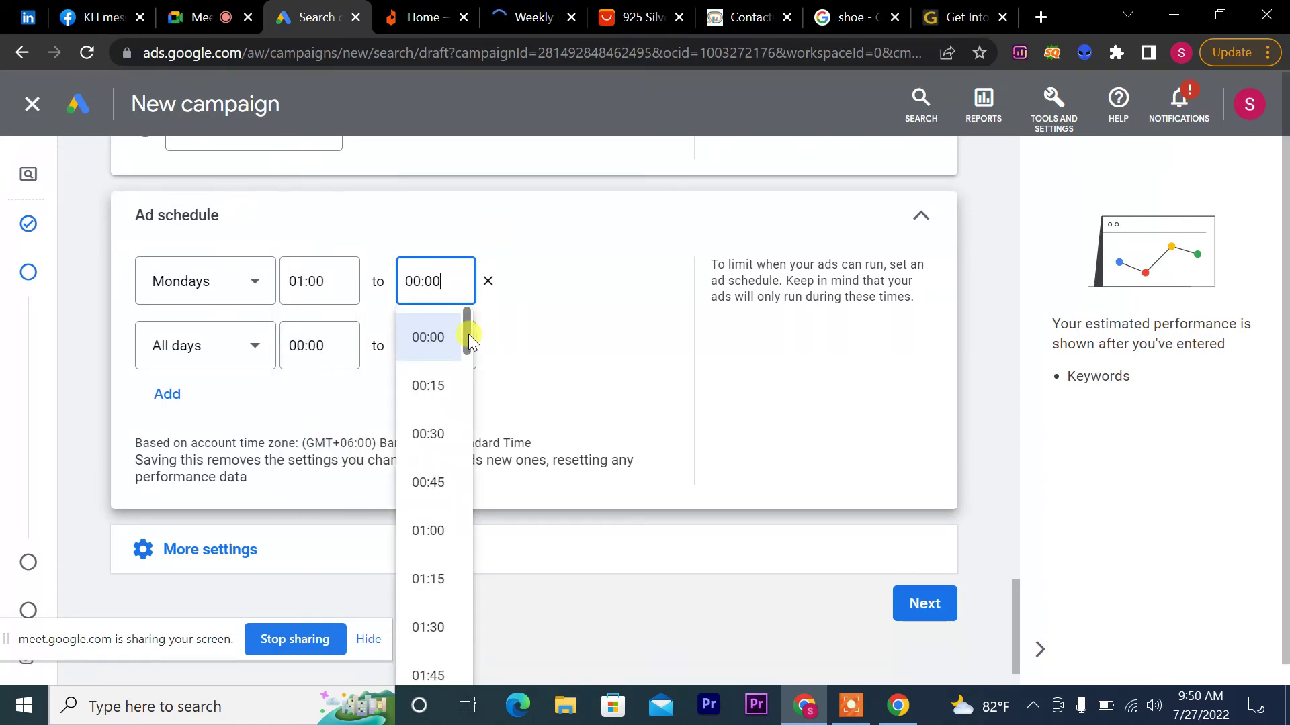
drag(469, 333, 467, 650)
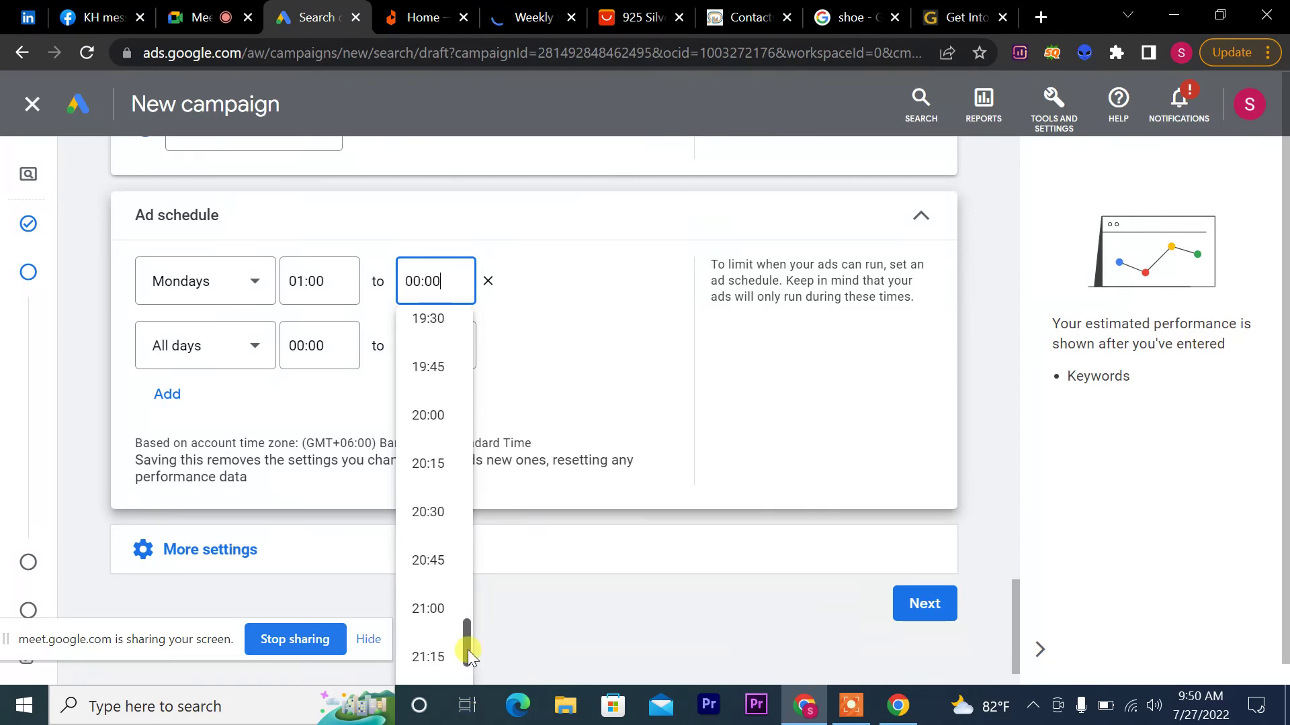
click(432, 423)
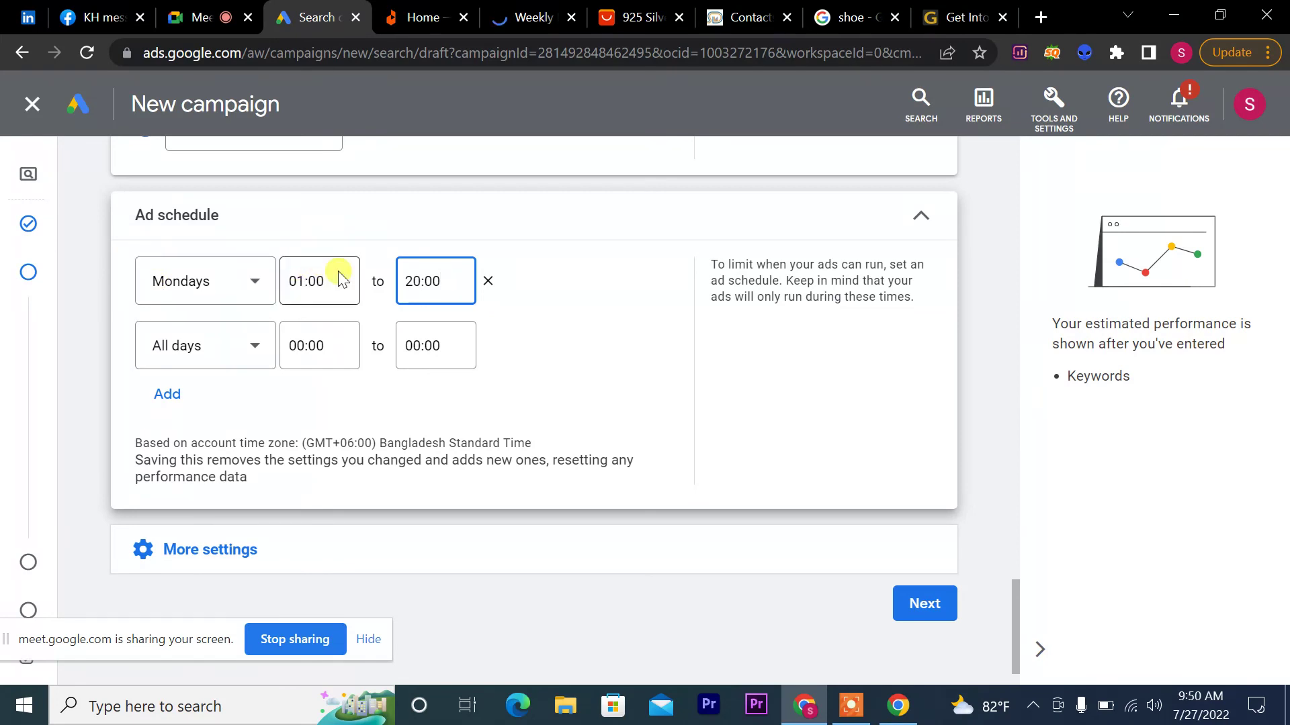
Step: Set the second ad schedule row to Tuesdays and add a third row
click(248, 356)
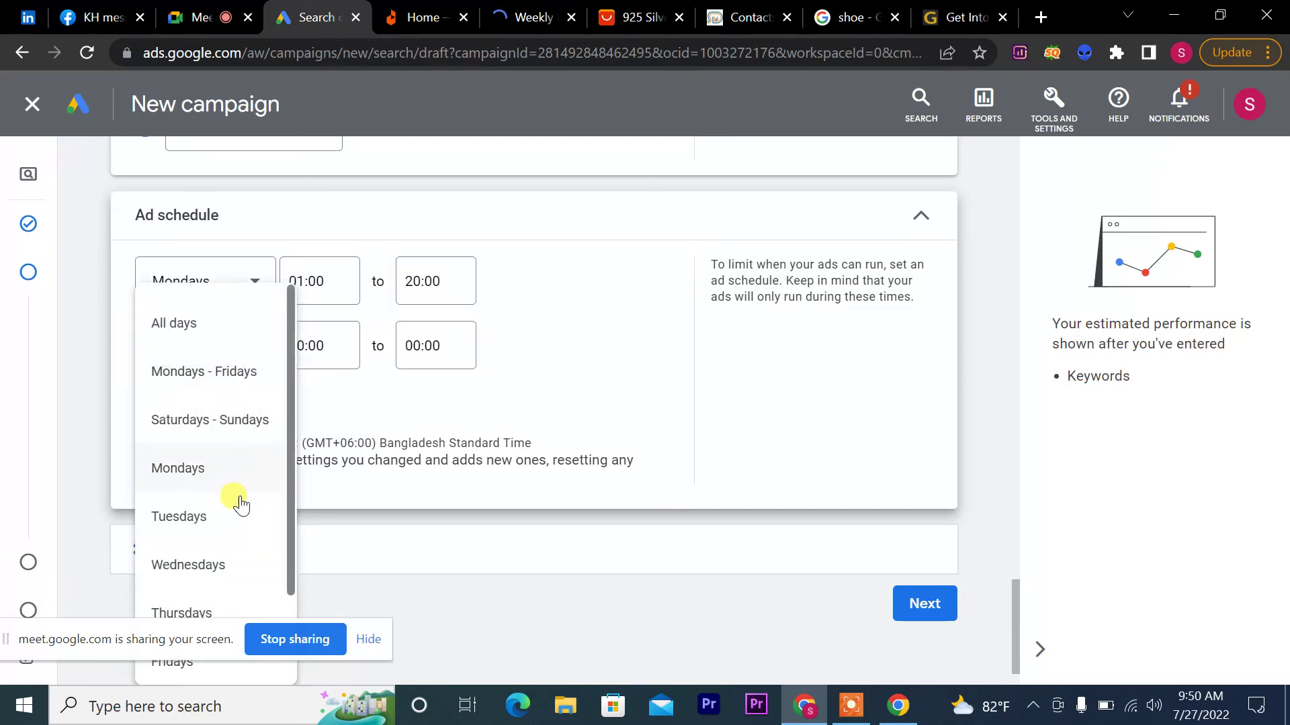
click(216, 516)
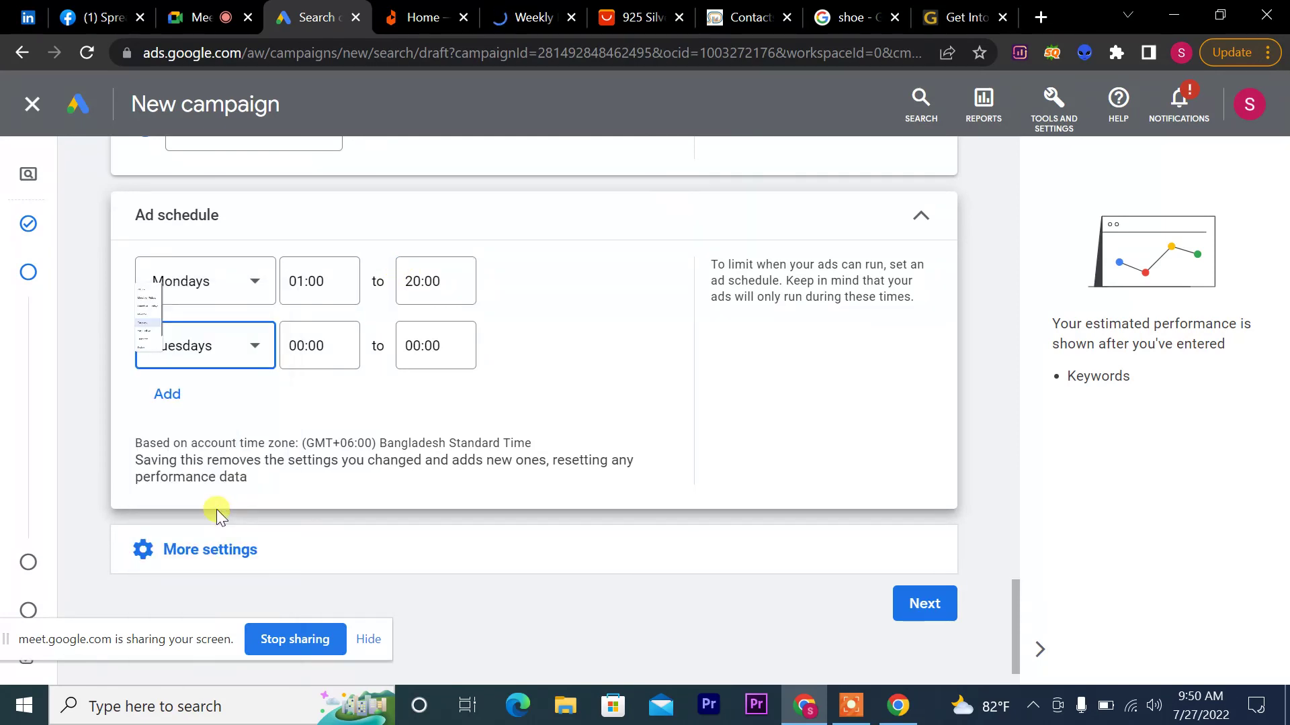
click(183, 407)
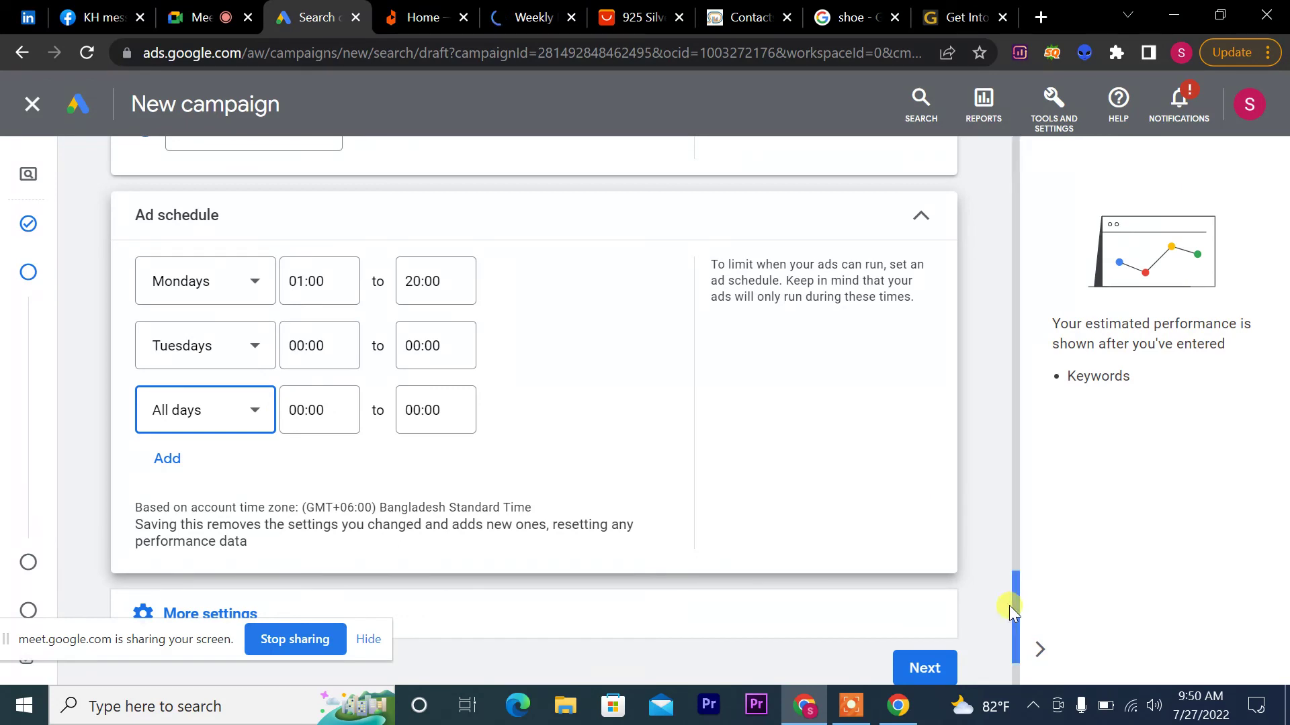
Step: Expand the remaining additional settings and review ad rotation, campaign URL options and the Dynamic Search Ads setting
drag(1014, 603, 1027, 650)
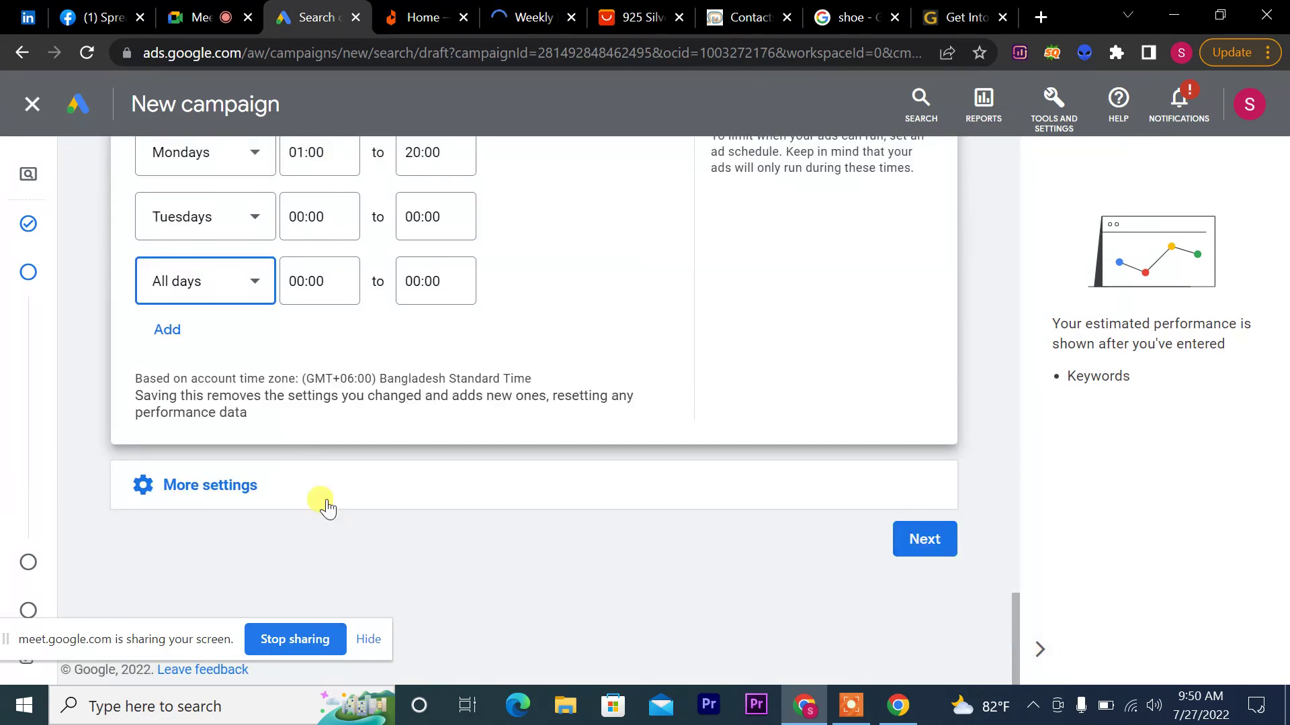
click(319, 497)
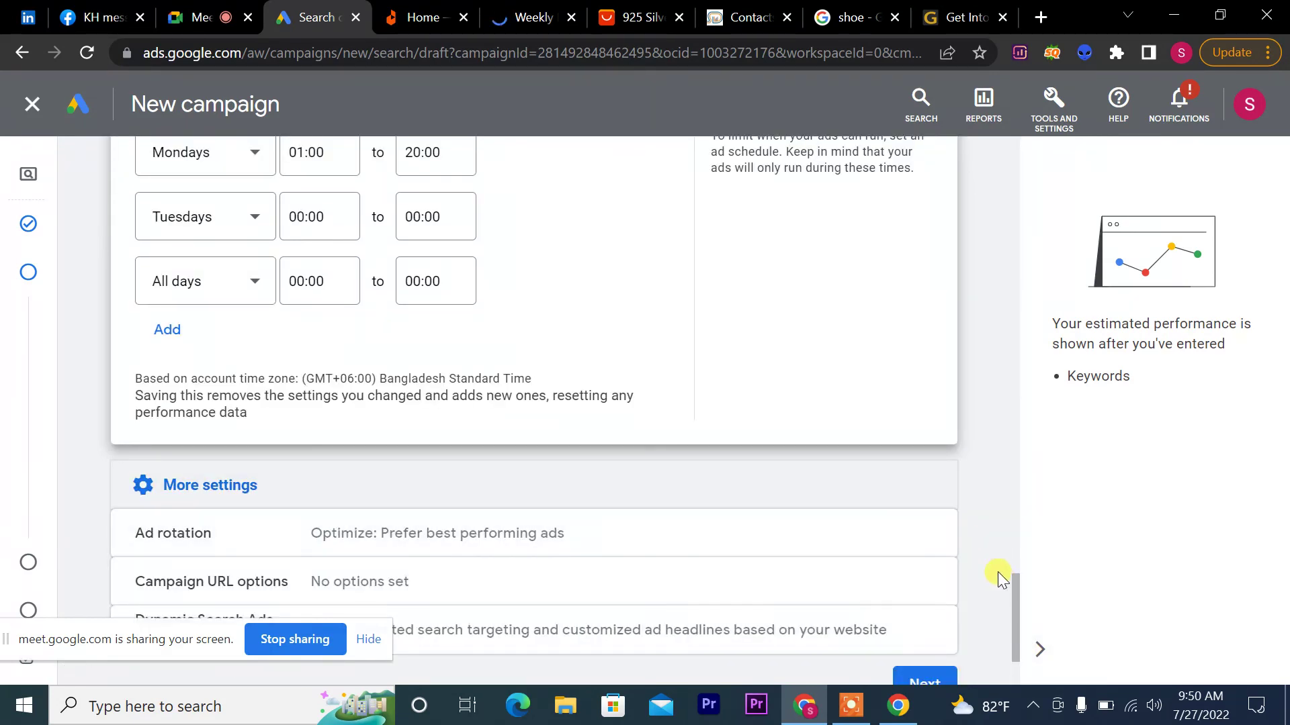
drag(1016, 599, 1018, 652)
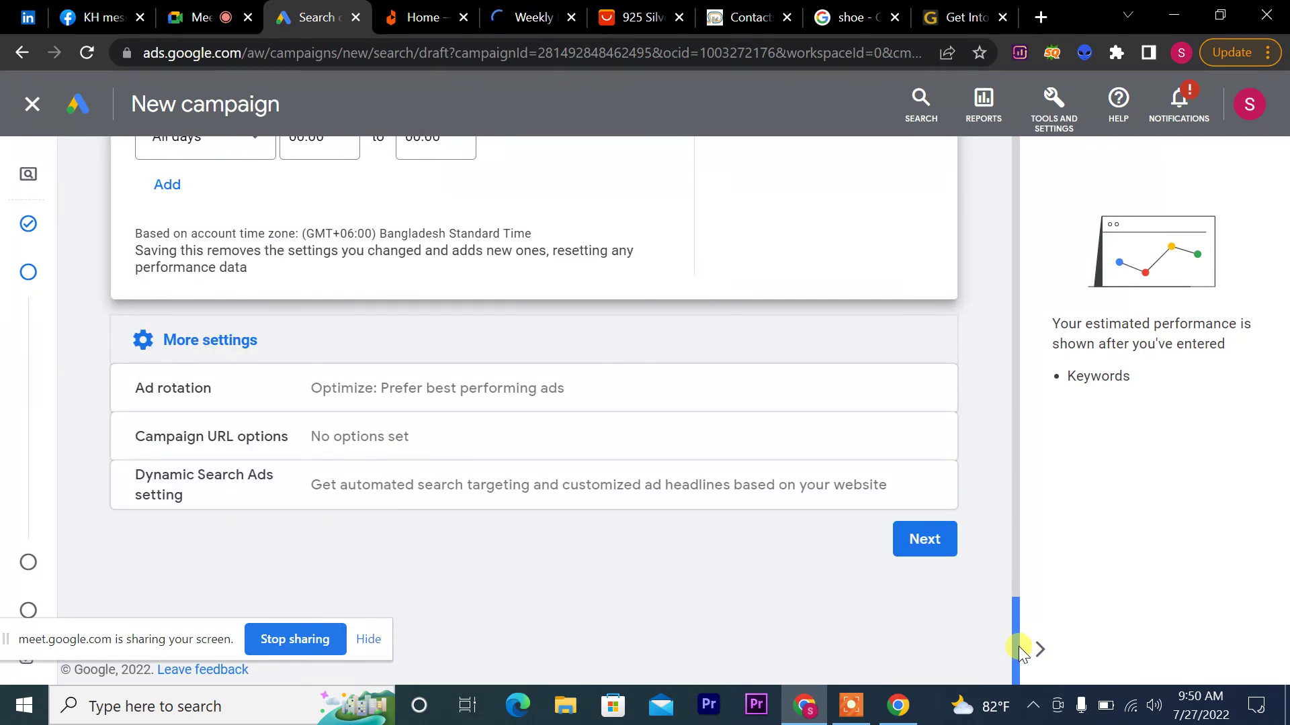
Step: Continue to the Keywords and ads page and activate the keyword entry field for Ad group 1
click(920, 539)
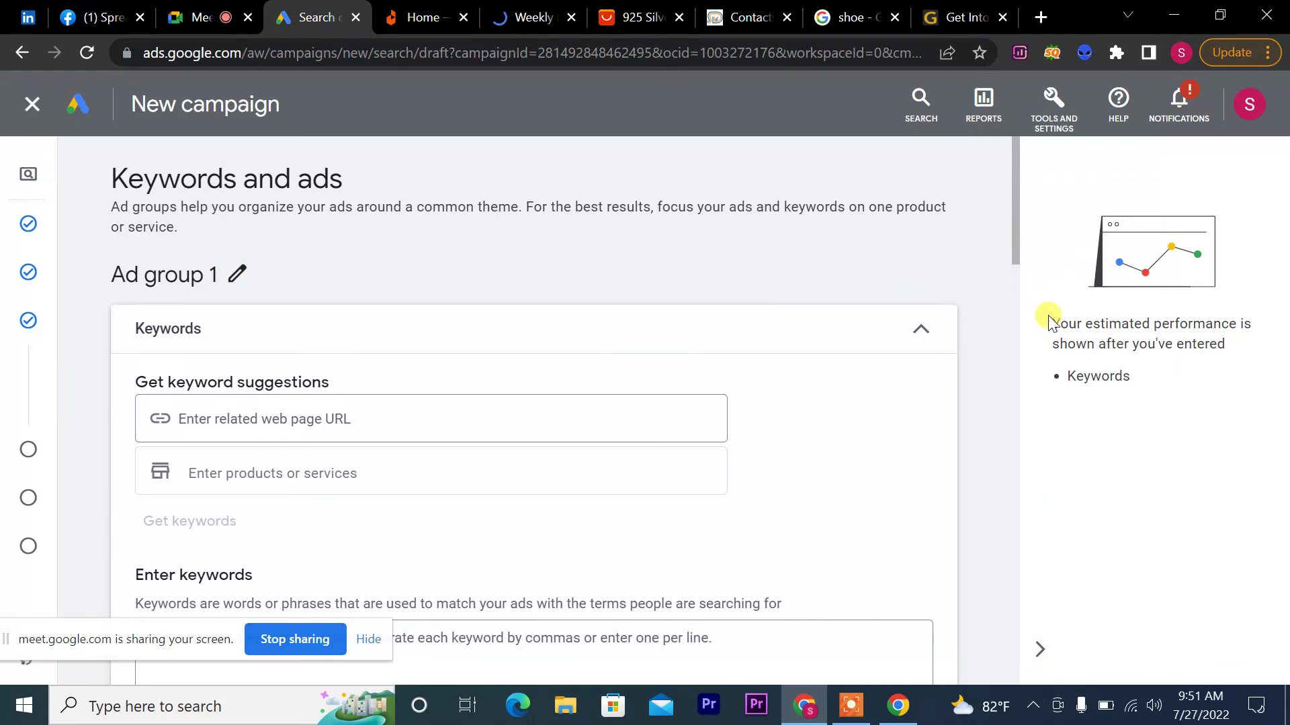
scroll(1017, 232, down, 5)
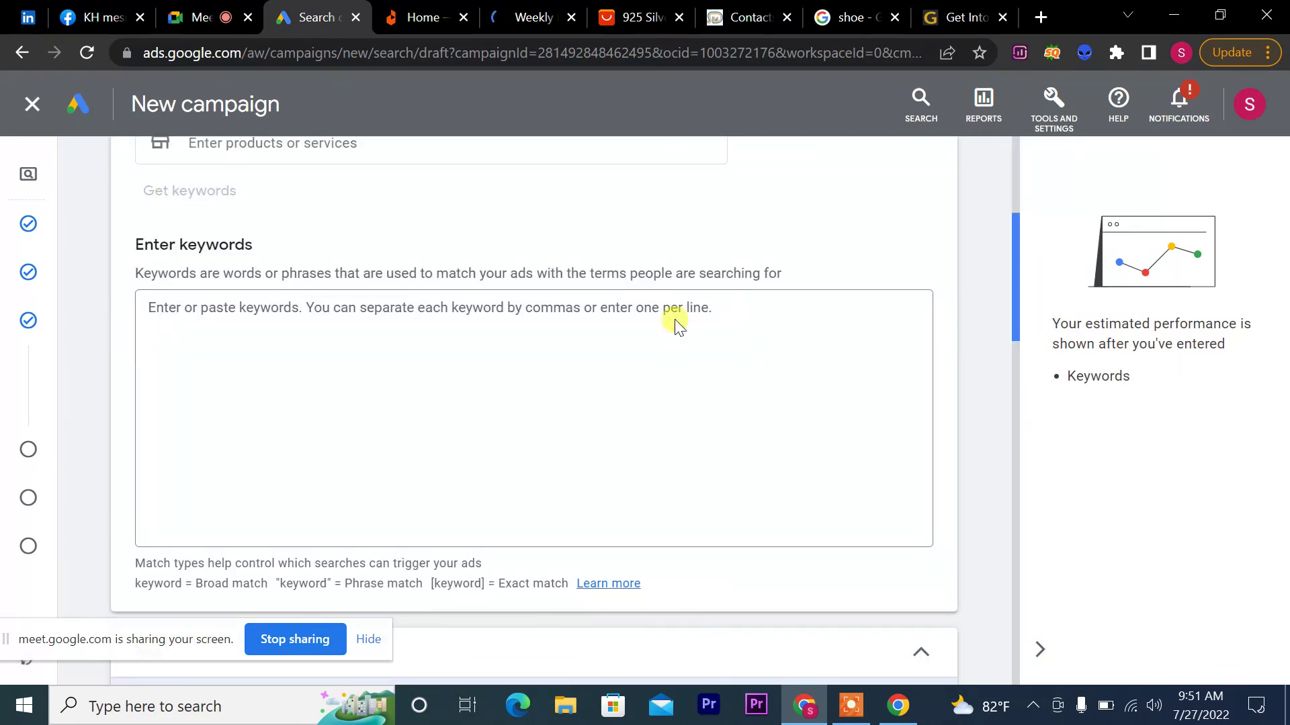
click(246, 342)
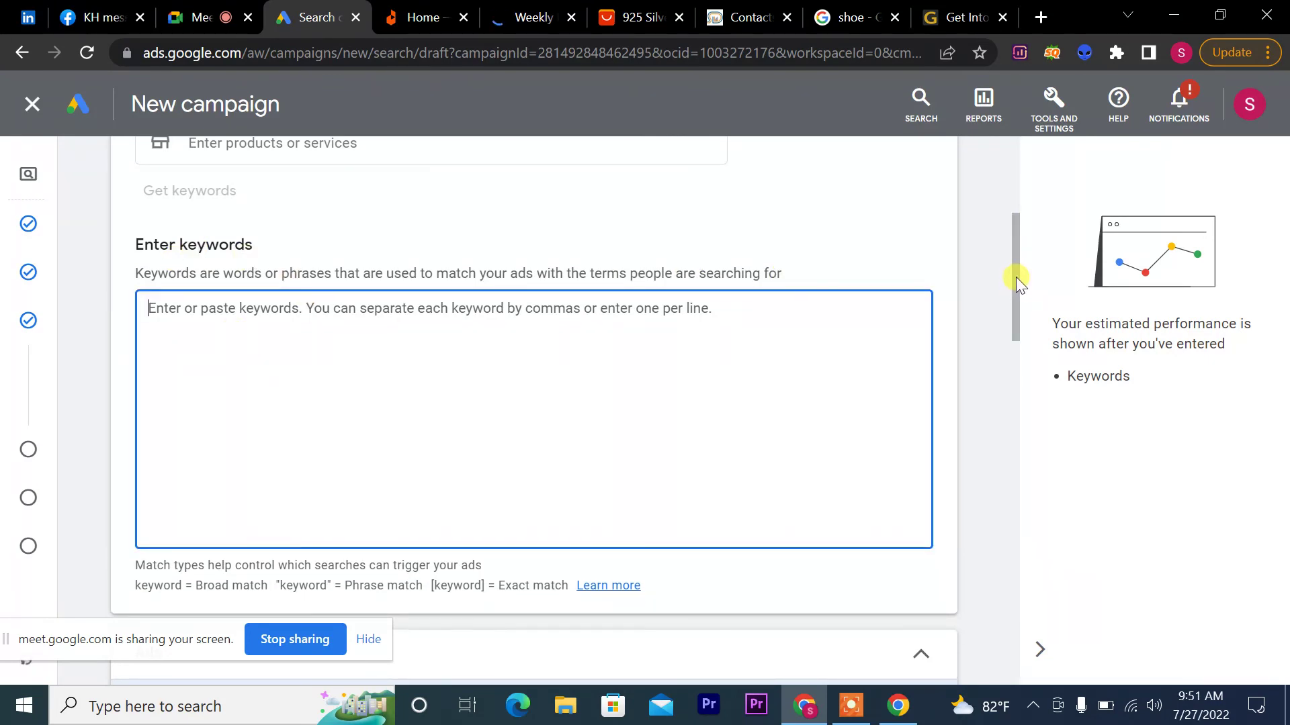
Step: Dismiss the New keywords experience notice on the Keywords and ads page
scroll(1017, 195, up, 5)
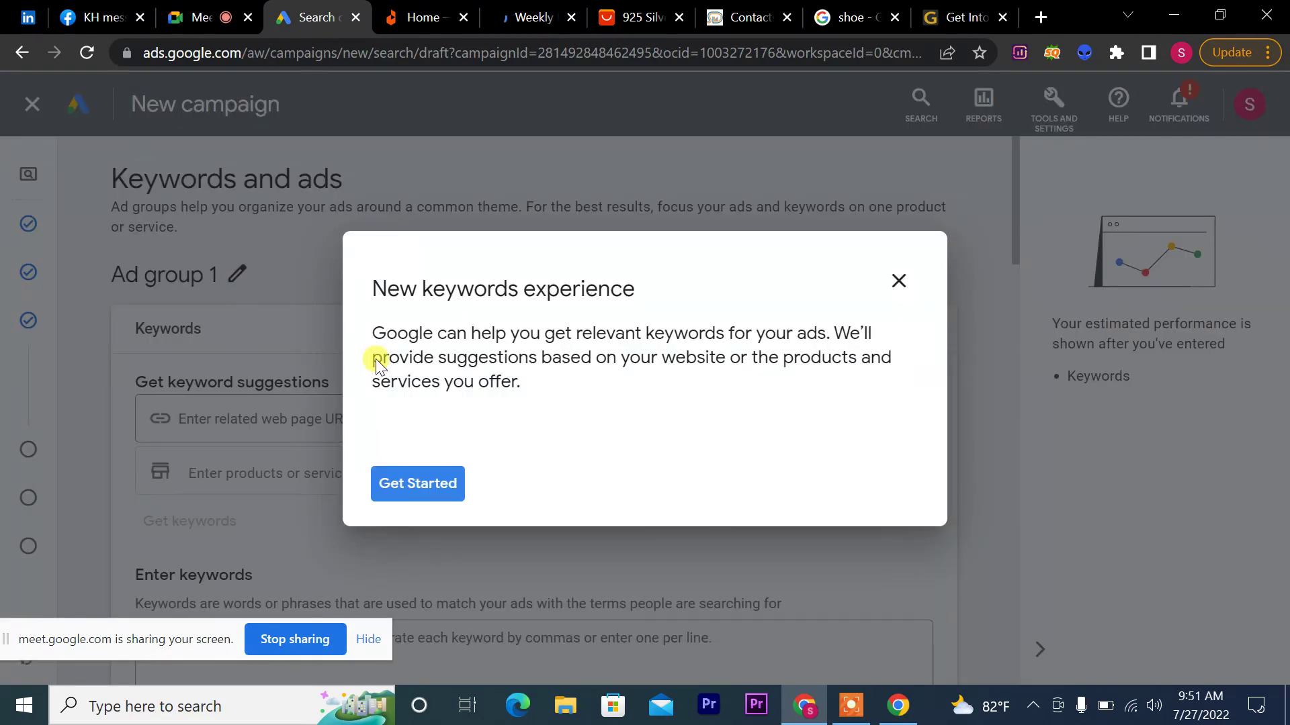
click(898, 281)
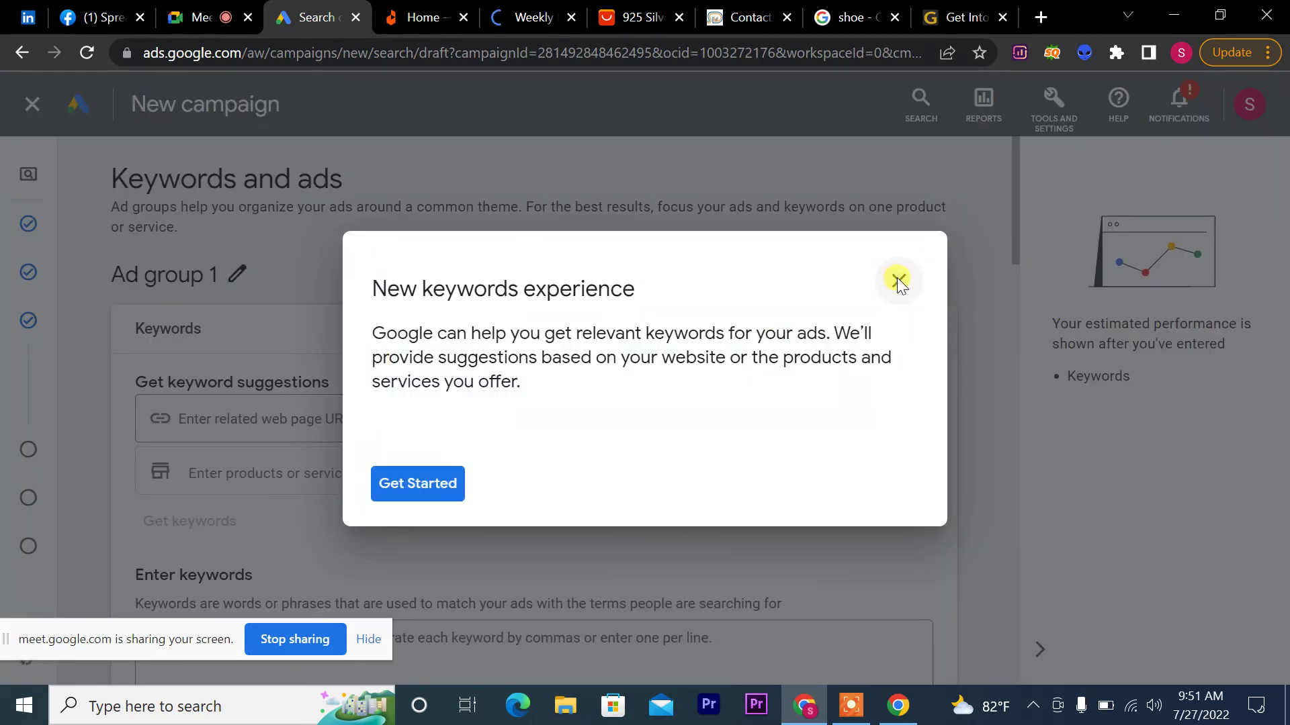
click(744, 419)
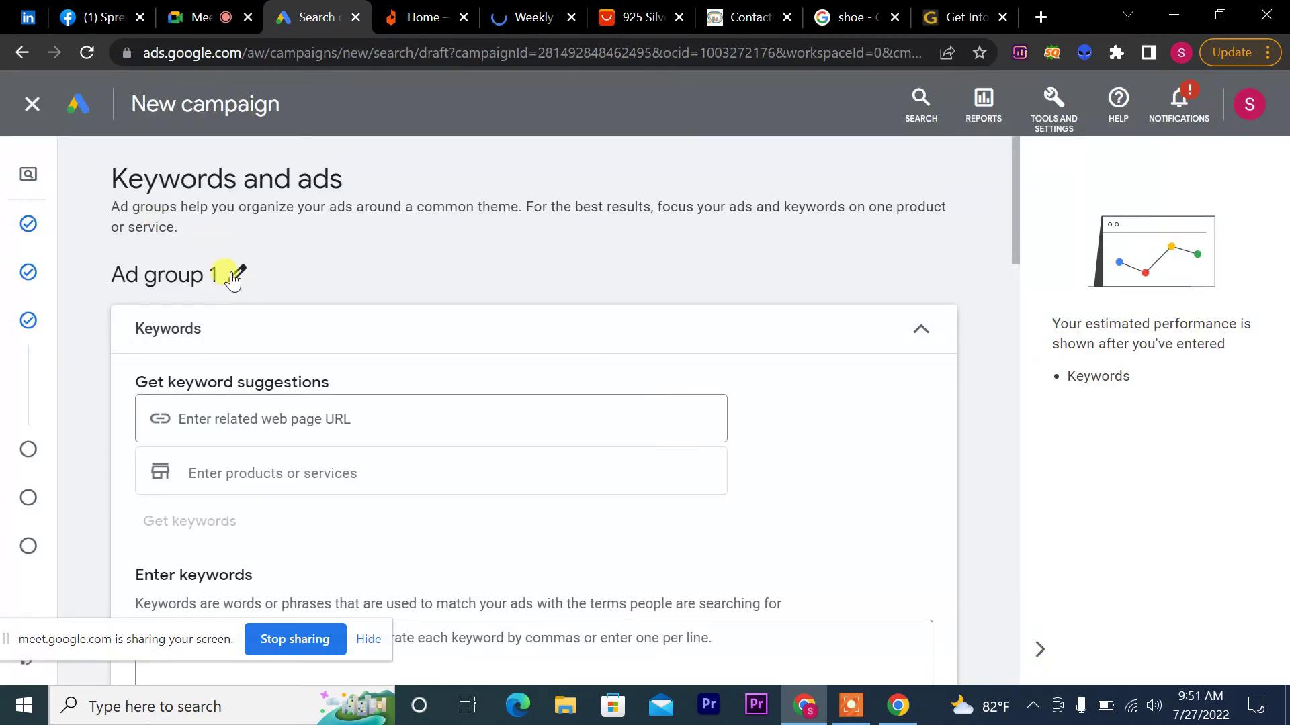
Step: Rename Ad group 1 to 925 Silver, taking the name from the necklace's product title on its AliExpress page
click(234, 273)
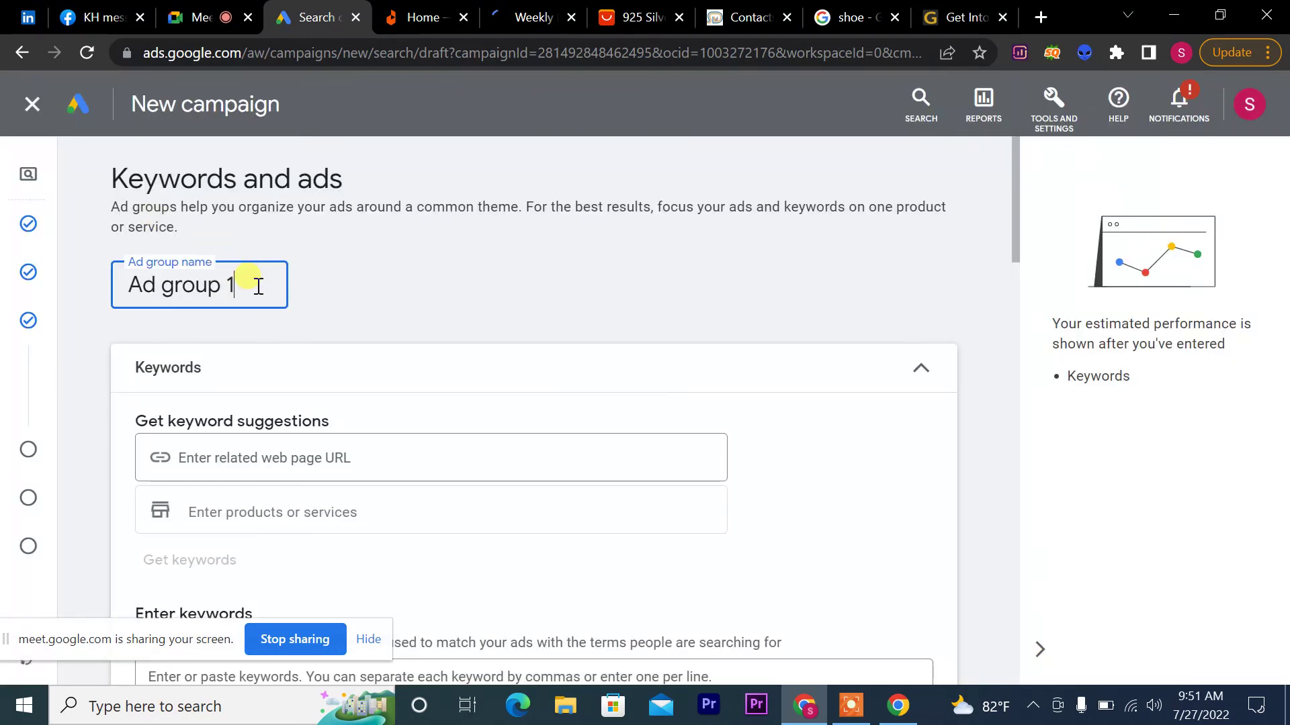
drag(256, 285, 138, 301)
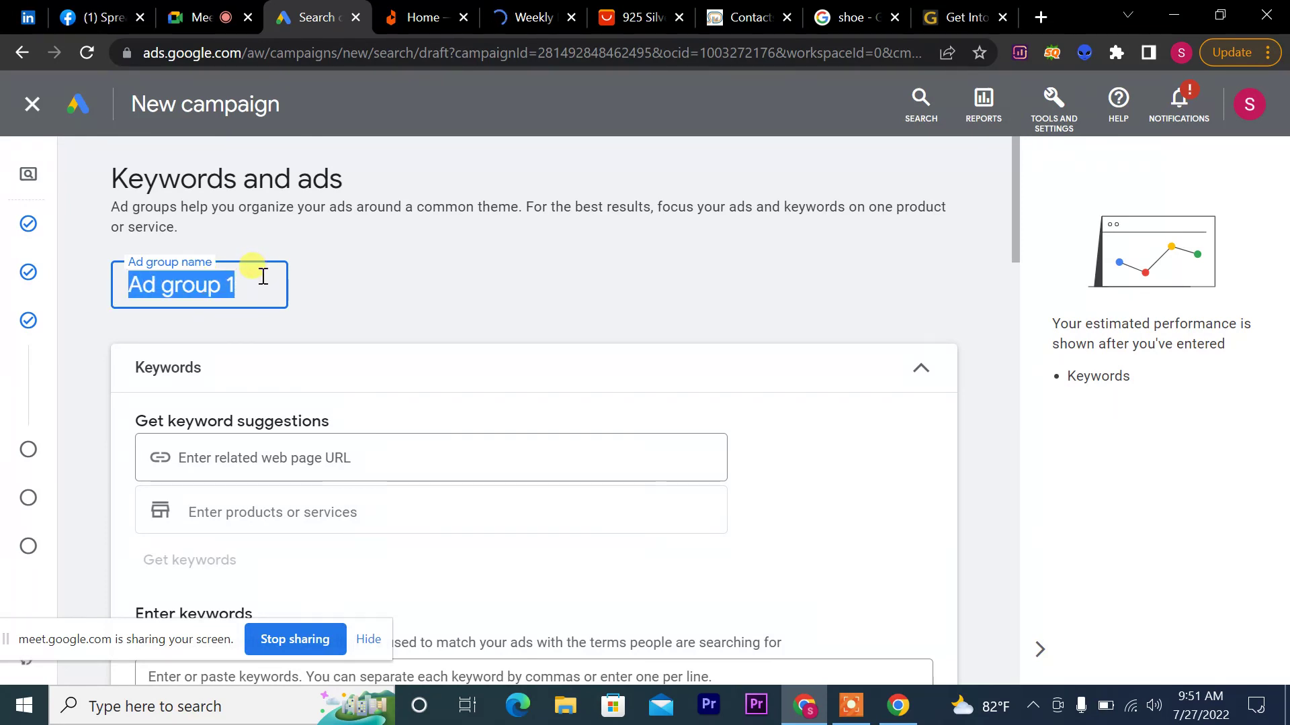
click(637, 10)
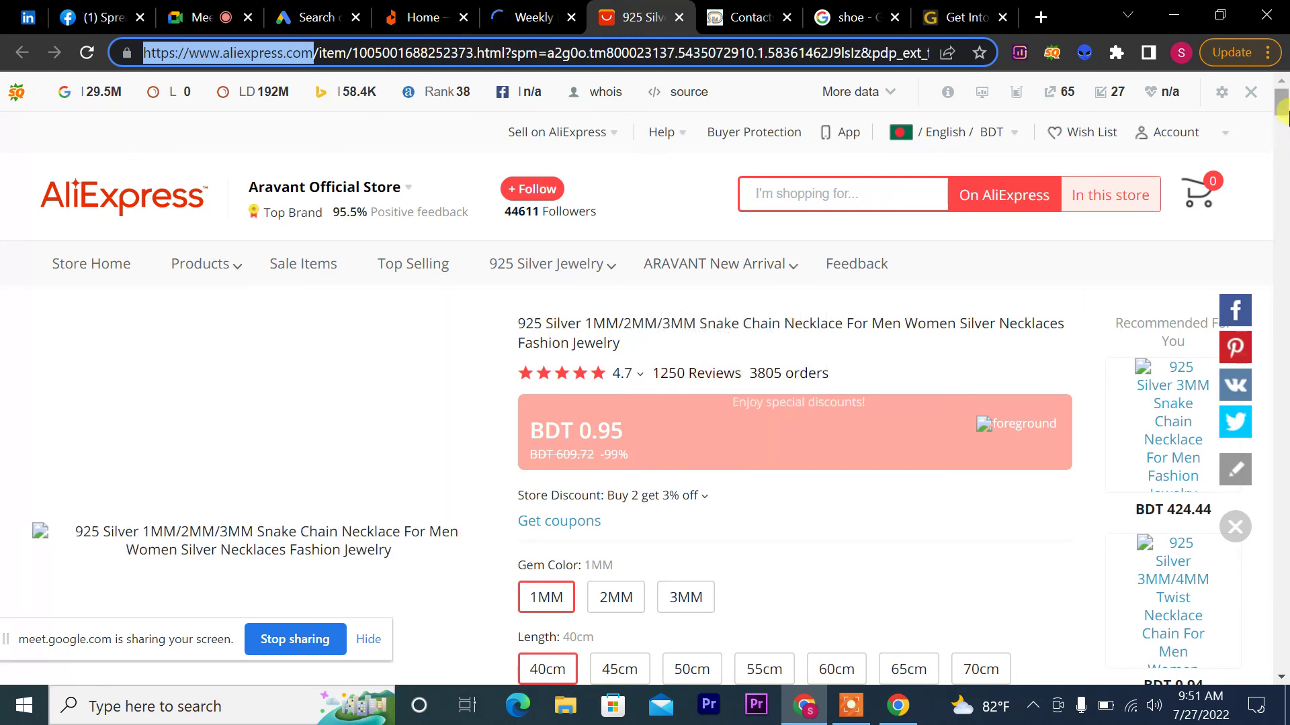
click(1283, 111)
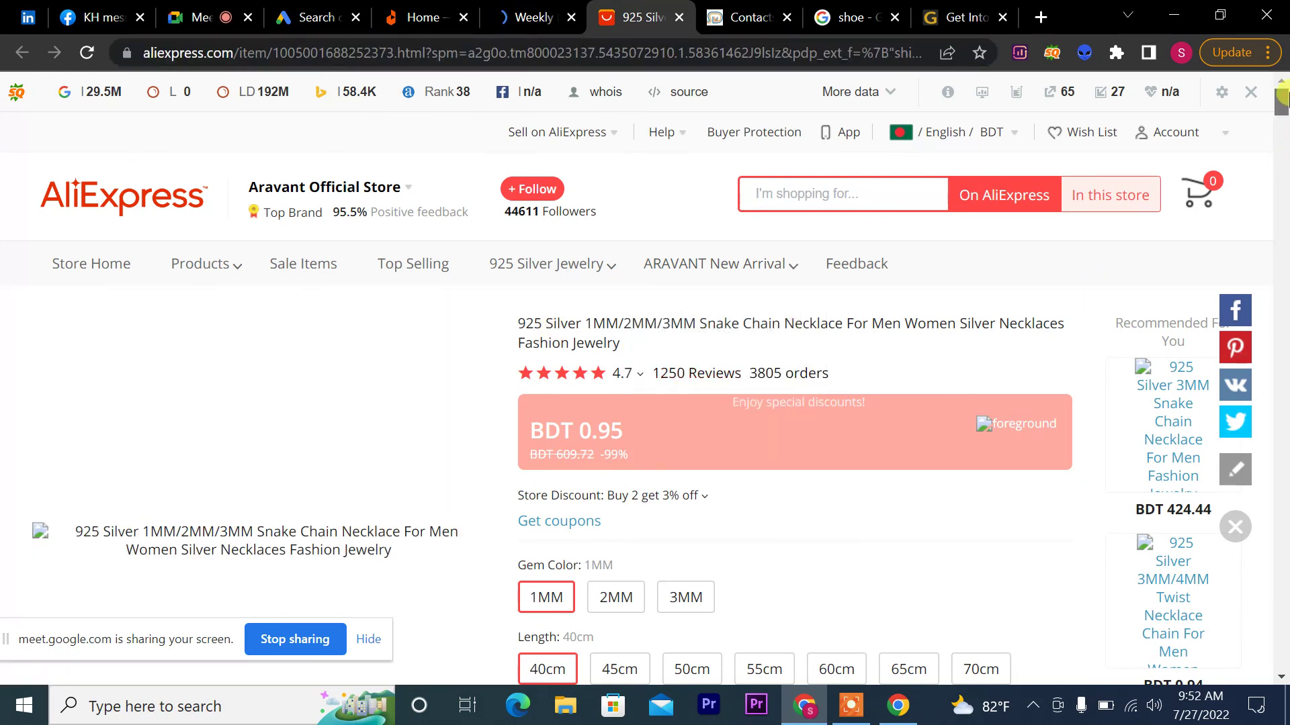
mouse_move(1282, 97)
mouse_down()
mouse_move(1283, 148)
mouse_move(1283, 101)
mouse_up()
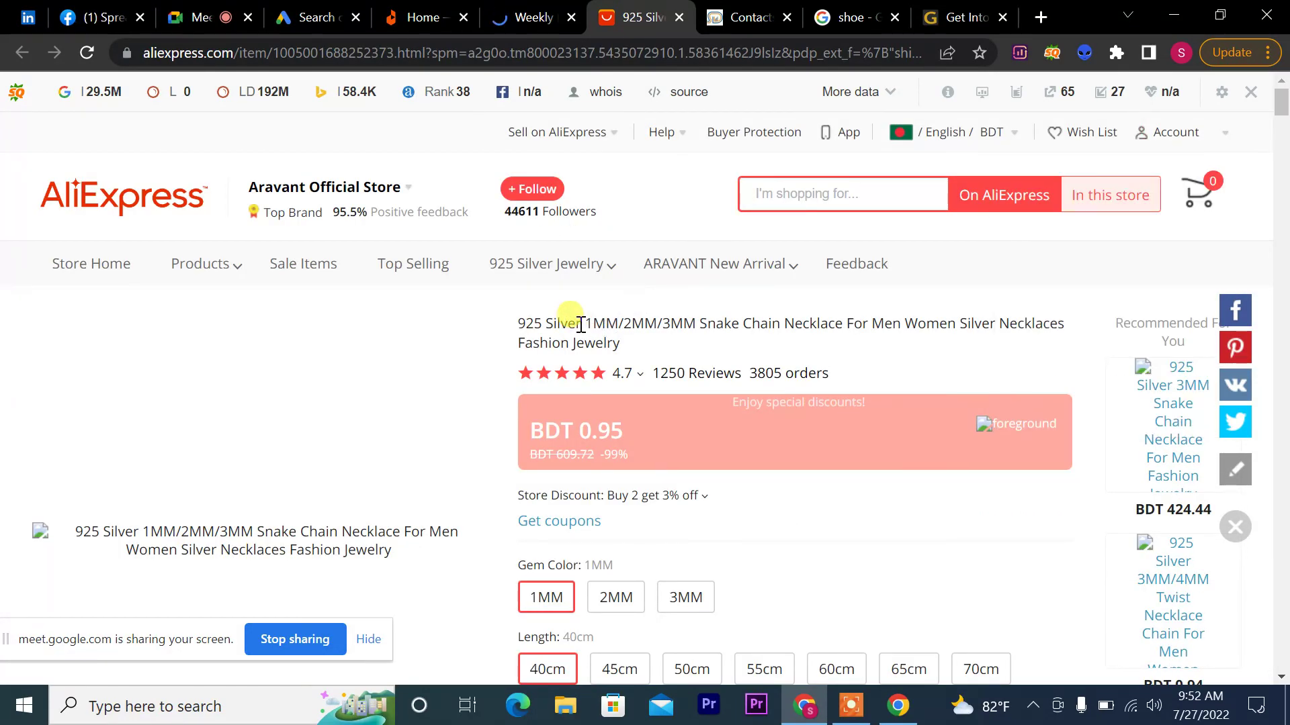
drag(581, 325, 513, 329)
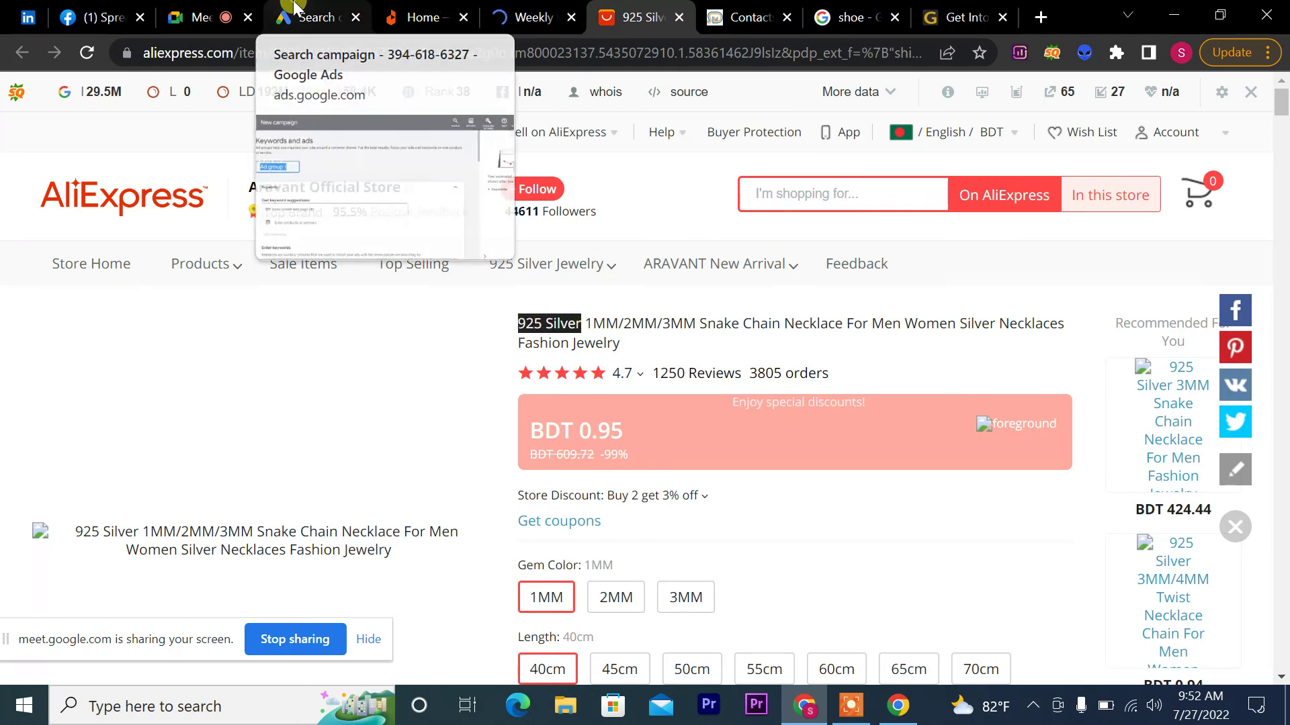
click(313, 17)
click(236, 274)
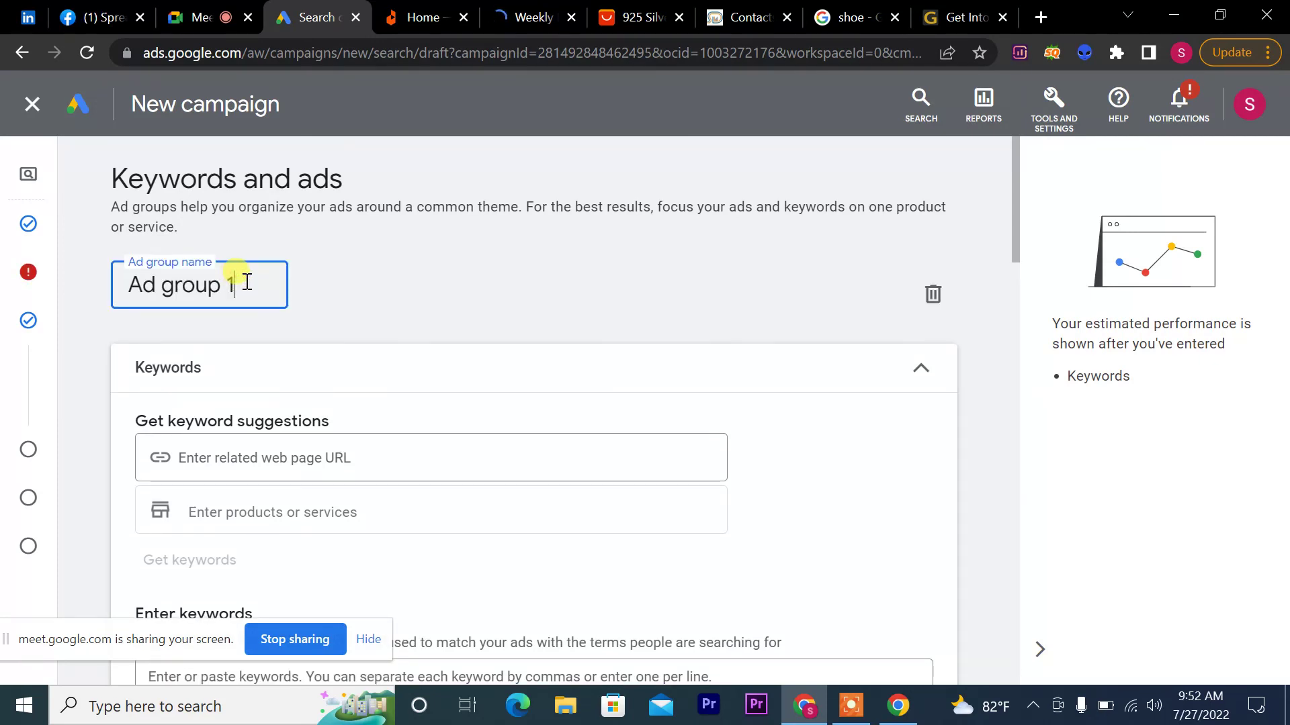
drag(246, 283, 102, 298)
text(925 Silver)
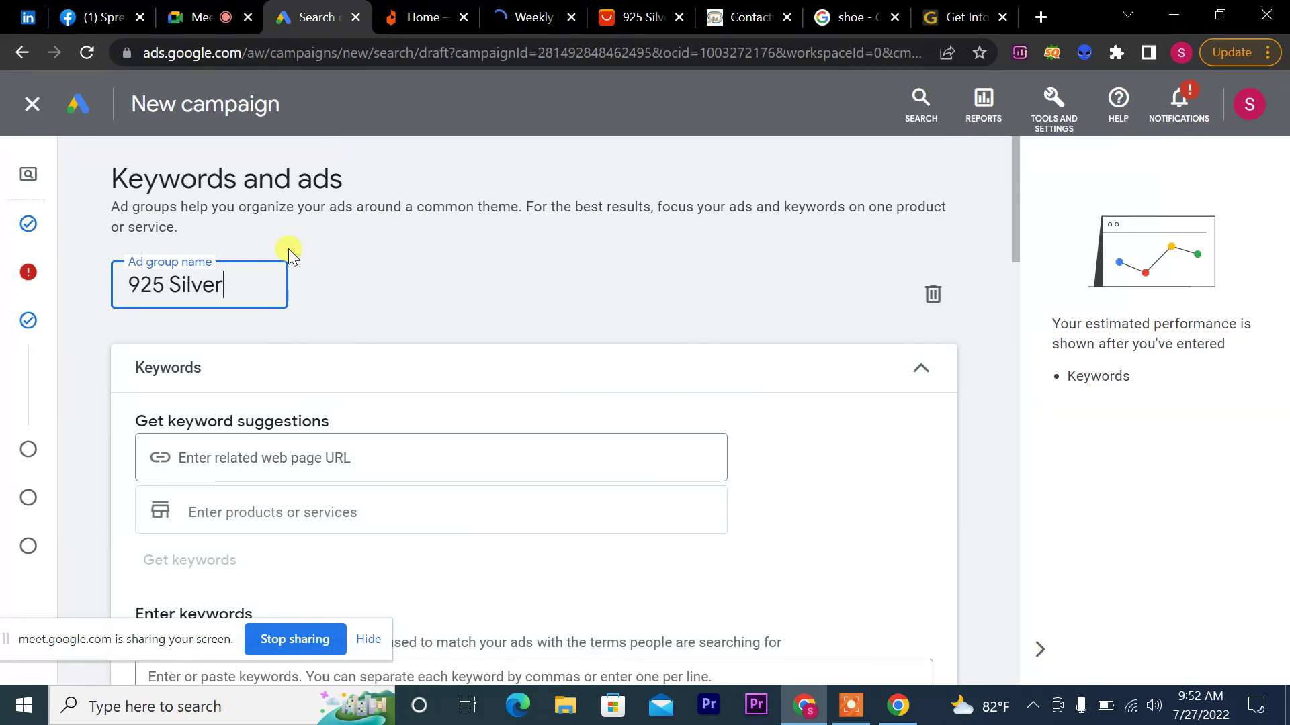
Step: Switch to the Google Meet call and admit the participant asking to join
click(210, 7)
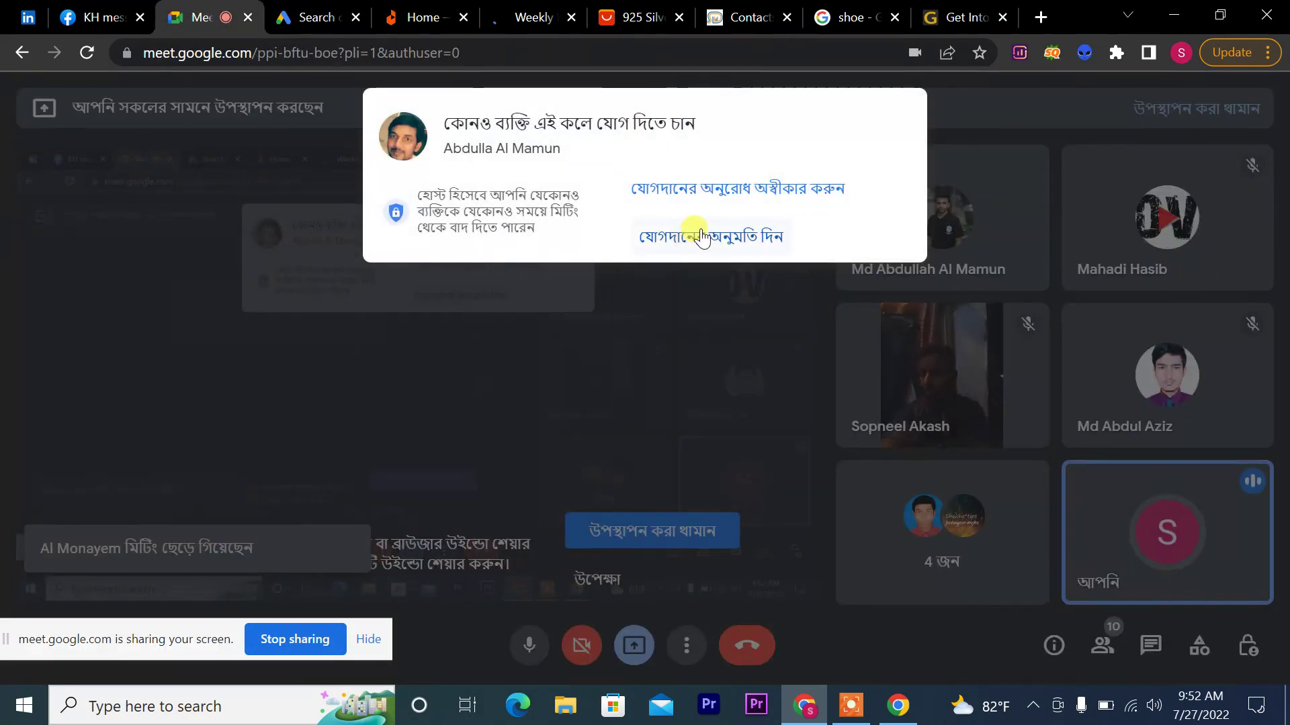
click(699, 235)
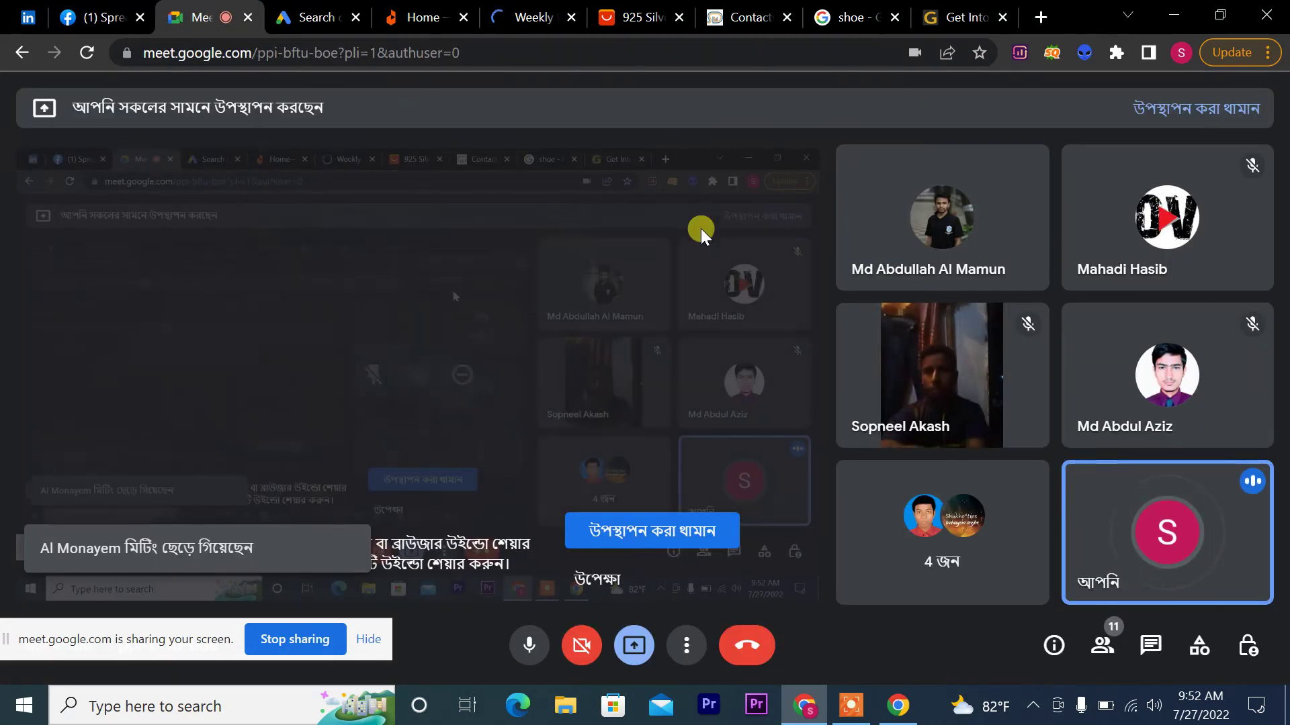
mouse_move(628, 10)
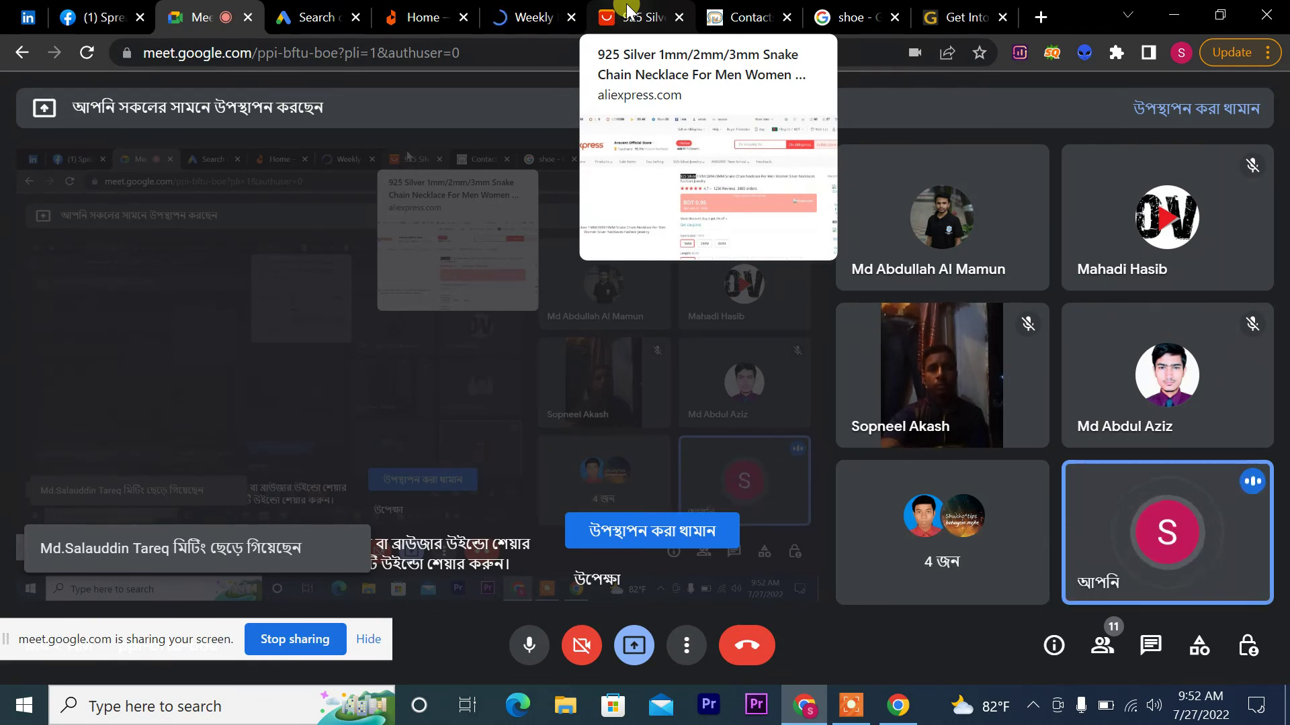
Step: Return to the Google Ads campaign and review the keyword suggestion and keyword entry fields of the 925 Silver ad group
click(329, 8)
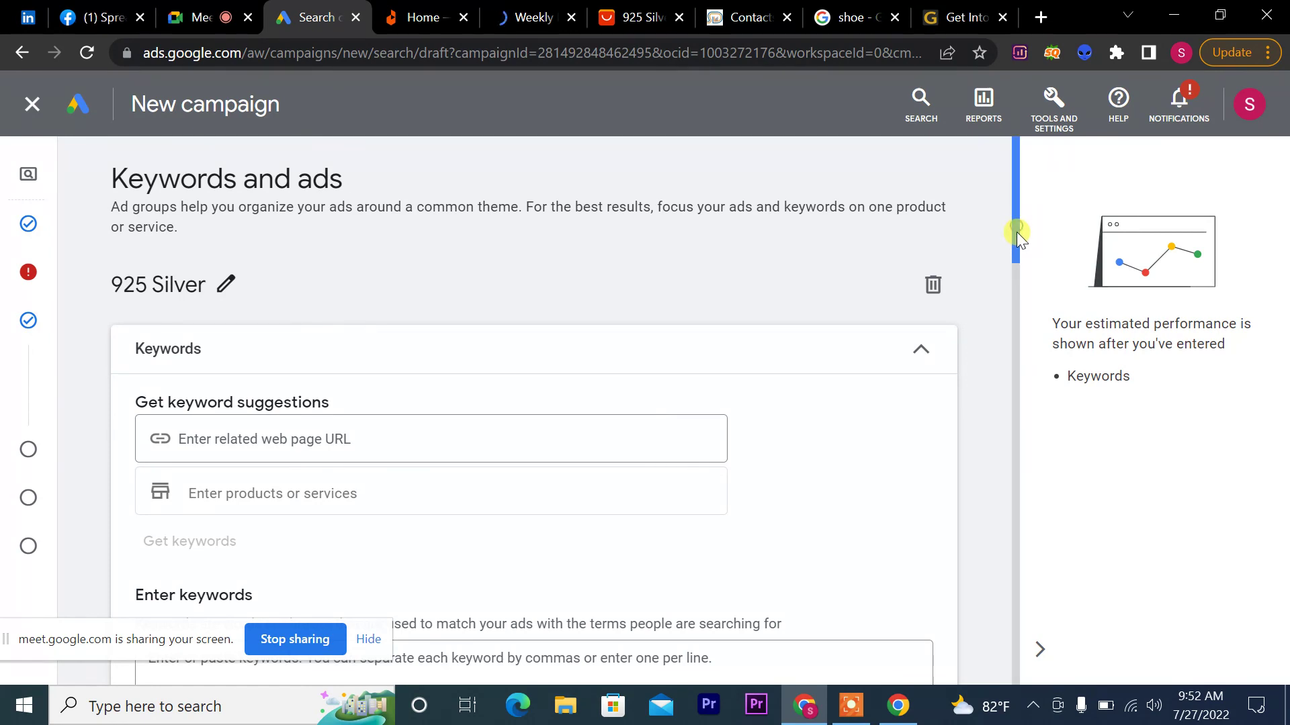
drag(1017, 232, 1020, 256)
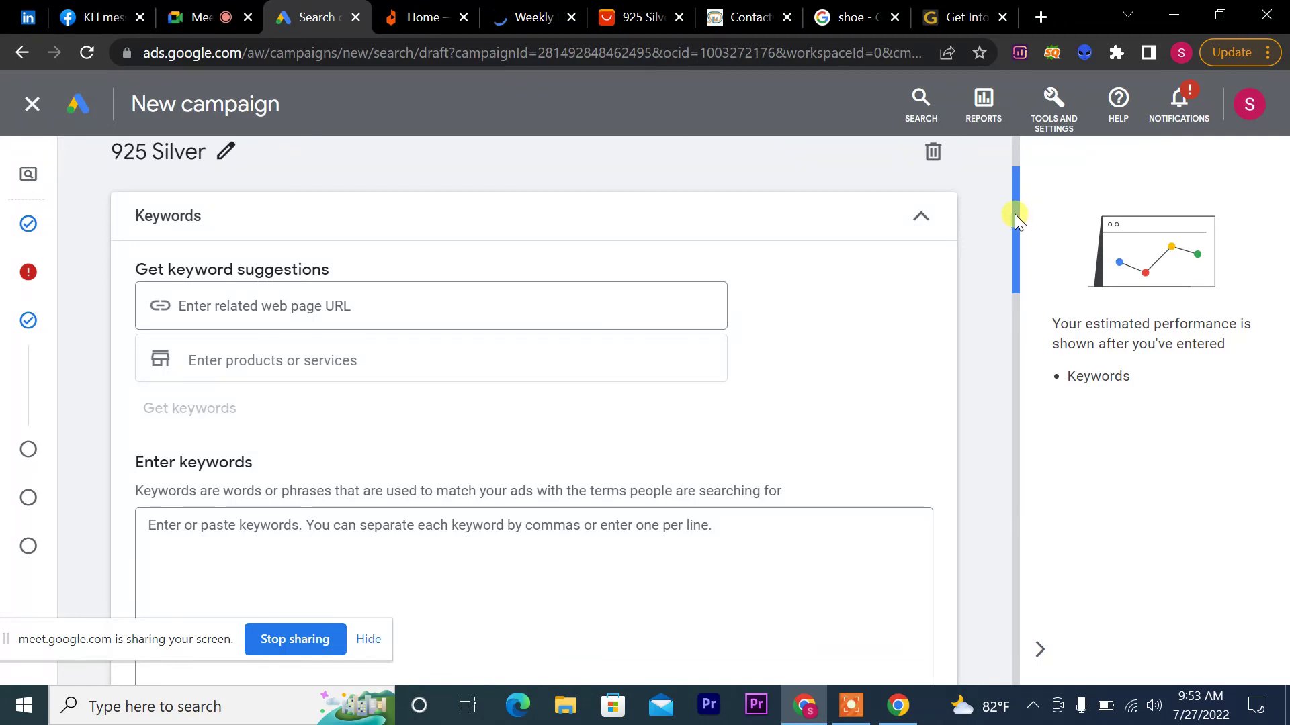
drag(1014, 214, 1019, 252)
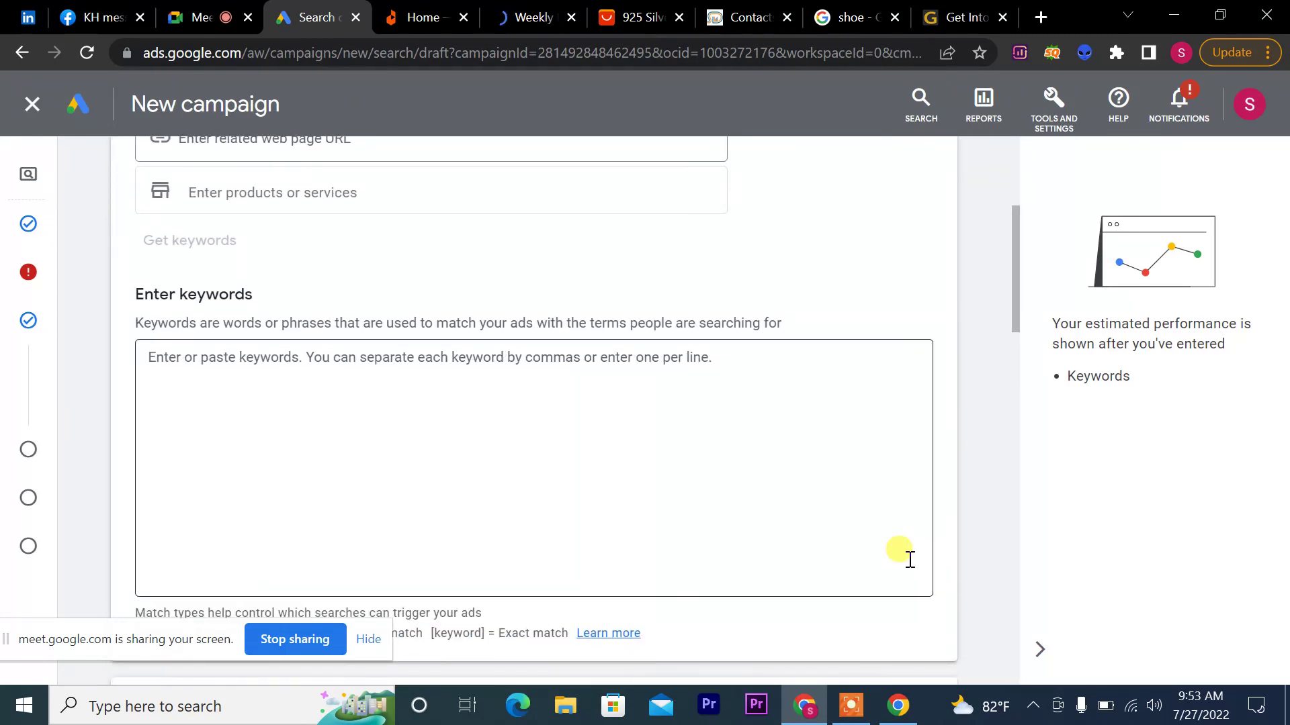
Step: Switch back to the Google Meet call and cancel the dialog for removing the shared presentation
click(201, 18)
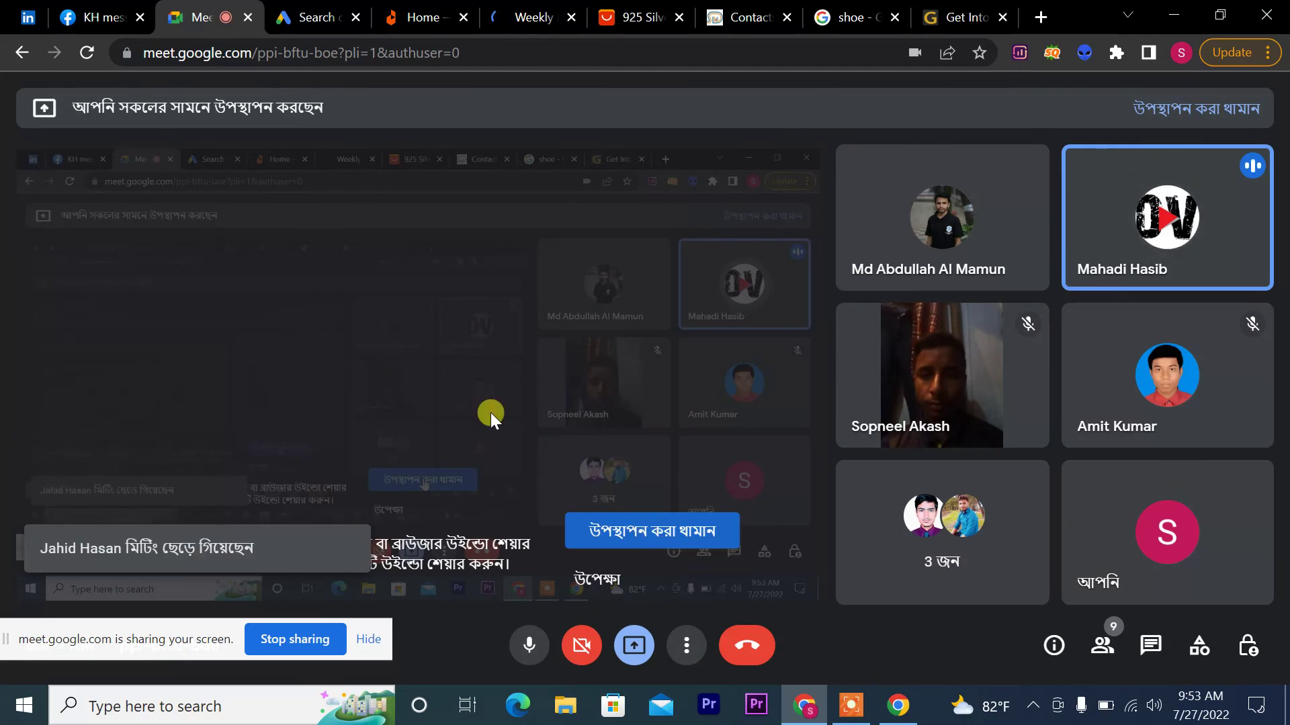
click(474, 363)
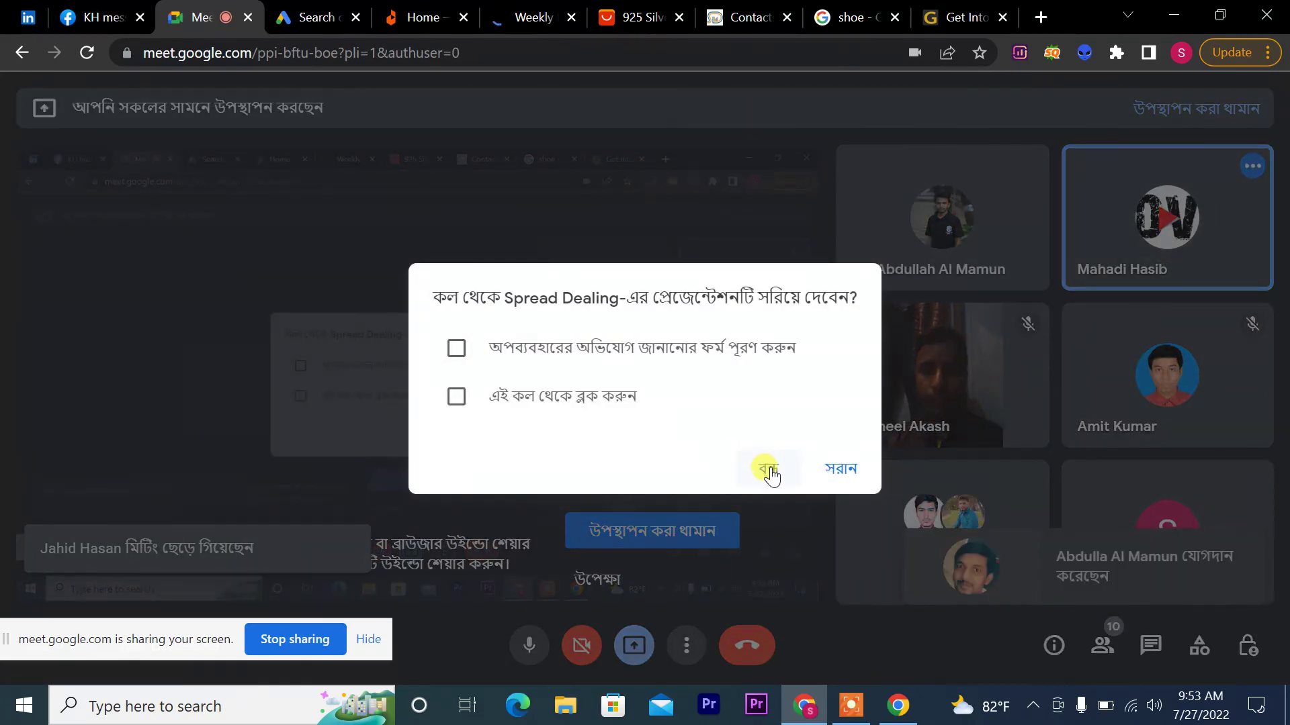
key(Escape)
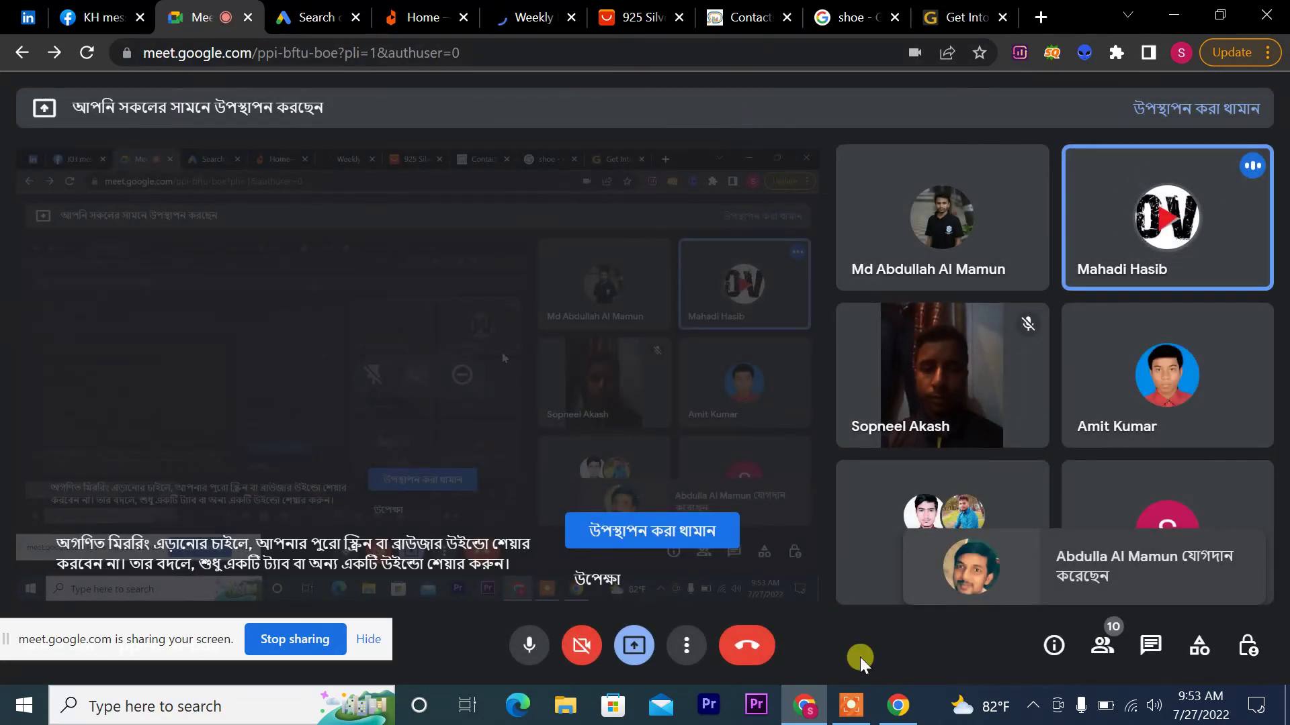
click(851, 705)
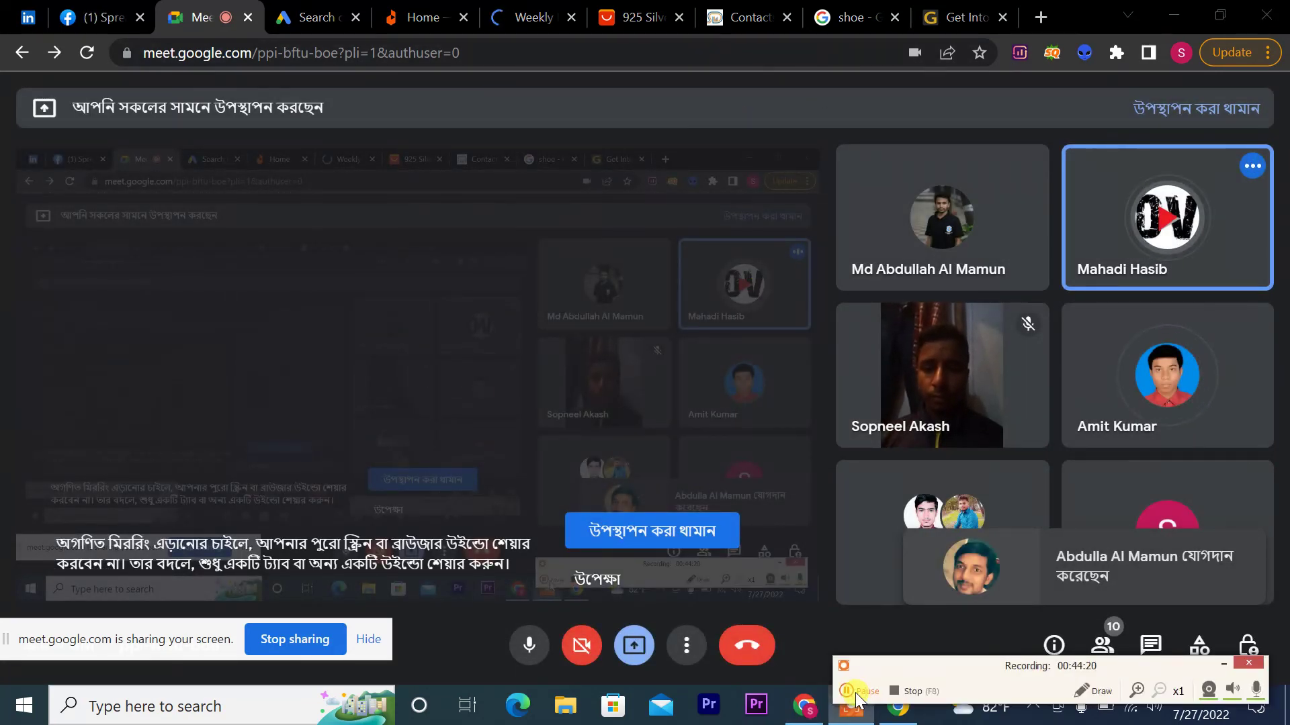